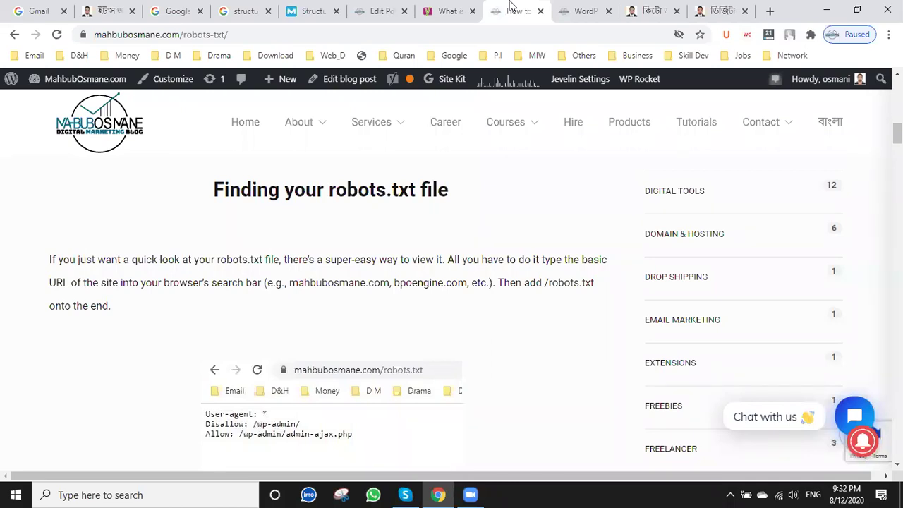
# From the tutorials page, open the Bengali site's admin dashboard in a new tab
pyautogui.scroll(10, 297, 331)
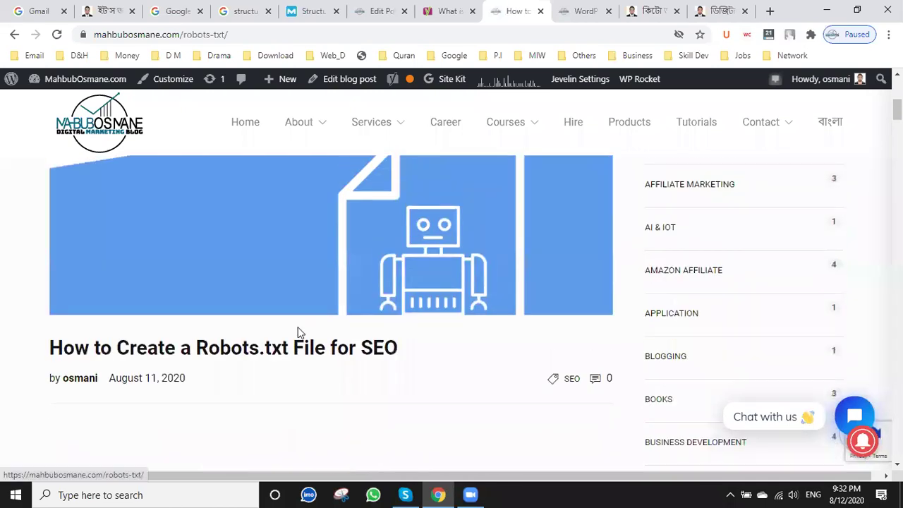
pyautogui.scroll(-4, 298, 329)
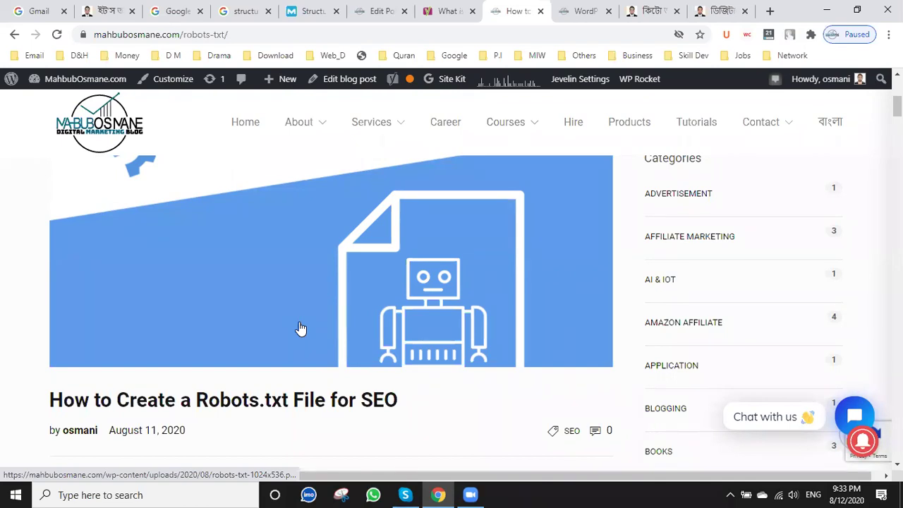
pyautogui.click(718, 9)
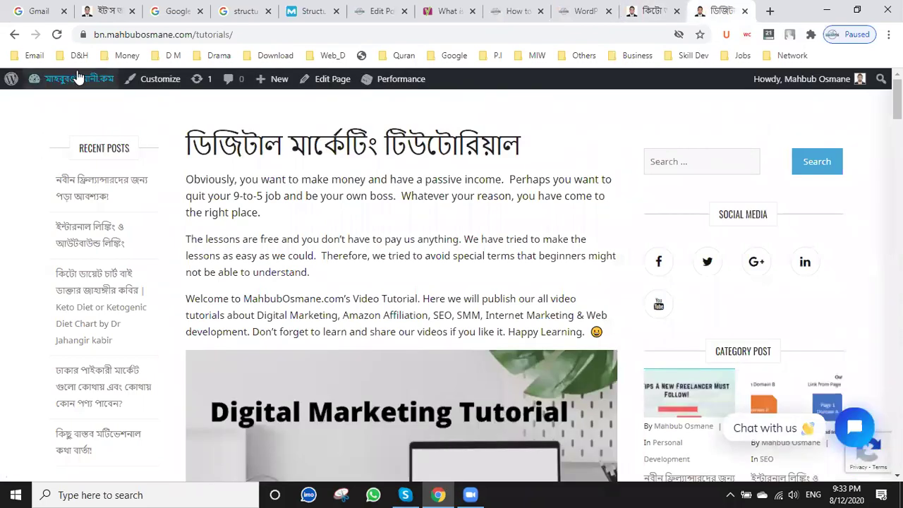
pyautogui.moveTo(77, 77)
pyautogui.rightClick(48, 101)
pyautogui.click(106, 108)
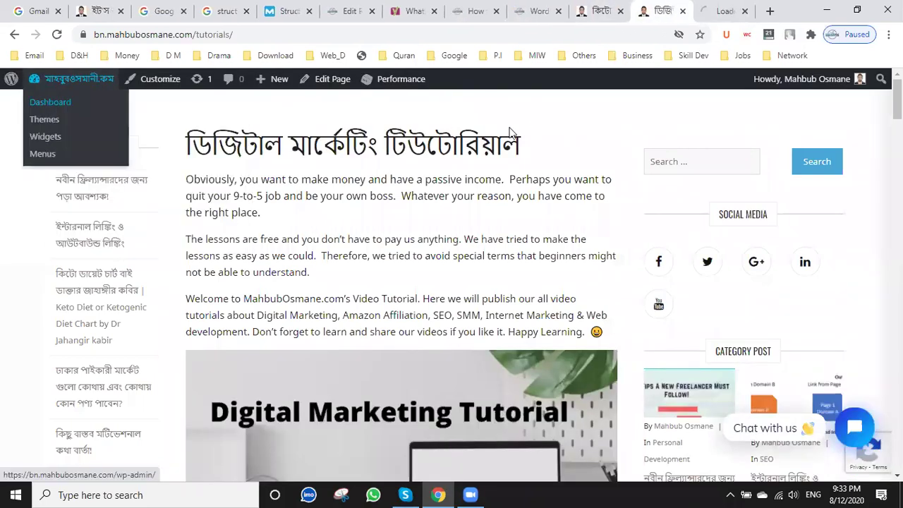
pyautogui.click(724, 9)
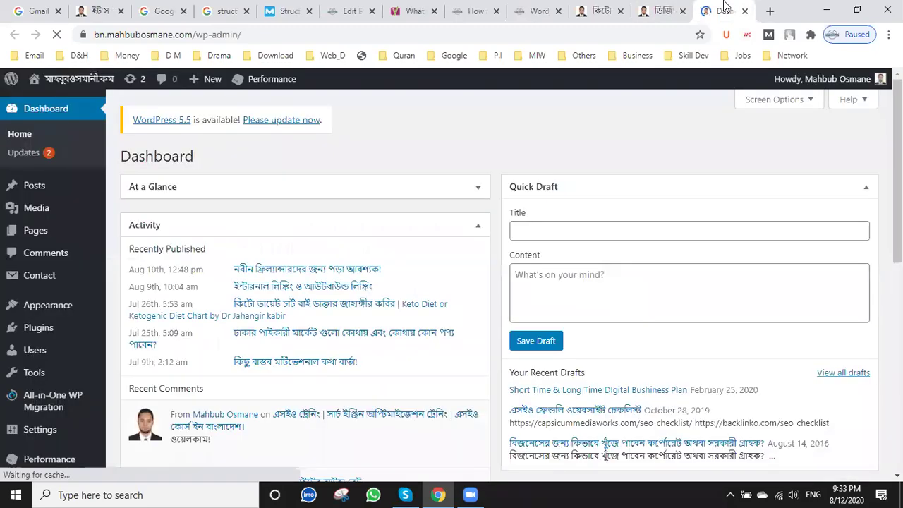
# Go to Users > Add New in the admin sidebar
pyautogui.scroll(-3, 39, 268)
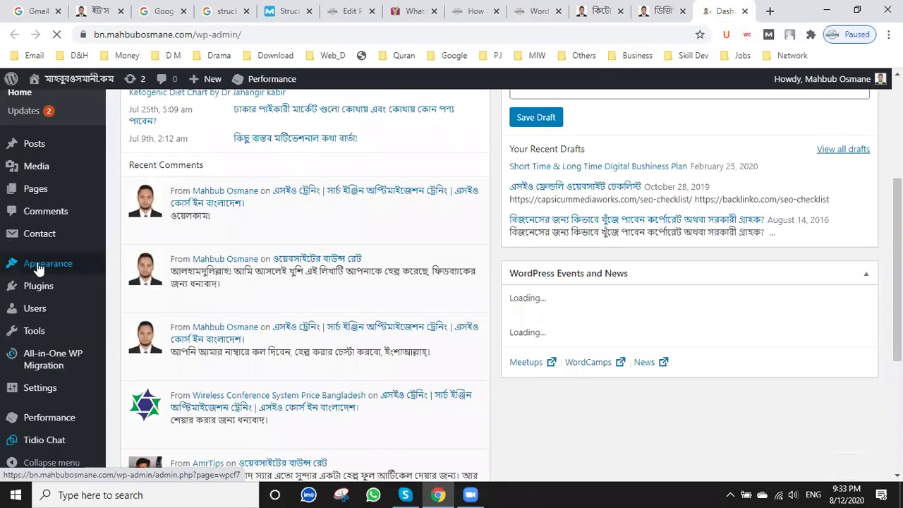
pyautogui.scroll(-3, 39, 268)
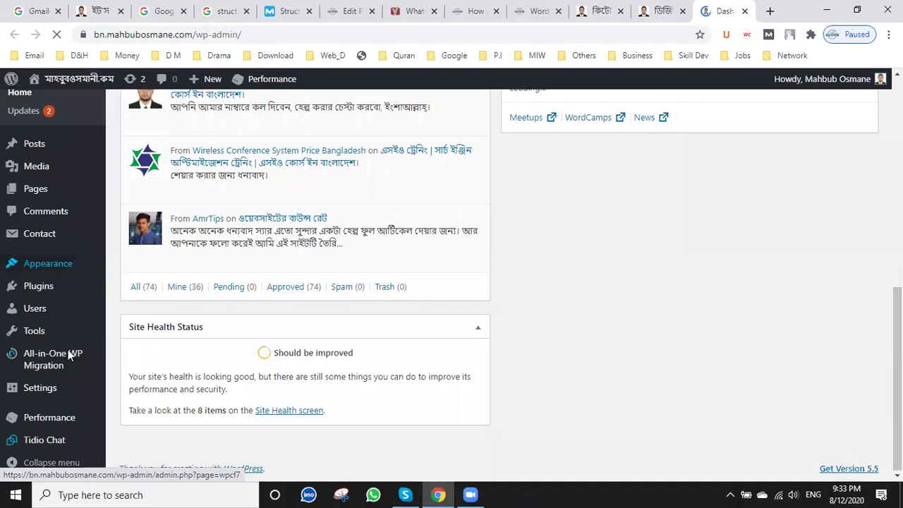
pyautogui.scroll(10, 68, 349)
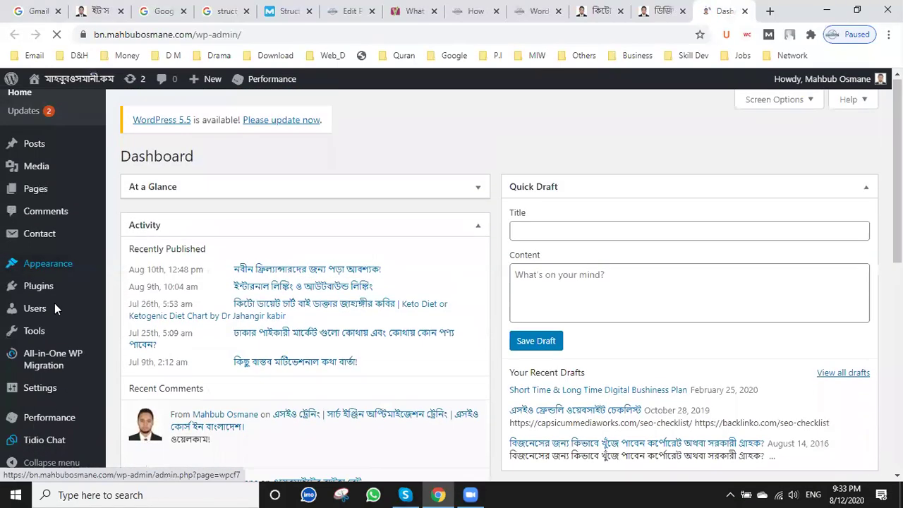
pyautogui.scroll(-6, 64, 282)
pyautogui.scroll(6, 36, 309)
pyautogui.scroll(-3, 26, 395)
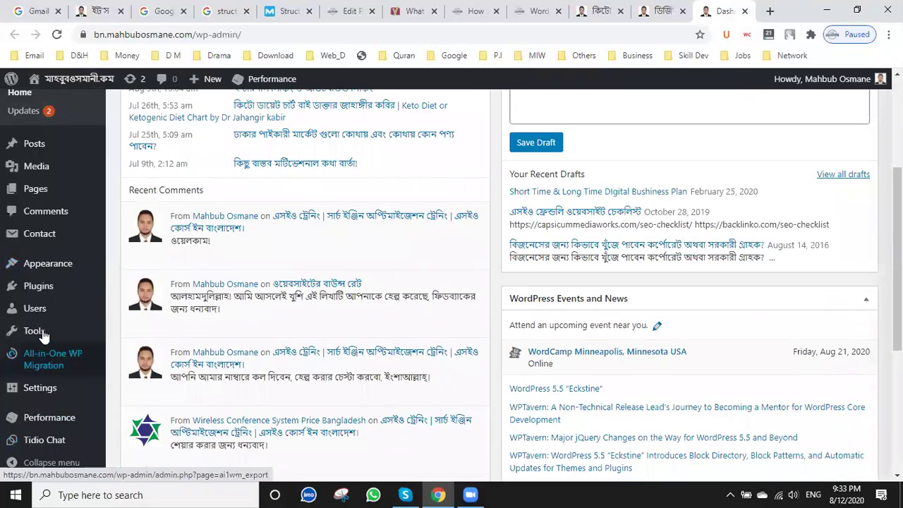
pyautogui.moveTo(59, 305)
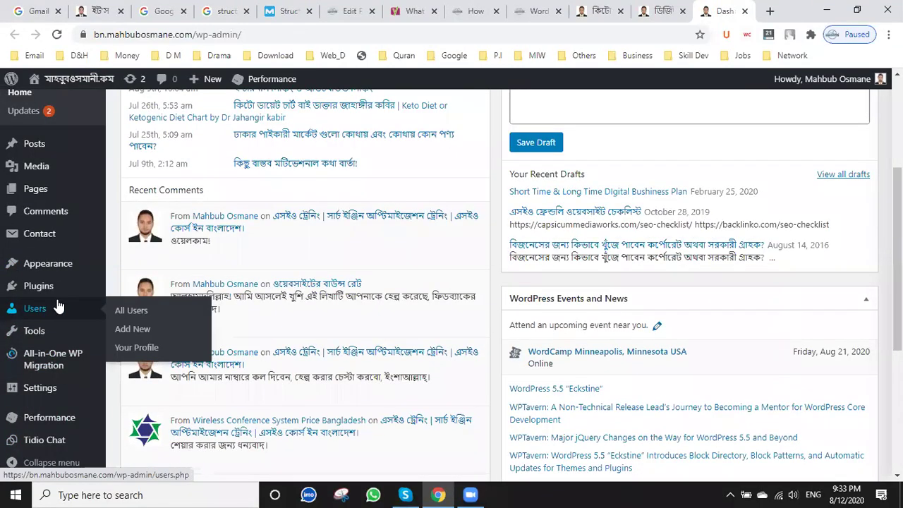
pyautogui.moveTo(43, 274)
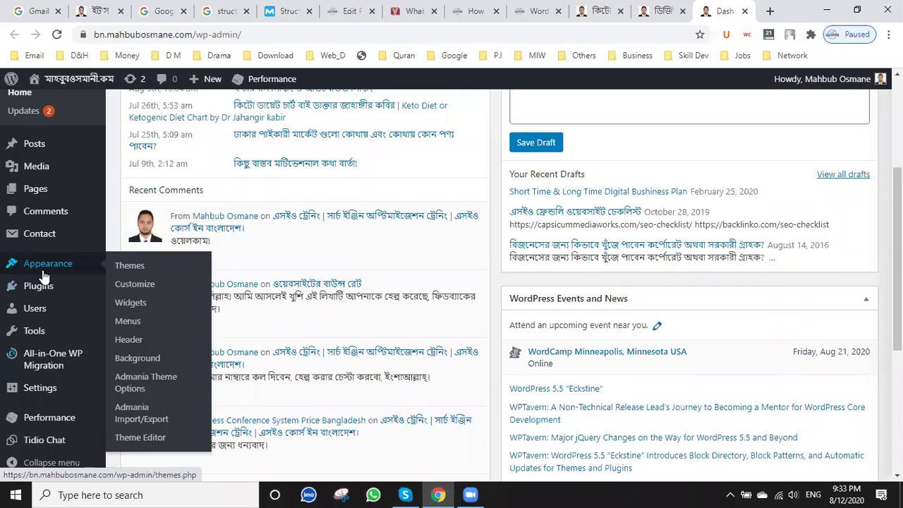
pyautogui.scroll(-1, 43, 339)
pyautogui.click(131, 330)
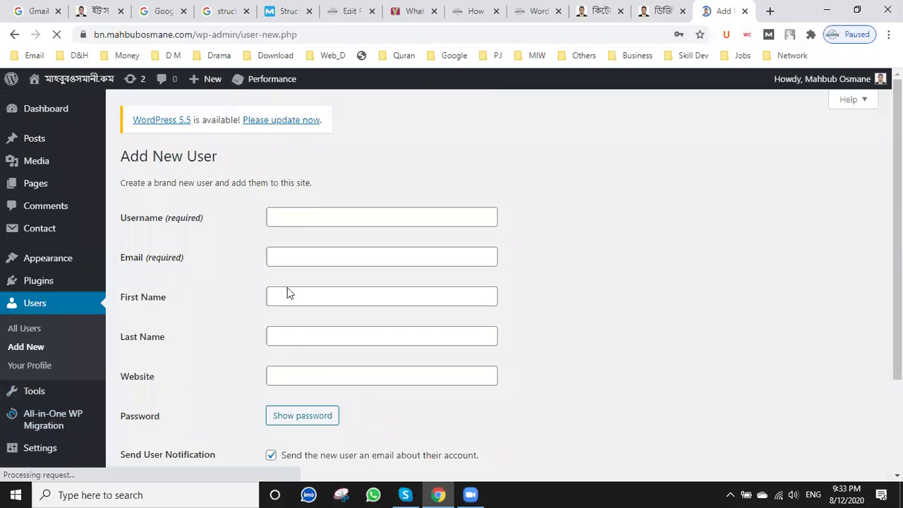
# Enter the new user's e-mail and use its name part as the username
pyautogui.click(319, 215)
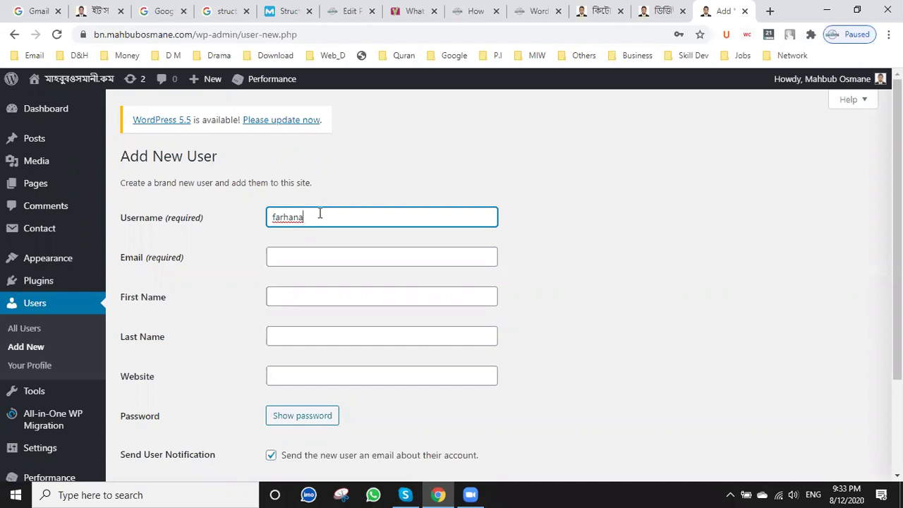
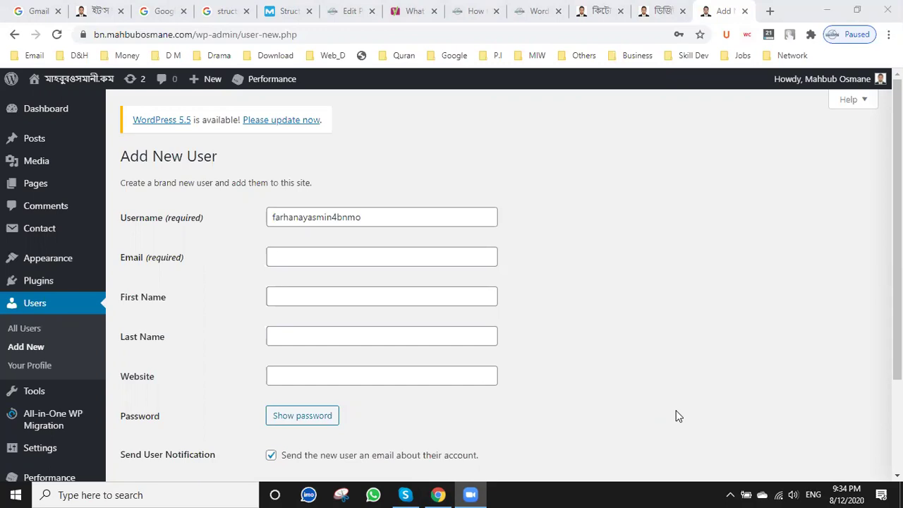
pyautogui.click(282, 257)
pyautogui.hotkey('ctrl', 'v')
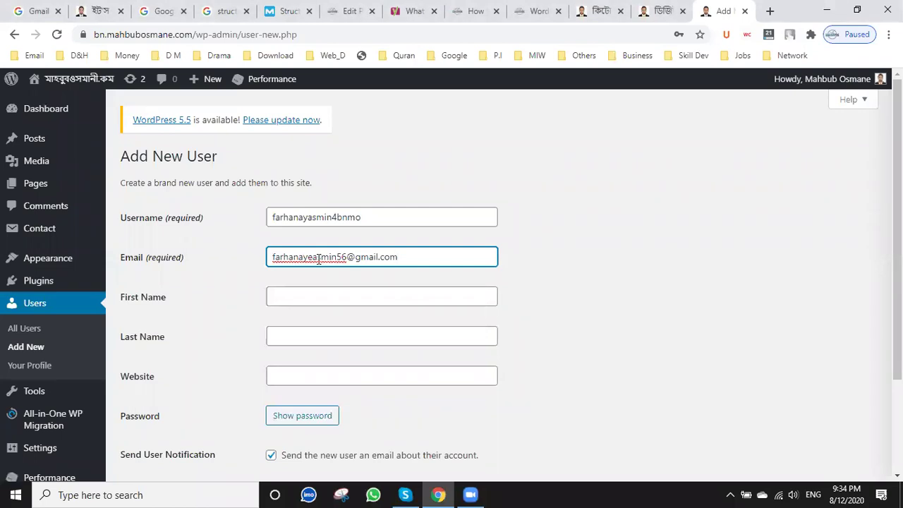
pyautogui.hotkey('ctrl', 'a')
pyautogui.hotkey('ctrl', 'shift', 'Left')
pyautogui.hotkey('ctrl', 'shift', 'Left')
pyautogui.hotkey('ctrl', 'c')
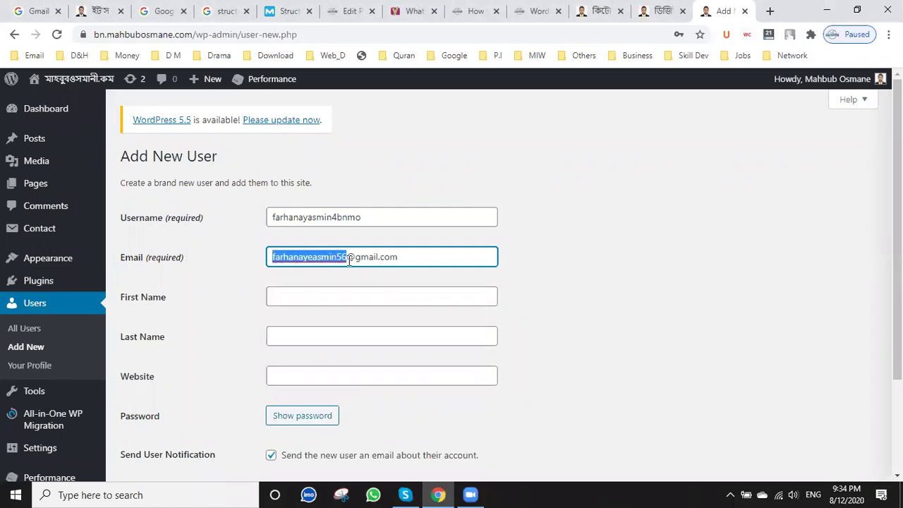
pyautogui.click(381, 212)
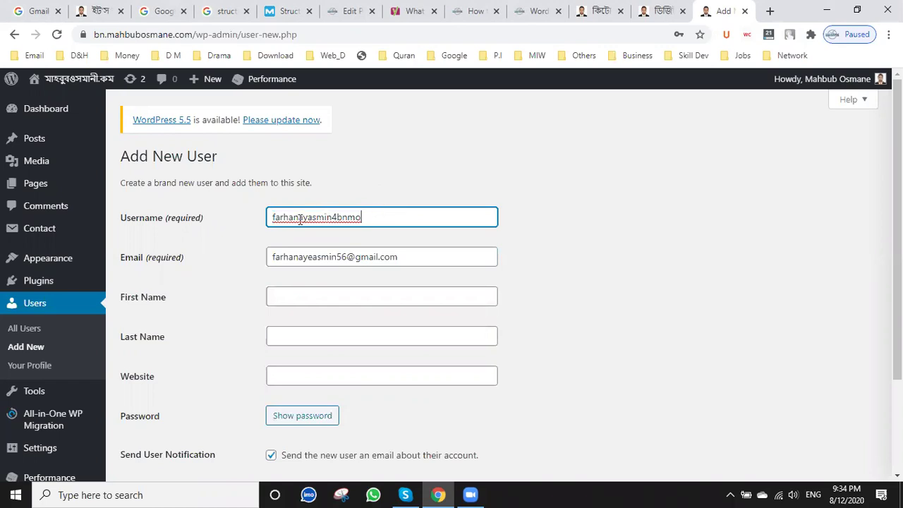
pyautogui.hotkey('ctrl', 'a')
pyautogui.hotkey('ctrl', 'v')
# Set the new user's role to Administrator
pyautogui.scroll(-2, 254, 296)
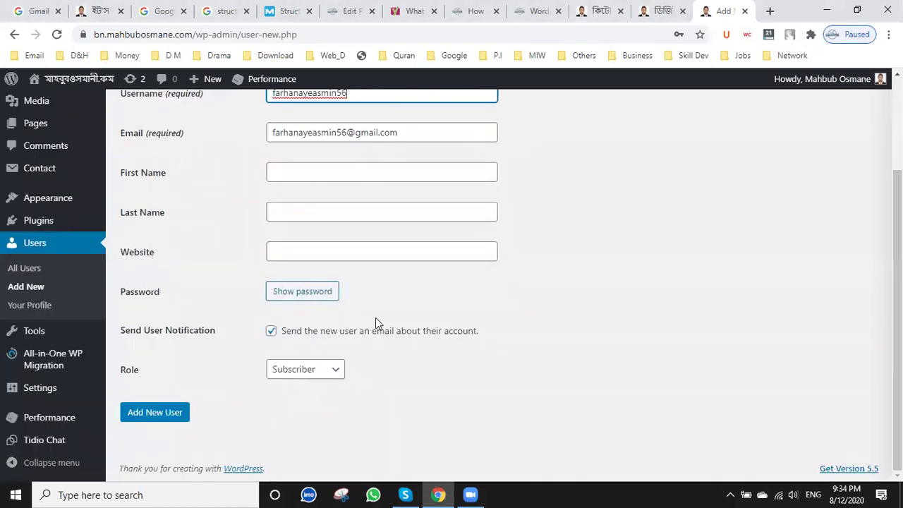
pyautogui.click(308, 371)
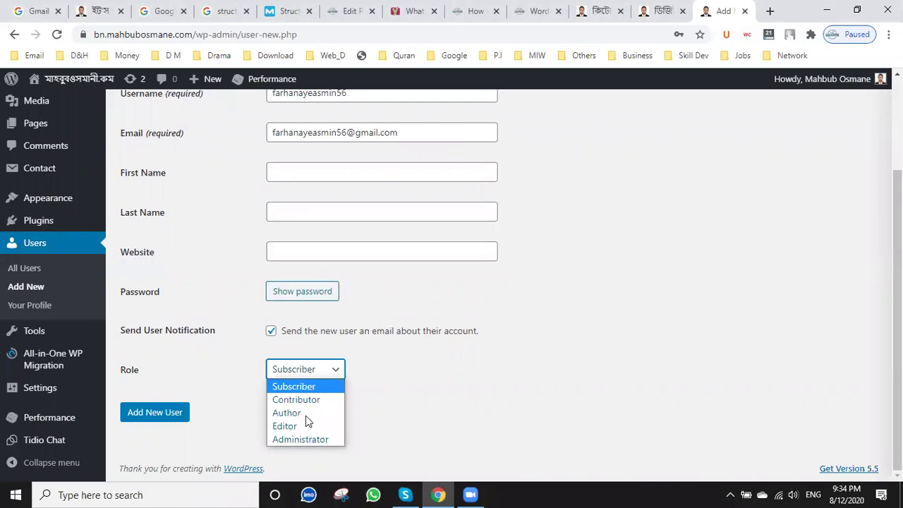
pyautogui.click(297, 427)
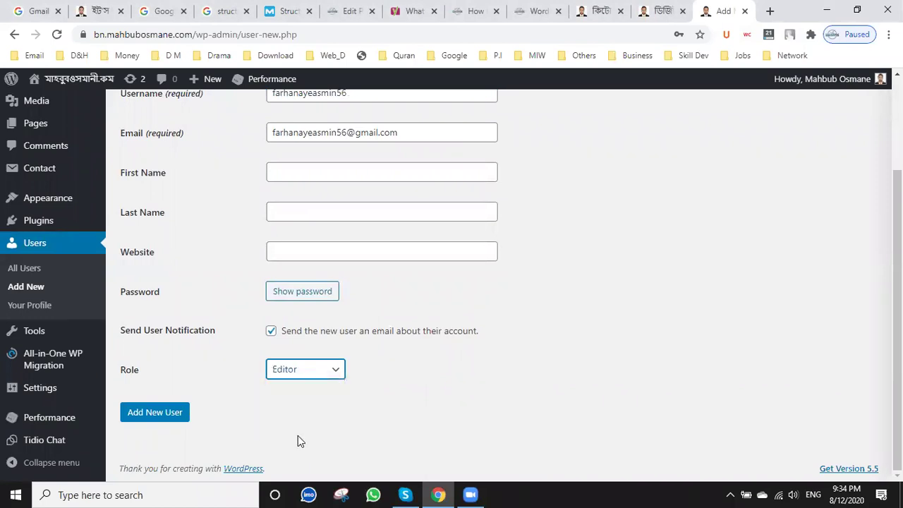
pyautogui.click(314, 374)
pyautogui.click(306, 437)
# Add the Administrator user, dismiss the save-password prompt, check the Users list, and close the tab
pyautogui.click(174, 407)
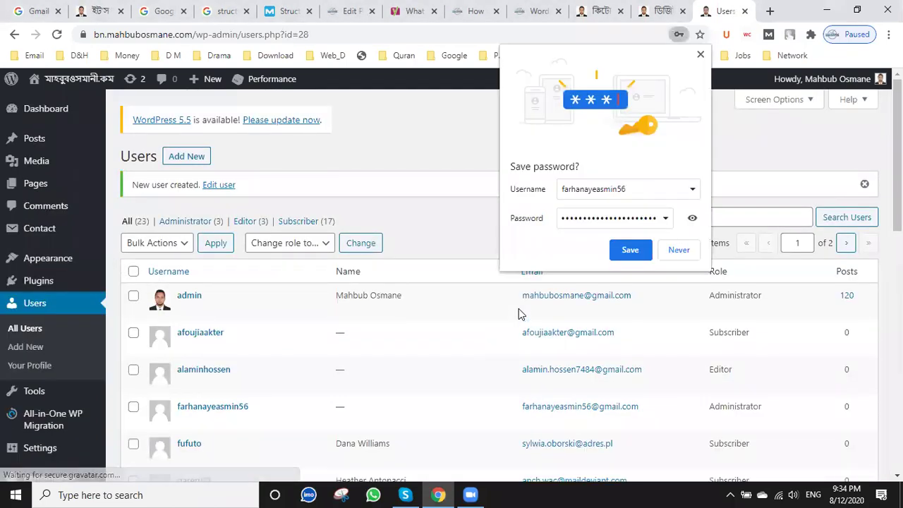
pyautogui.click(700, 56)
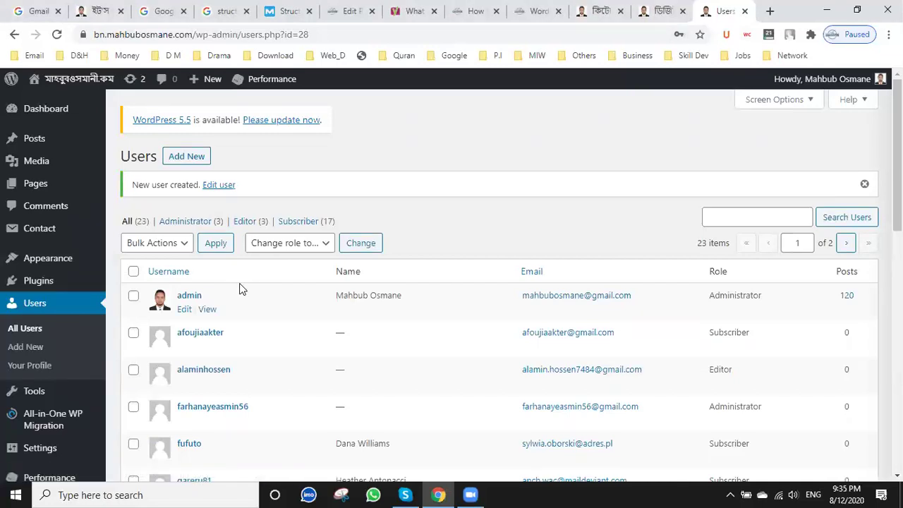
pyautogui.scroll(-5, 272, 326)
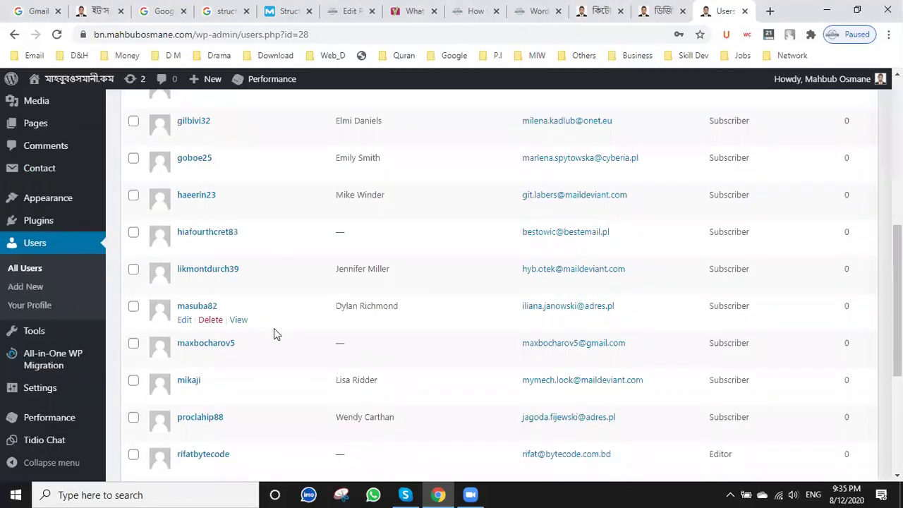
pyautogui.scroll(1, 272, 326)
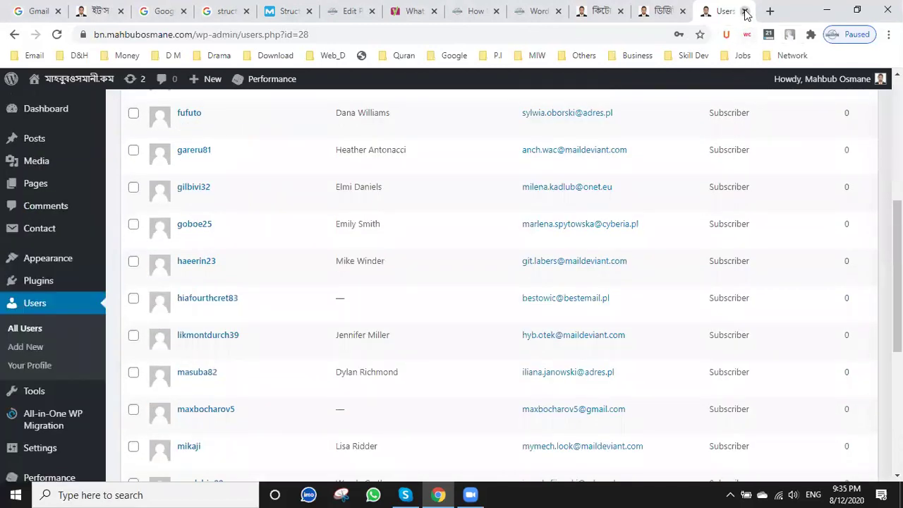
pyautogui.click(746, 11)
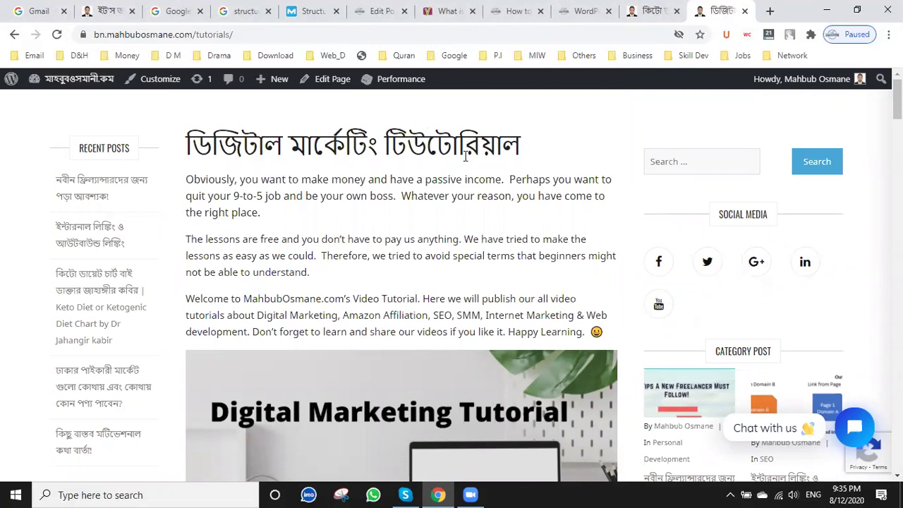
# Select all pending theme updates and update the themes
pyautogui.click(568, 8)
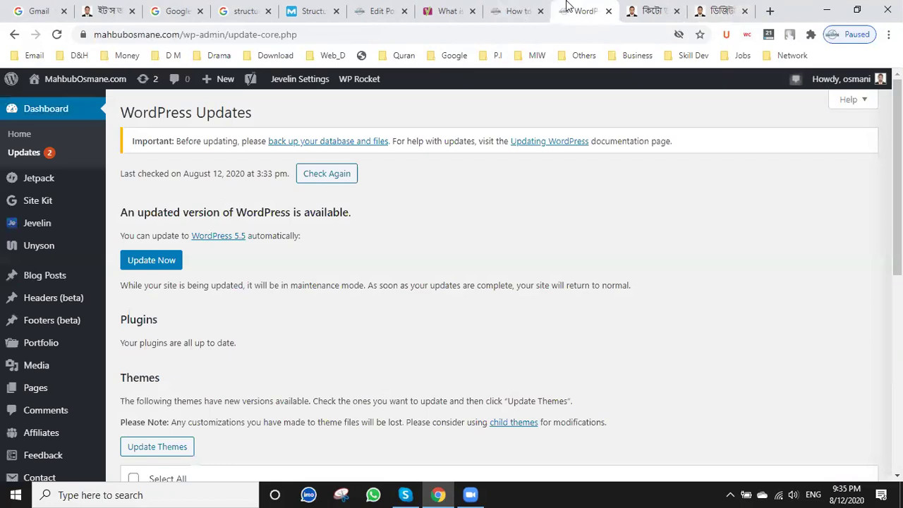
pyautogui.scroll(-3, 334, 147)
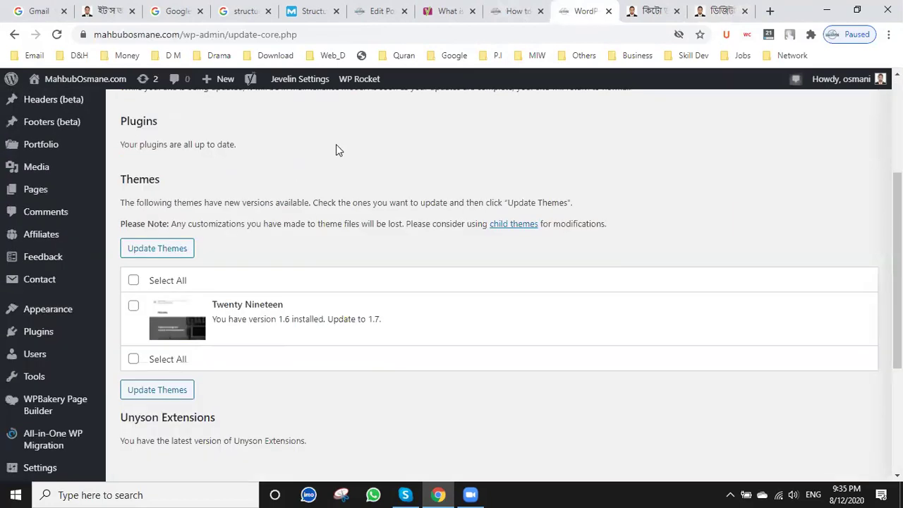
pyautogui.click(134, 283)
pyautogui.click(151, 388)
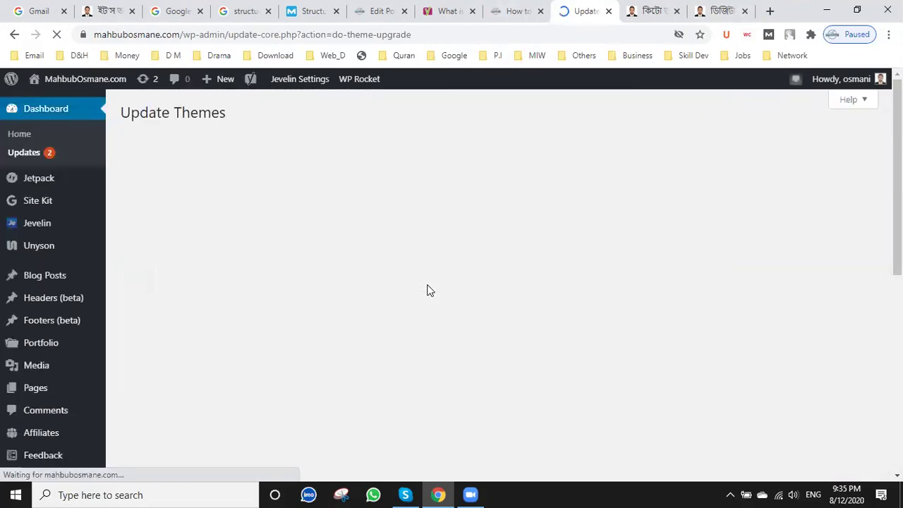
pyautogui.scroll(-4, 108, 371)
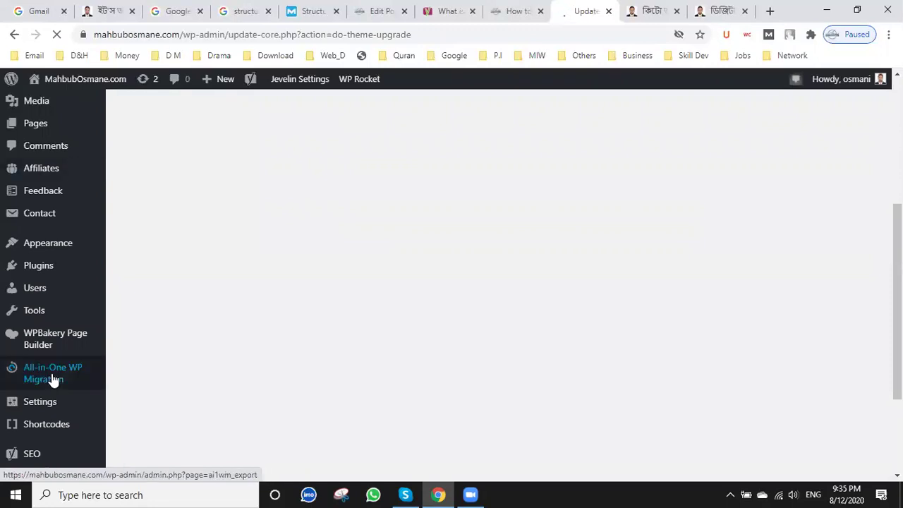
# Open the live site in a new tab from the admin bar
pyautogui.moveTo(53, 379)
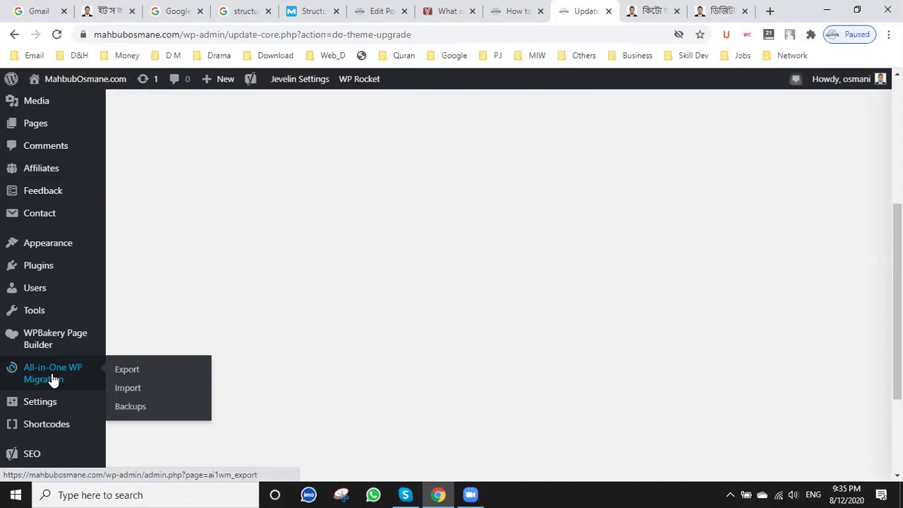
pyautogui.moveTo(86, 84)
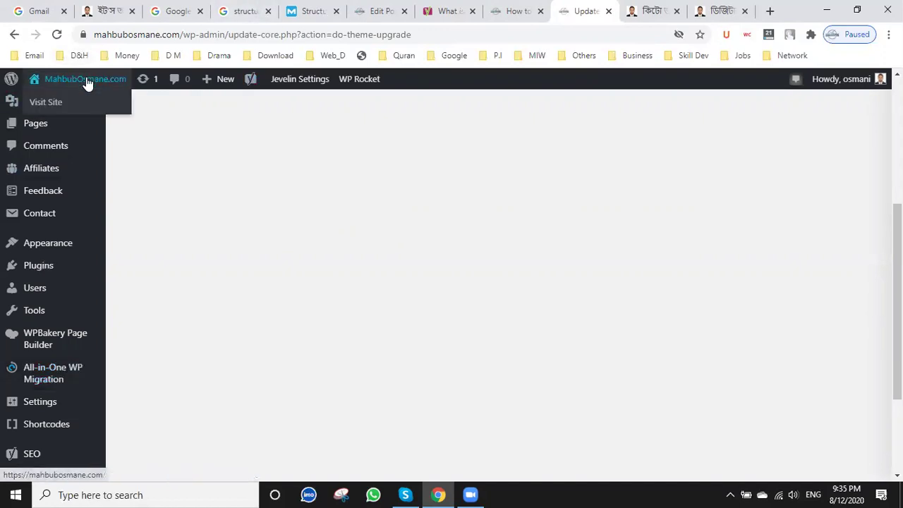
pyautogui.rightClick(58, 103)
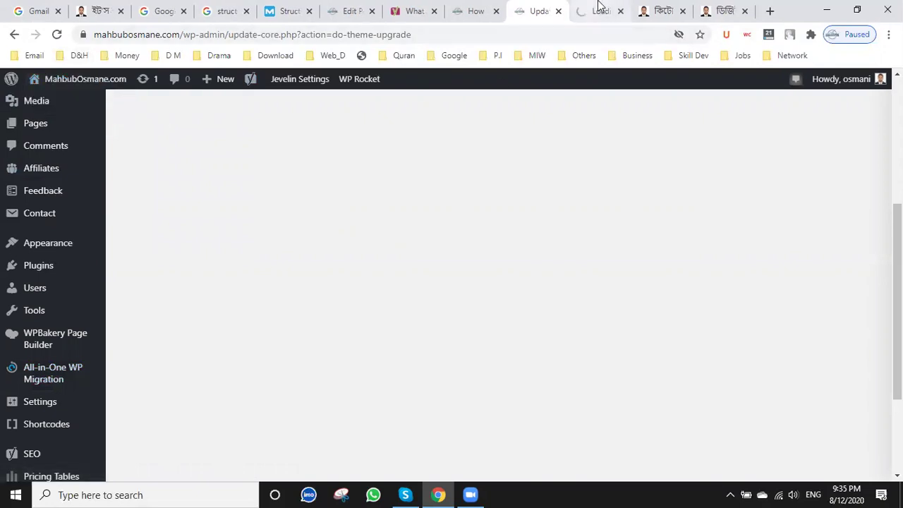
pyautogui.click(598, 8)
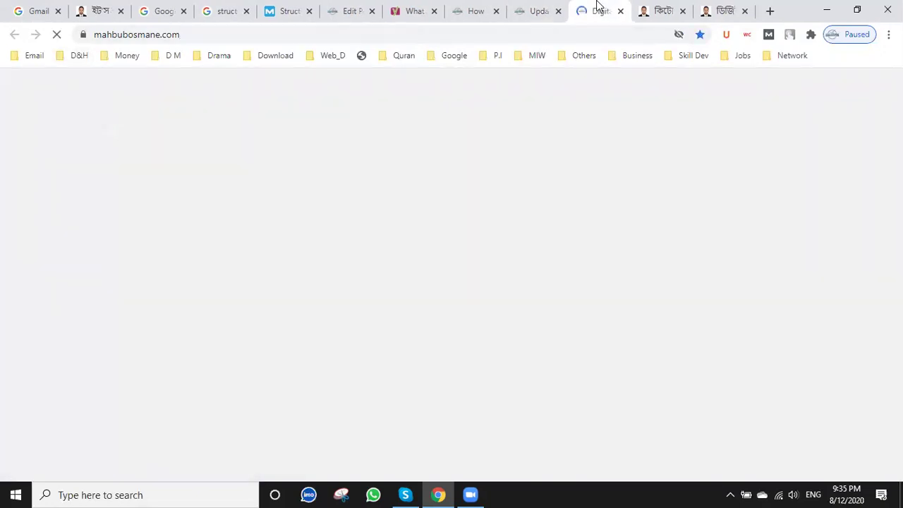
pyautogui.scroll(-3, 525, 212)
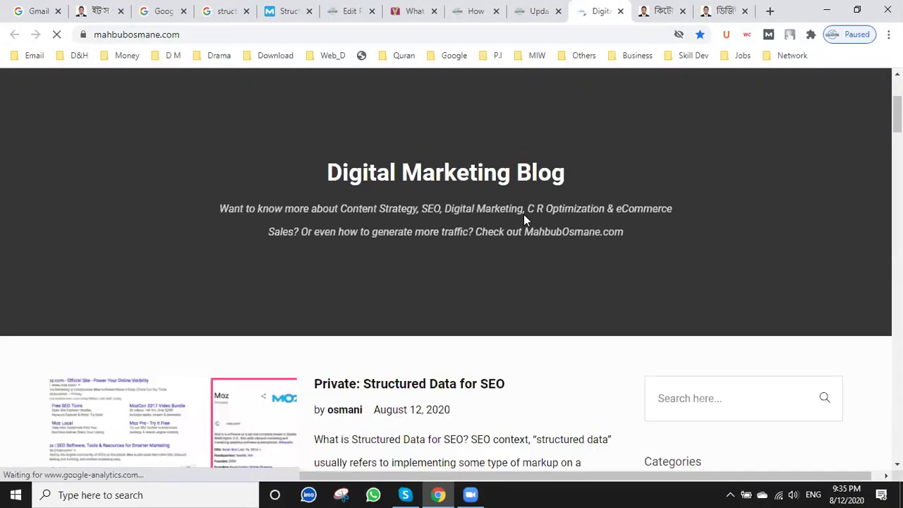
pyautogui.scroll(-6, 524, 214)
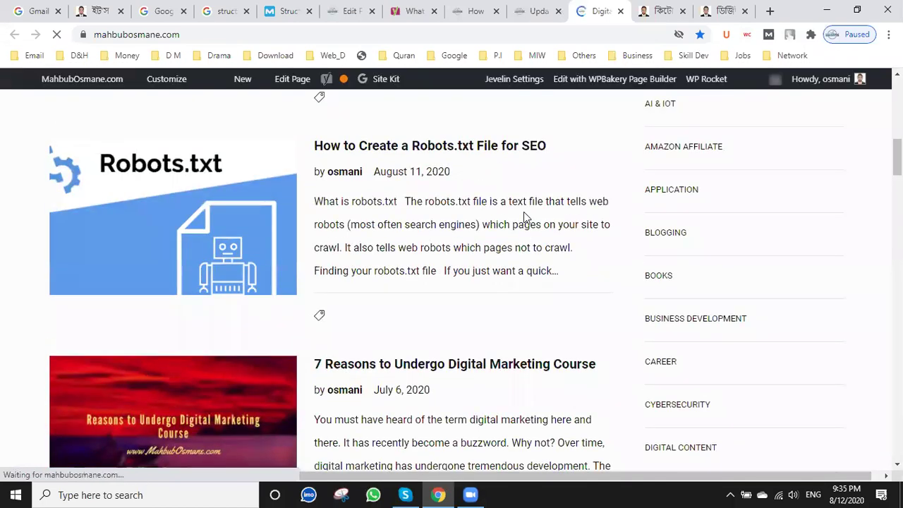
pyautogui.scroll(4, 524, 211)
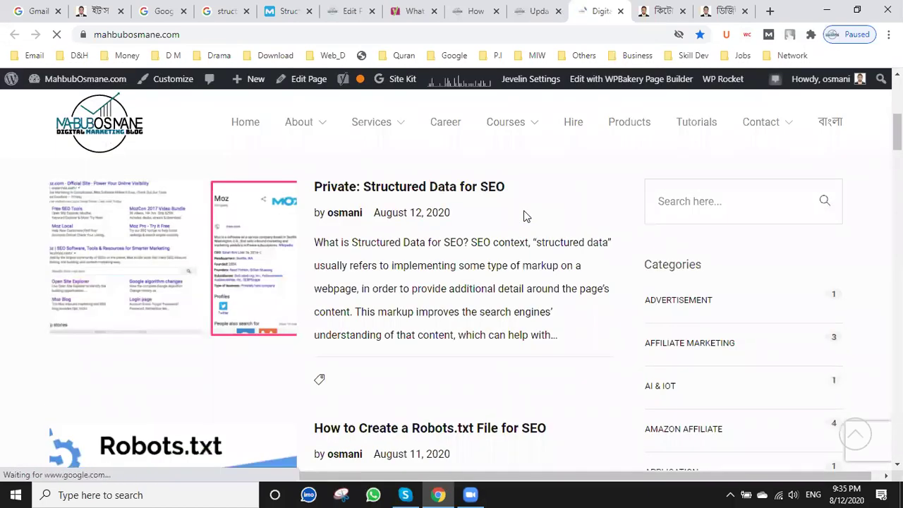
pyautogui.scroll(-3, 523, 210)
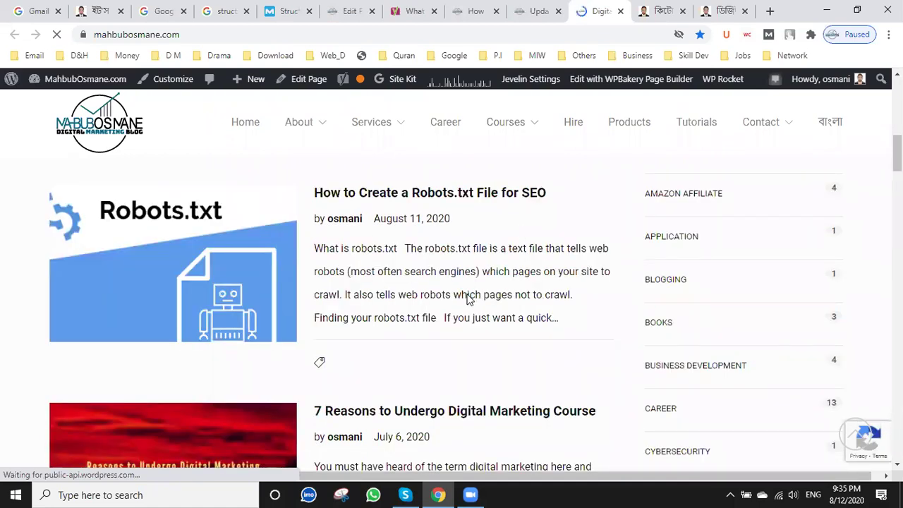
pyautogui.scroll(-2, 451, 300)
pyautogui.scroll(10, 447, 300)
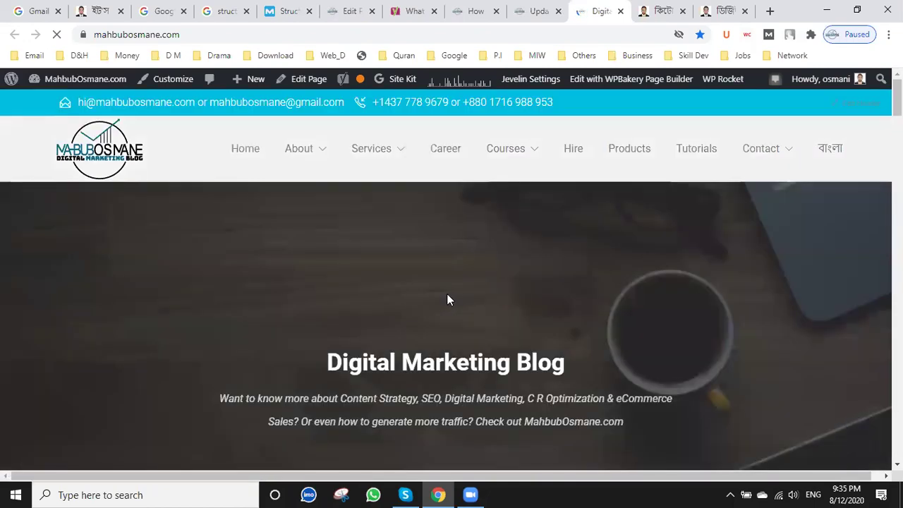
pyautogui.scroll(-6, 447, 300)
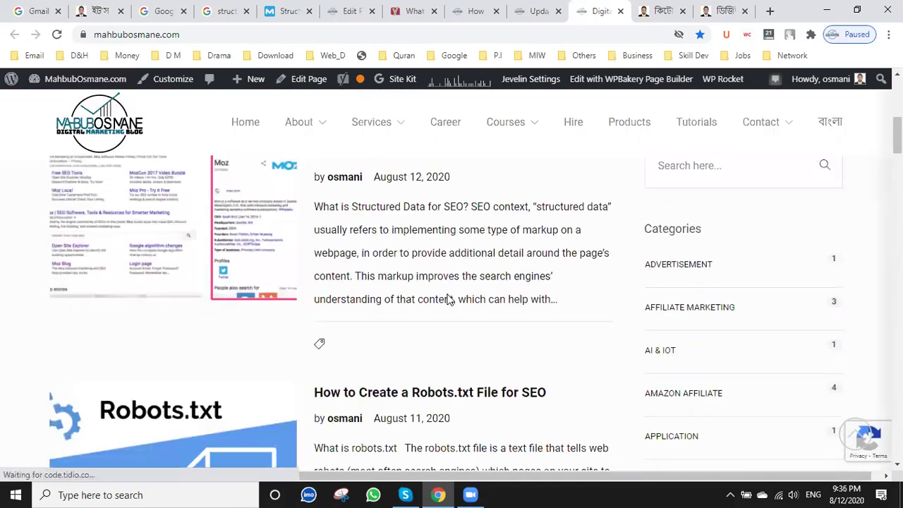
pyautogui.scroll(-10, 447, 300)
pyautogui.scroll(-15, 447, 300)
pyautogui.scroll(-8, 455, 269)
pyautogui.scroll(10, 454, 269)
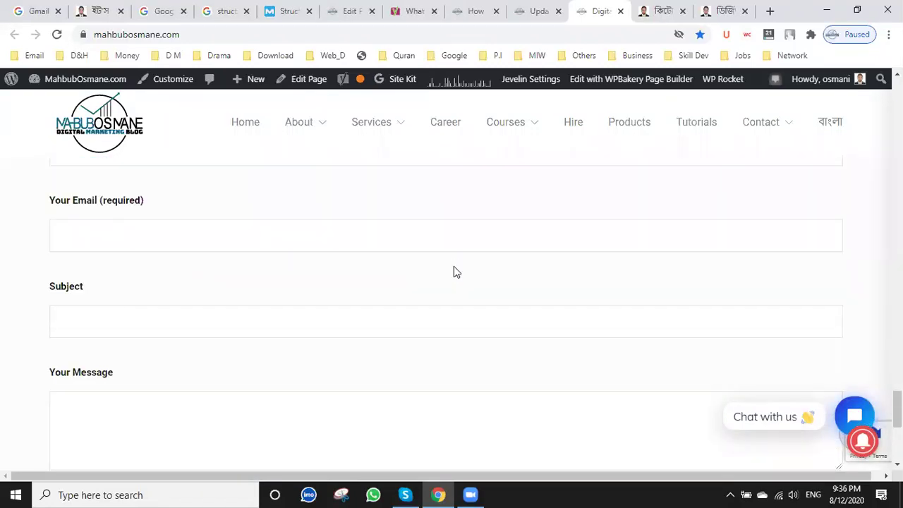
pyautogui.scroll(-8, 453, 272)
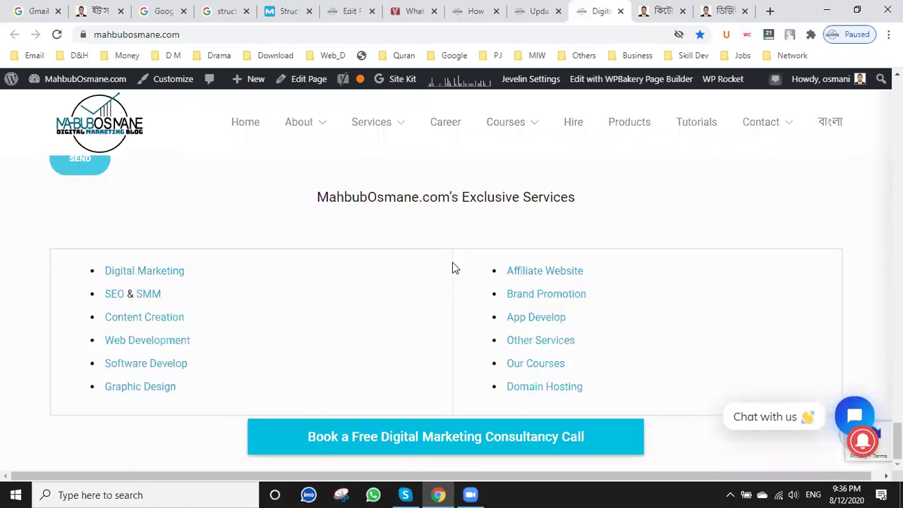
pyautogui.scroll(10, 453, 262)
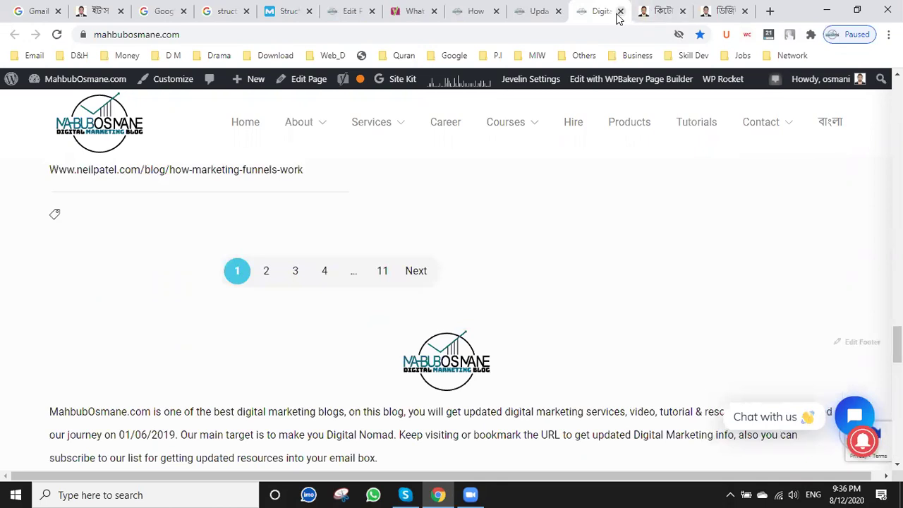
pyautogui.click(540, 12)
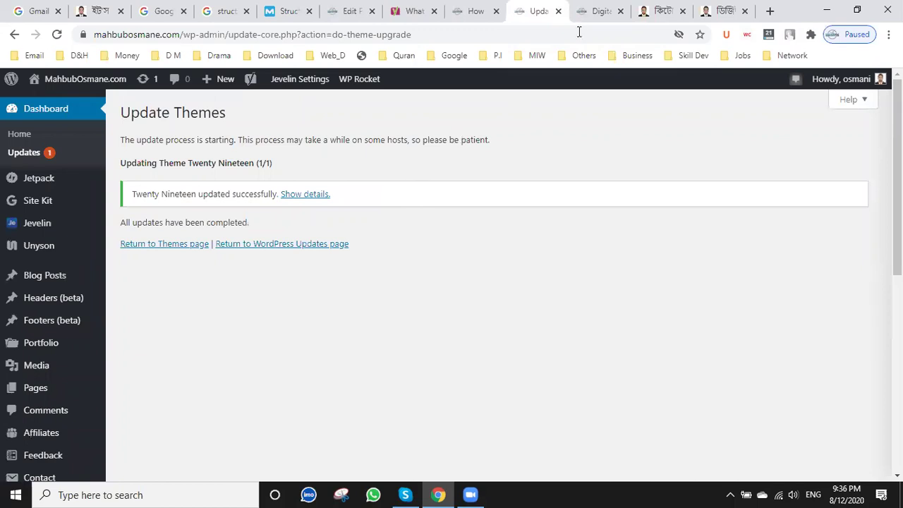
# Reveal the All-in-One WP Migration submenu with Export, Import and Backups
pyautogui.scroll(-4, 81, 344)
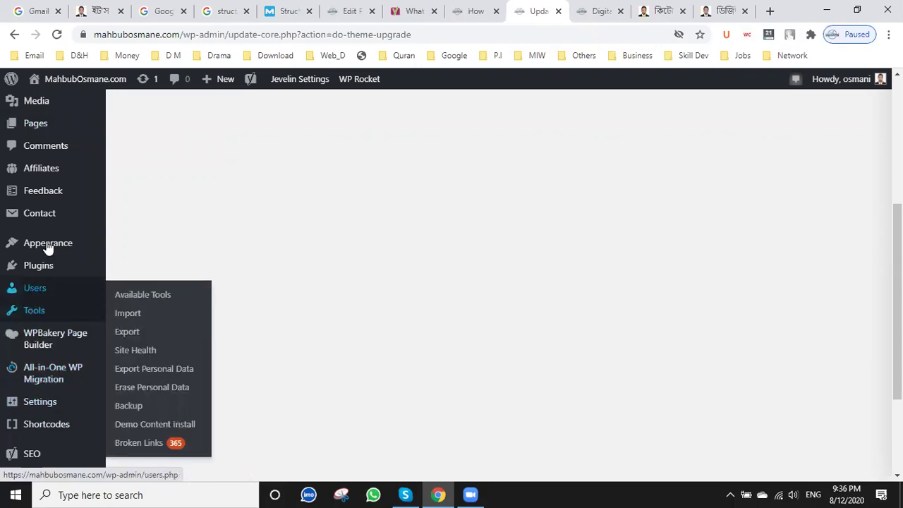
pyautogui.moveTo(62, 373)
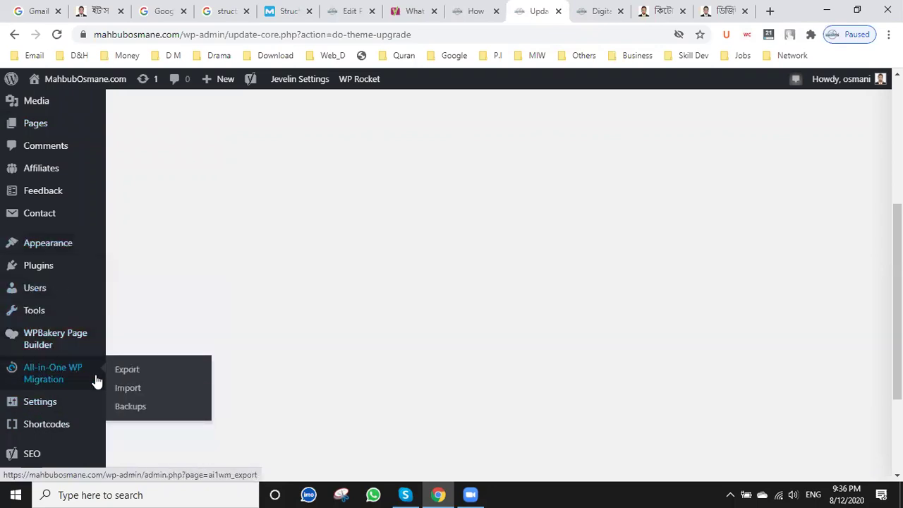
# Delete the old 849.79 MB backup on the All-in-One WP Migration Backups page
pyautogui.click(125, 409)
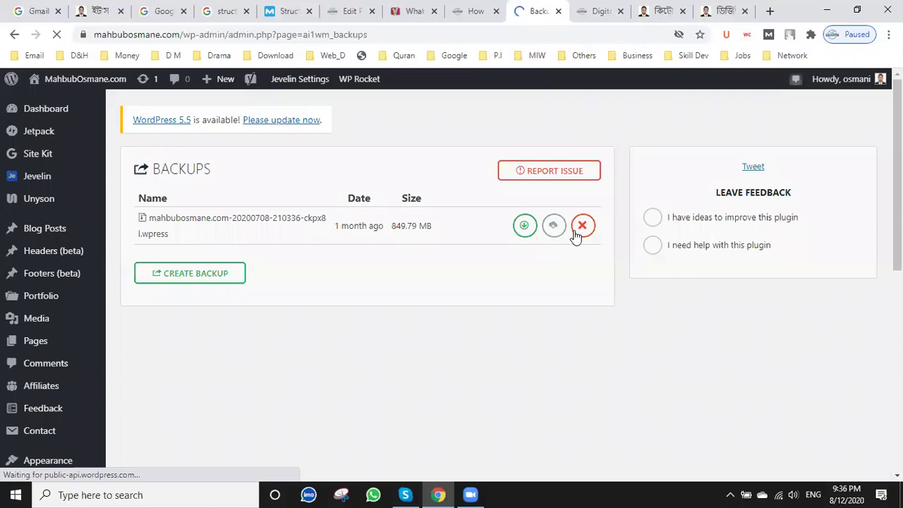
pyautogui.click(577, 233)
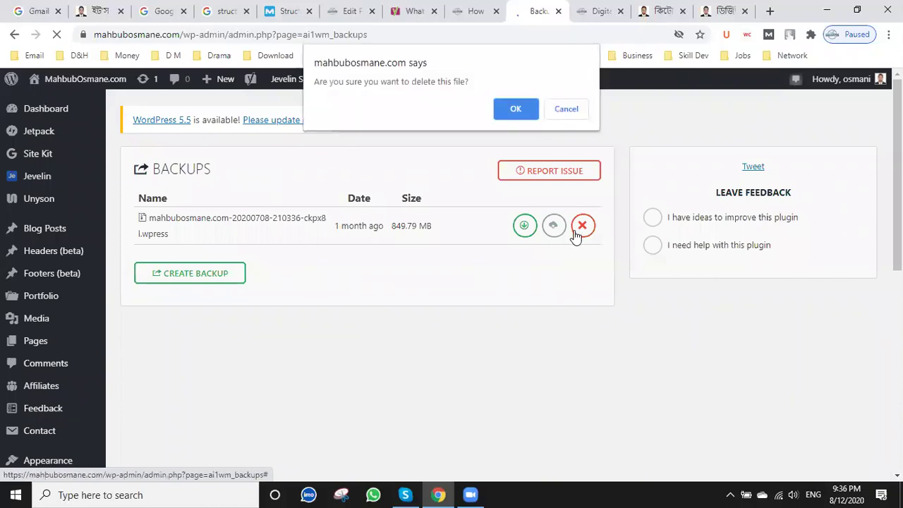
pyautogui.click(514, 107)
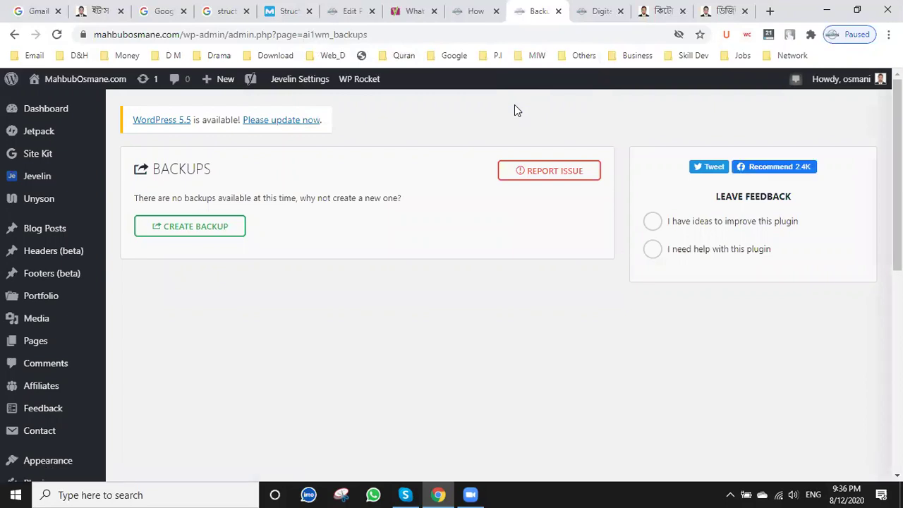
# Start a new full-site backup and move the Backups tab to the front of the tab strip
pyautogui.click(213, 227)
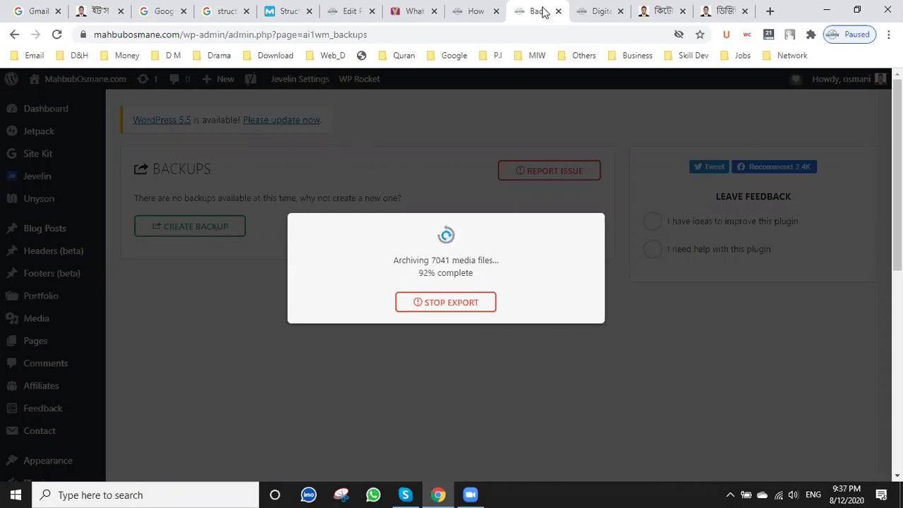
pyautogui.moveTo(282, 26); pyautogui.dragTo(44, 29)
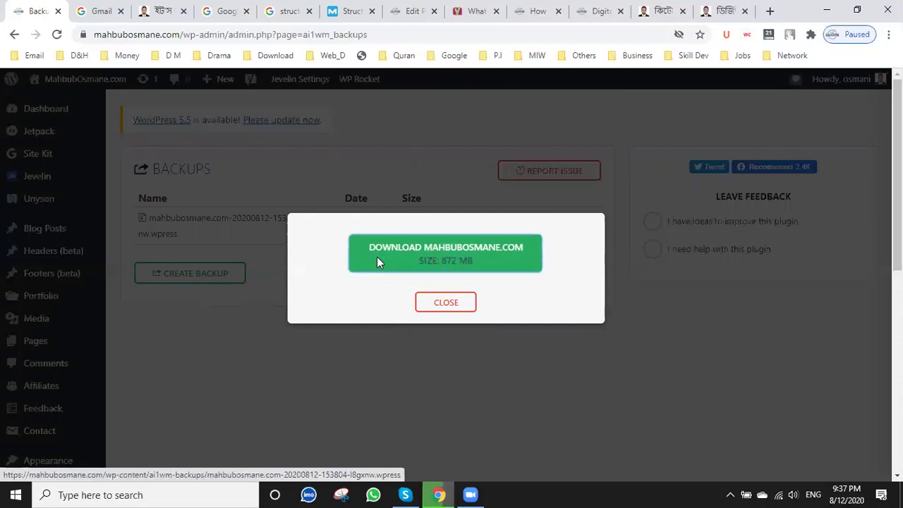
# Download the new backup and browse to D:\Website Backup in the Save As dialog
pyautogui.click(376, 258)
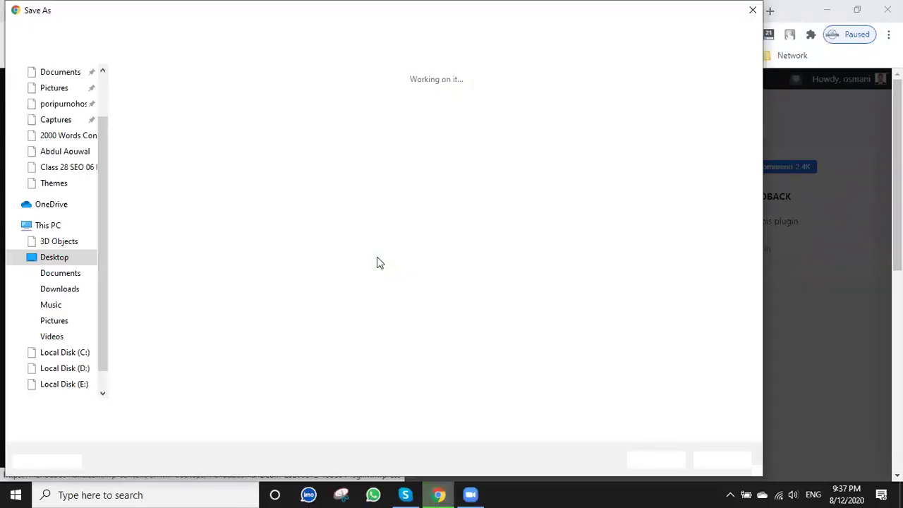
pyautogui.click(64, 368)
pyautogui.scroll(-3, 230, 347)
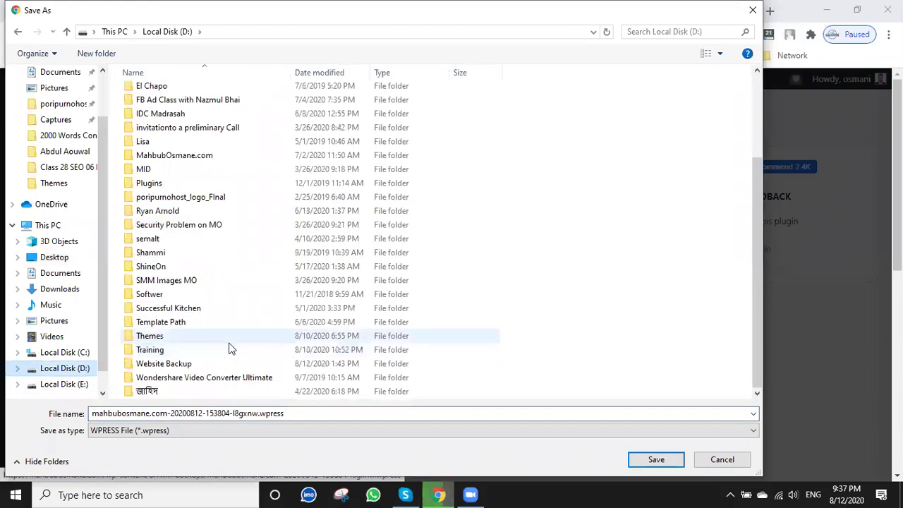
pyautogui.doubleClick(254, 362)
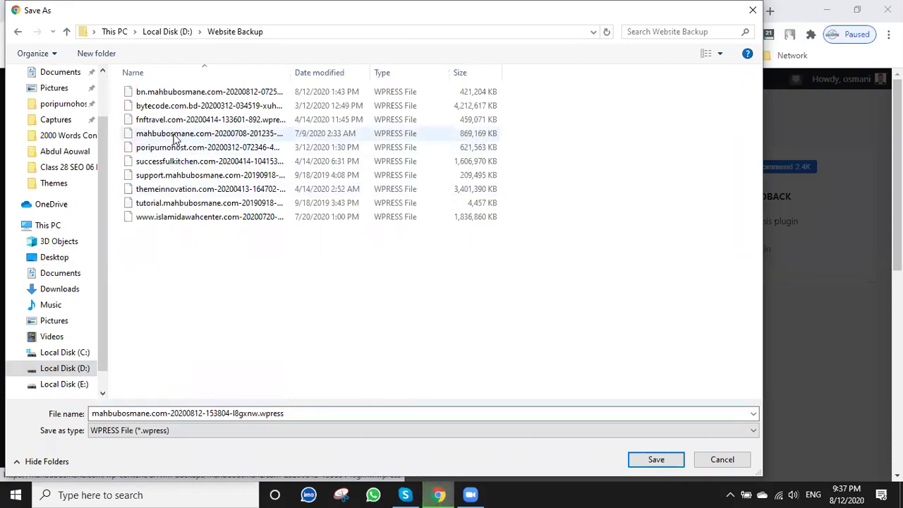
# Delete the old 20200708 backup file there and close the dialog without saving
pyautogui.click(175, 135)
pyautogui.doubleClick(177, 133)
pyautogui.rightClick(177, 133)
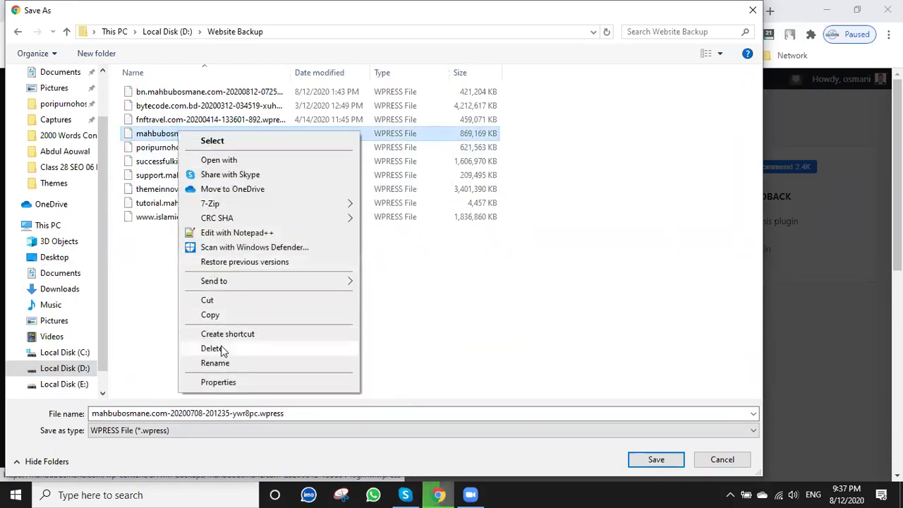
pyautogui.click(219, 345)
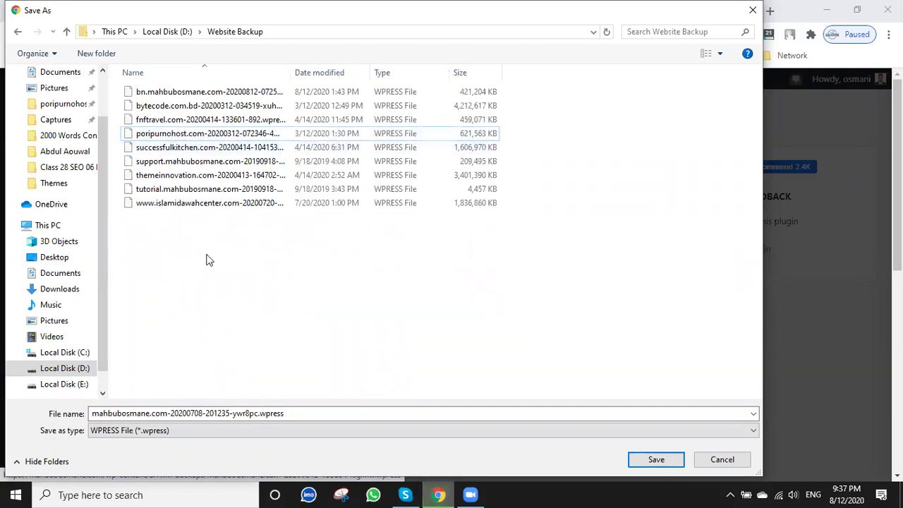
pyautogui.click(664, 458)
pyautogui.click(565, 251)
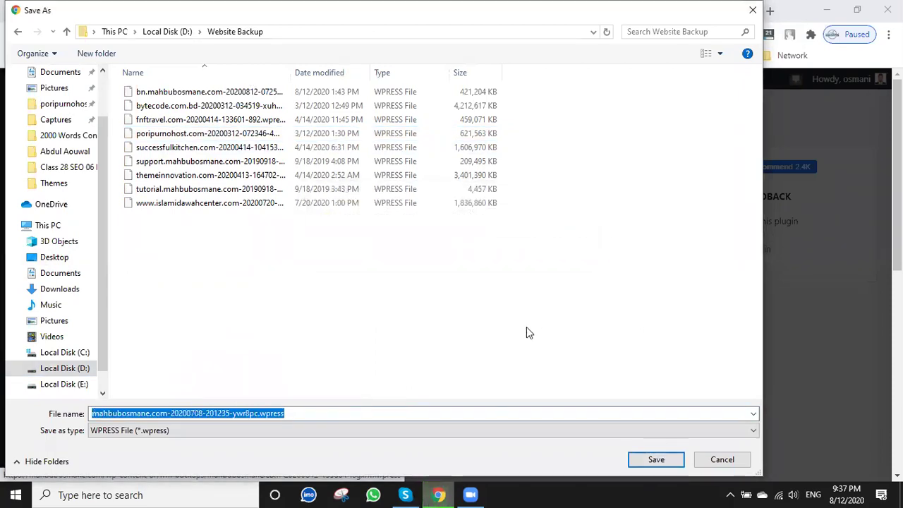
pyautogui.click(753, 9)
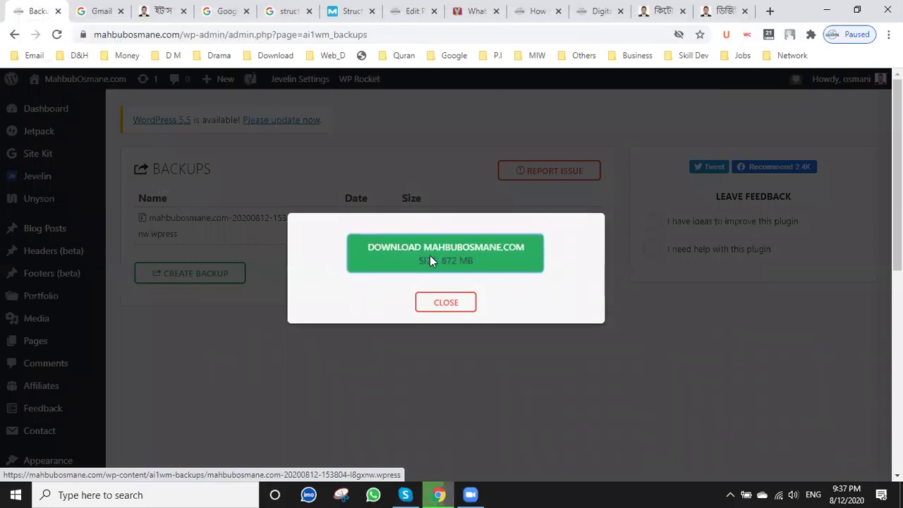
pyautogui.click(430, 256)
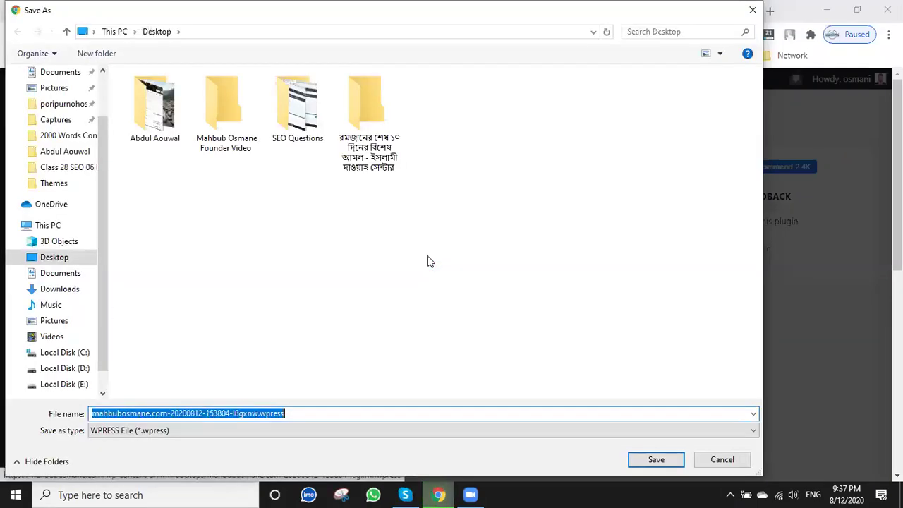
pyautogui.click(64, 368)
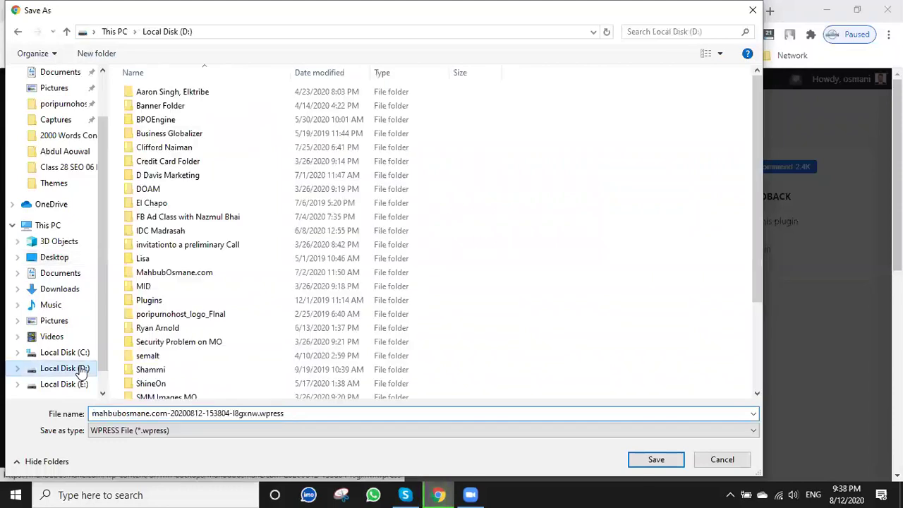
pyautogui.scroll(-3, 312, 337)
pyautogui.doubleClick(320, 363)
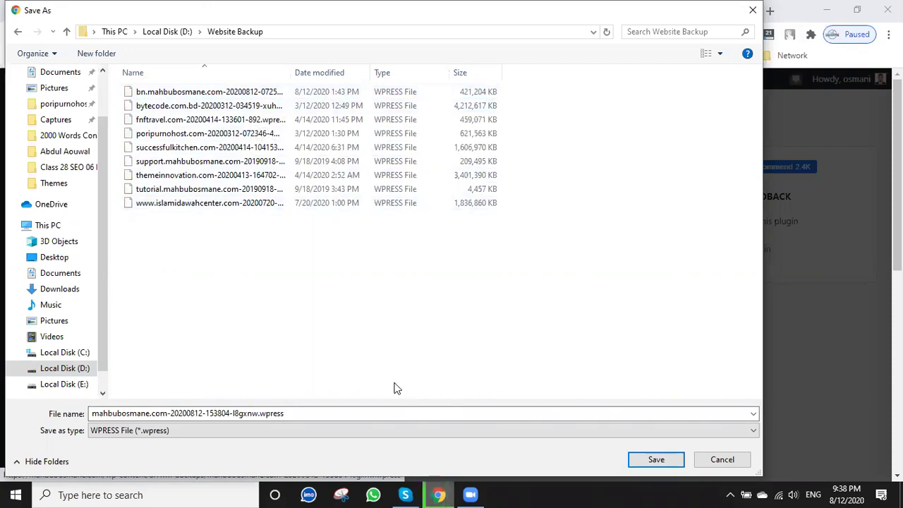
pyautogui.press('Return')
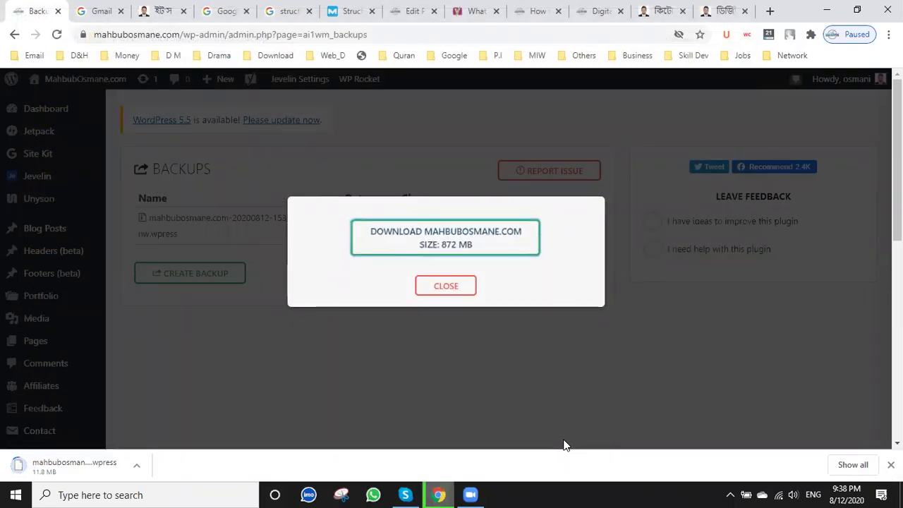
# Close the live blog tab and the keto-diet tab, leaving the Tutorials page in view
pyautogui.click(596, 8)
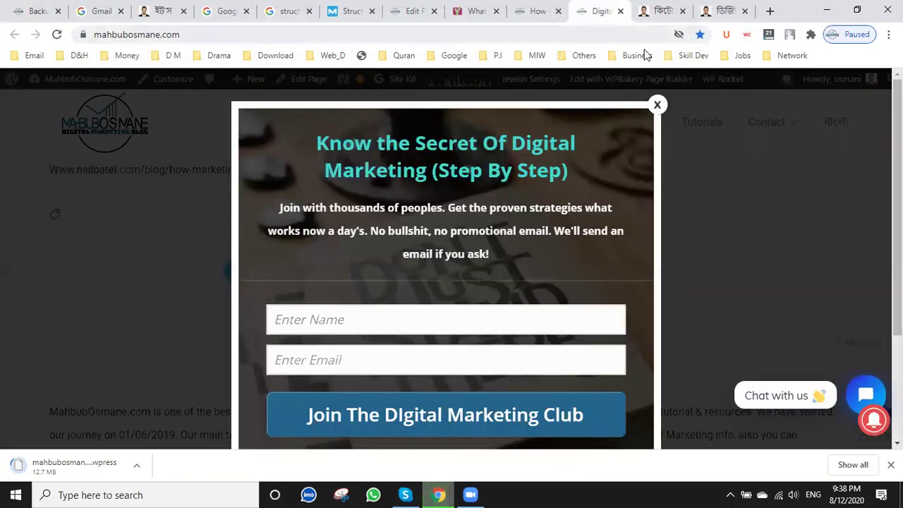
pyautogui.click(620, 12)
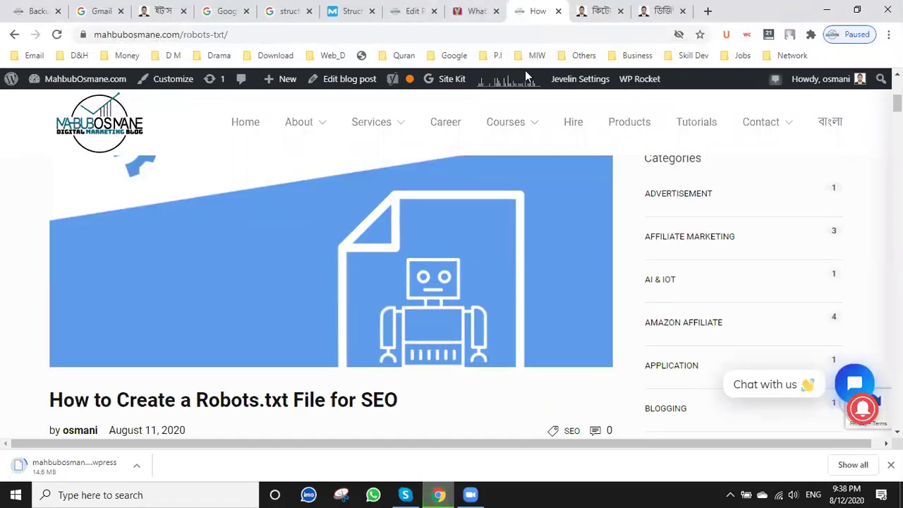
pyautogui.click(445, 10)
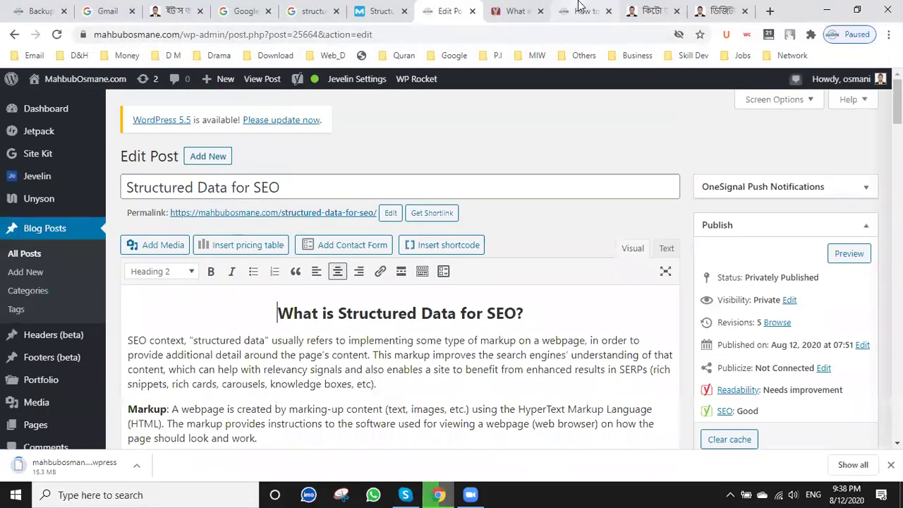
pyautogui.click(579, 9)
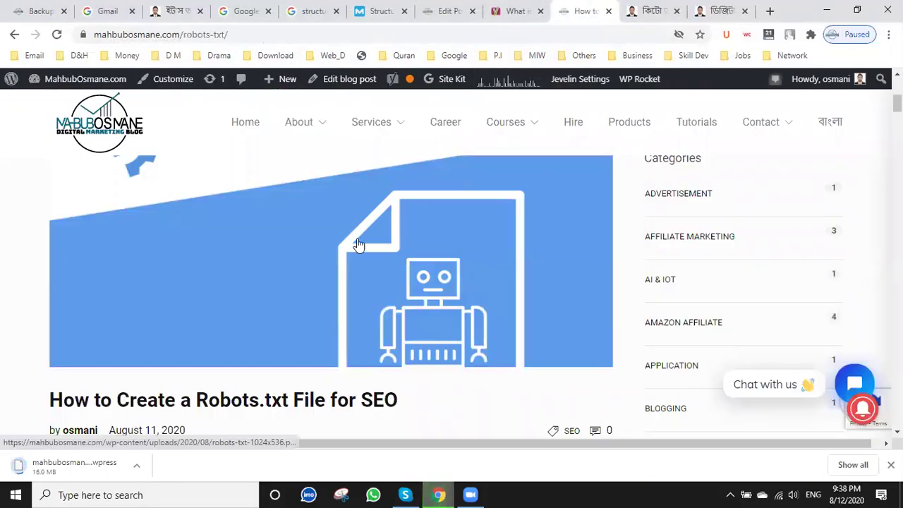
pyautogui.click(667, 14)
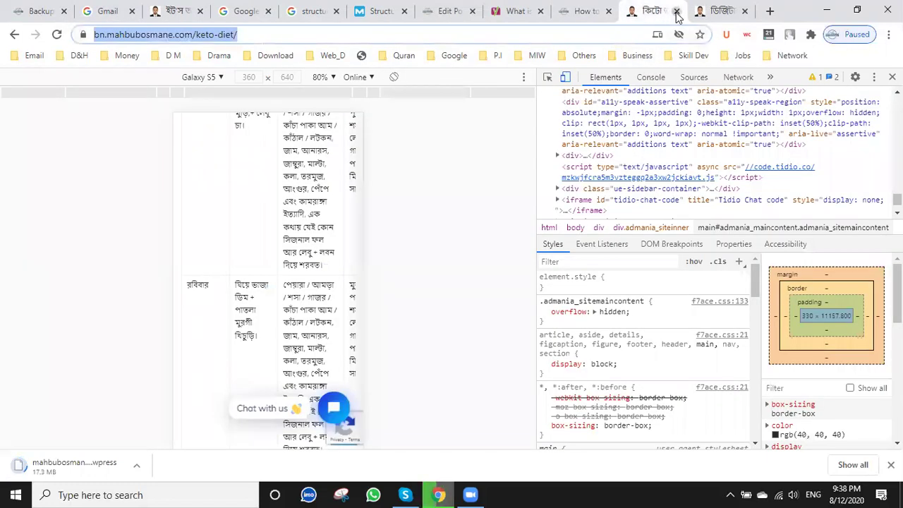
pyautogui.click(676, 12)
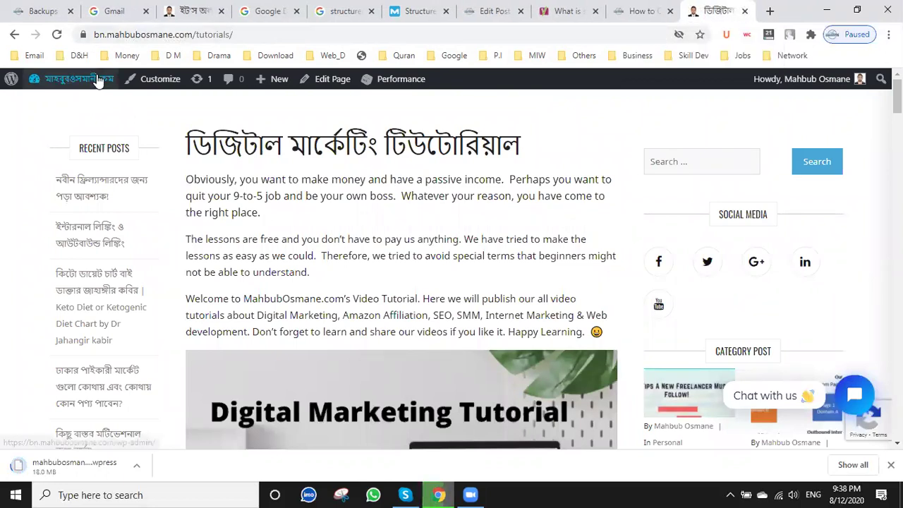
# Go to Dashboard > Updates and tick Select All under Themes to include Twenty Nineteen
pyautogui.moveTo(65, 80)
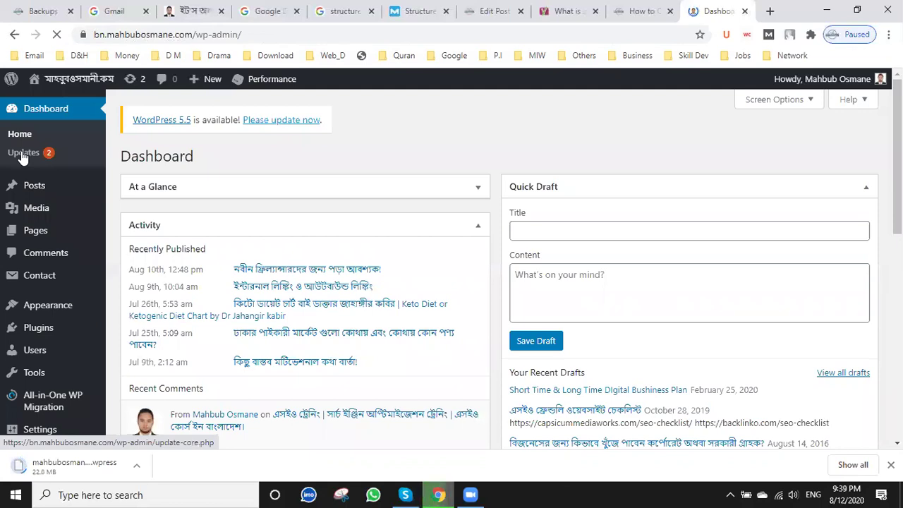
pyautogui.click(23, 155)
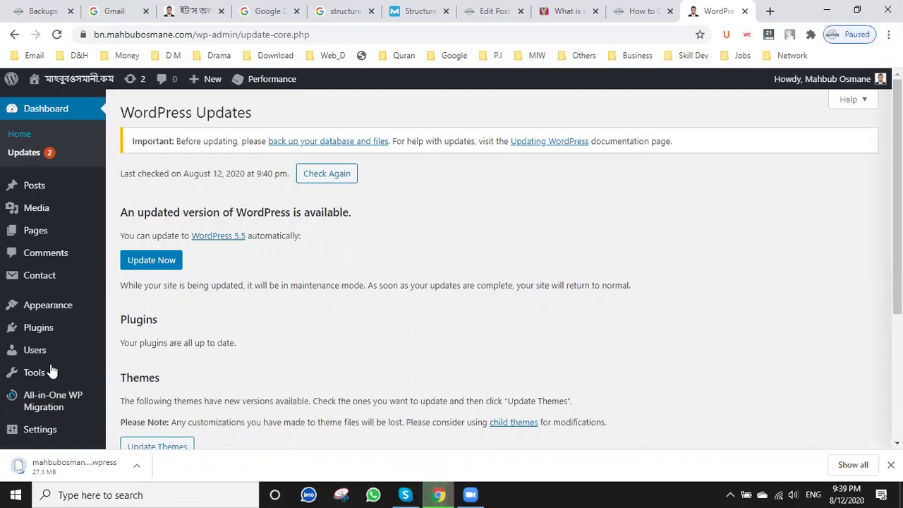
pyautogui.scroll(-3, 57, 353)
pyautogui.click(133, 278)
# Run Update Themes to start updating the Twenty Nineteen theme
pyautogui.click(155, 388)
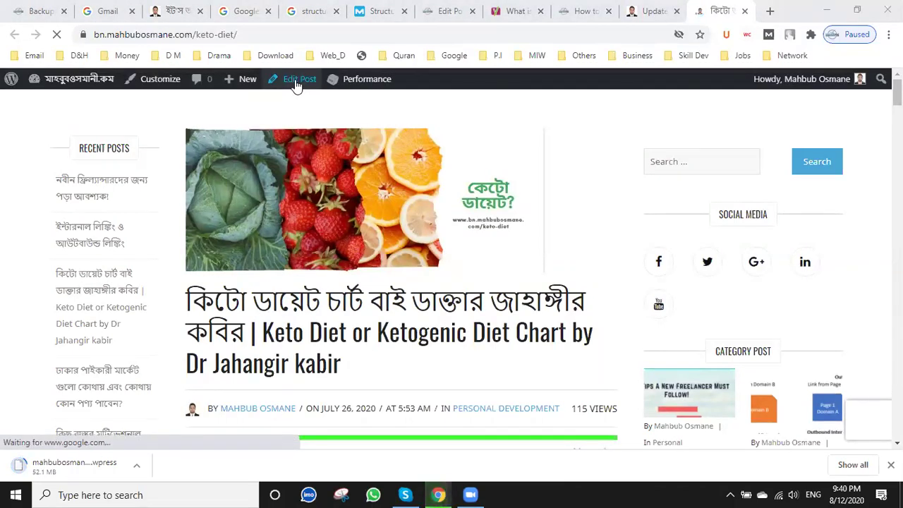
# Select the keto-diet post title and scroll through the post's content
pyautogui.click(297, 84)
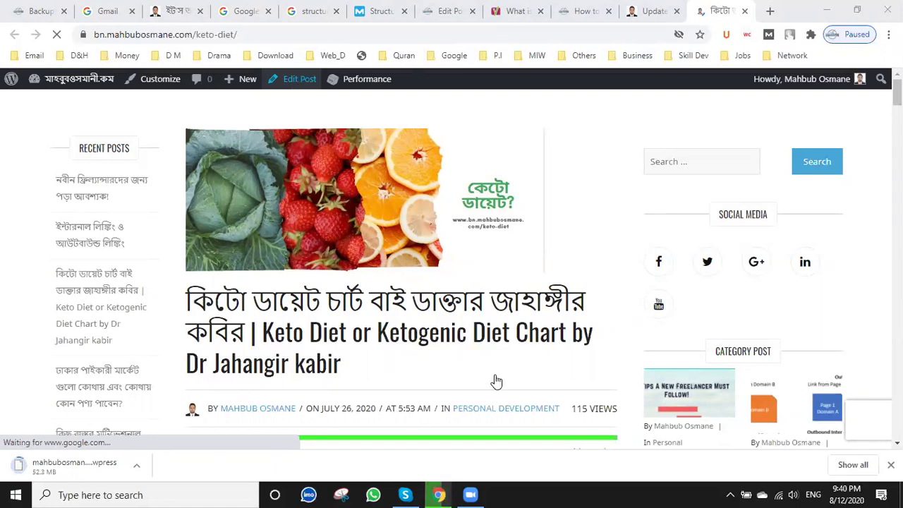
pyautogui.scroll(-2, 288, 382)
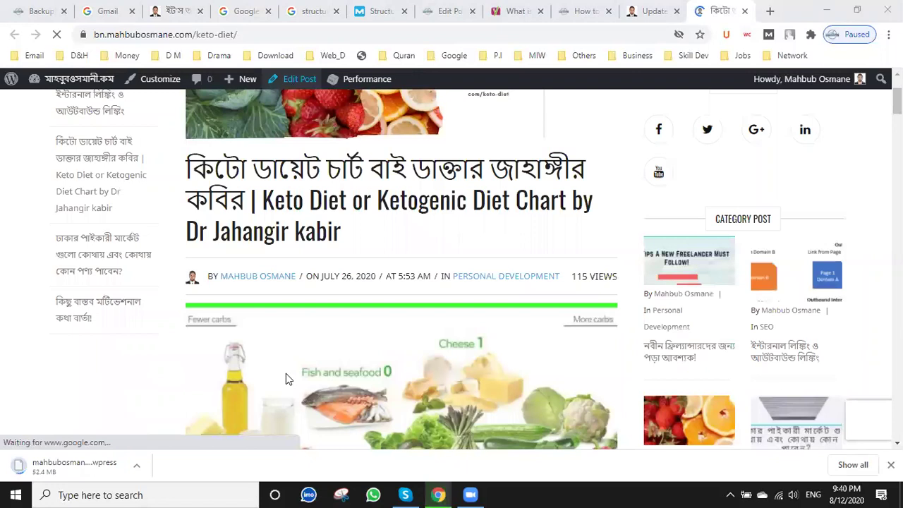
pyautogui.moveTo(263, 201); pyautogui.dragTo(359, 236)
pyautogui.moveTo(187, 173); pyautogui.dragTo(4, 248)
pyautogui.click(19, 346)
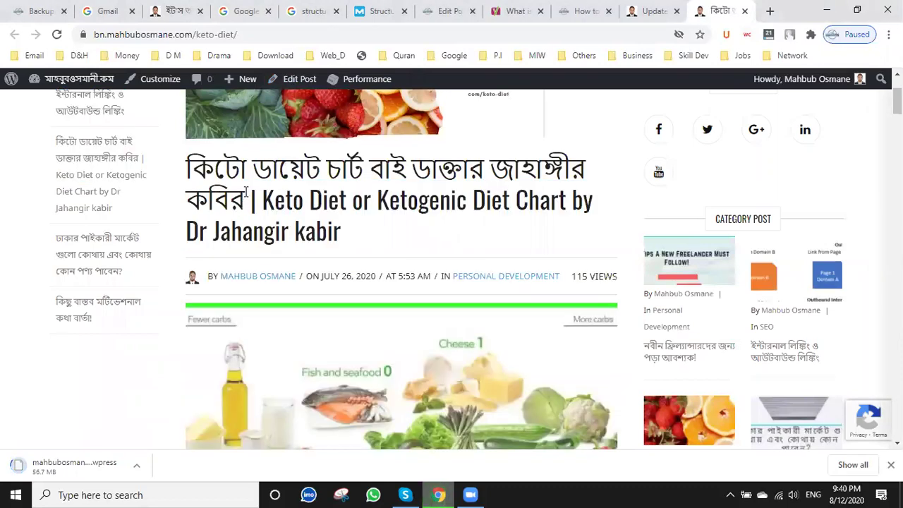
pyautogui.moveTo(246, 194); pyautogui.dragTo(187, 167)
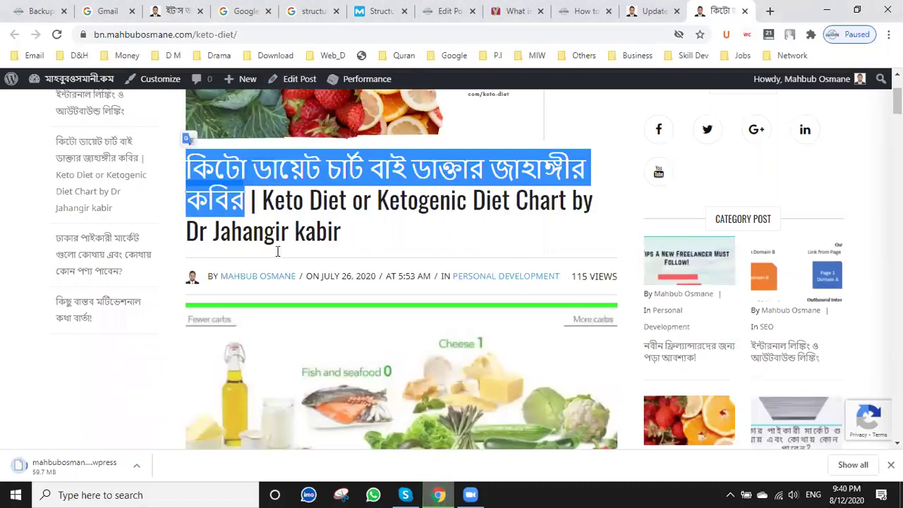
pyautogui.scroll(-3, 364, 386)
pyautogui.scroll(-12, 364, 387)
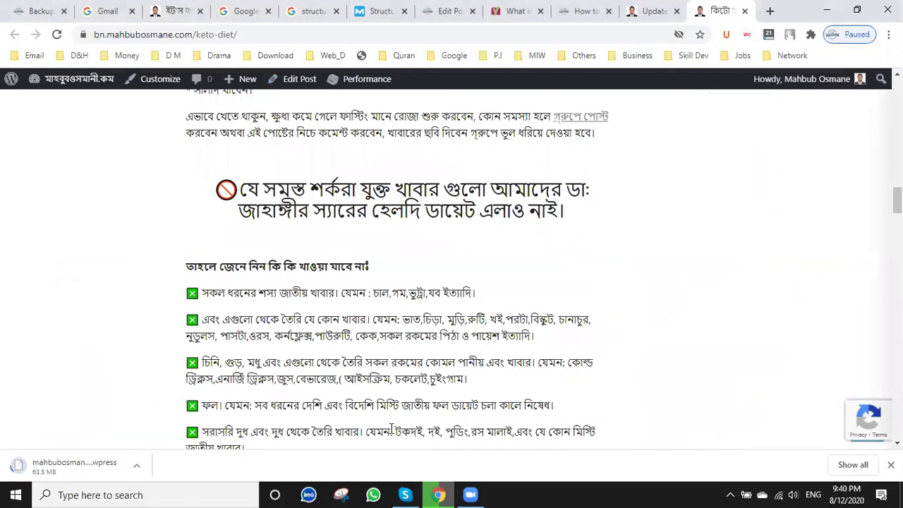
pyautogui.scroll(-15, 420, 358)
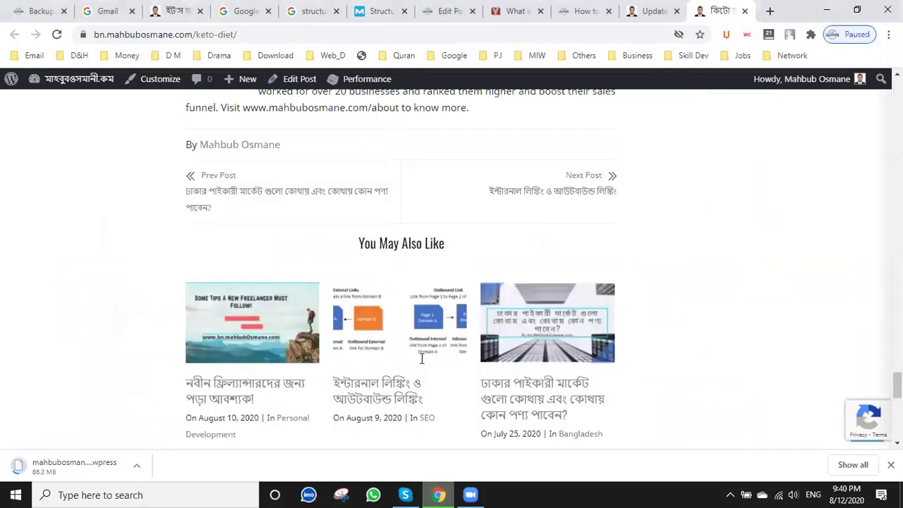
pyautogui.scroll(12, 422, 360)
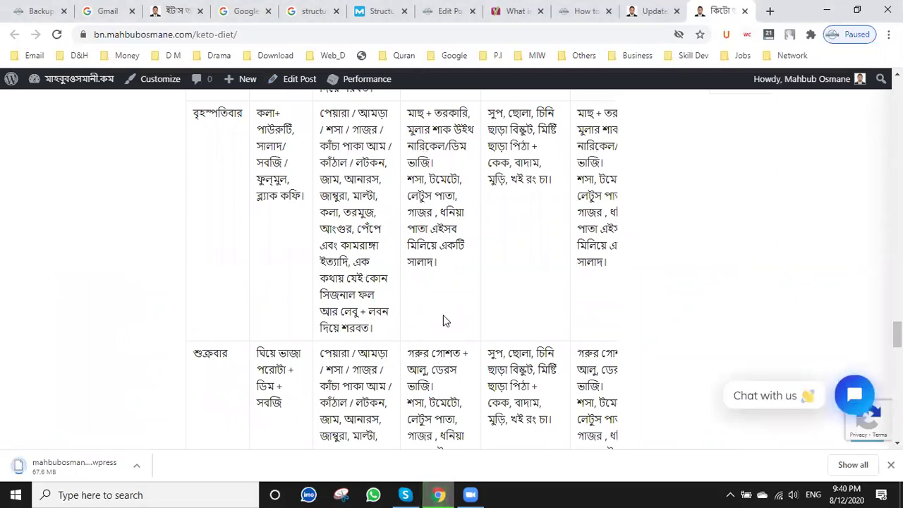
pyautogui.scroll(3, 422, 285)
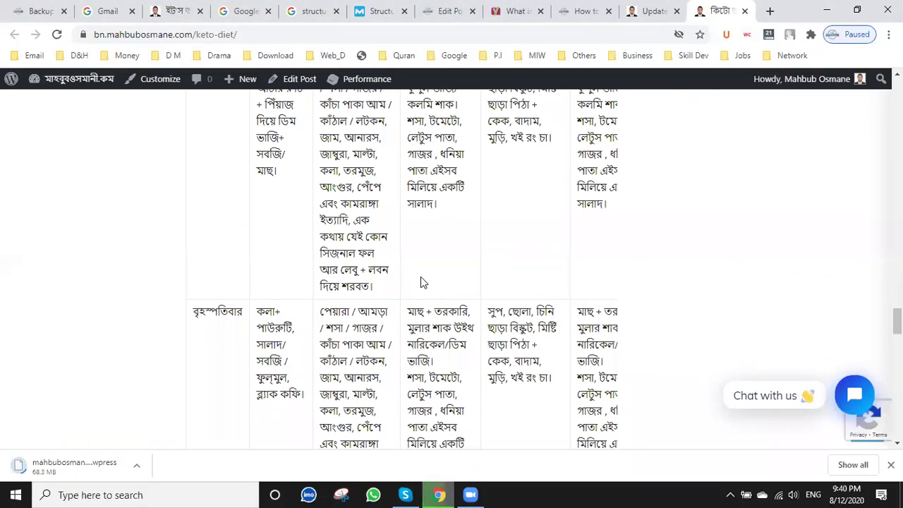
# Close the keto-diet post tab to return to the theme update results
pyautogui.rightClick(626, 195)
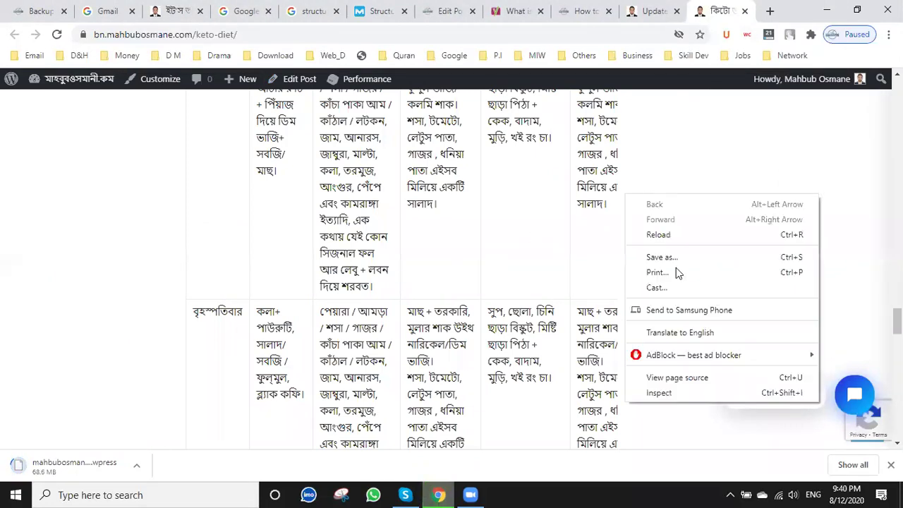
pyautogui.click(746, 11)
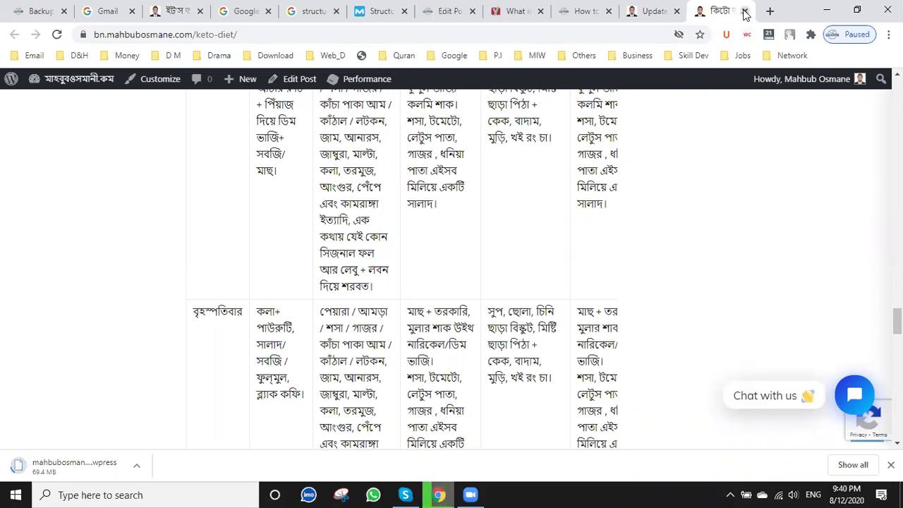
pyautogui.click(745, 11)
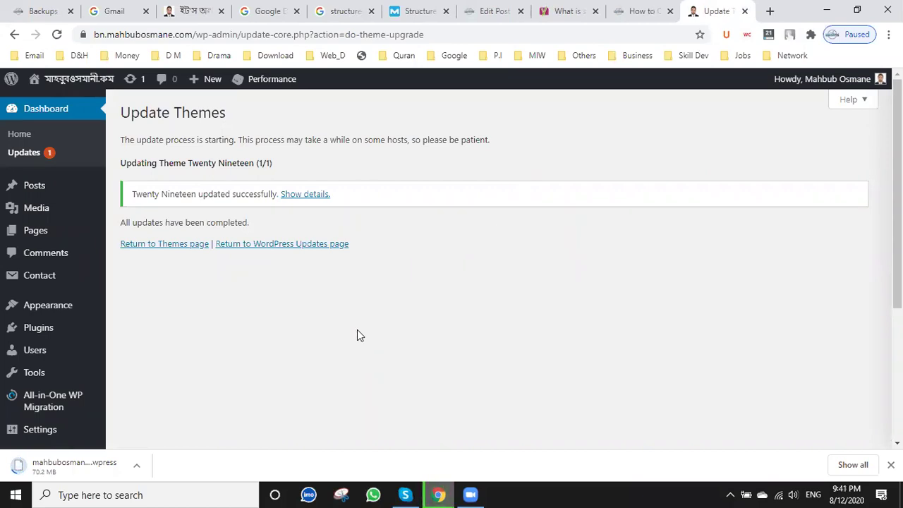
# Check the backup download progress, then navigate back to the digital marketing tutorials page
pyautogui.click(12, 36)
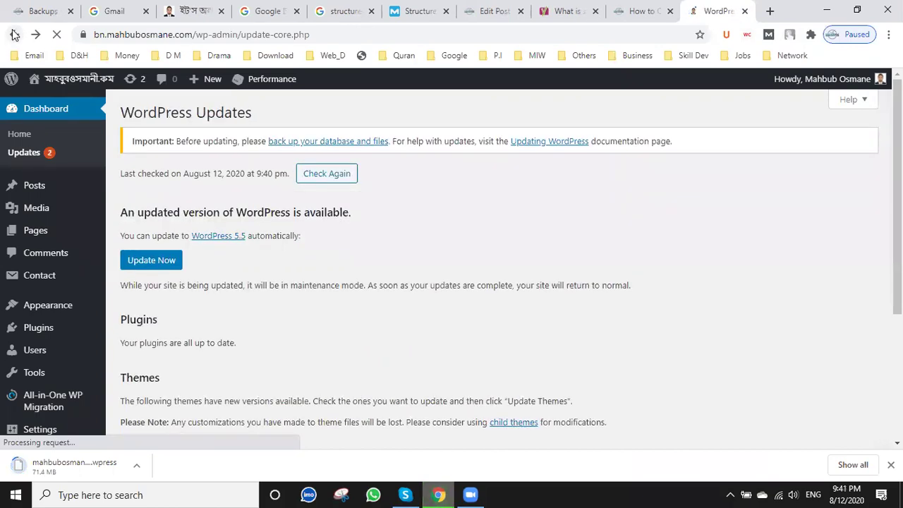
pyautogui.click(19, 7)
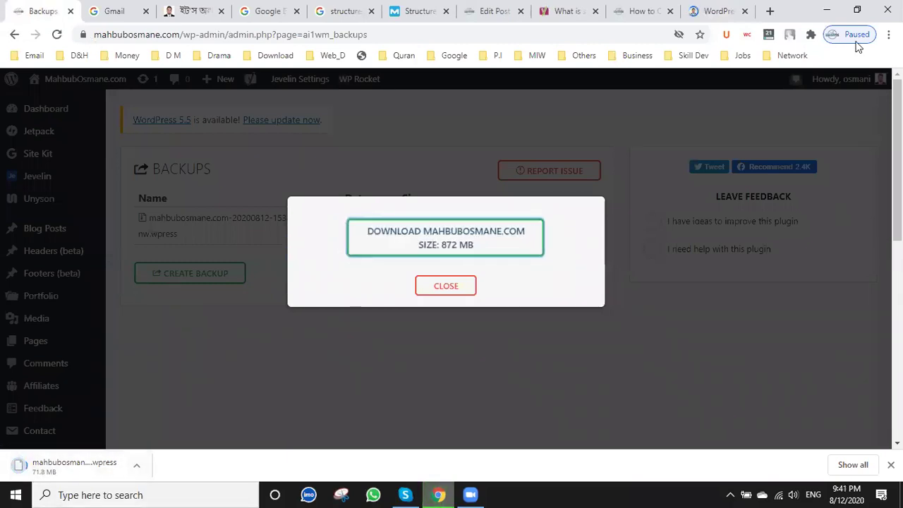
pyautogui.click(716, 11)
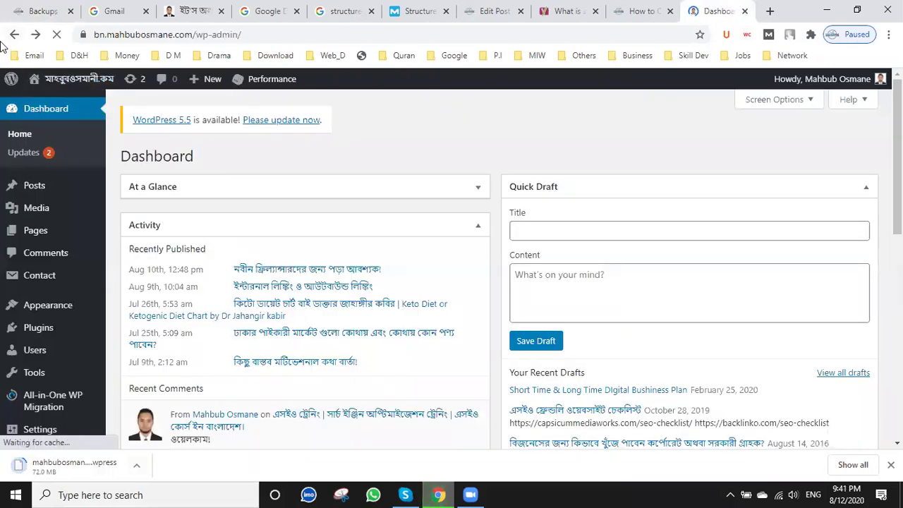
pyautogui.click(10, 34)
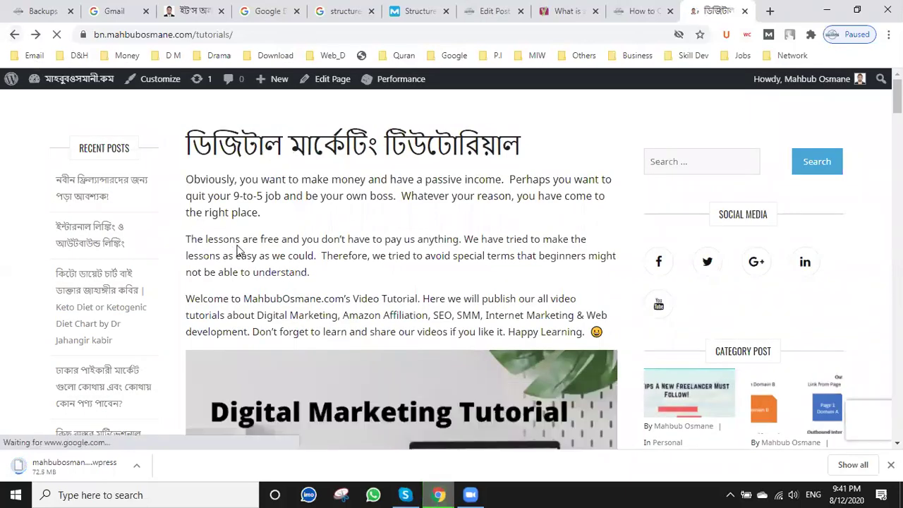
pyautogui.click(331, 85)
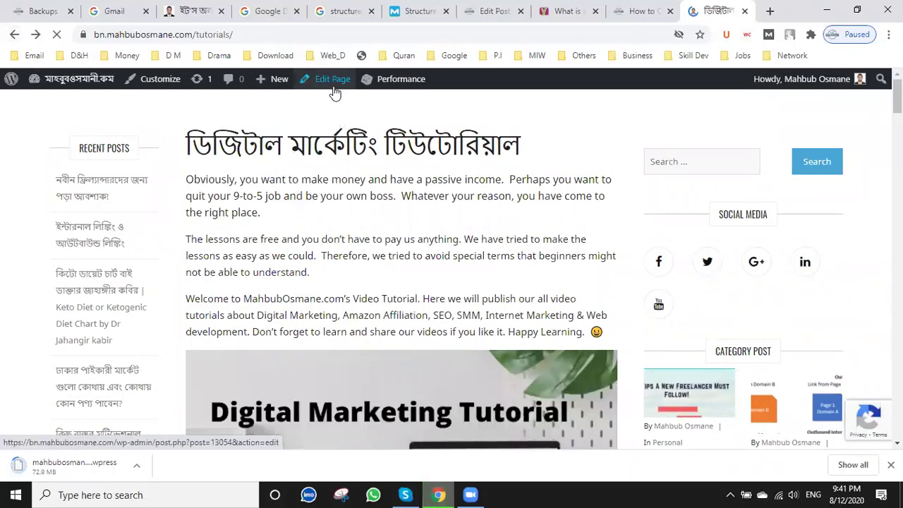
pyautogui.scroll(-20, 269, 243)
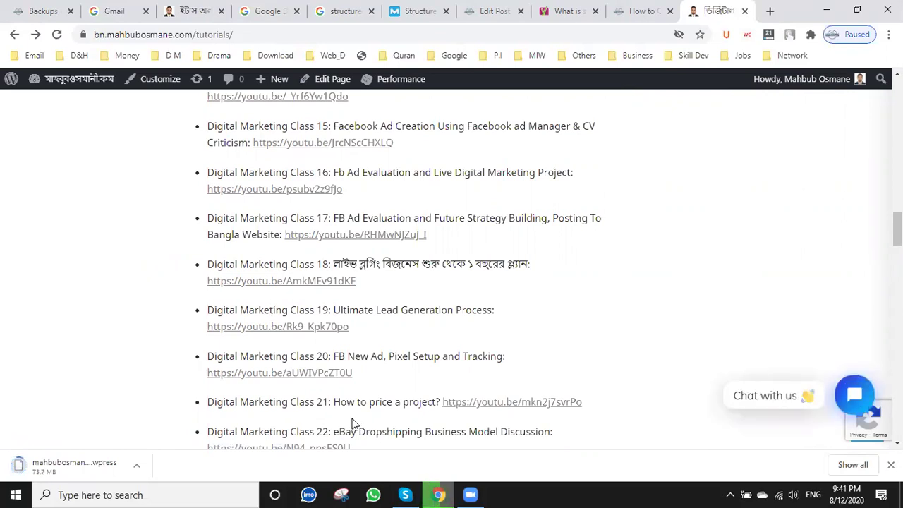
pyautogui.scroll(-3, 147, 410)
pyautogui.scroll(-5, 146, 410)
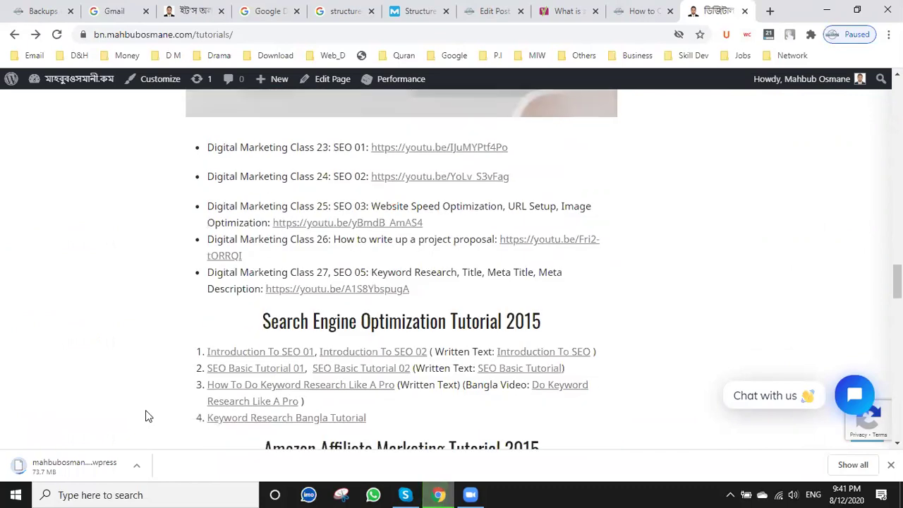
pyautogui.scroll(-2, 146, 411)
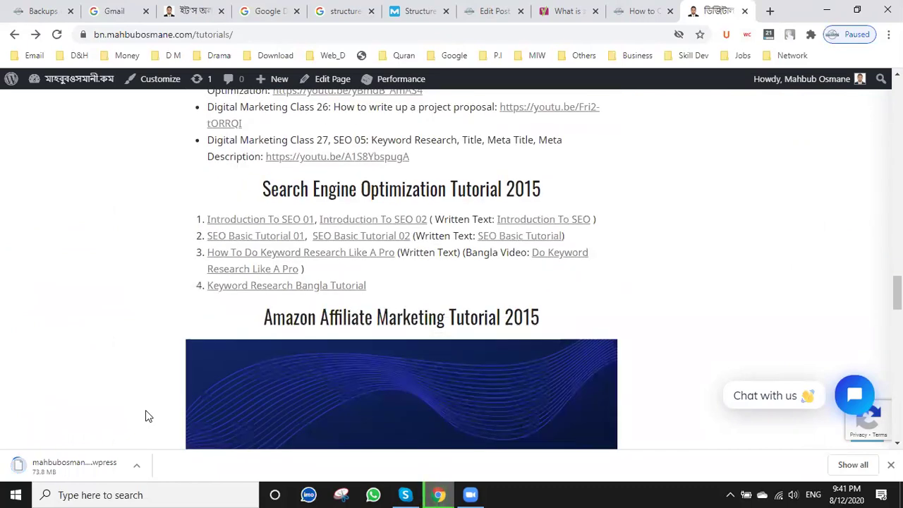
pyautogui.scroll(3, 159, 413)
pyautogui.scroll(4, 381, 237)
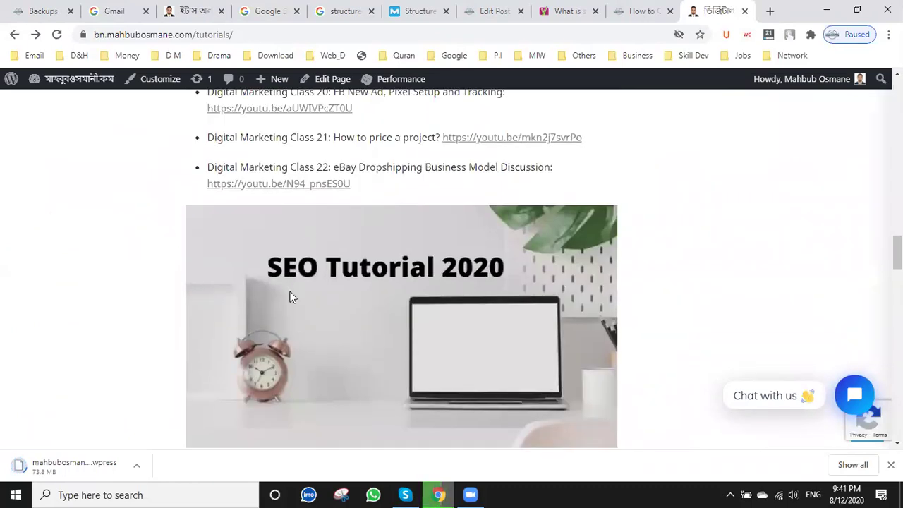
pyautogui.scroll(-3, 290, 297)
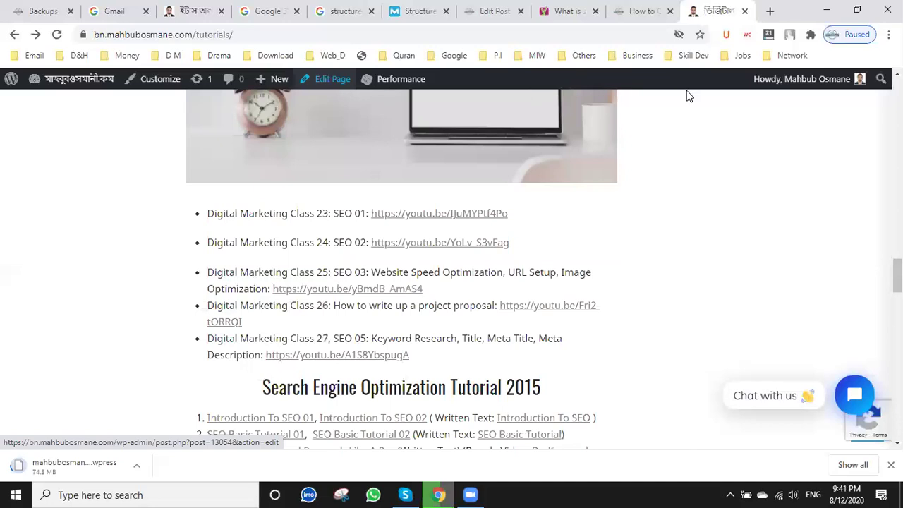
# In a new tab, open the site's Facebook learning group from the 'le' address suggestion
pyautogui.click(770, 12)
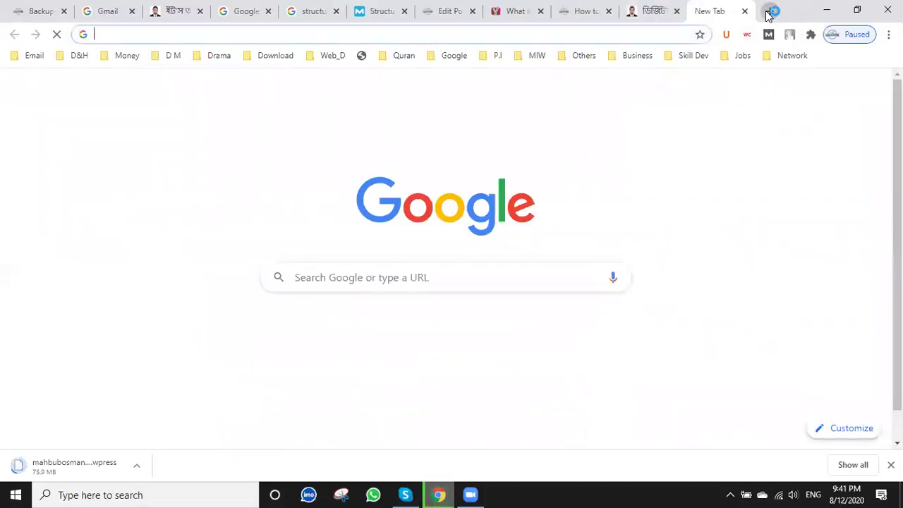
pyautogui.write('le')
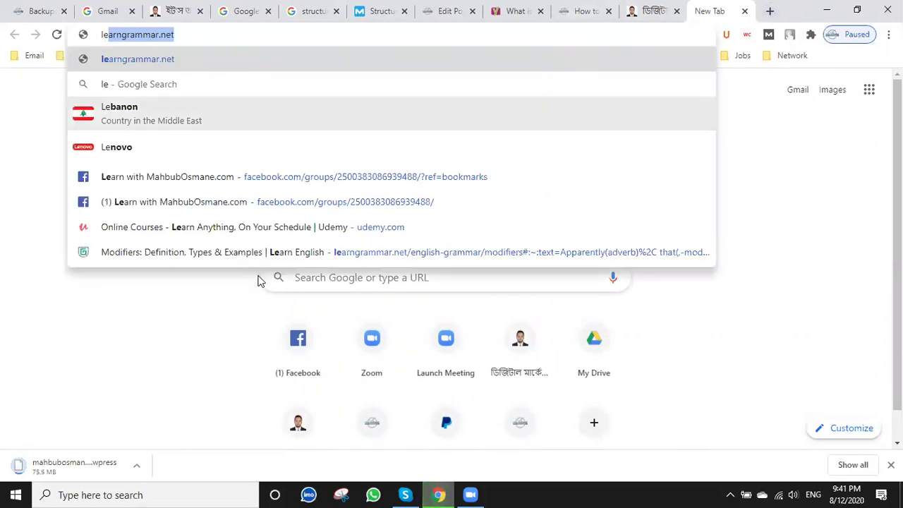
pyautogui.click(240, 178)
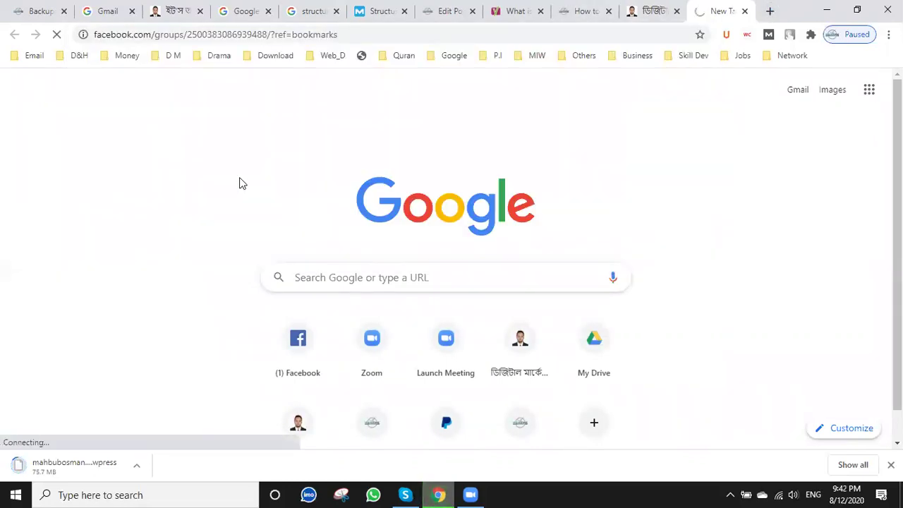
# Remove '?ref=bookmarks' from the group address, reload it, and return to the Tutorials tab
pyautogui.click(274, 40)
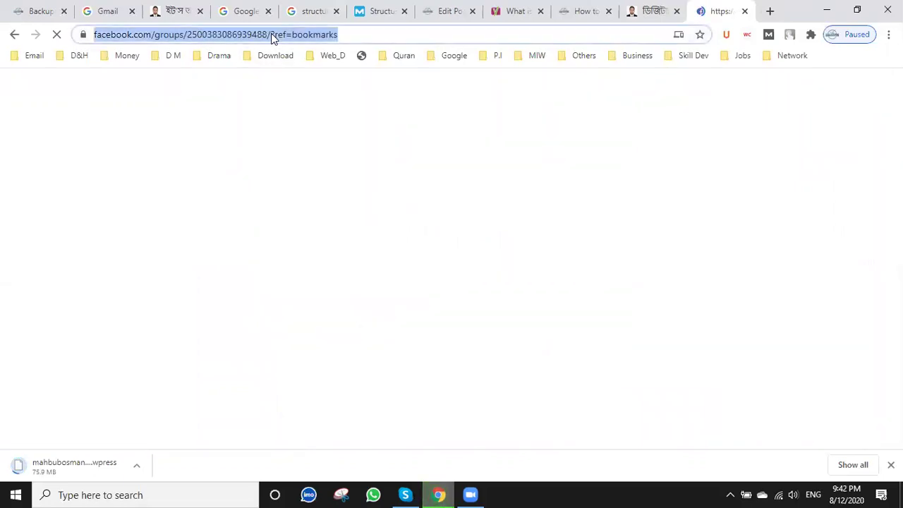
pyautogui.click(273, 36)
pyautogui.moveTo(322, 35); pyautogui.dragTo(420, 36)
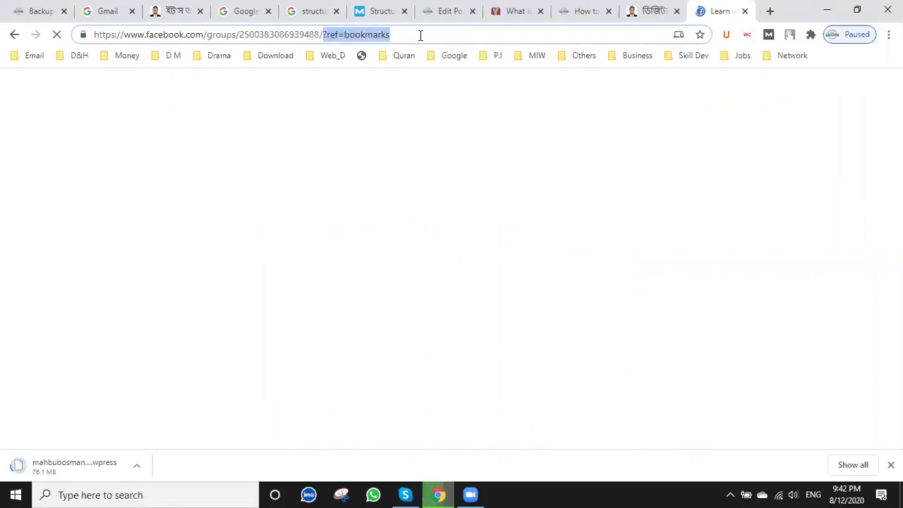
pyautogui.press('BackSpace')
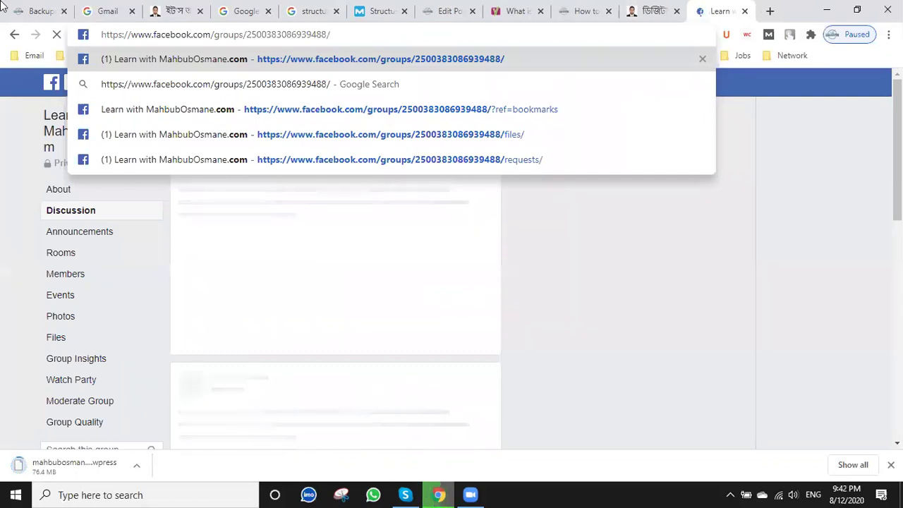
pyautogui.click(13, 292)
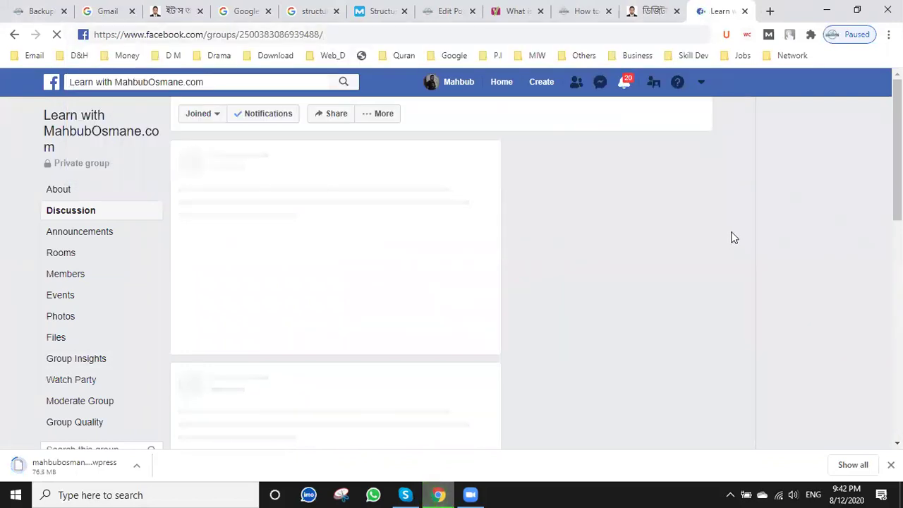
pyautogui.click(655, 9)
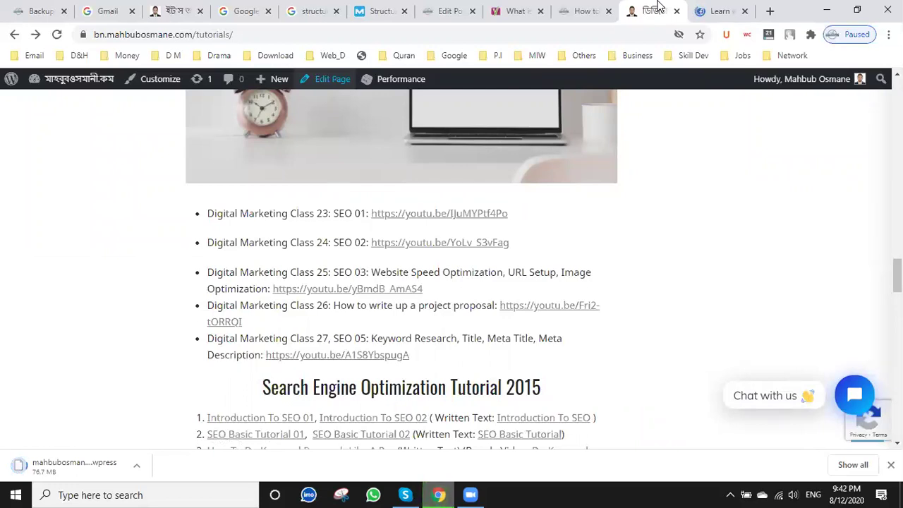
# Open the Tutorials page via Edit Page in the admin bar, then switch to the Facebook group tab
pyautogui.scroll(6, 503, 241)
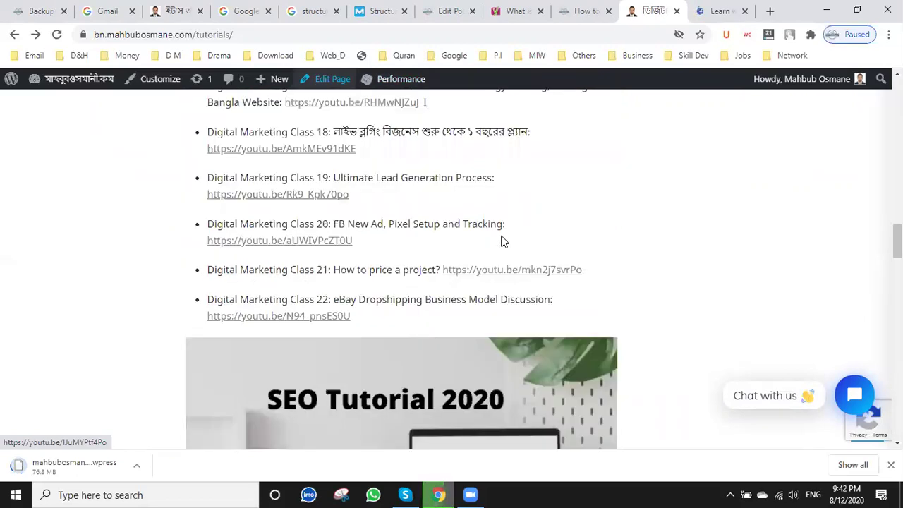
pyautogui.click(331, 79)
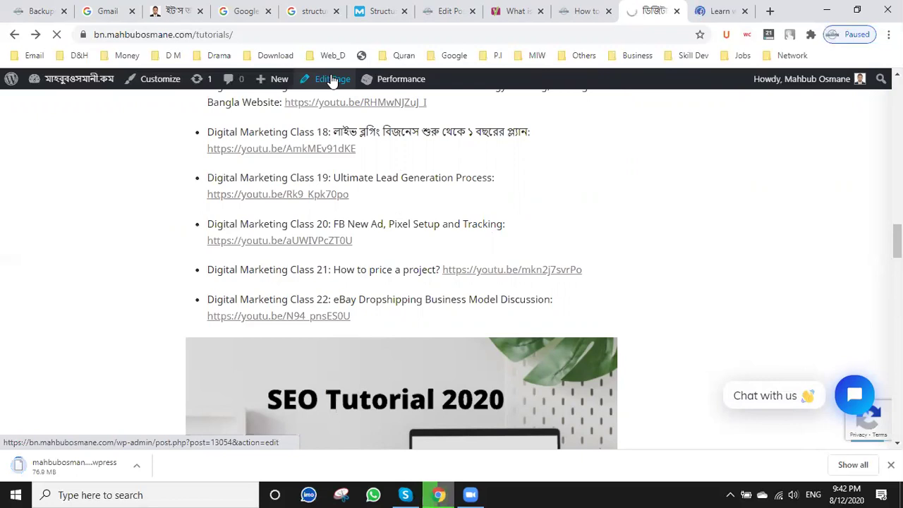
pyautogui.click(720, 9)
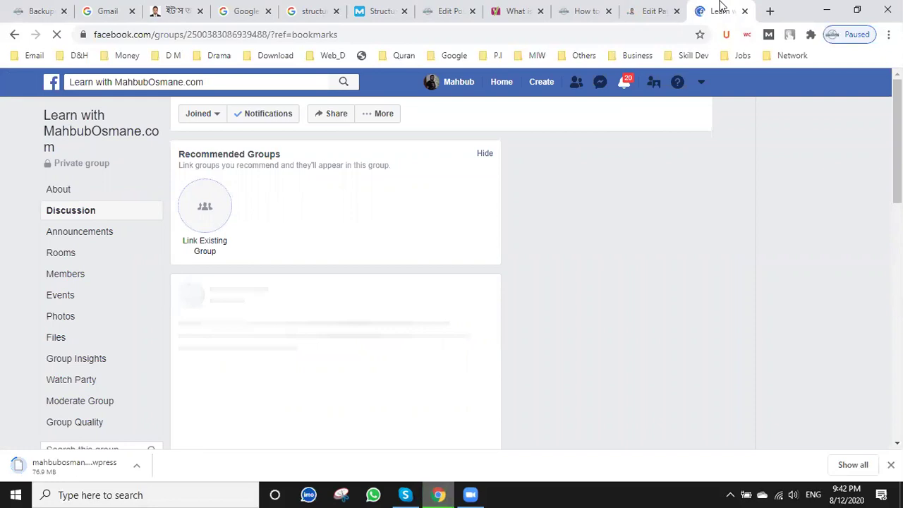
# Switch to the Edit Page tab showing the Tutorials page in the WordPress editor
pyautogui.click(651, 10)
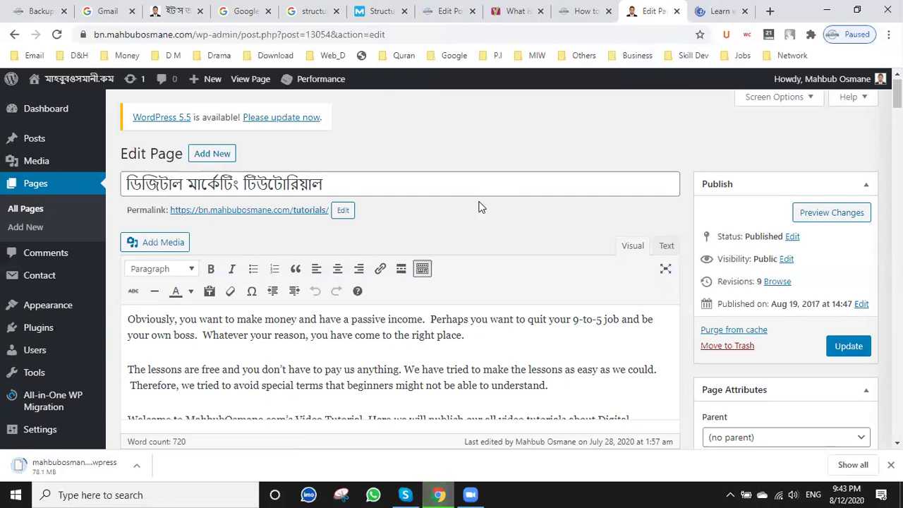
# Scroll the Tutorials page editor down to the Digital Marketing Class 27 link
pyautogui.scroll(-10, 477, 272)
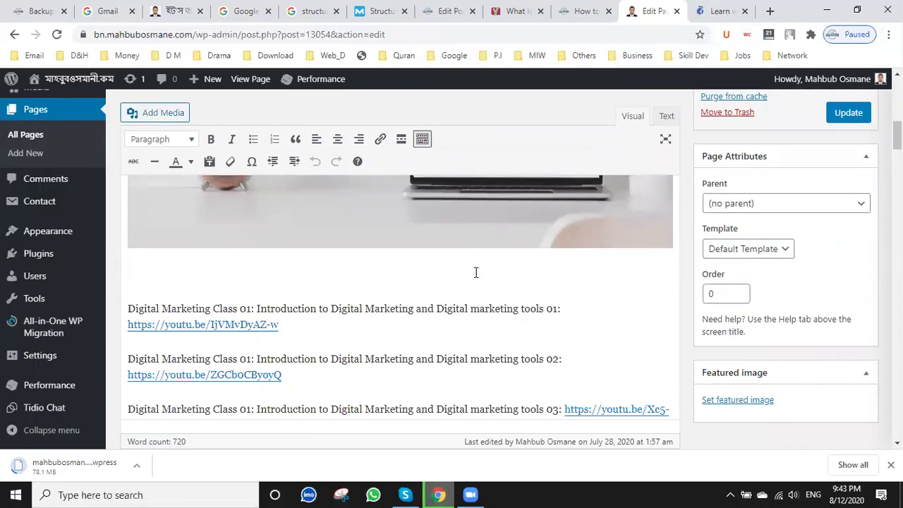
pyautogui.scroll(-5, 477, 272)
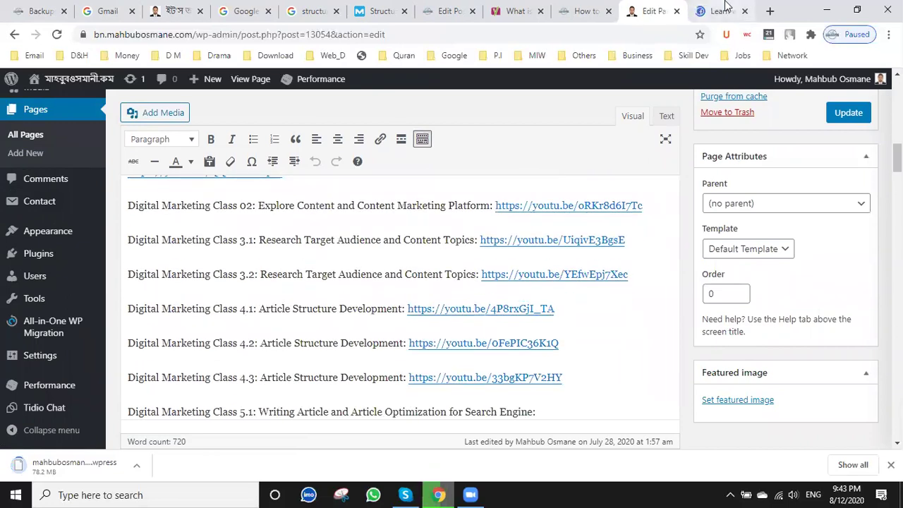
pyautogui.scroll(-3, 381, 299)
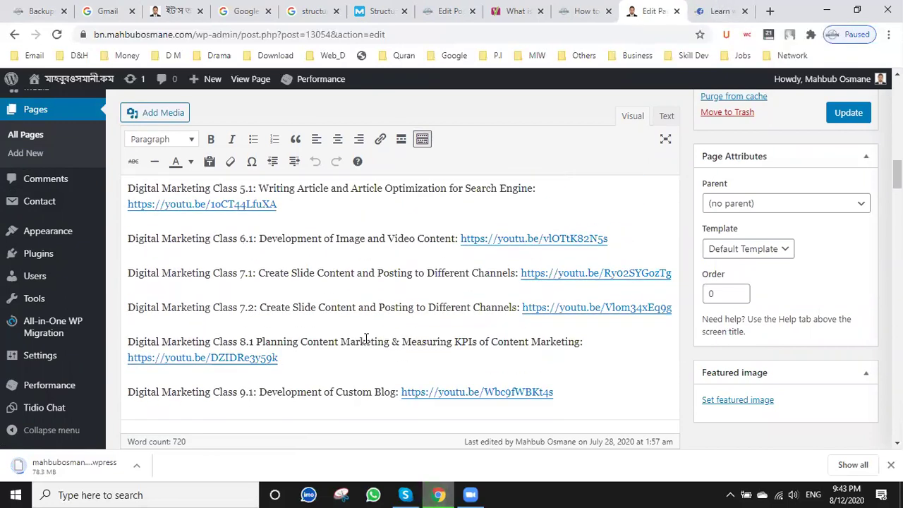
pyautogui.scroll(-2, 366, 339)
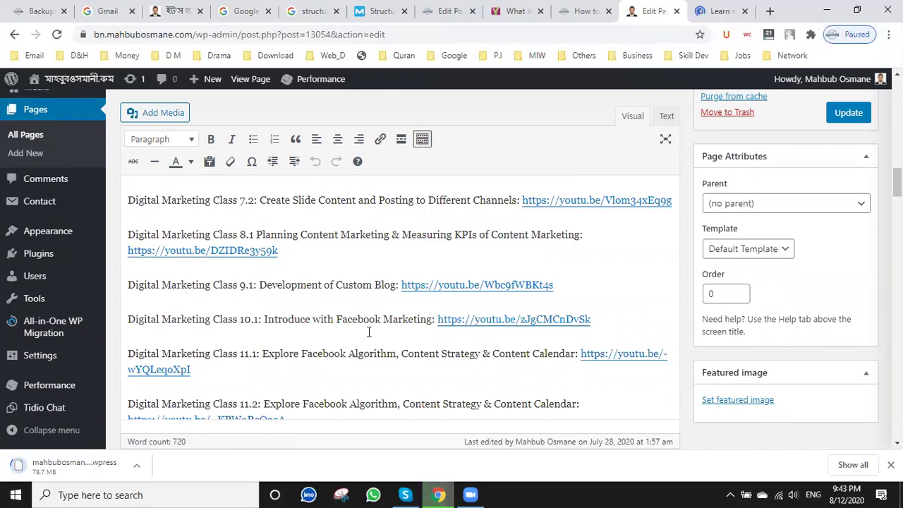
pyautogui.scroll(-8, 368, 332)
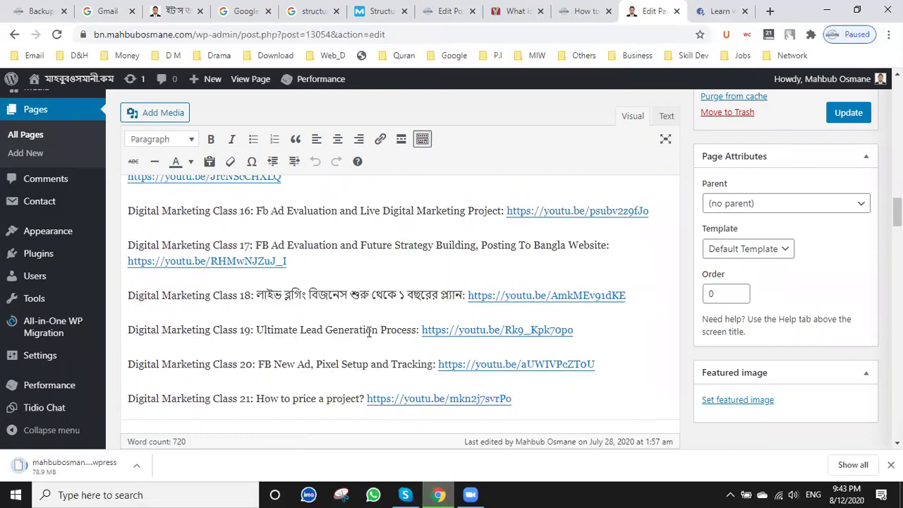
pyautogui.scroll(-10, 369, 332)
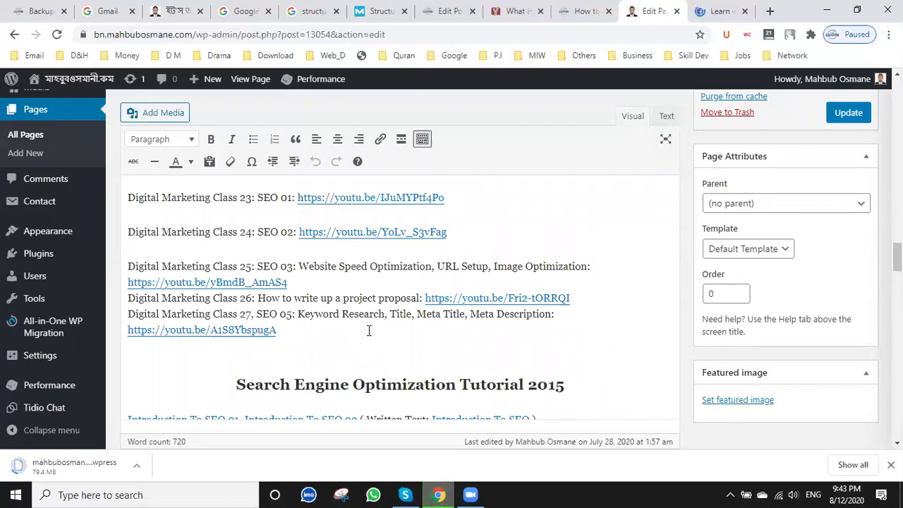
# Compare the editor's class list with the Facebook group, ending on the Facebook group page
pyautogui.click(704, 8)
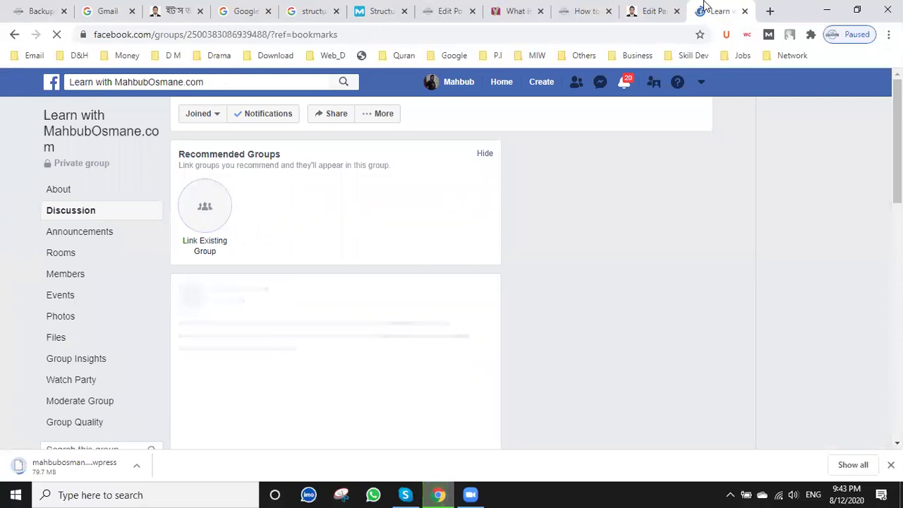
pyautogui.click(647, 9)
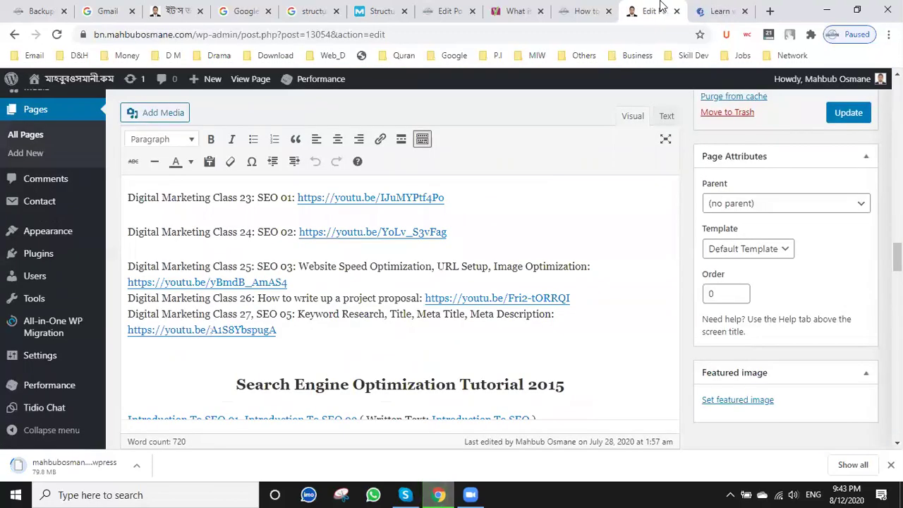
pyautogui.click(721, 7)
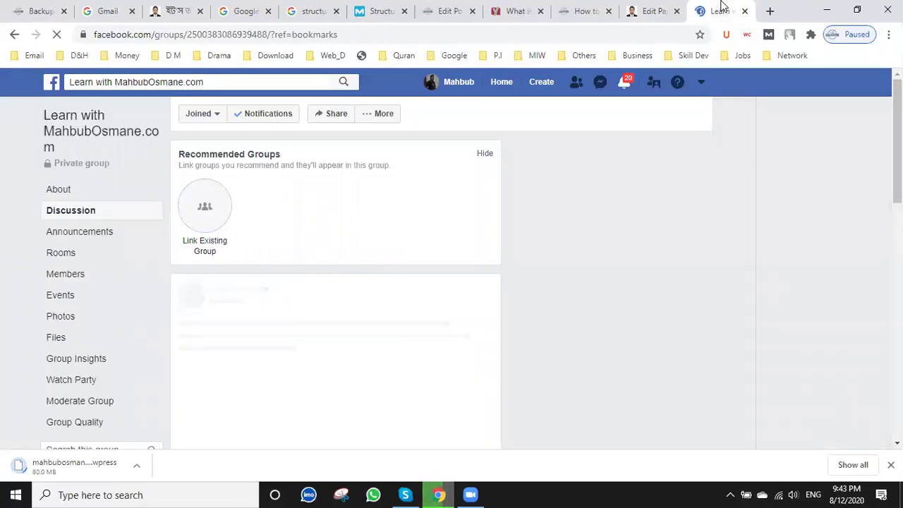
pyautogui.click(651, 9)
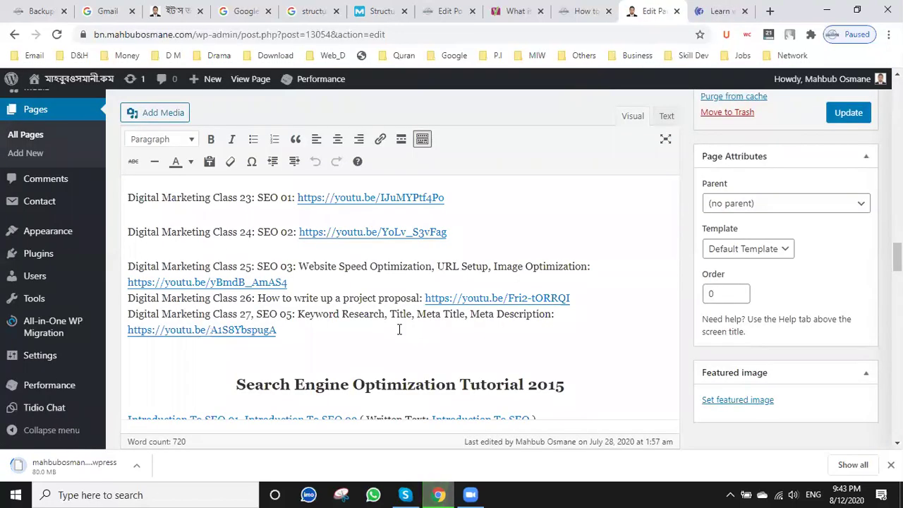
pyautogui.scroll(-3, 399, 330)
pyautogui.scroll(4, 399, 330)
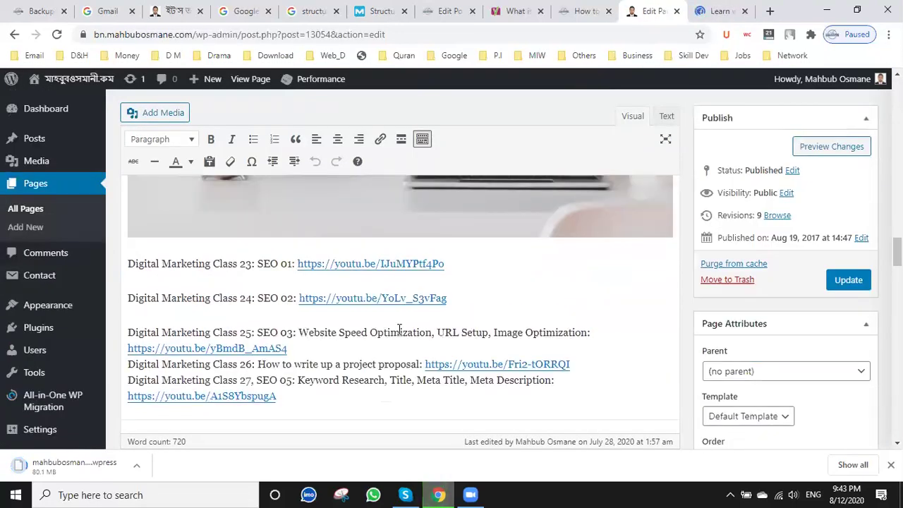
pyautogui.scroll(-6, 399, 330)
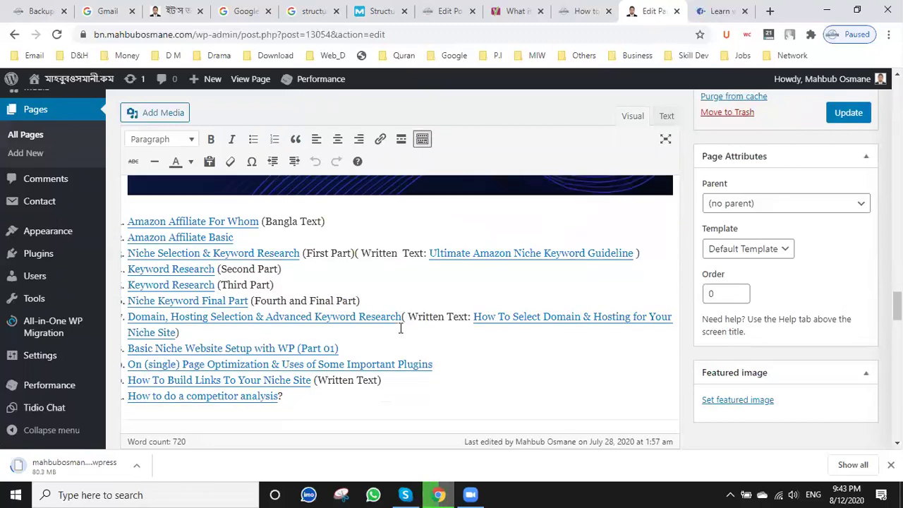
pyautogui.scroll(5, 400, 329)
pyautogui.scroll(5, 402, 328)
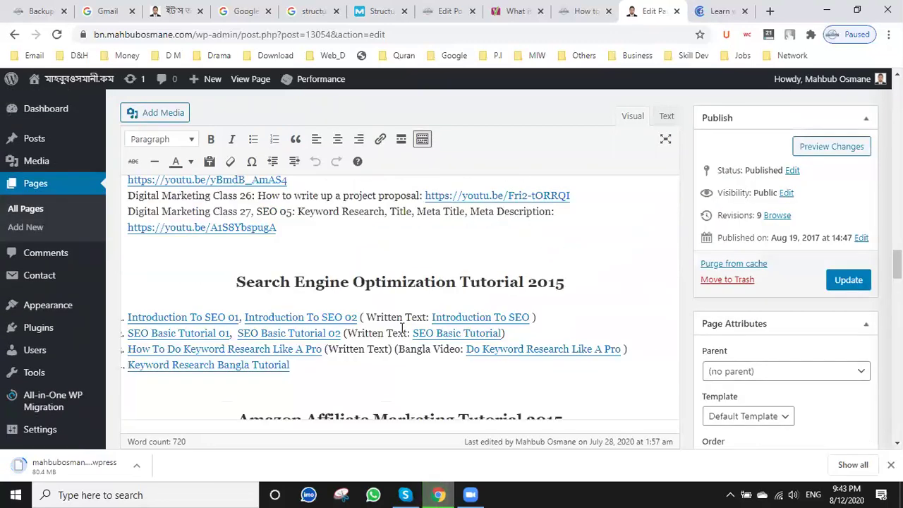
pyautogui.scroll(-2, 402, 329)
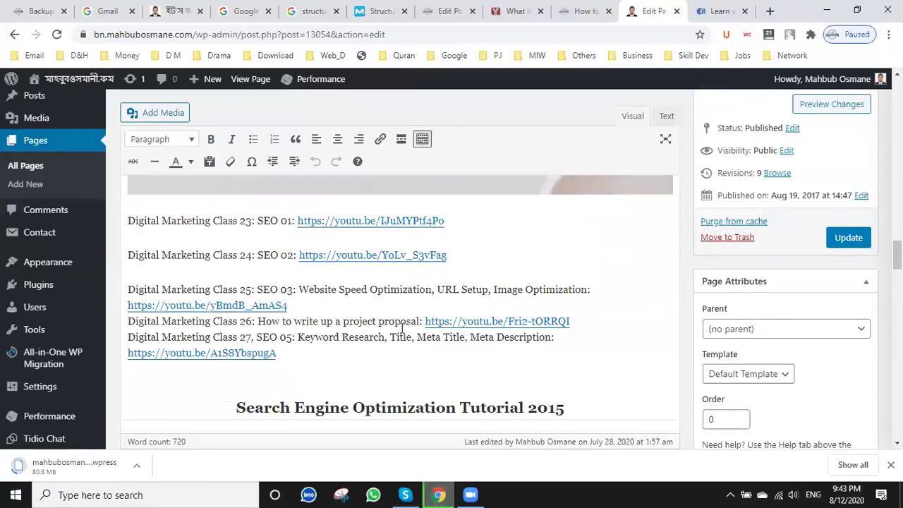
pyautogui.click(730, 9)
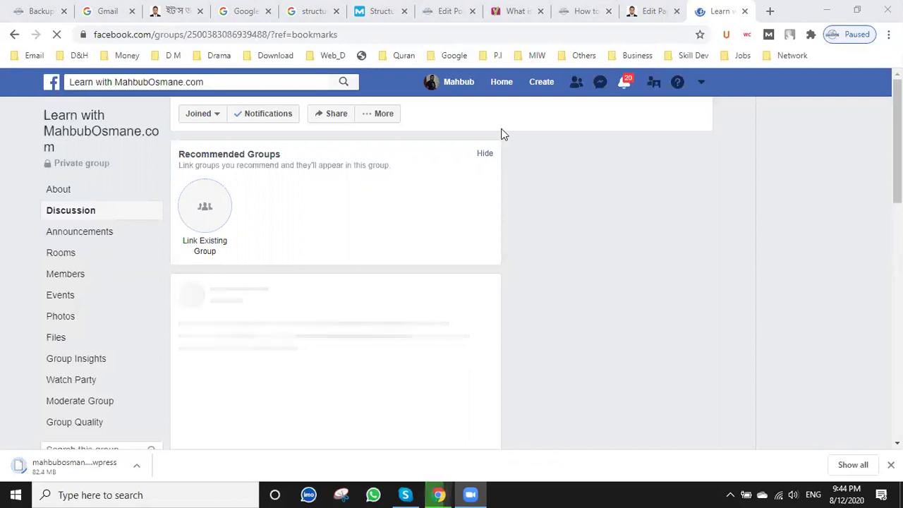
# Scroll the group feed to the Class 28 post and select its text through the youtu.be link
pyautogui.click(647, 10)
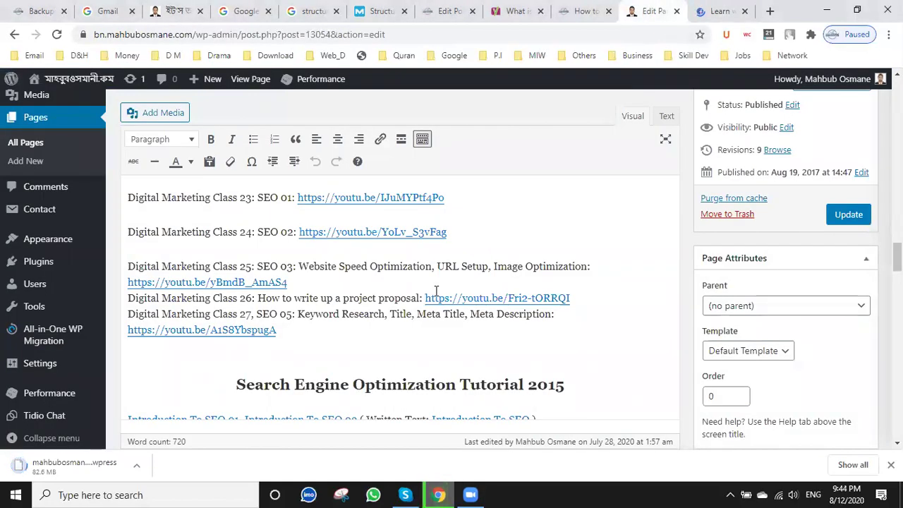
pyautogui.click(718, 8)
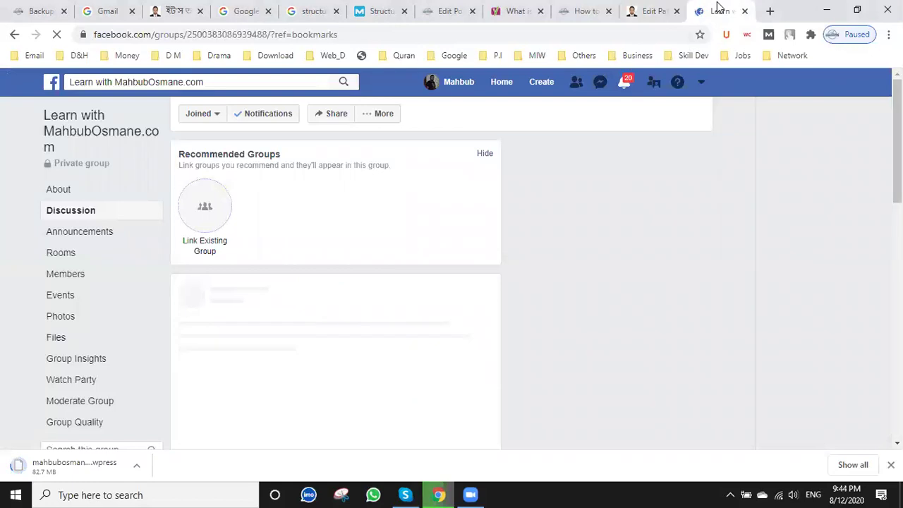
pyautogui.scroll(-1, 538, 249)
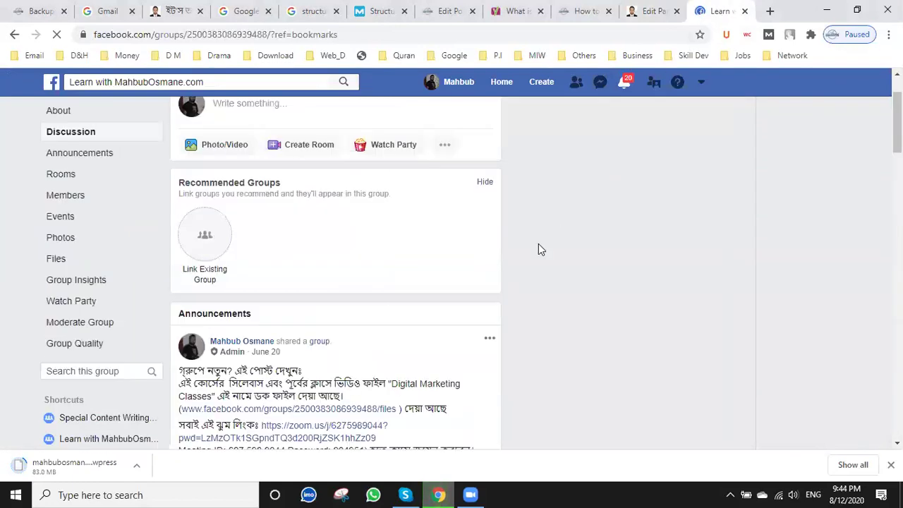
pyautogui.scroll(-2, 539, 244)
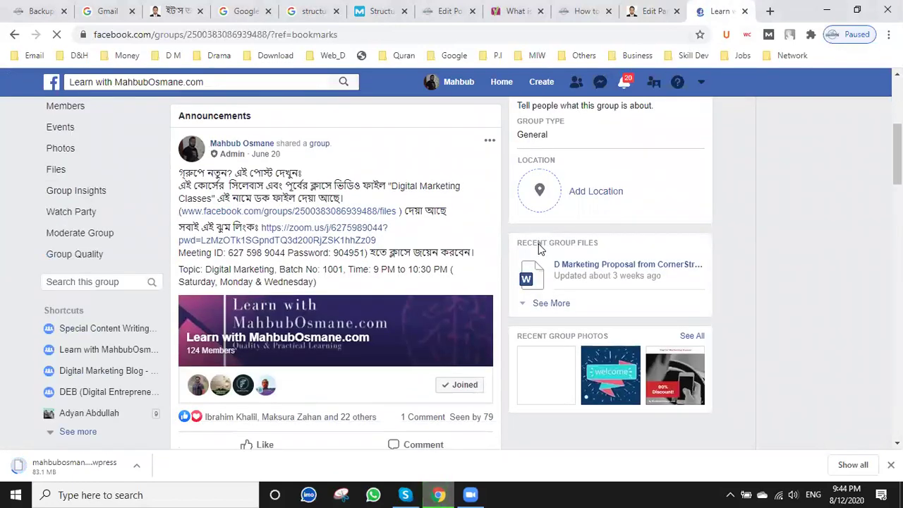
pyautogui.scroll(4, 538, 249)
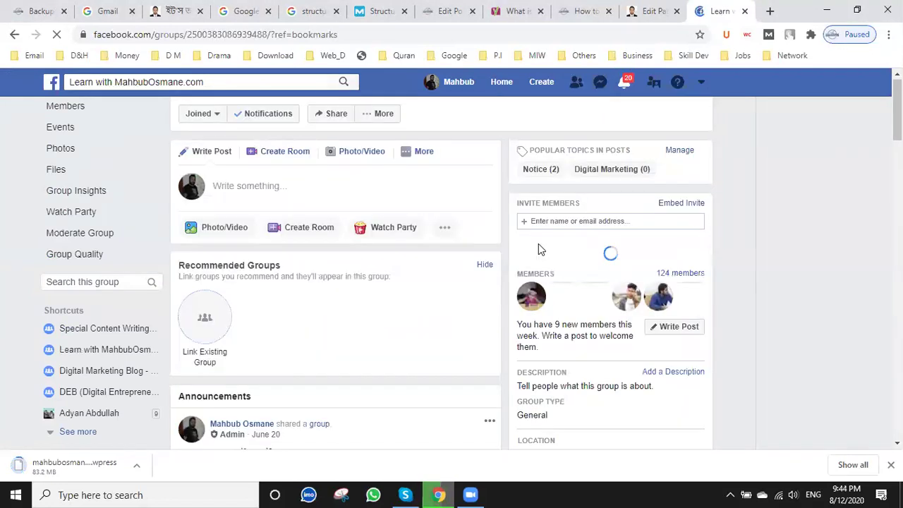
pyautogui.scroll(-1, 539, 243)
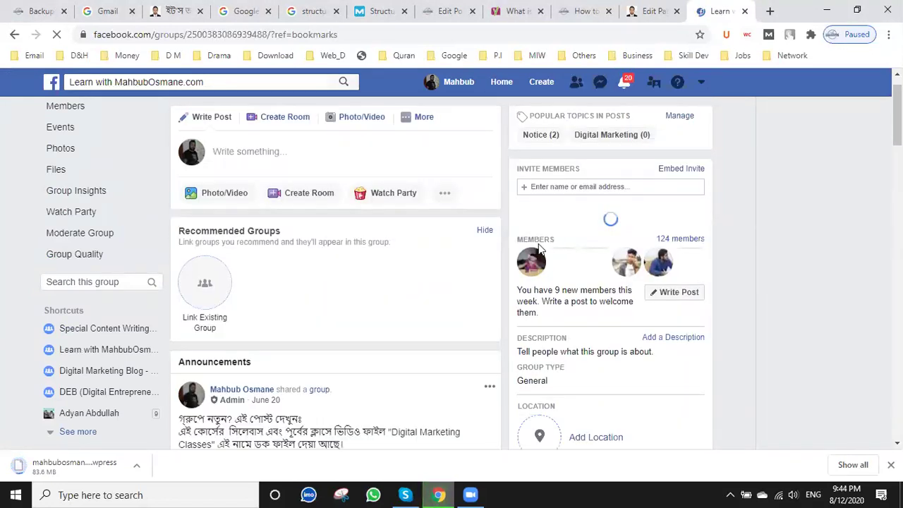
pyautogui.scroll(-1, 538, 243)
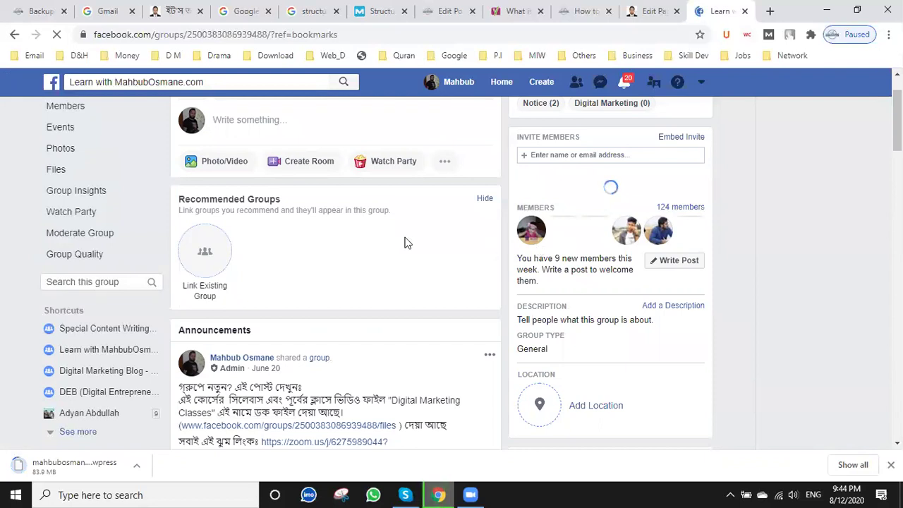
pyautogui.scroll(-6, 403, 243)
pyautogui.scroll(-4, 401, 240)
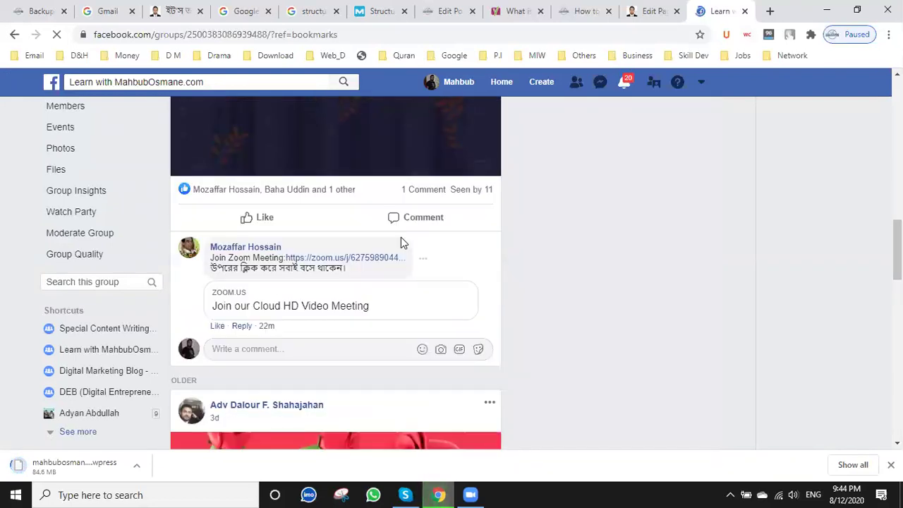
pyautogui.scroll(-2, 401, 242)
pyautogui.scroll(-3, 401, 242)
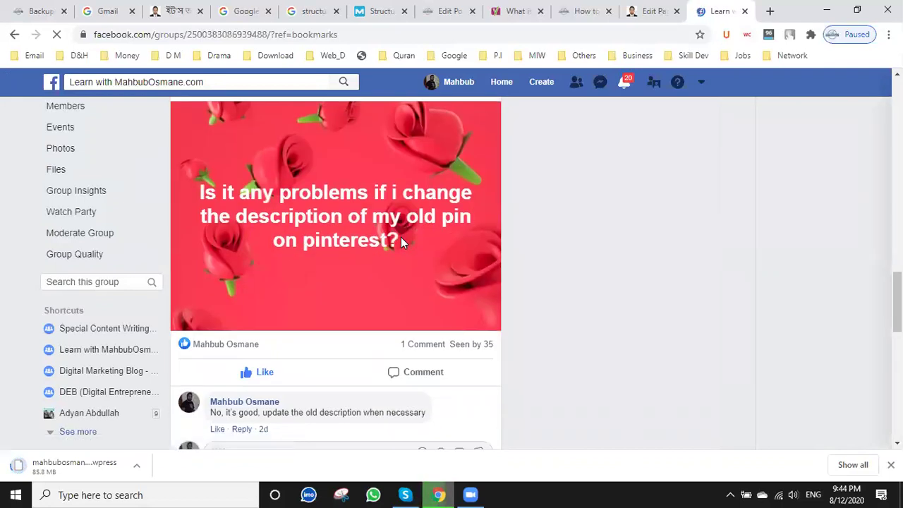
pyautogui.scroll(-5, 401, 242)
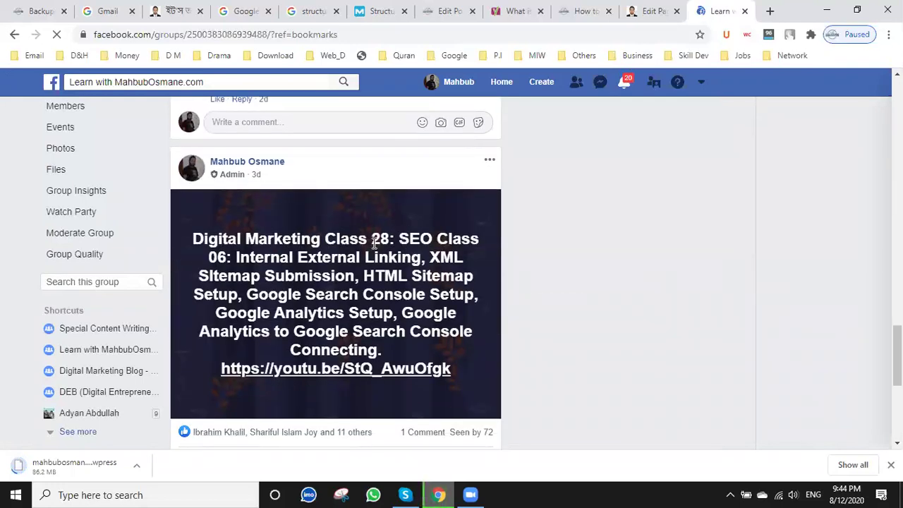
pyautogui.moveTo(195, 239); pyautogui.dragTo(476, 392)
# Copy the Class 28 post and paste it on a new line below the Class 27 link in the editor
pyautogui.rightClick(305, 256)
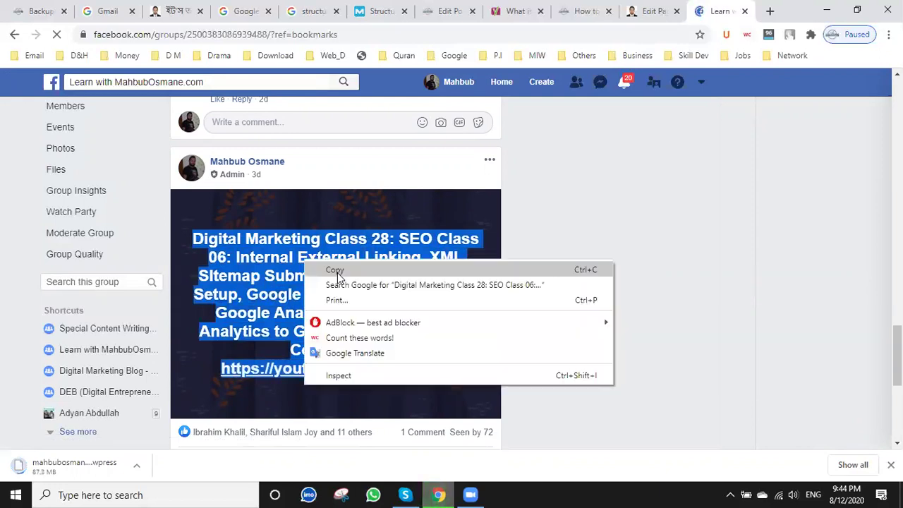
pyautogui.click(341, 270)
pyautogui.click(644, 10)
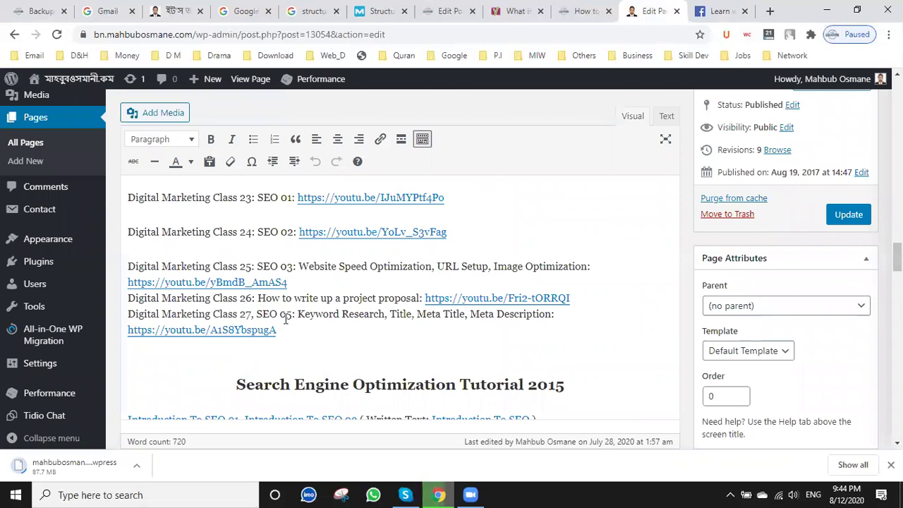
pyautogui.tripleClick(289, 335)
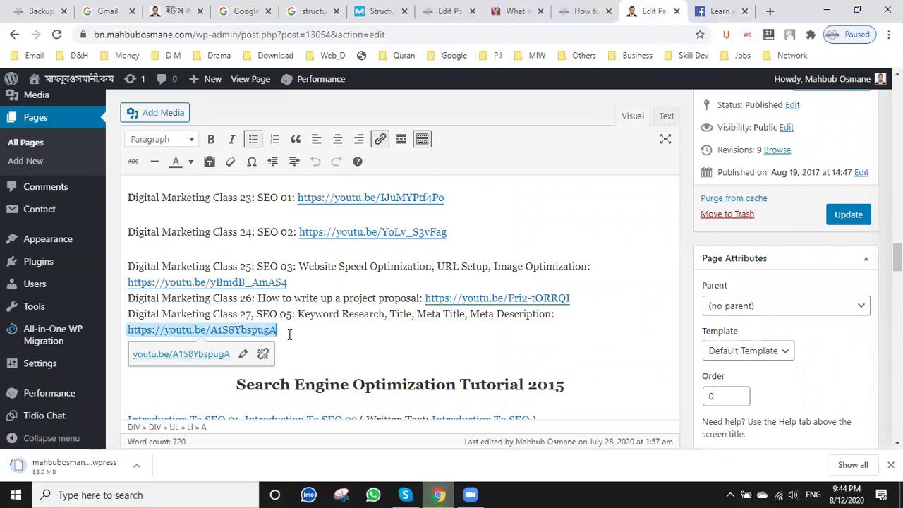
pyautogui.press('End')
pyautogui.press('Return')
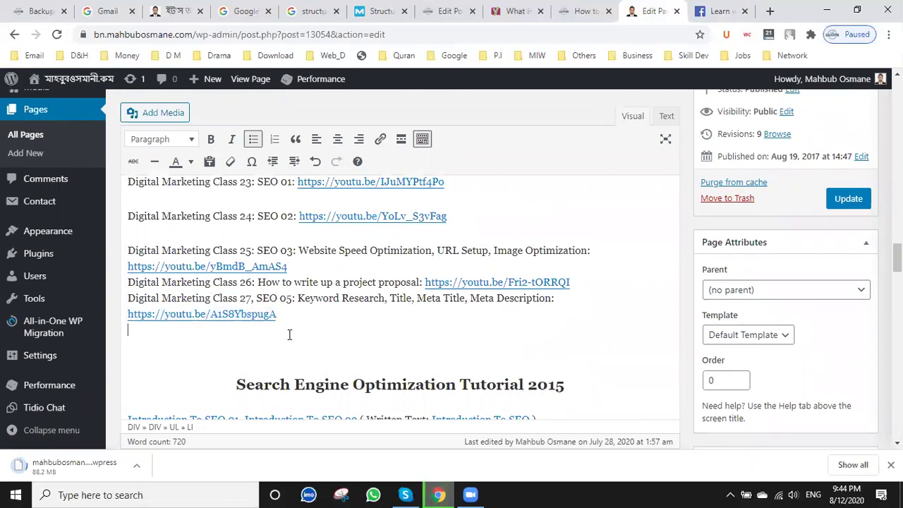
pyautogui.hotkey('ctrl', 'v')
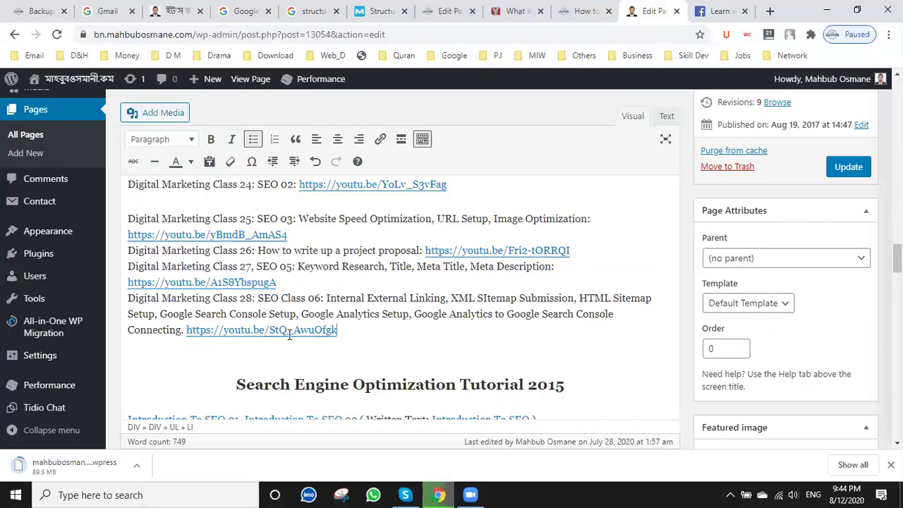
pyautogui.press('Return')
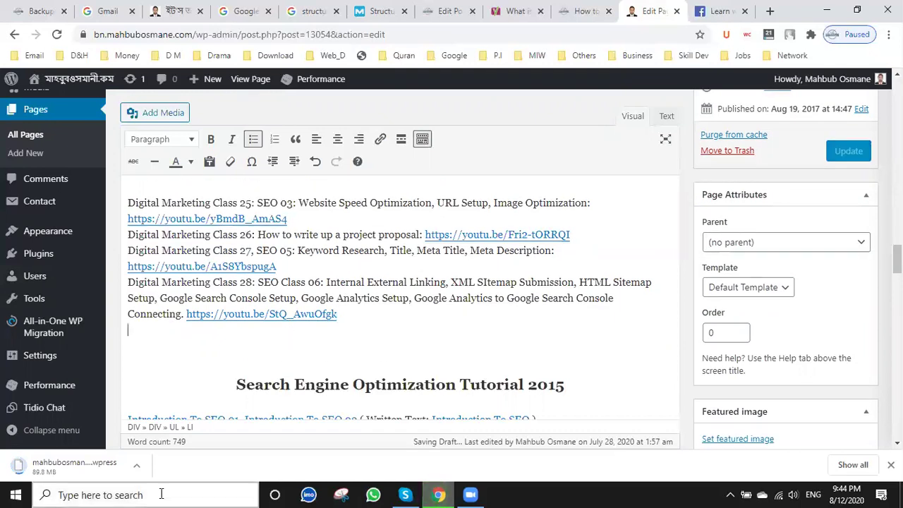
pyautogui.click(719, 11)
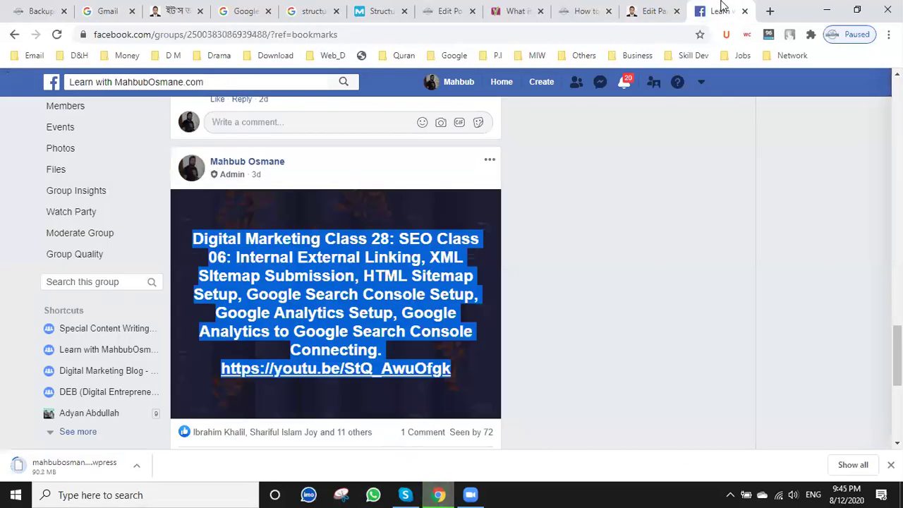
# Open youtube.com in a new Chrome tab, glancing at the WordPress backups page while it loads
pyautogui.click(769, 11)
pyautogui.write('you')
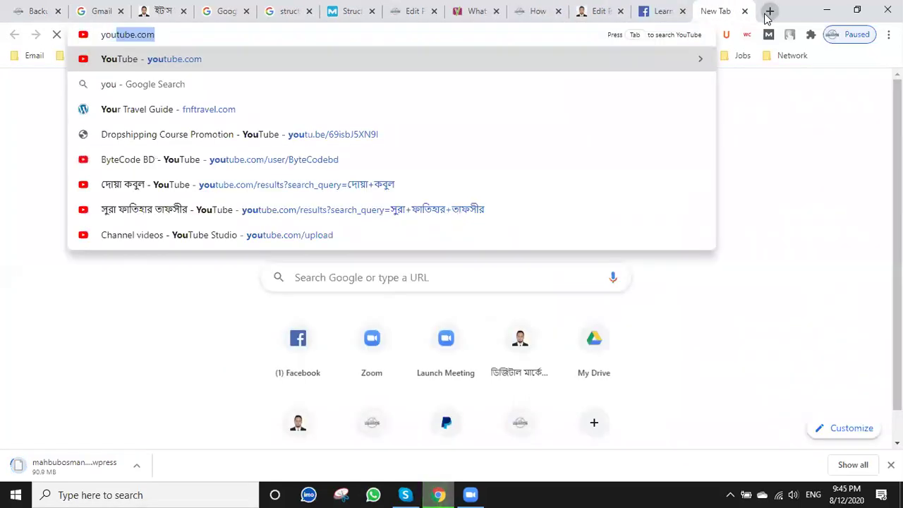
pyautogui.press('Right')
pyautogui.press('Return')
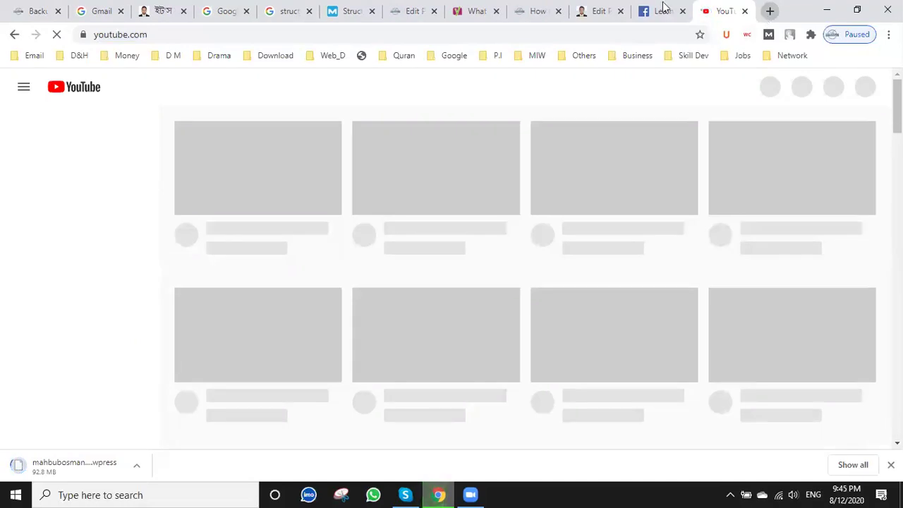
pyautogui.click(39, 7)
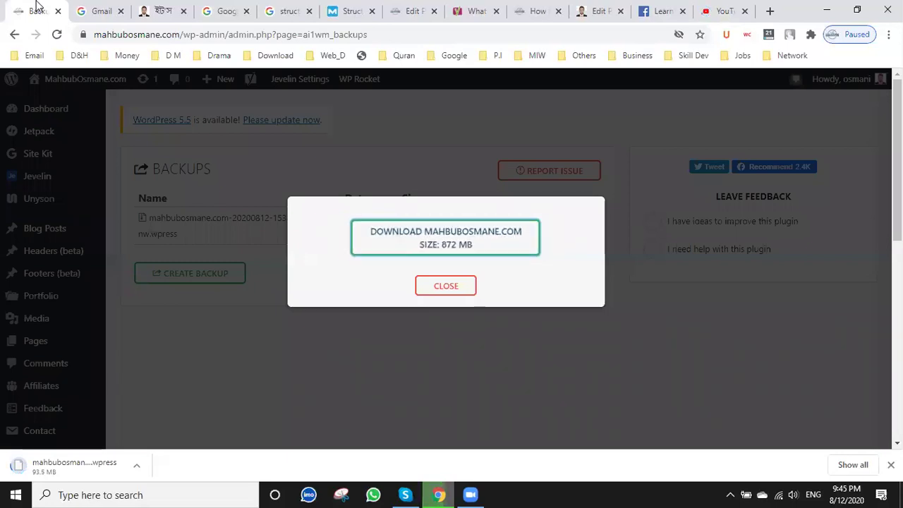
pyautogui.click(727, 8)
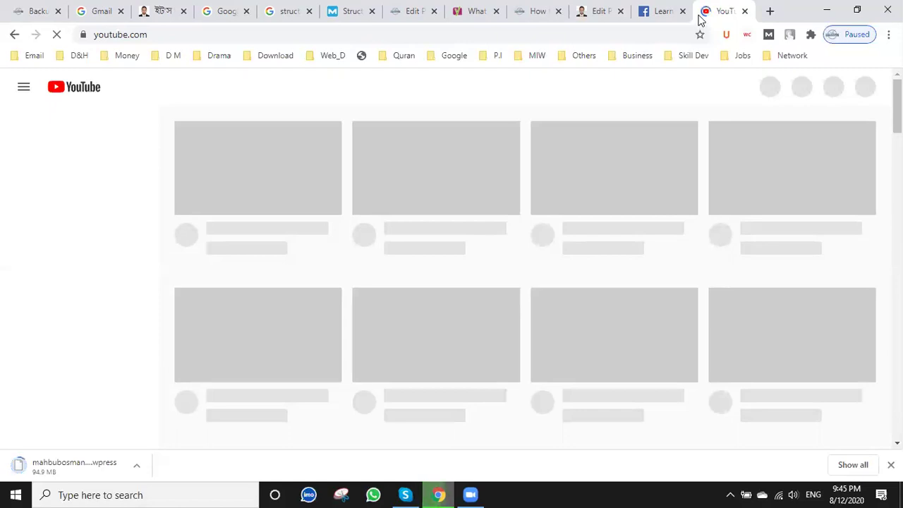
# Open the Facebook post's Class 28 youtu.be link in a new tab and view the video page
pyautogui.click(660, 10)
pyautogui.scroll(-3, 593, 316)
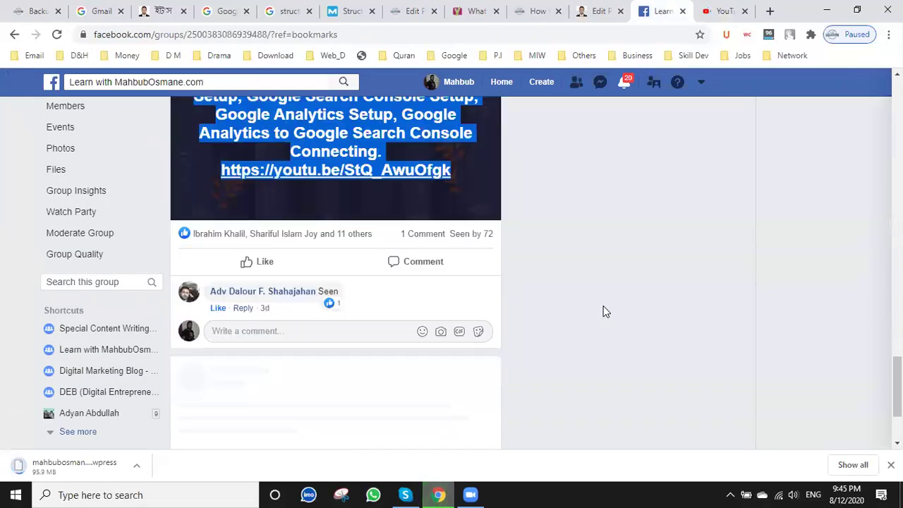
pyautogui.scroll(5, 614, 296)
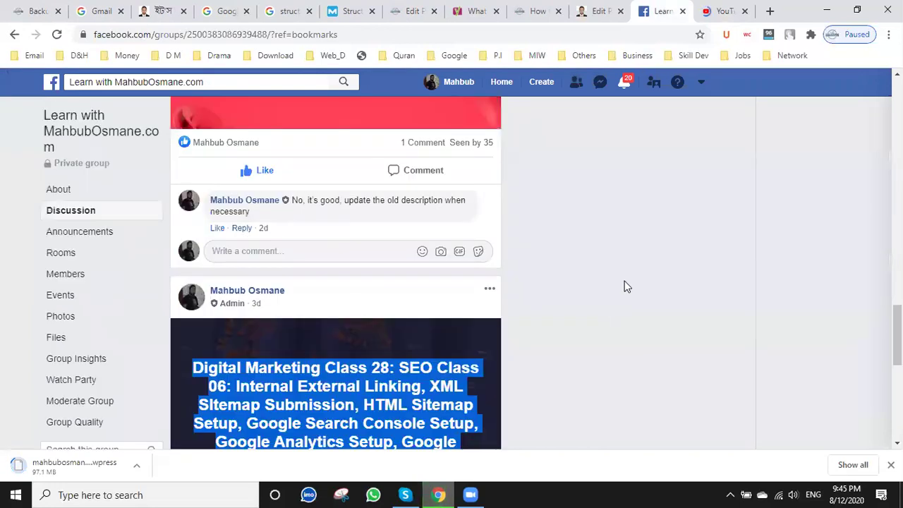
pyautogui.scroll(-4, 631, 273)
pyautogui.click(623, 215)
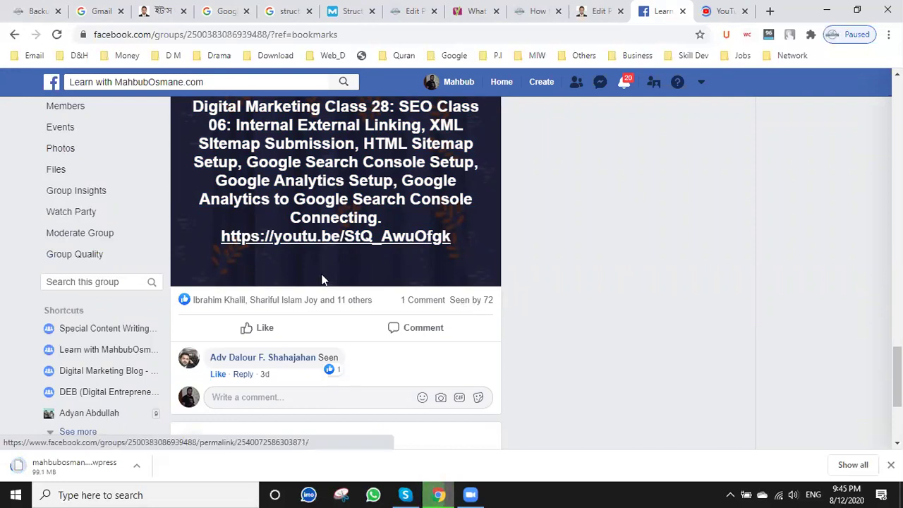
pyautogui.rightClick(322, 240)
pyautogui.click(358, 254)
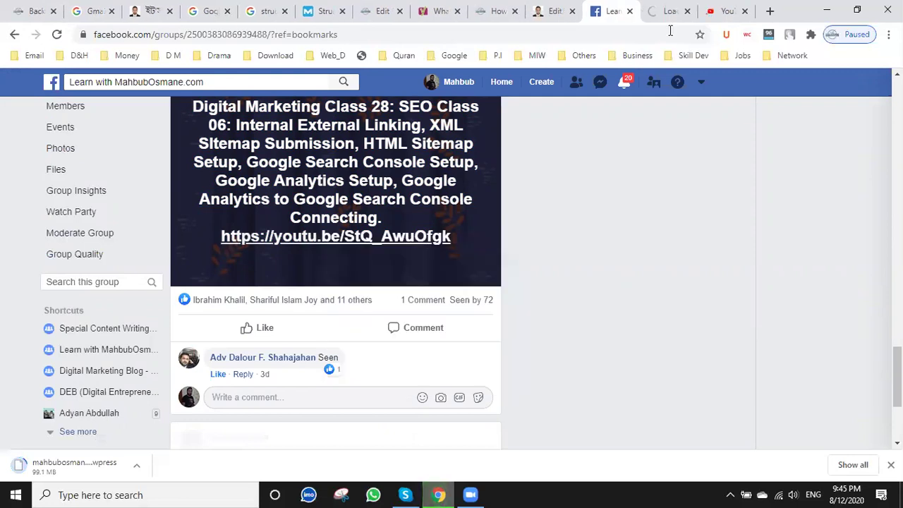
pyautogui.click(669, 8)
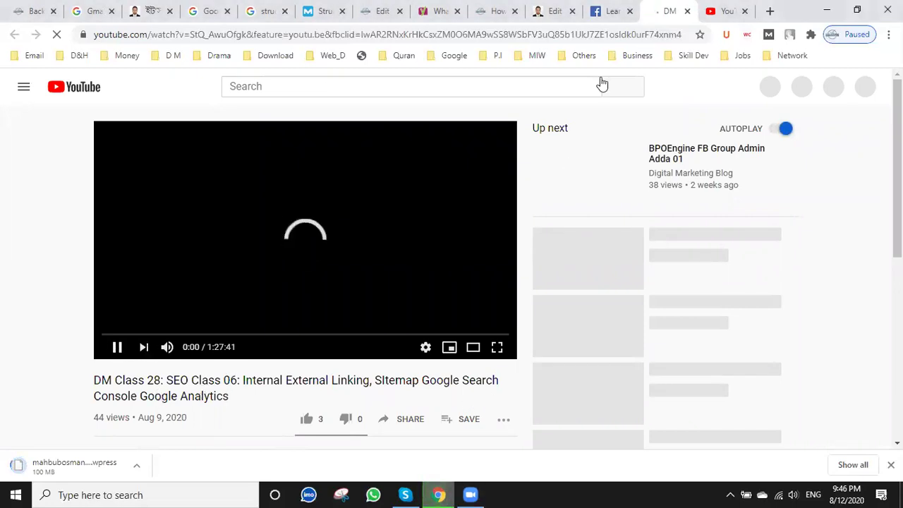
# Read the Class 28 video's description, then close that tab and go to YouTube home
pyautogui.scroll(-3, 599, 83)
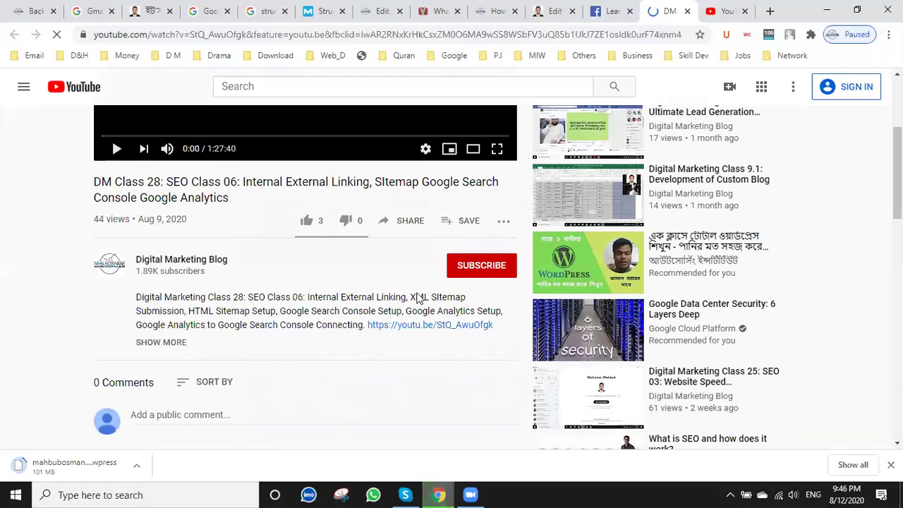
pyautogui.scroll(-2, 301, 354)
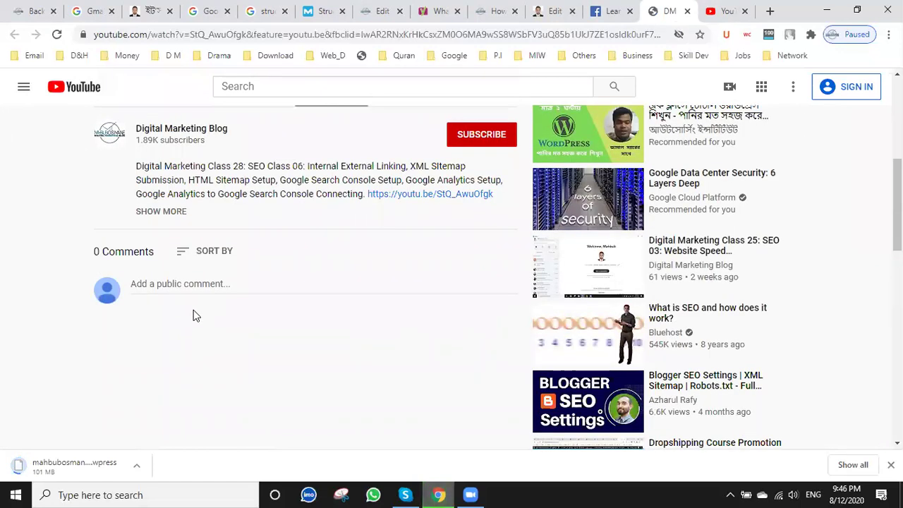
pyautogui.scroll(2, 192, 311)
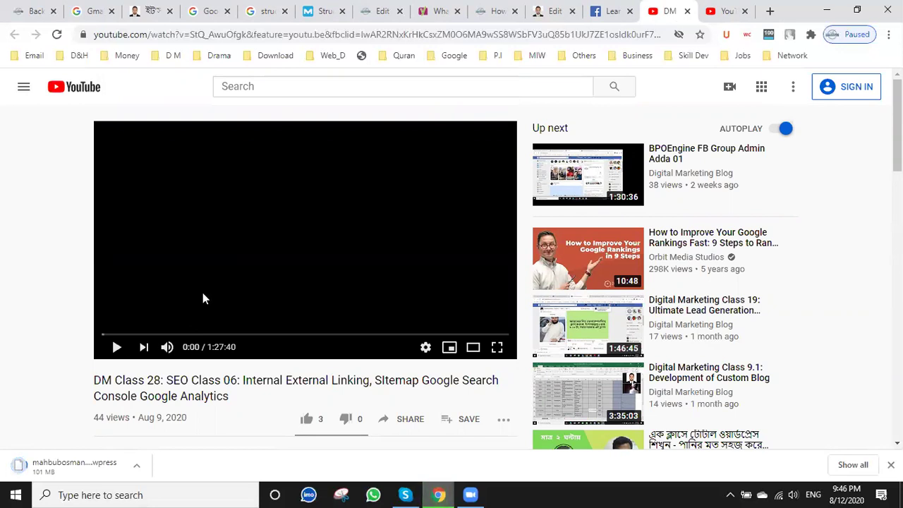
pyautogui.click(688, 12)
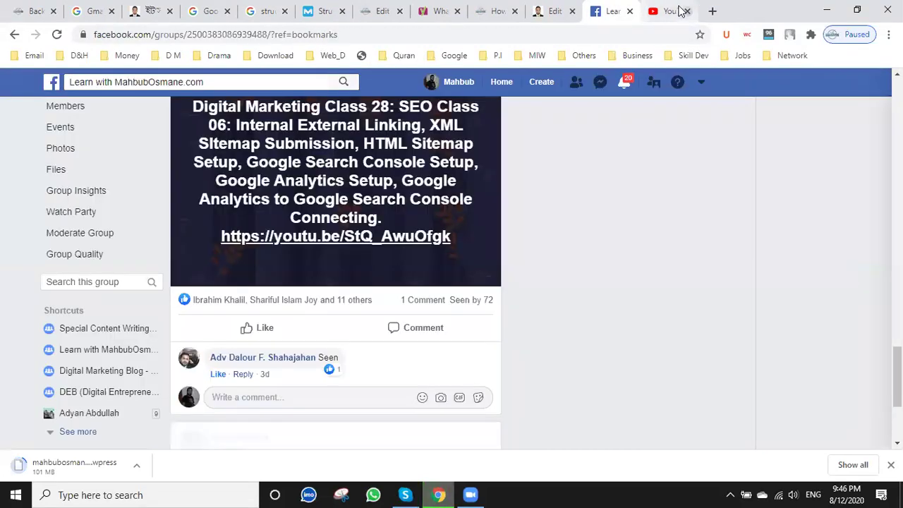
pyautogui.click(672, 6)
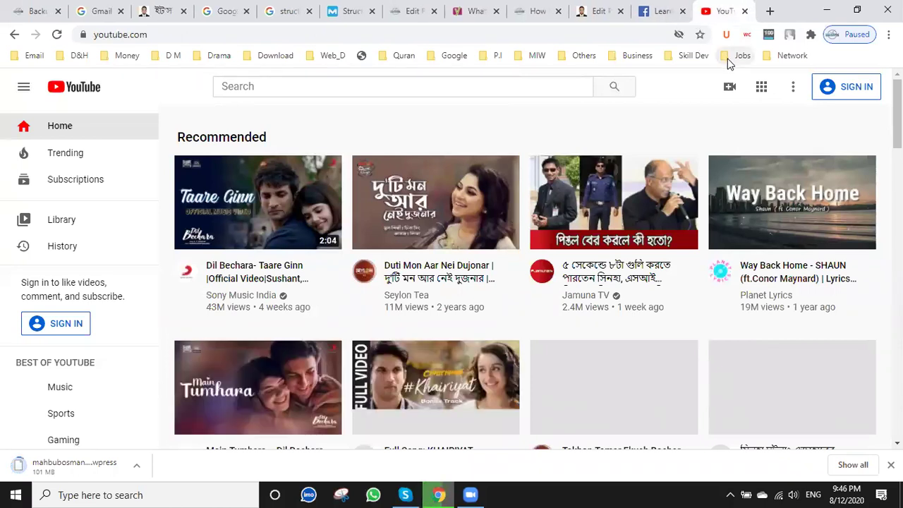
# Sign in to YouTube with the account's e-mail address and password
pyautogui.click(863, 88)
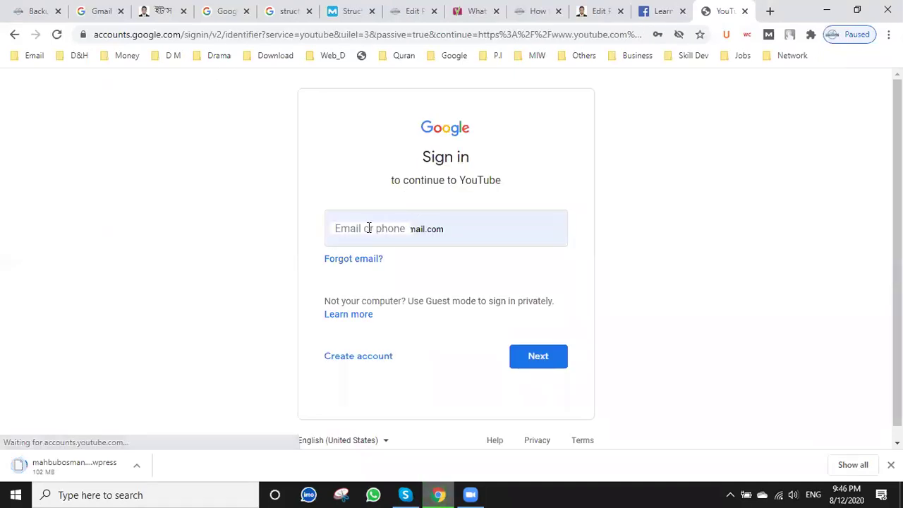
pyautogui.click(525, 360)
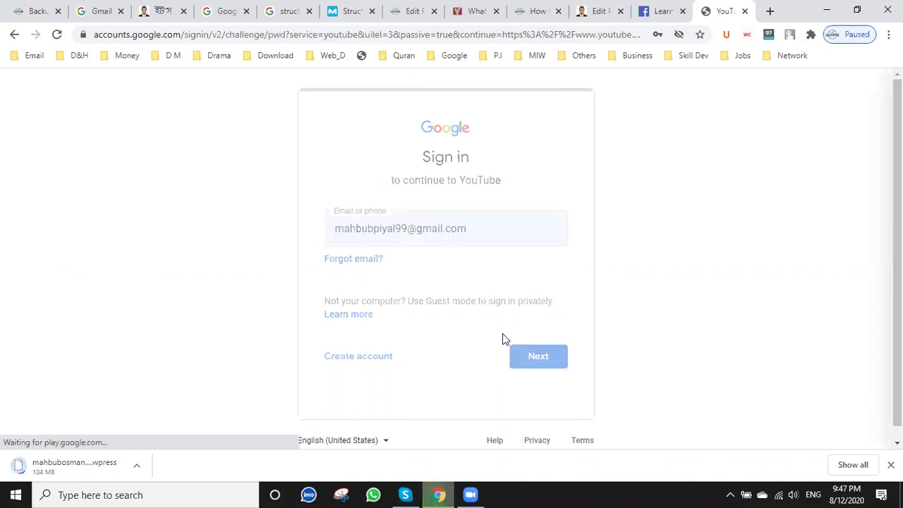
pyautogui.click(541, 304)
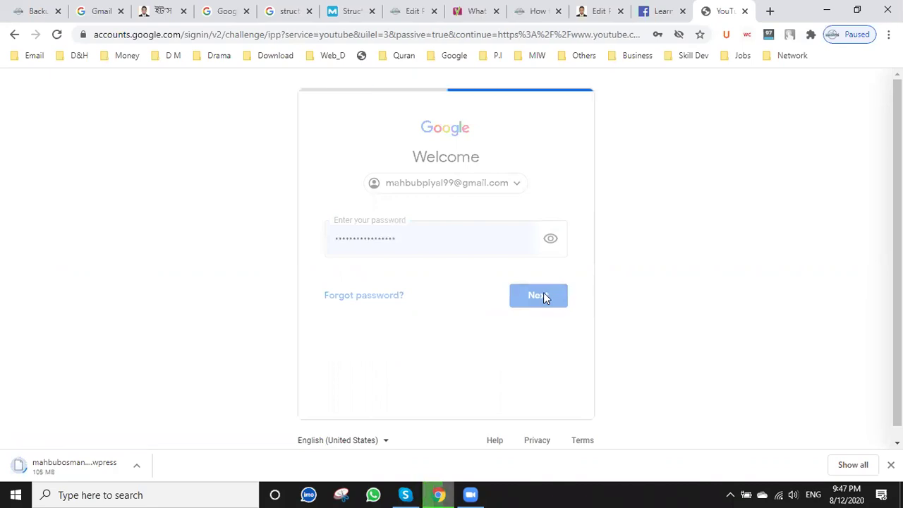
# Open the Gmail inbox from the Email bookmarks folder alongside the YouTube sign-in
pyautogui.click(90, 5)
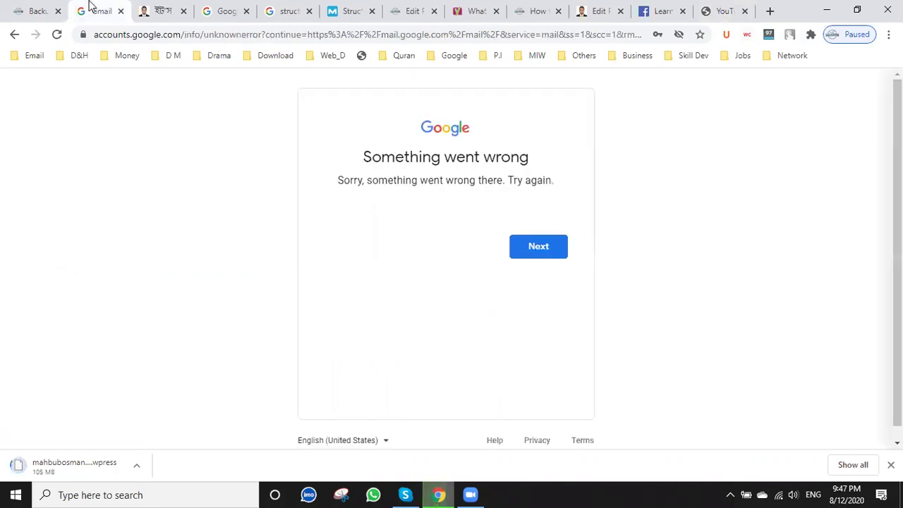
pyautogui.click(74, 55)
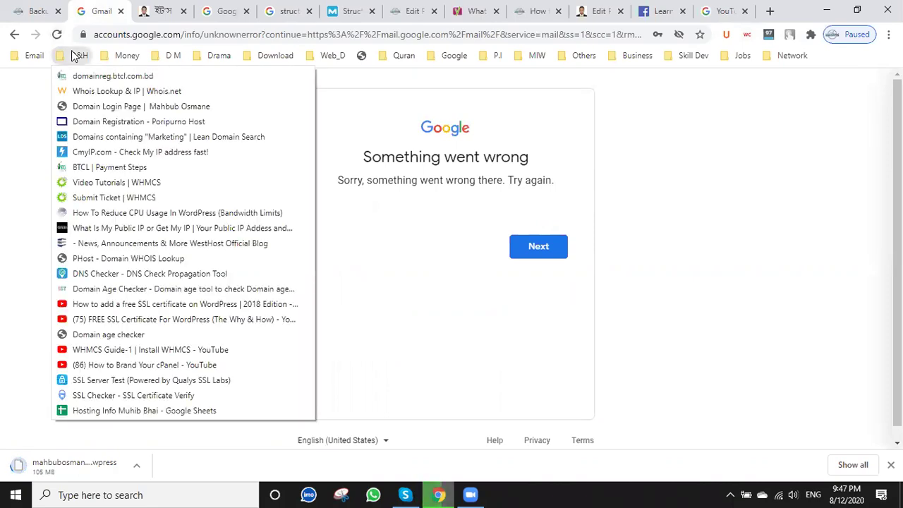
pyautogui.moveTo(20, 56)
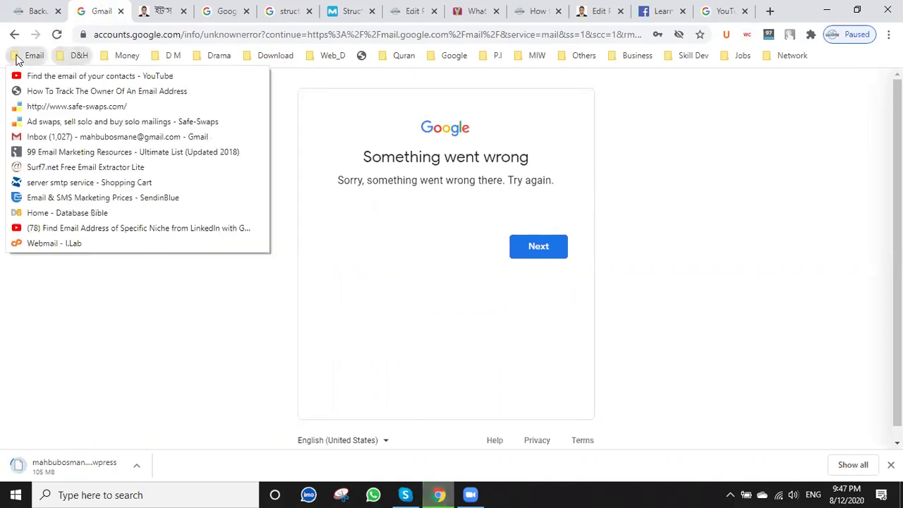
pyautogui.click(76, 142)
pyautogui.click(725, 10)
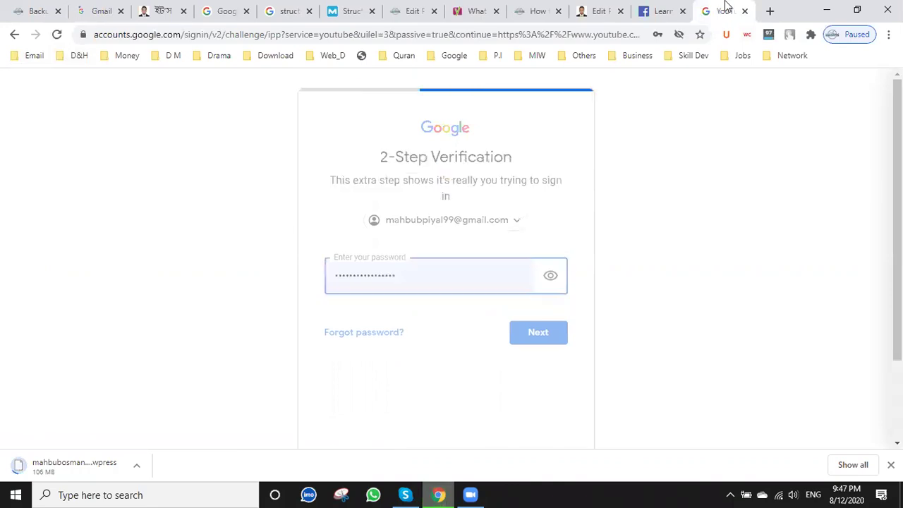
# Request an SMS code, skip verification on this computer next time, and submit the code
pyautogui.scroll(-2, 672, 279)
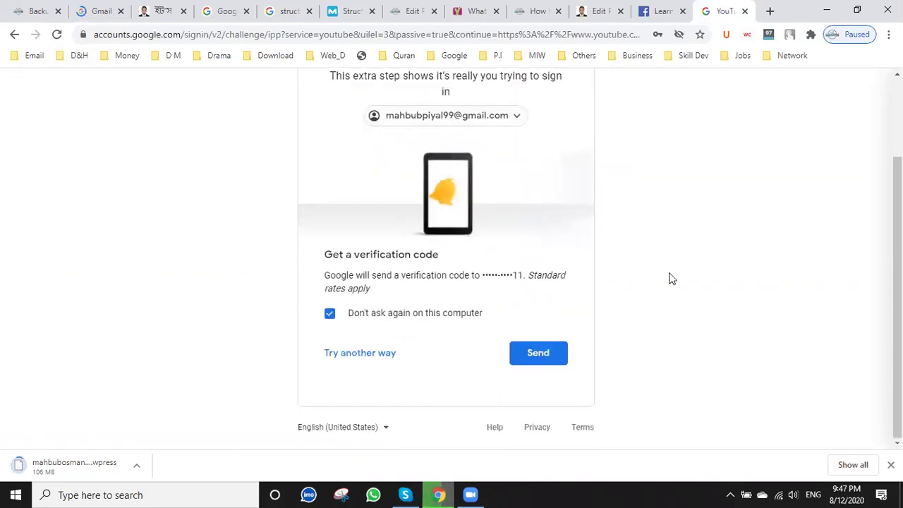
pyautogui.click(551, 359)
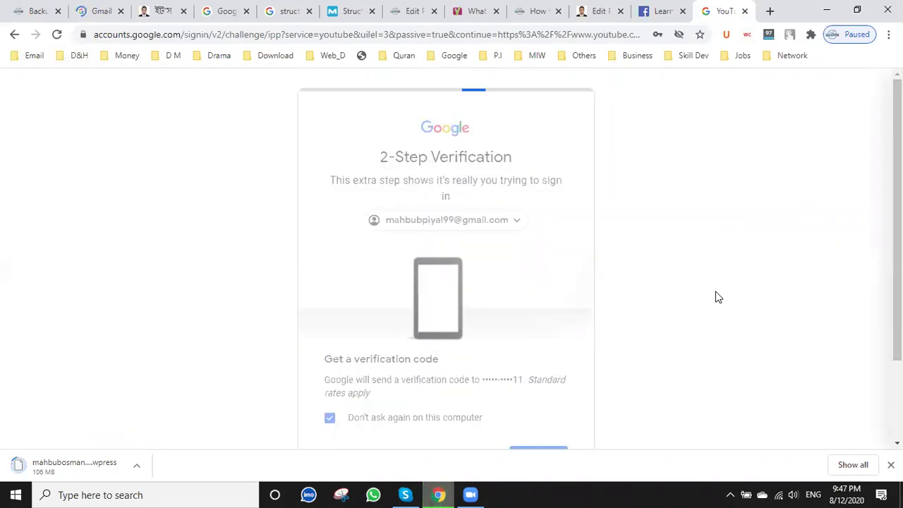
pyautogui.scroll(-2, 716, 298)
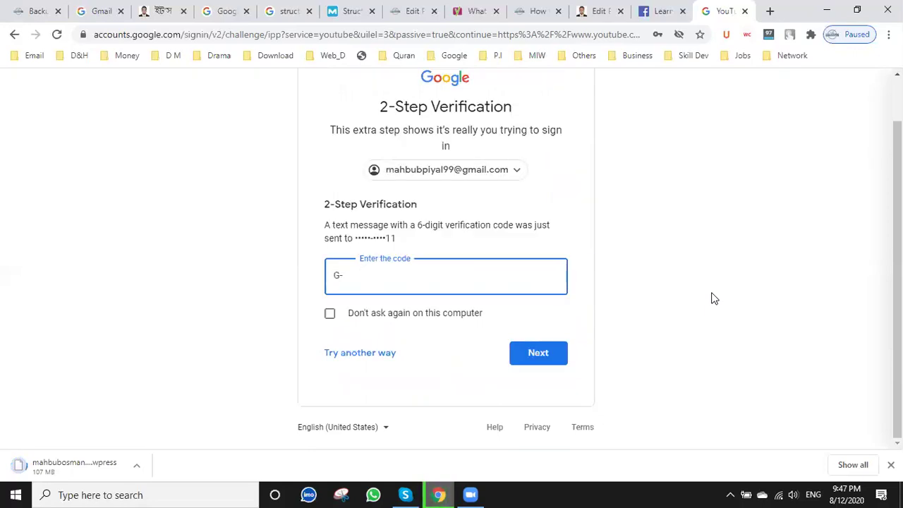
pyautogui.click(329, 316)
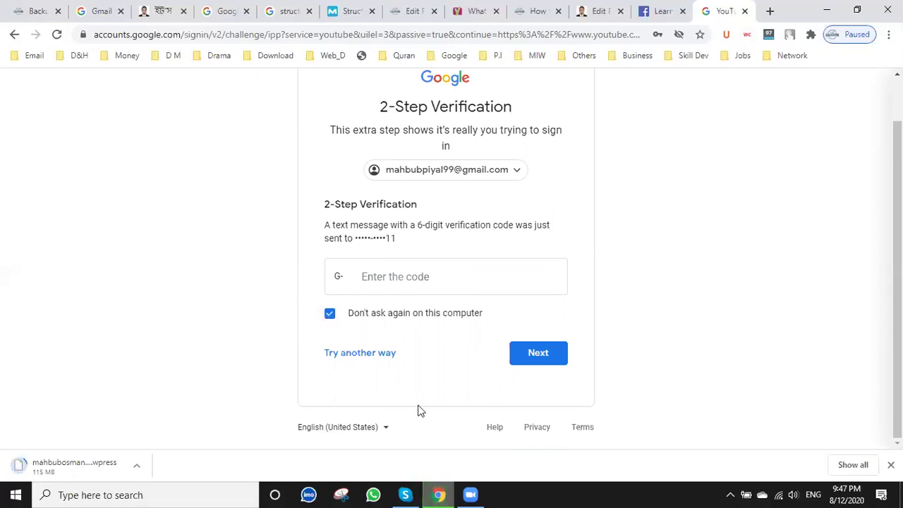
pyautogui.click(399, 274)
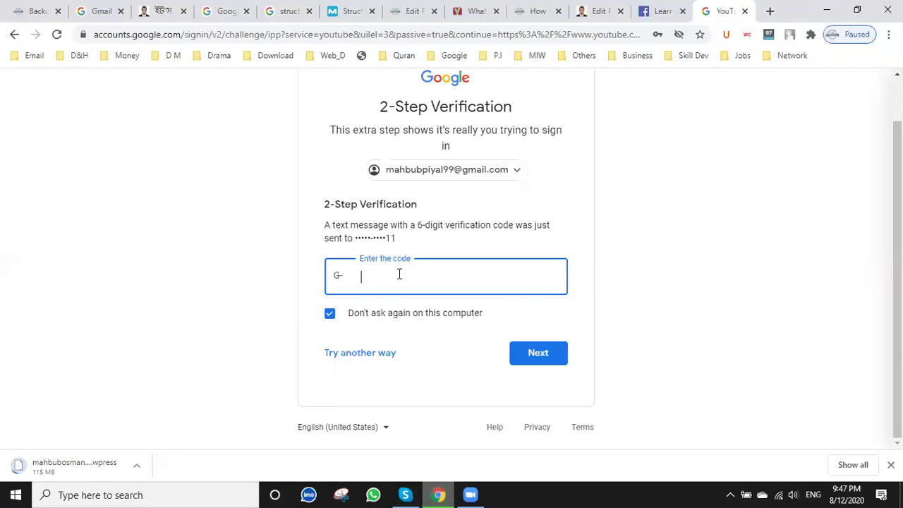
pyautogui.click(541, 354)
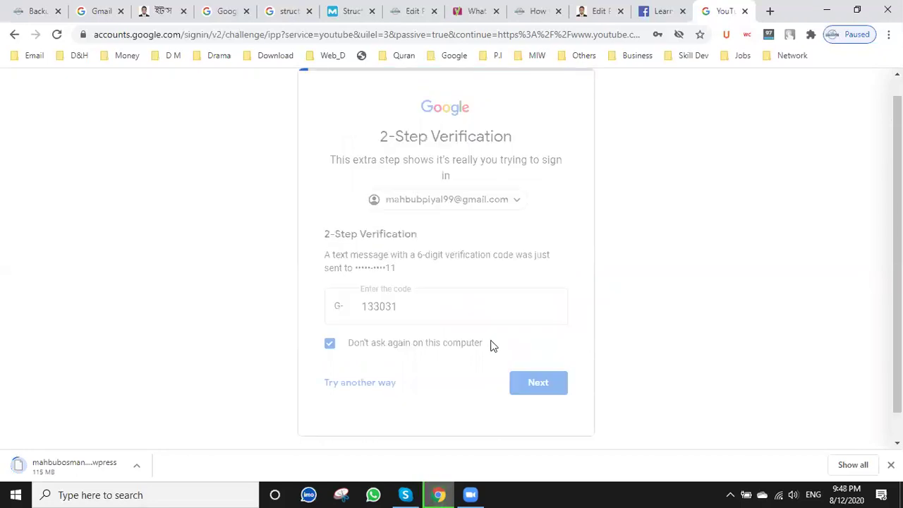
pyautogui.click(104, 7)
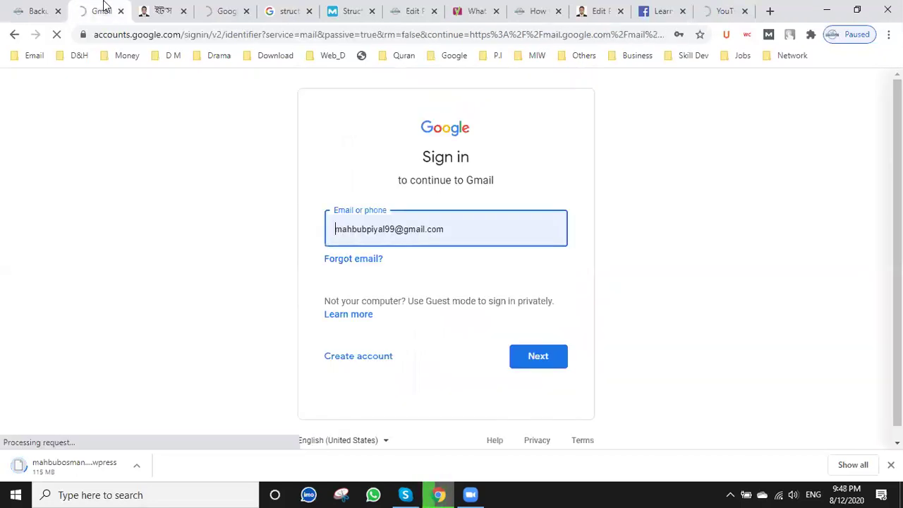
# Pick the main saved account address from autofill on the Gmail sign-in page and edit it
pyautogui.click(406, 229)
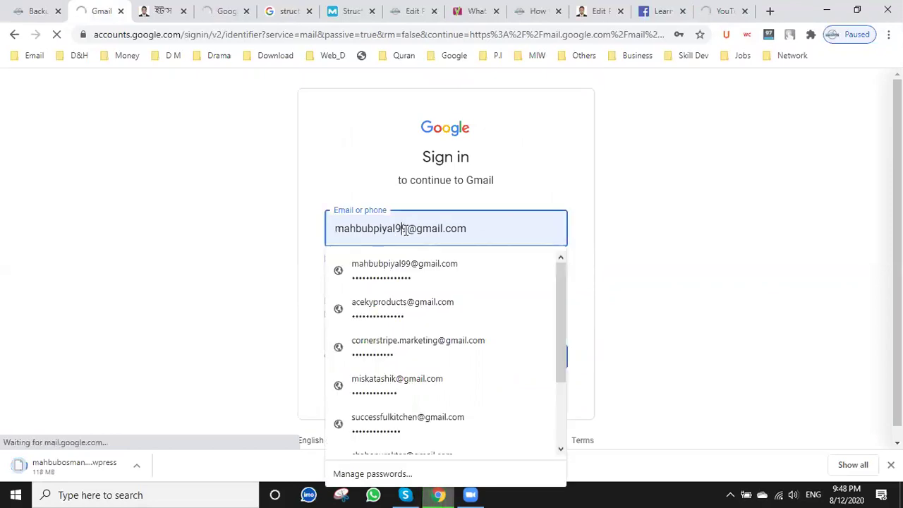
pyautogui.scroll(-2, 422, 364)
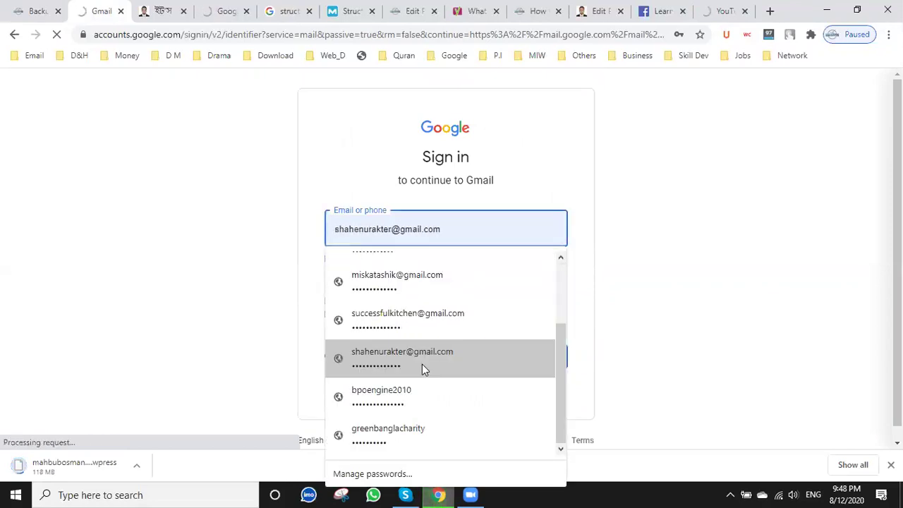
pyautogui.click(409, 228)
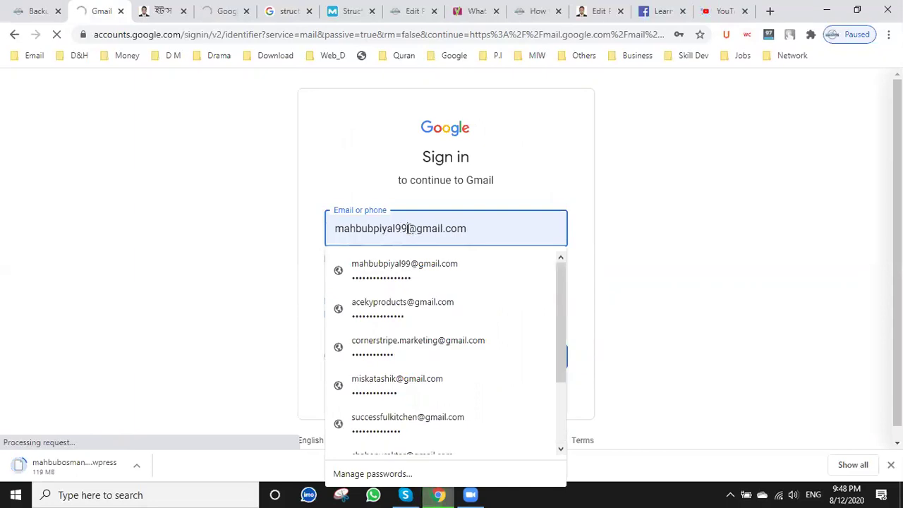
pyautogui.press('BackSpace')
pyautogui.press('BackSpace')
pyautogui.press('BackSpace')
pyautogui.press('BackSpace')
pyautogui.press('BackSpace')
pyautogui.press('BackSpace')
pyautogui.press('BackSpace')
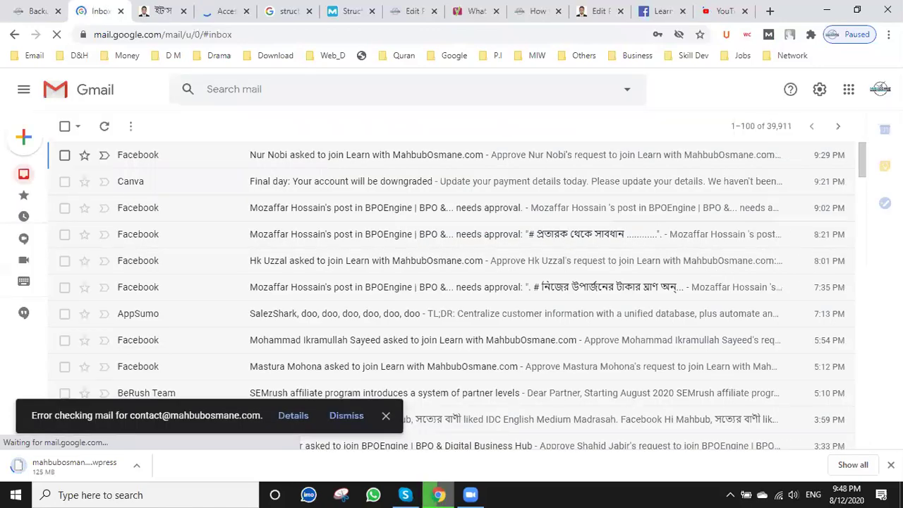
pyautogui.click(881, 90)
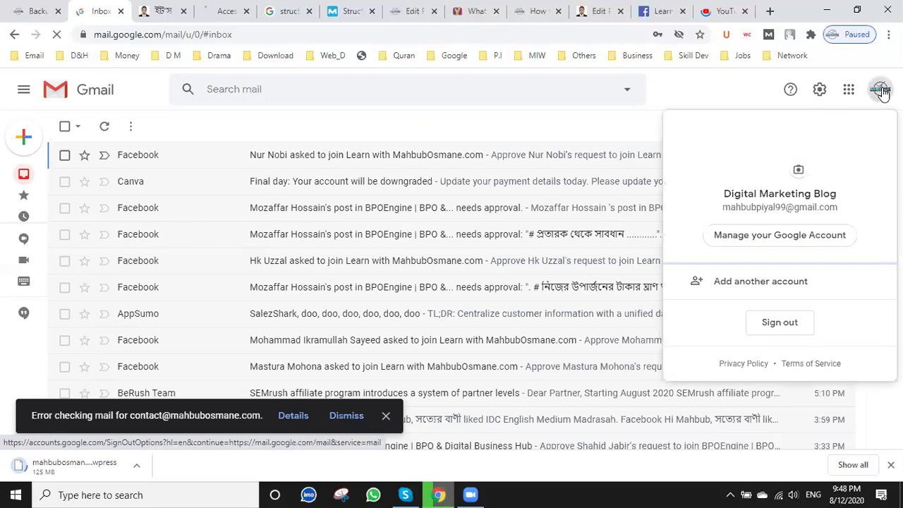
pyautogui.click(761, 280)
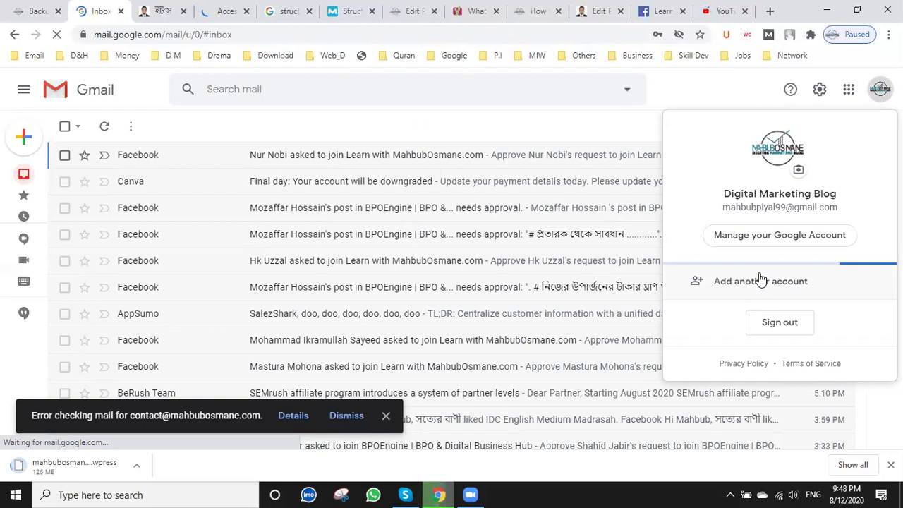
pyautogui.click(111, 12)
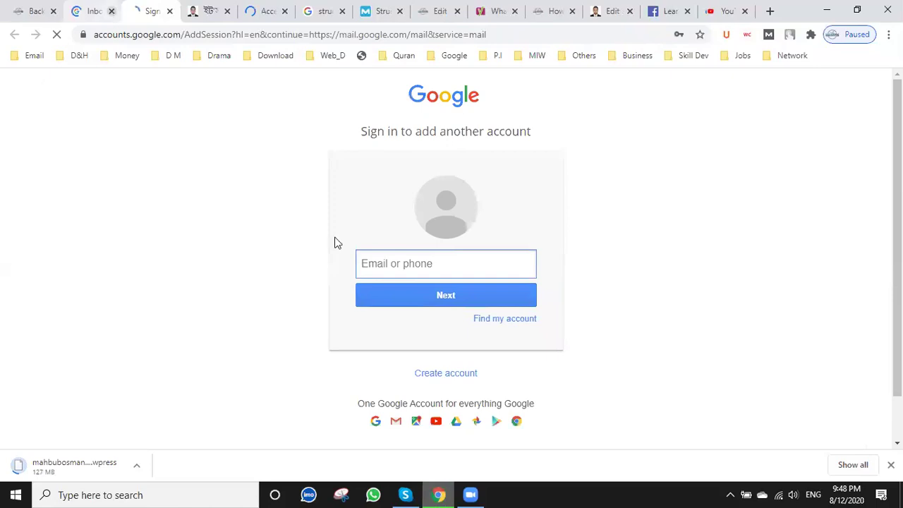
pyautogui.click(423, 263)
pyautogui.click(444, 278)
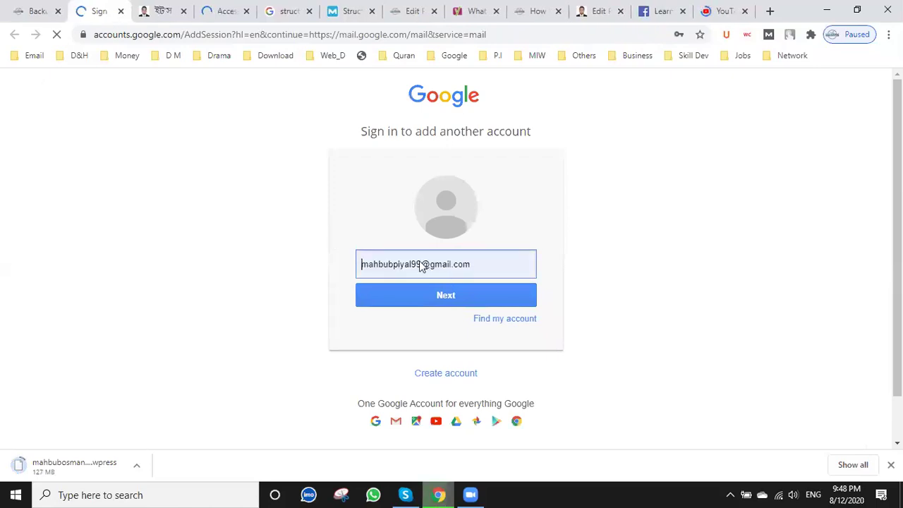
pyautogui.click(421, 263)
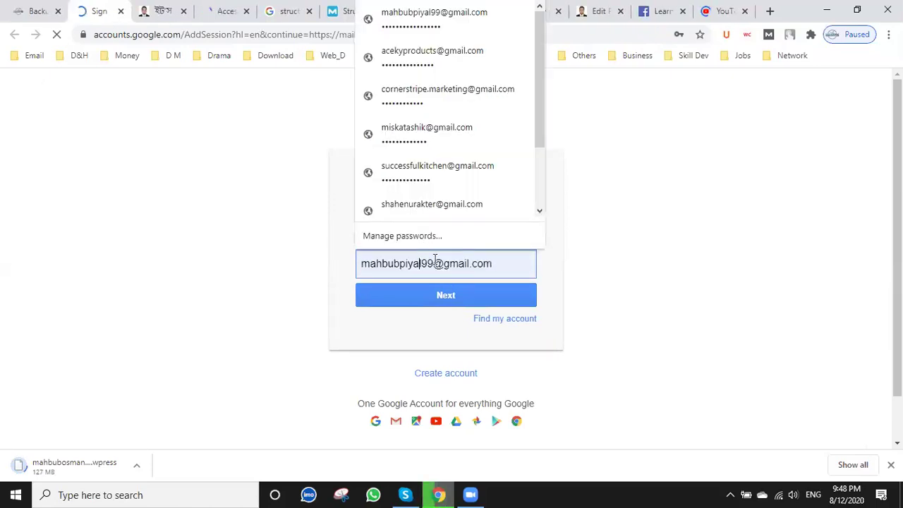
pyautogui.press('Up')
pyautogui.press('BackSpace')
pyautogui.press('BackSpace')
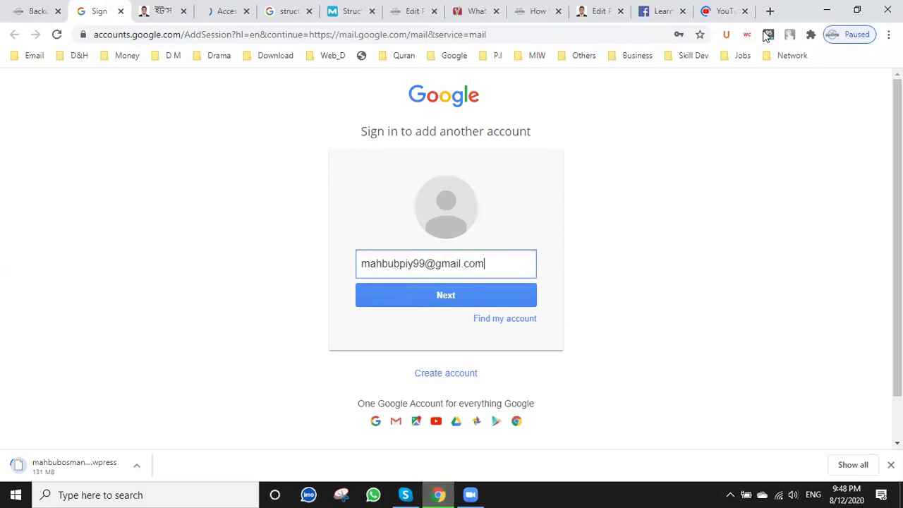
pyautogui.click(725, 10)
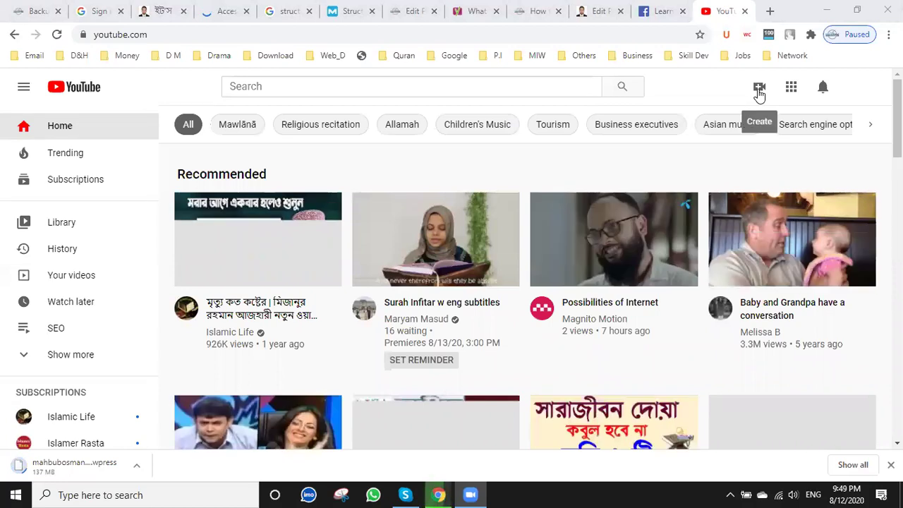
# Choose Upload video from YouTube's Create menu
pyautogui.click(759, 90)
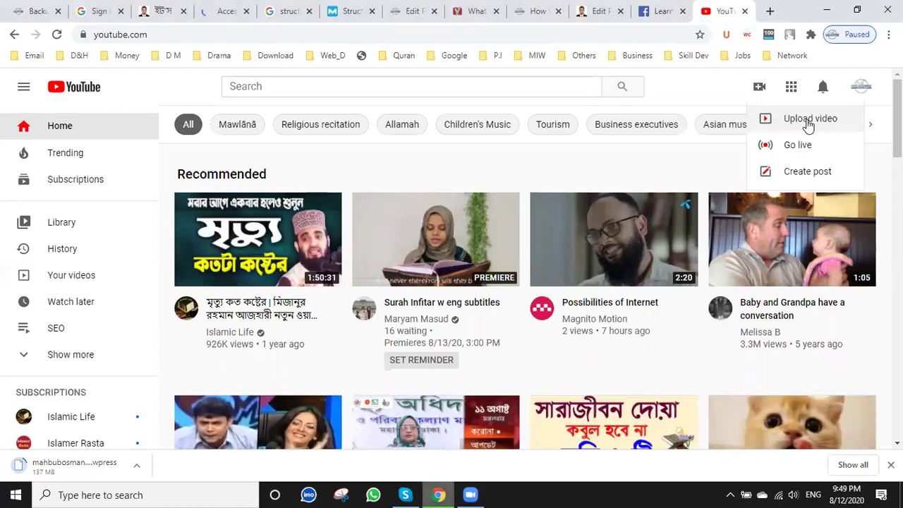
pyautogui.click(809, 120)
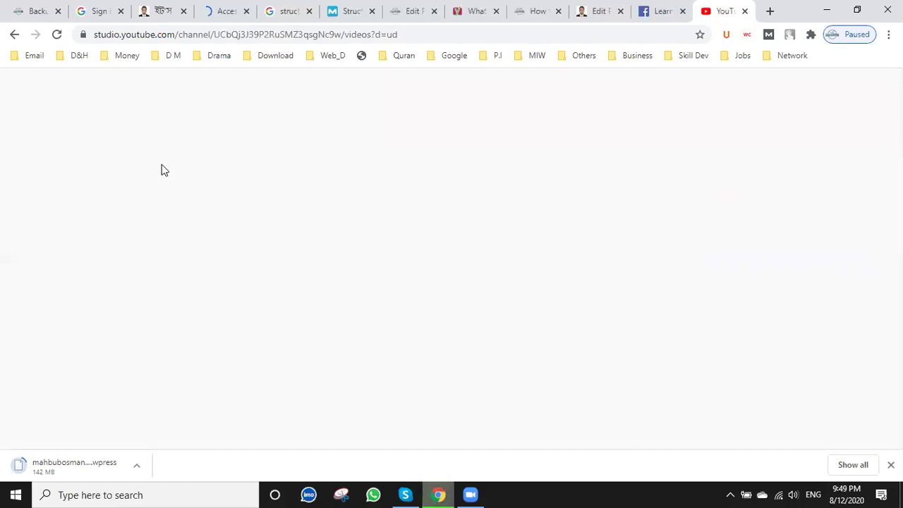
# Reload the stalled YouTube Studio page so the Upload videos dialog appears
pyautogui.click(32, 4)
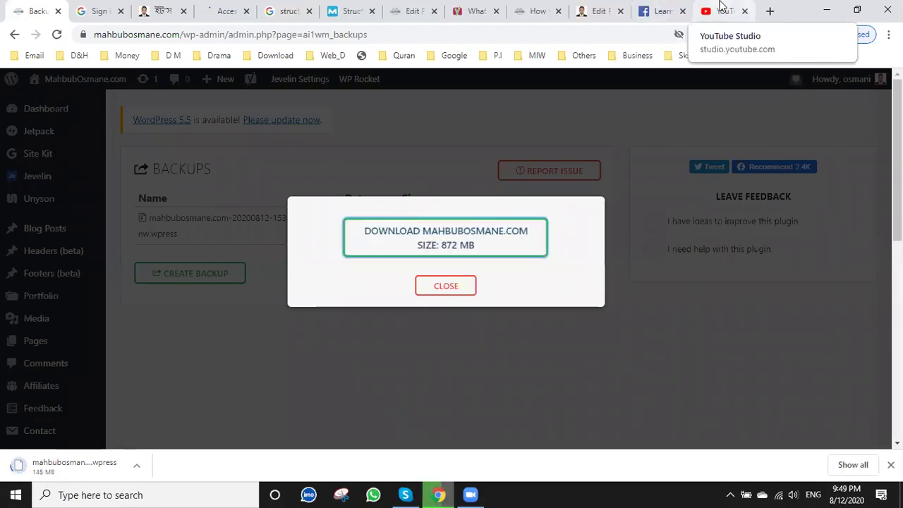
pyautogui.click(723, 10)
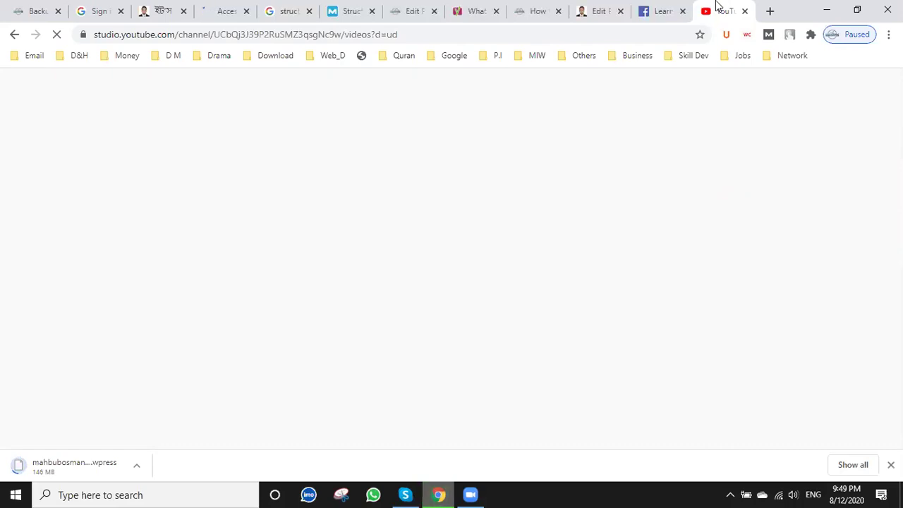
pyautogui.click(661, 10)
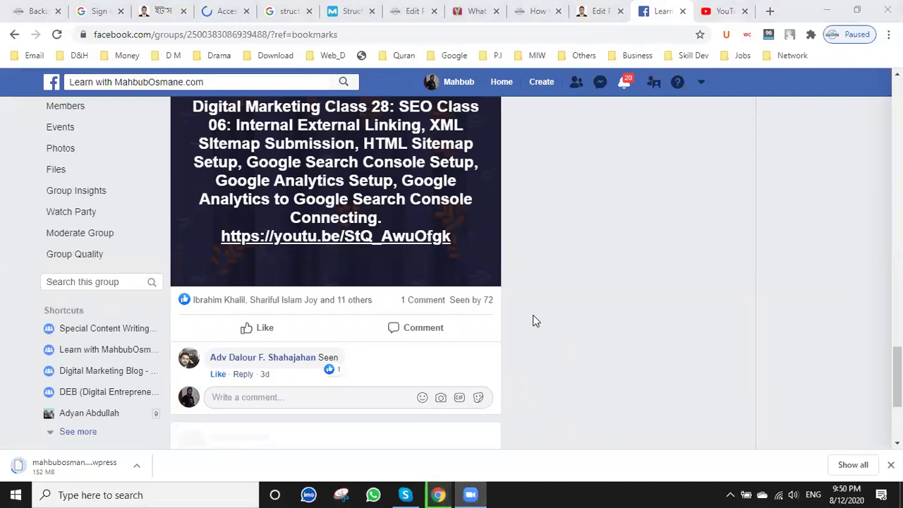
pyautogui.hotkey('ctrl', 'Tab')
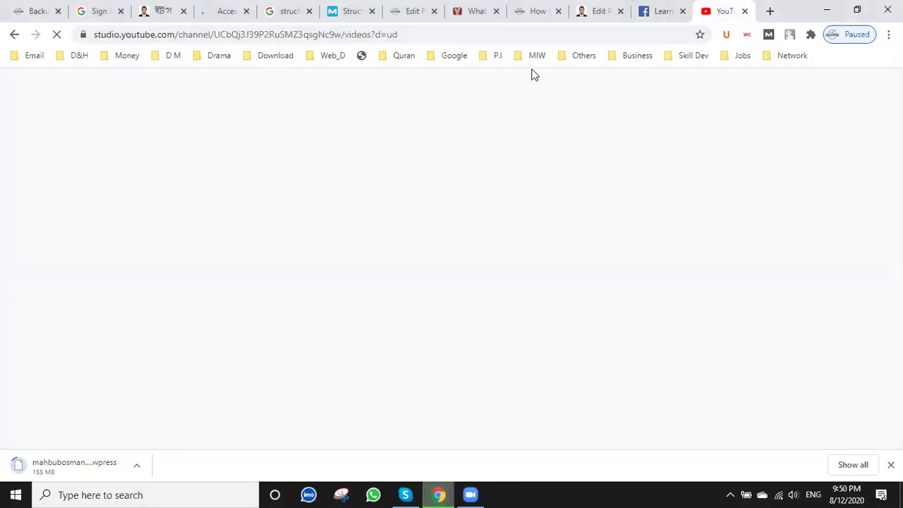
pyautogui.click(233, 7)
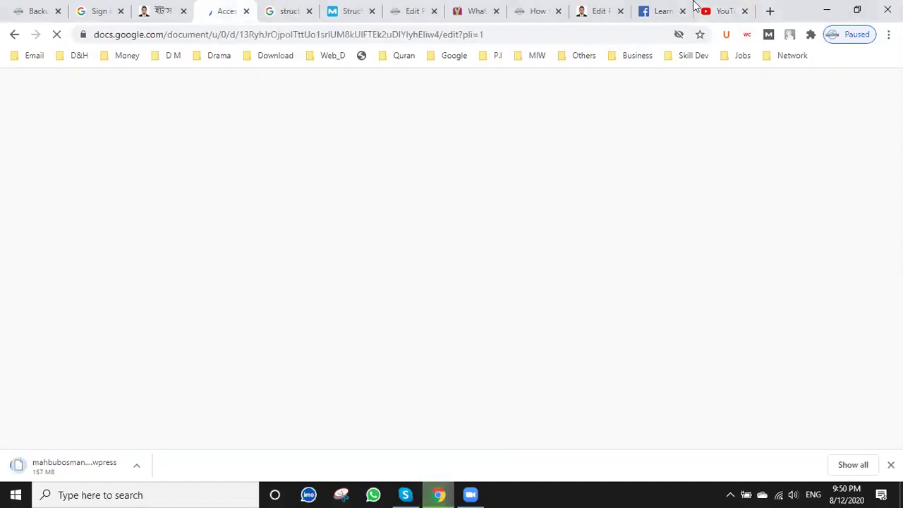
pyautogui.click(724, 10)
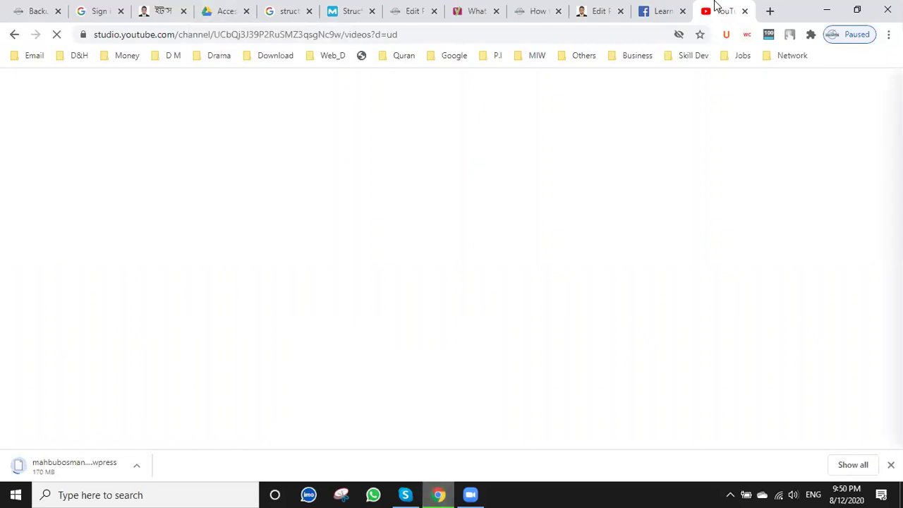
pyautogui.click(59, 35)
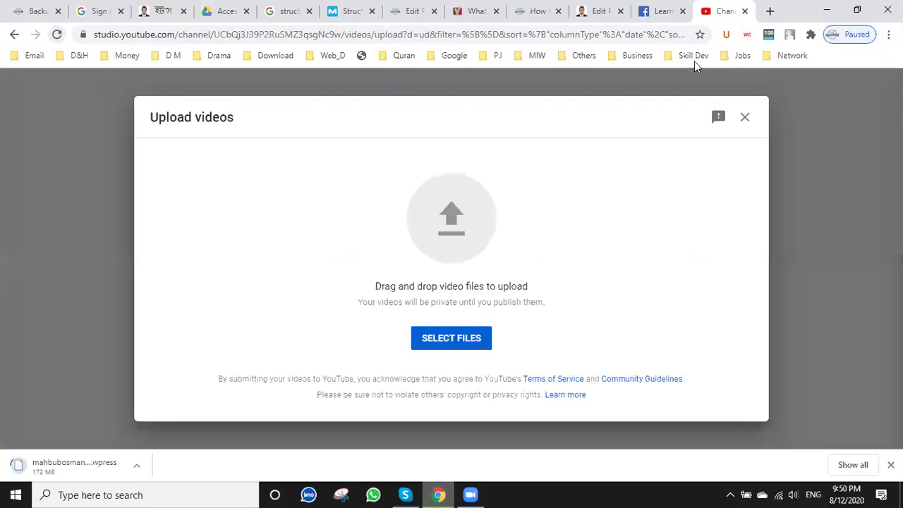
pyautogui.click(449, 337)
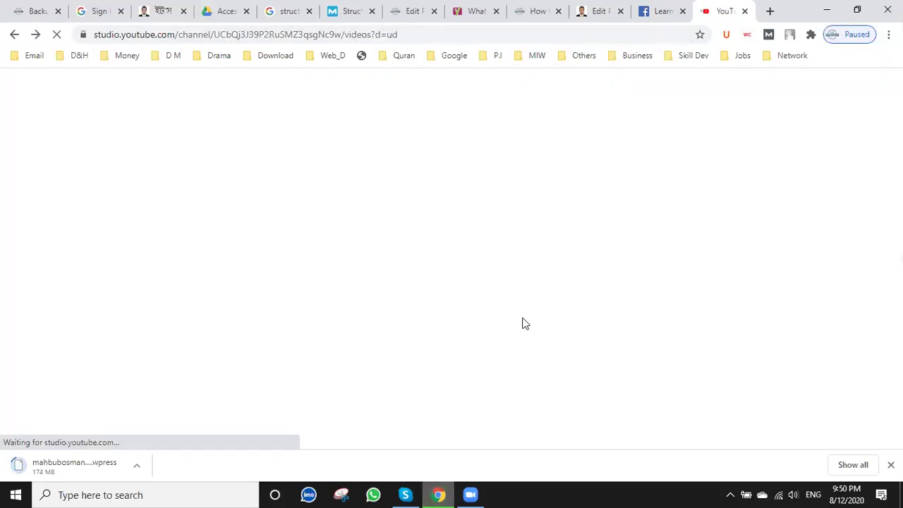
pyautogui.click(666, 7)
pyautogui.click(596, 10)
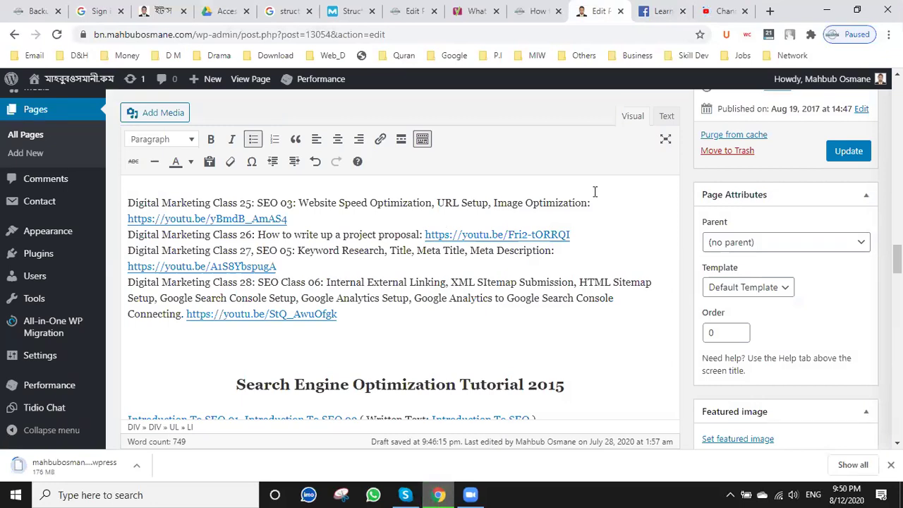
pyautogui.click(723, 8)
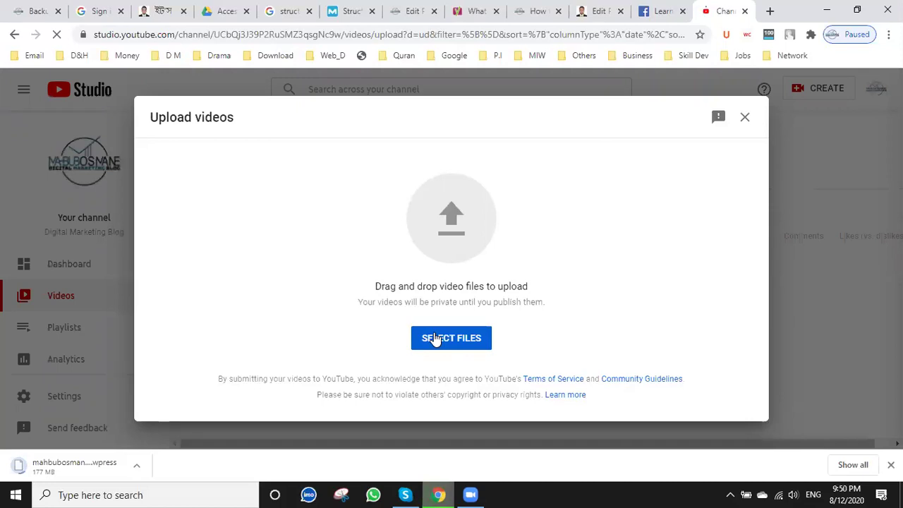
# Browse to D:\Training and copy the Class 29 folder's full name
pyautogui.click(436, 339)
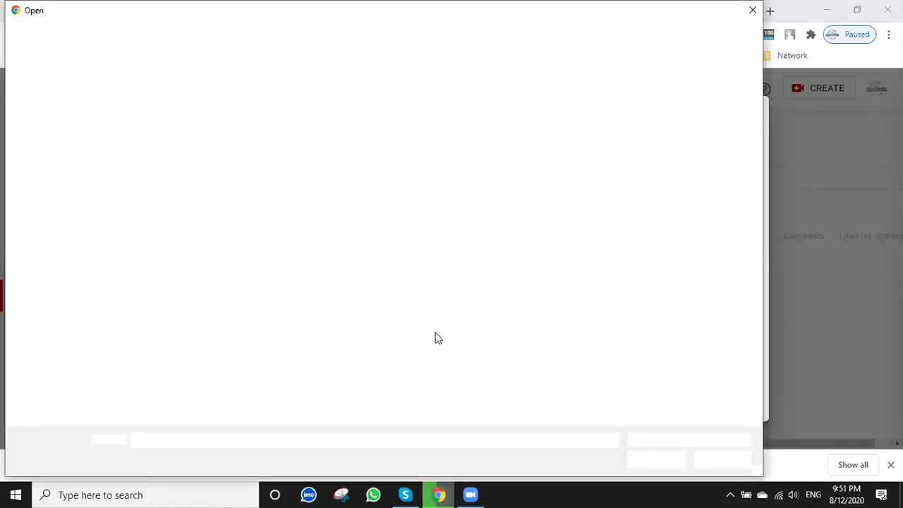
pyautogui.click(47, 388)
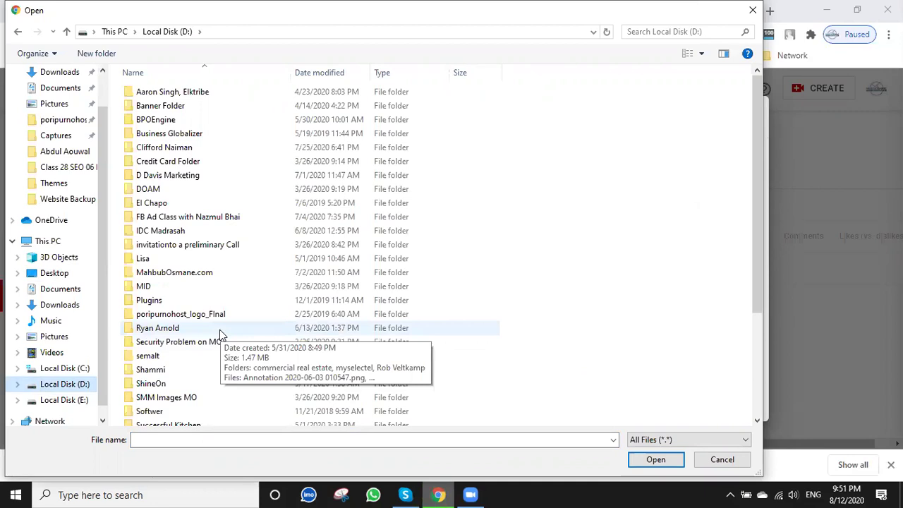
pyautogui.scroll(-3, 242, 360)
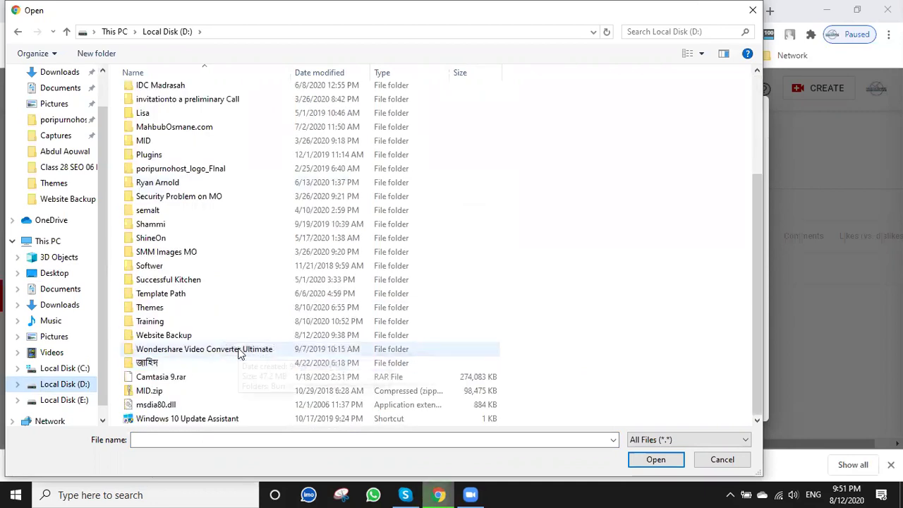
pyautogui.doubleClick(317, 323)
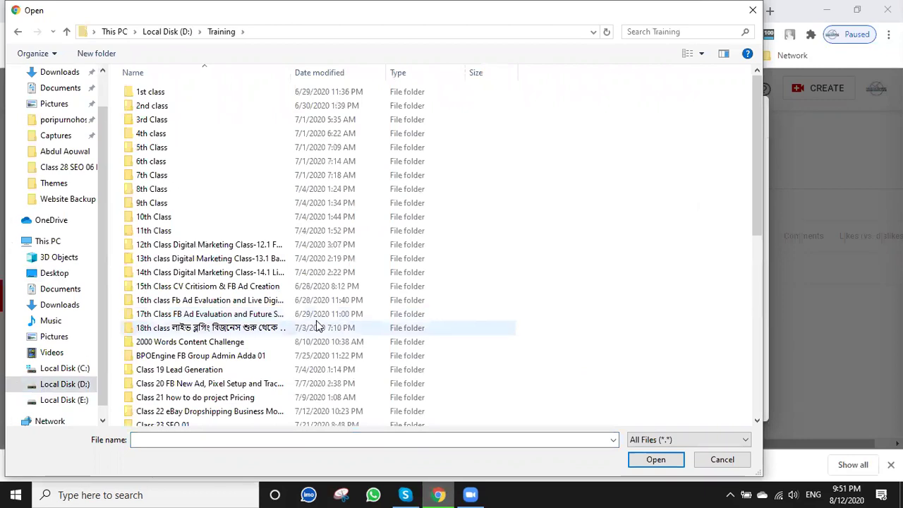
pyautogui.scroll(-2, 316, 321)
pyautogui.scroll(-2, 316, 324)
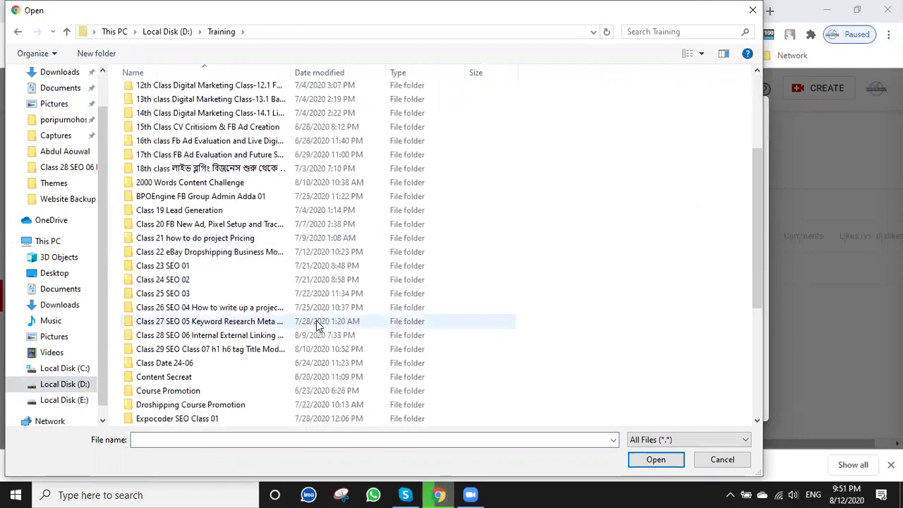
pyautogui.click(284, 351)
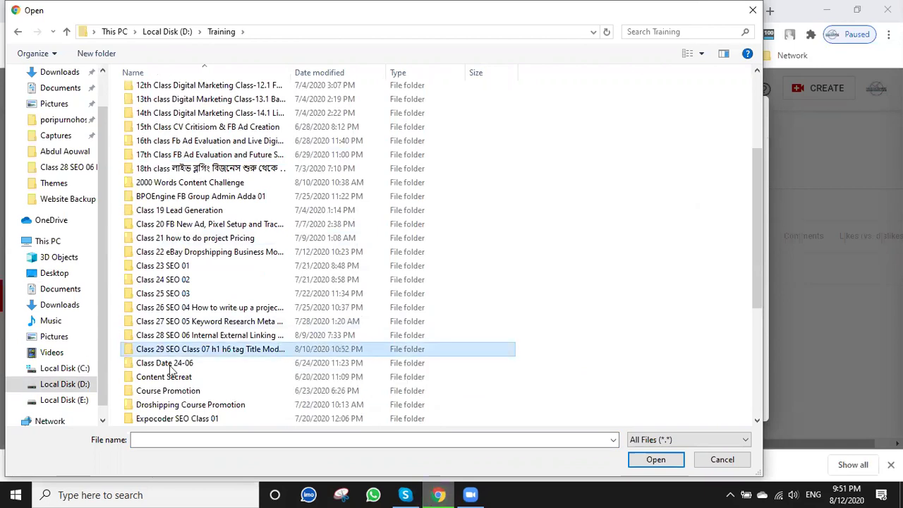
pyautogui.press('Return')
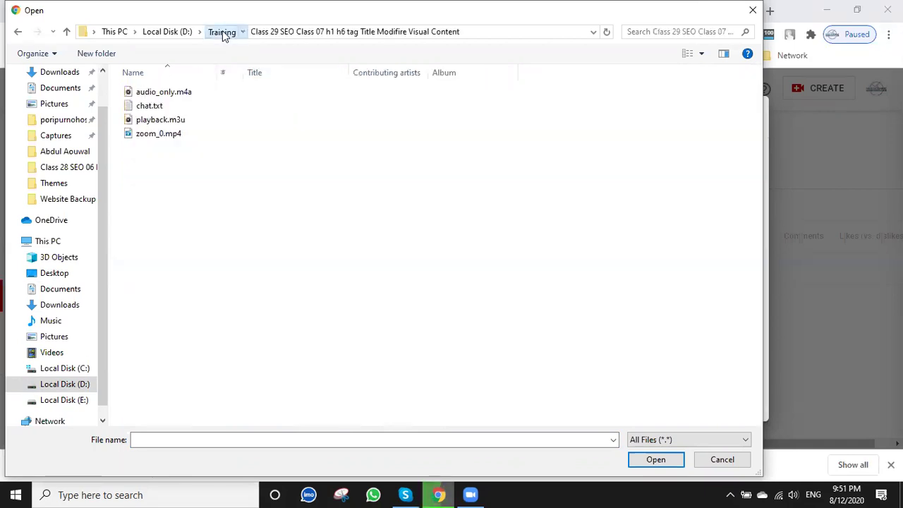
pyautogui.click(222, 31)
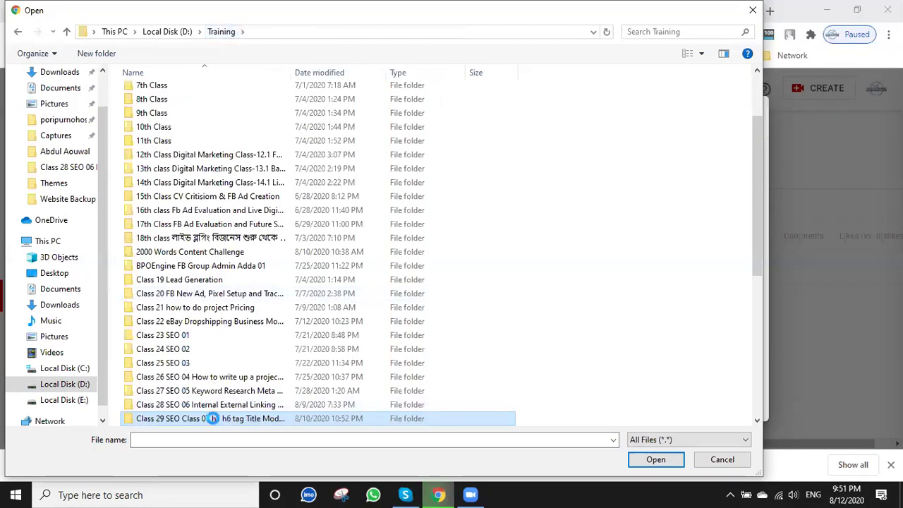
pyautogui.rightClick(215, 421)
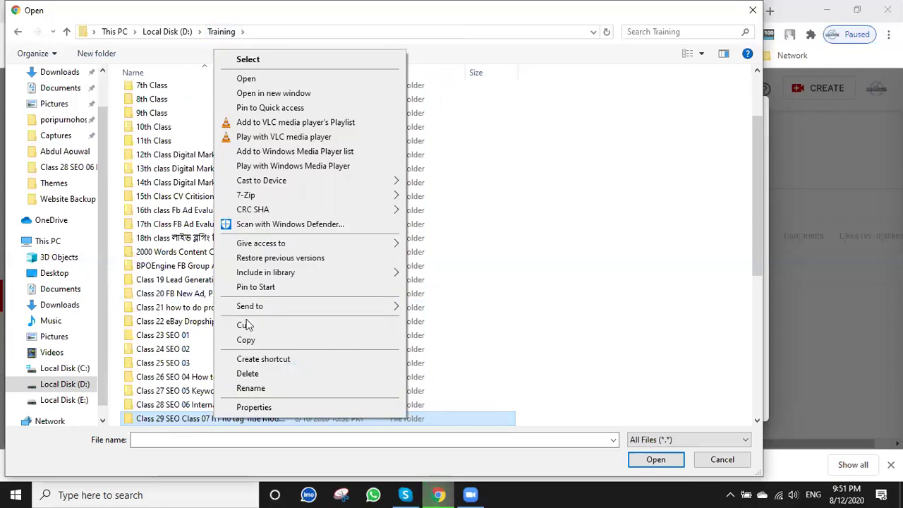
pyautogui.click(253, 388)
pyautogui.hotkey('ctrl', 'c')
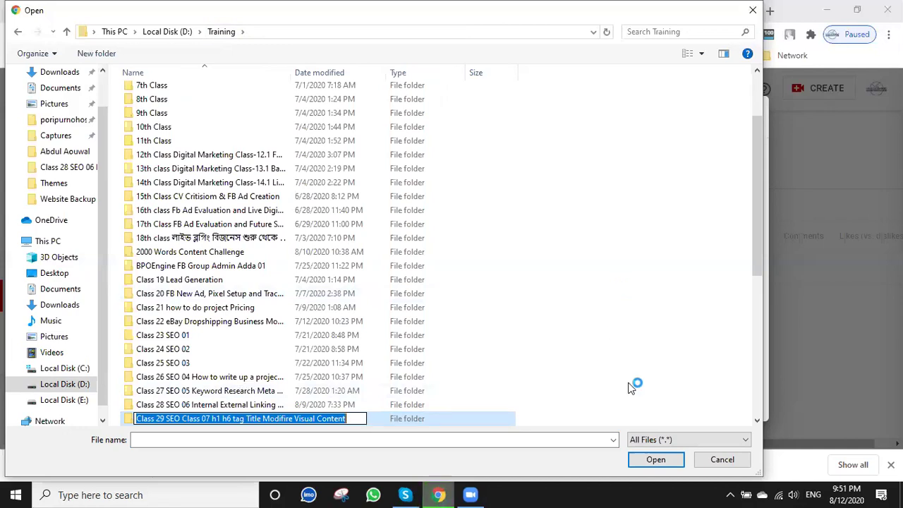
pyautogui.click(632, 343)
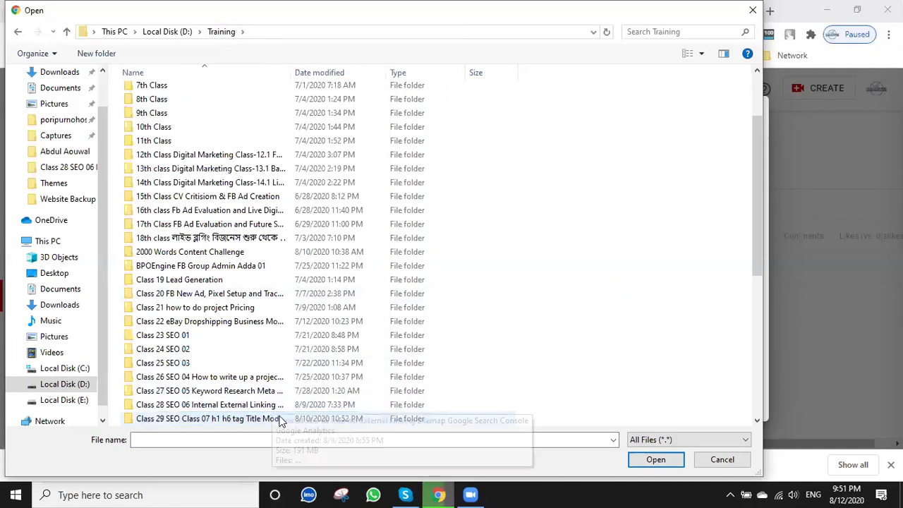
# Rename zoom_0.mp4 to the pasted Class 29 title and upload it
pyautogui.doubleClick(283, 421)
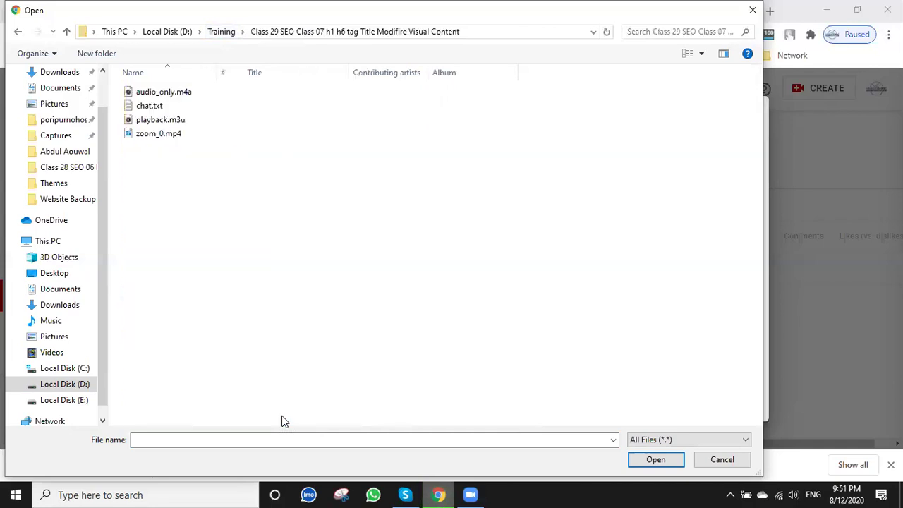
pyautogui.click(181, 136)
pyautogui.rightClick(182, 135)
pyautogui.click(242, 410)
pyautogui.hotkey('ctrl', 'v')
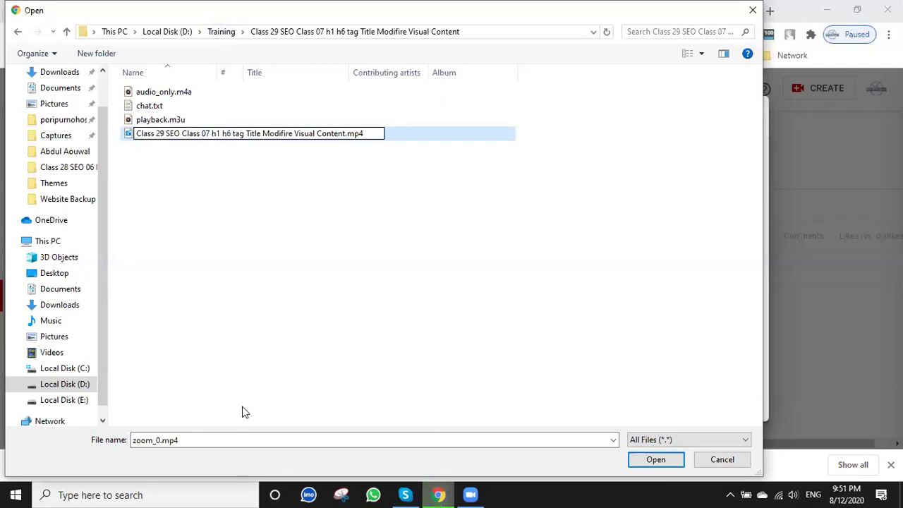
pyautogui.click(242, 412)
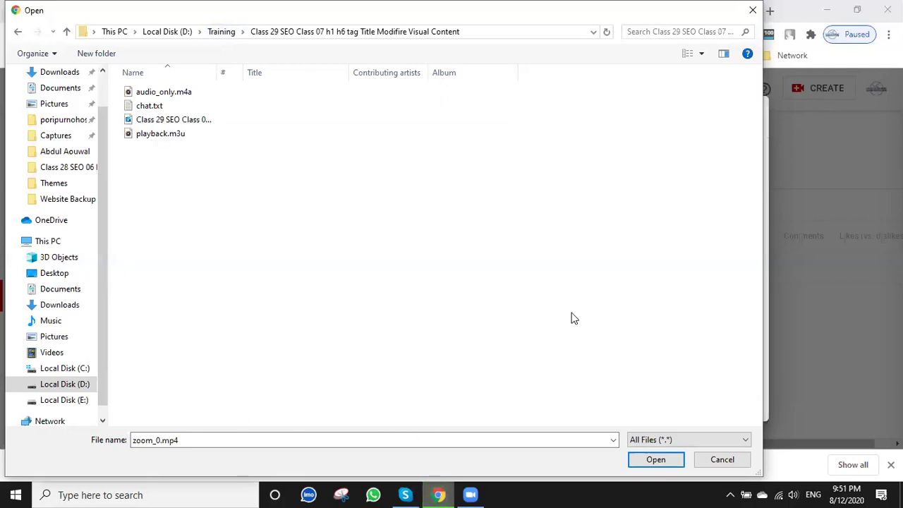
pyautogui.click(168, 120)
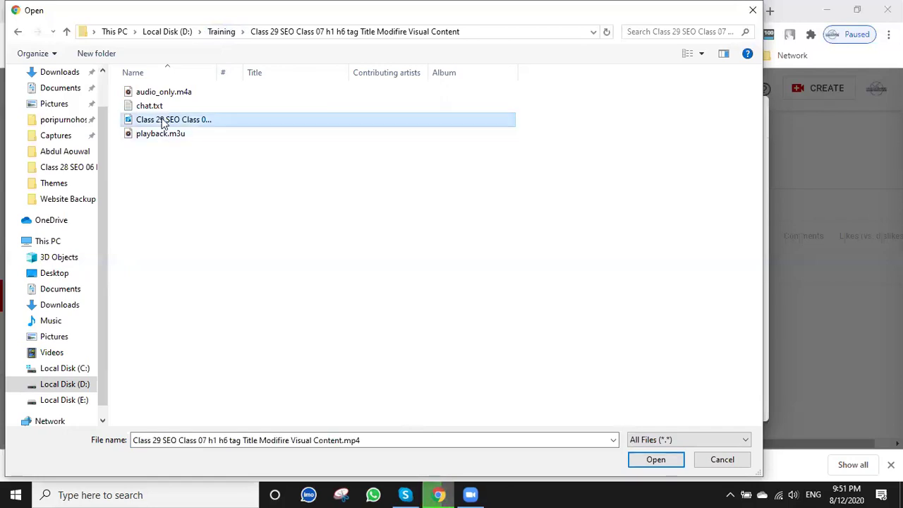
pyautogui.click(651, 459)
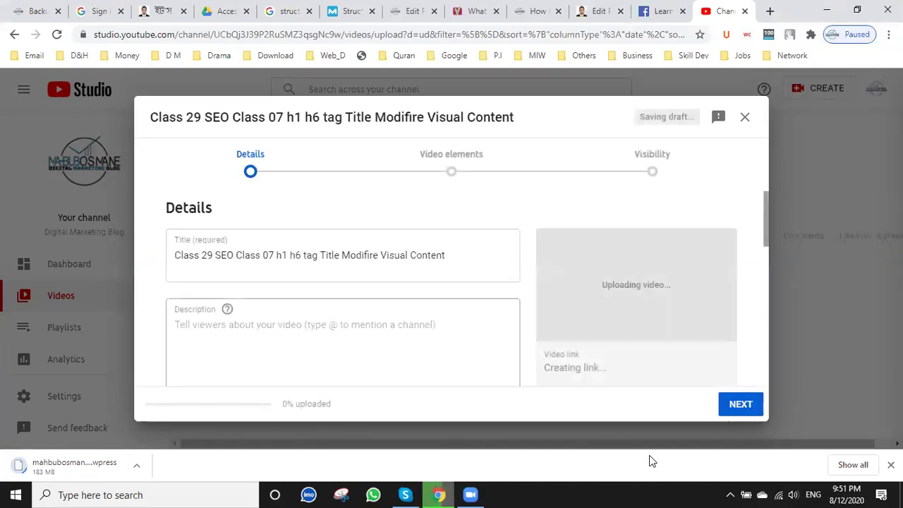
# Prefix the video title with 'Digital Marketing' and add colons after 29 and 07
pyautogui.click(188, 255)
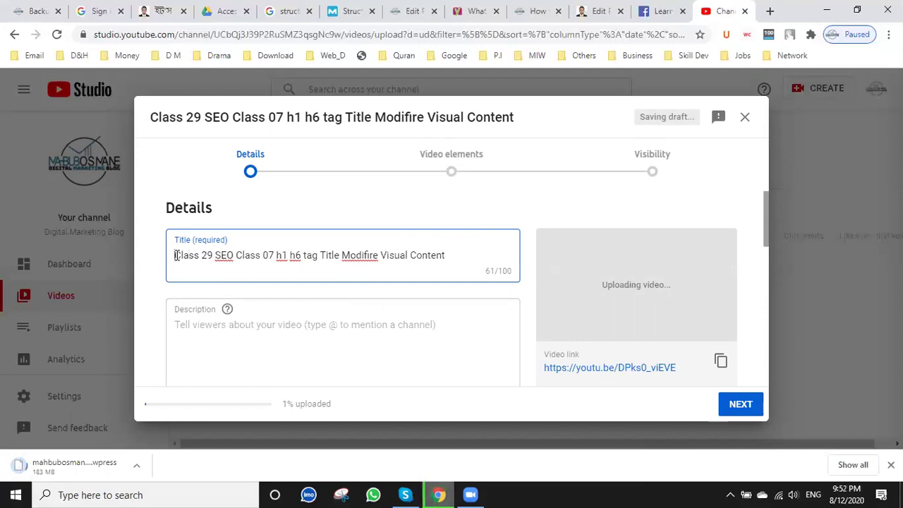
pyautogui.click(176, 256)
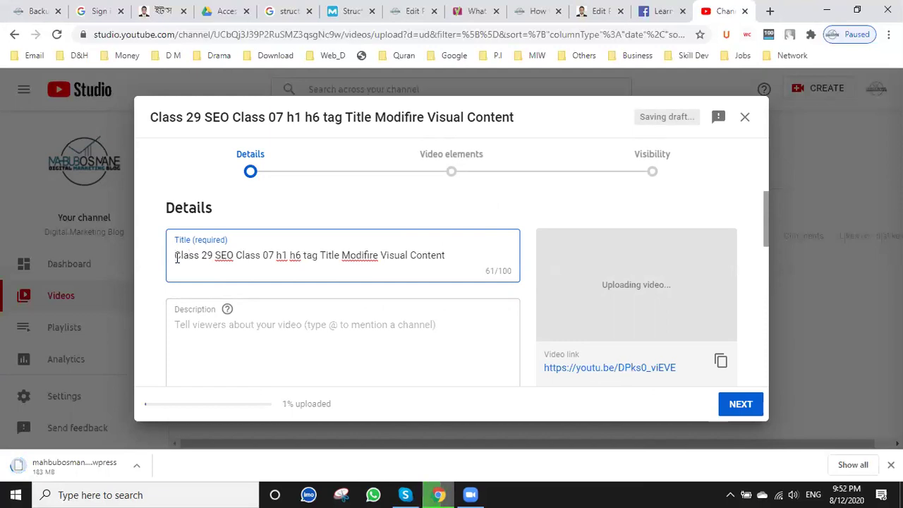
pyautogui.write('Digital ')
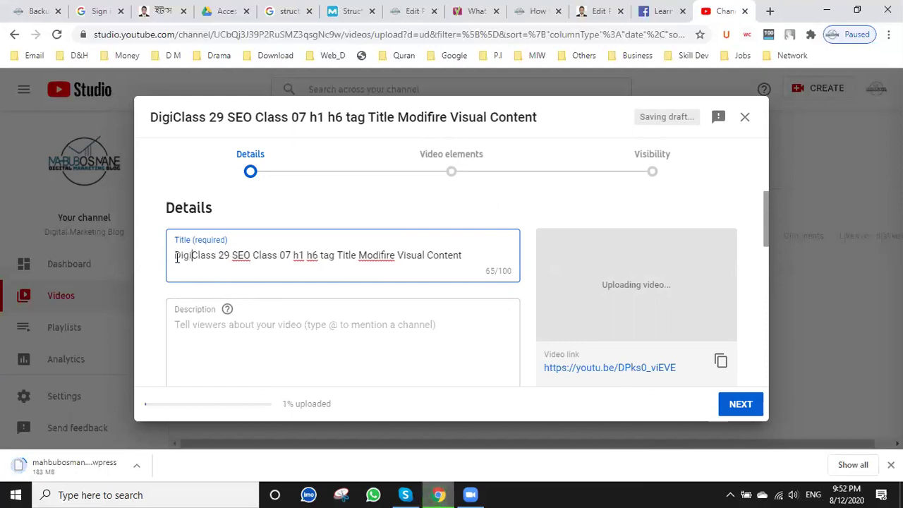
pyautogui.write('Marketin')
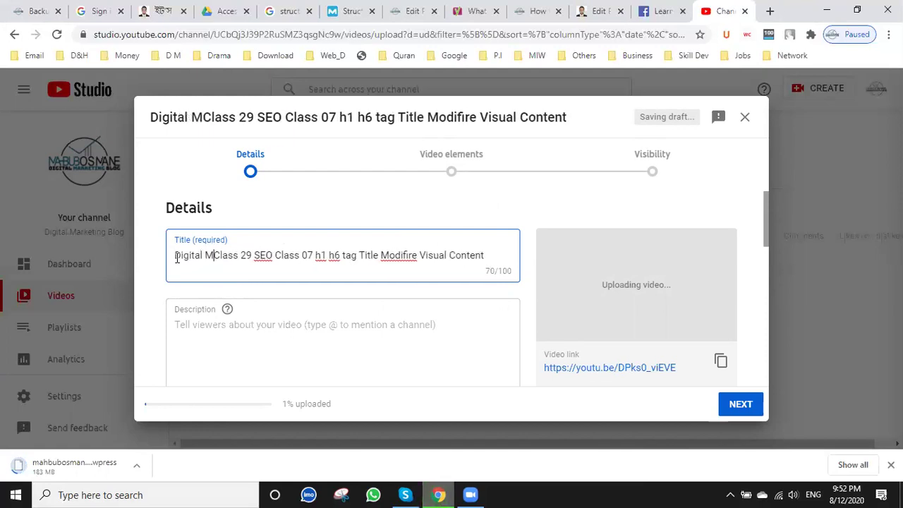
pyautogui.write('g')
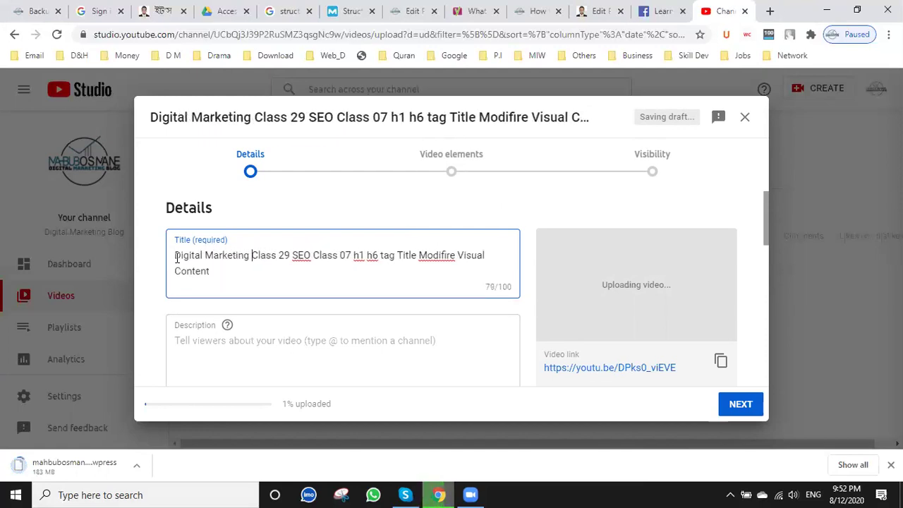
pyautogui.press('BackSpace')
pyautogui.click(291, 258)
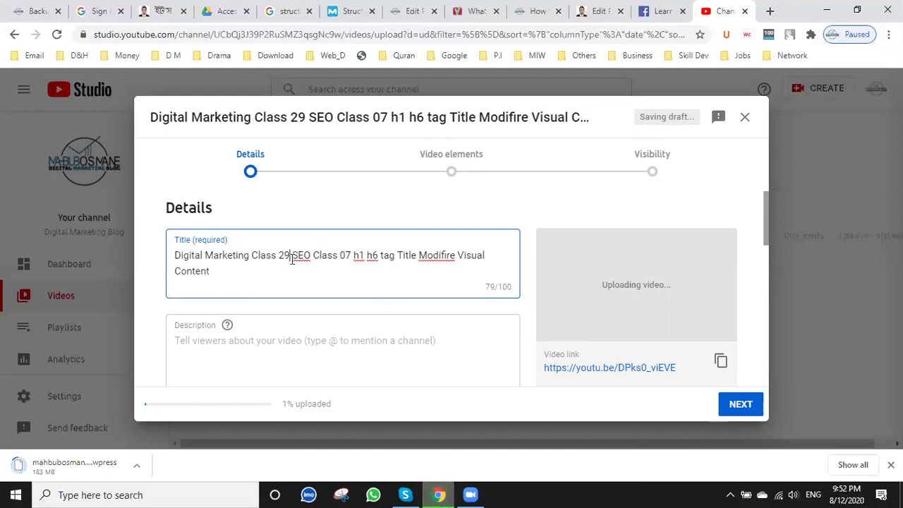
pyautogui.write(':')
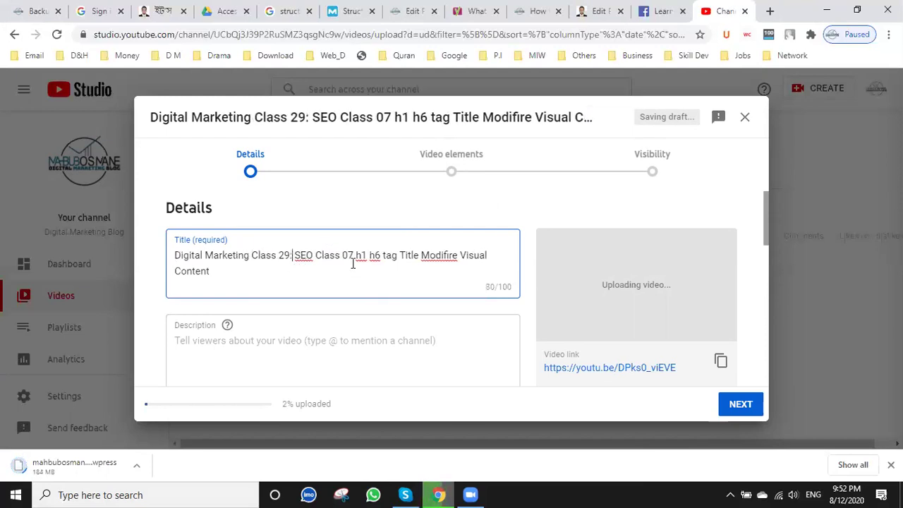
pyautogui.click(354, 256)
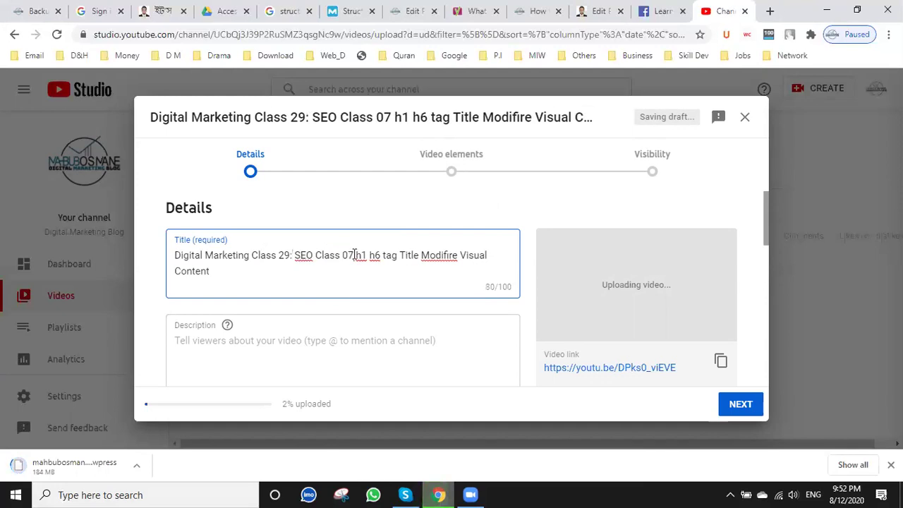
pyautogui.write(':')
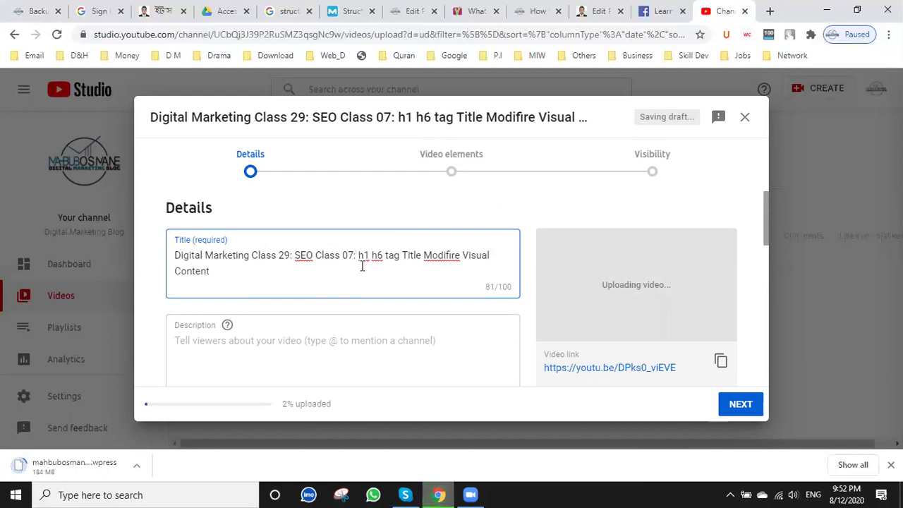
# Insert 'Use of' twice, a comma and 'and' into the title, correcting 'Modifire' to 'Modifier'
pyautogui.click(359, 254)
pyautogui.write('Use of')
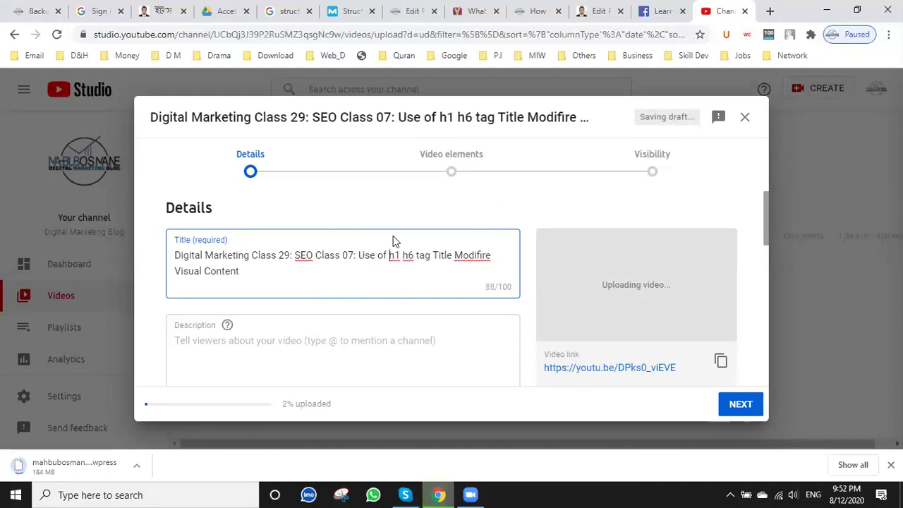
pyautogui.click(432, 258)
pyautogui.click(431, 256)
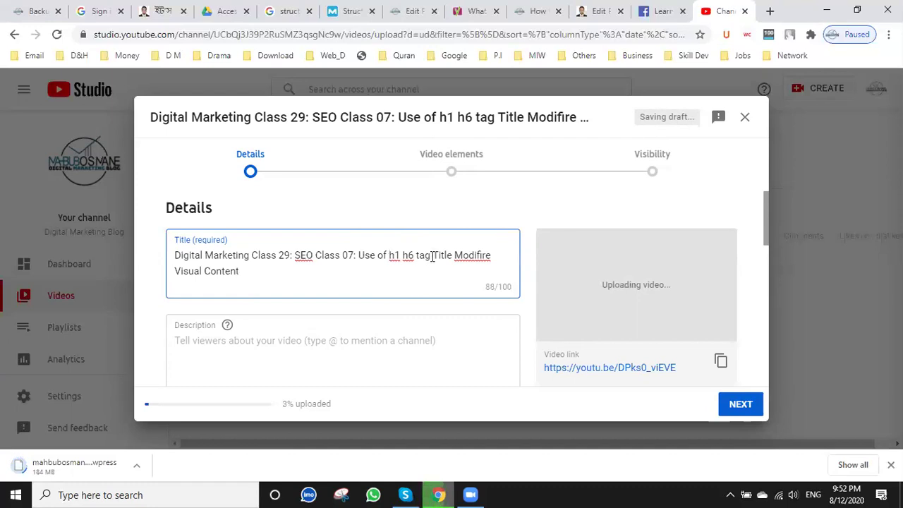
pyautogui.write(',')
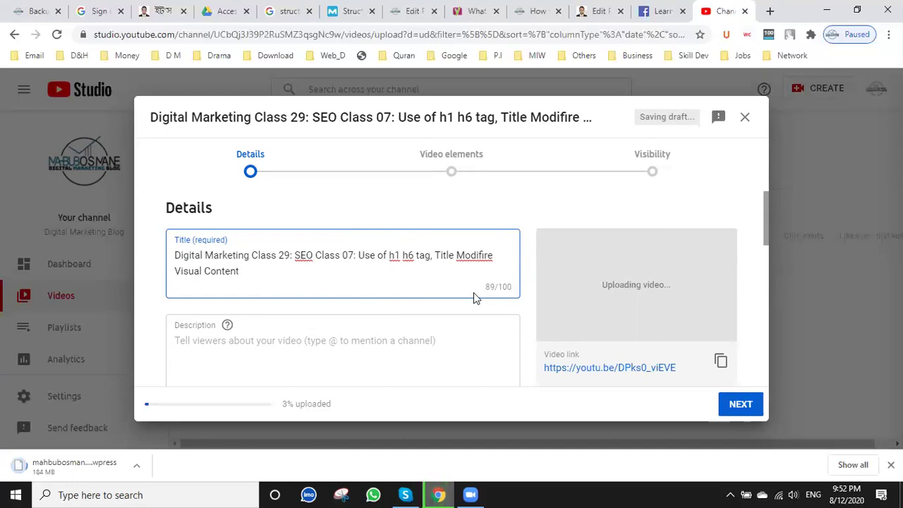
pyautogui.rightClick(477, 256)
pyautogui.click(523, 266)
pyautogui.click(435, 256)
pyautogui.write('Use of')
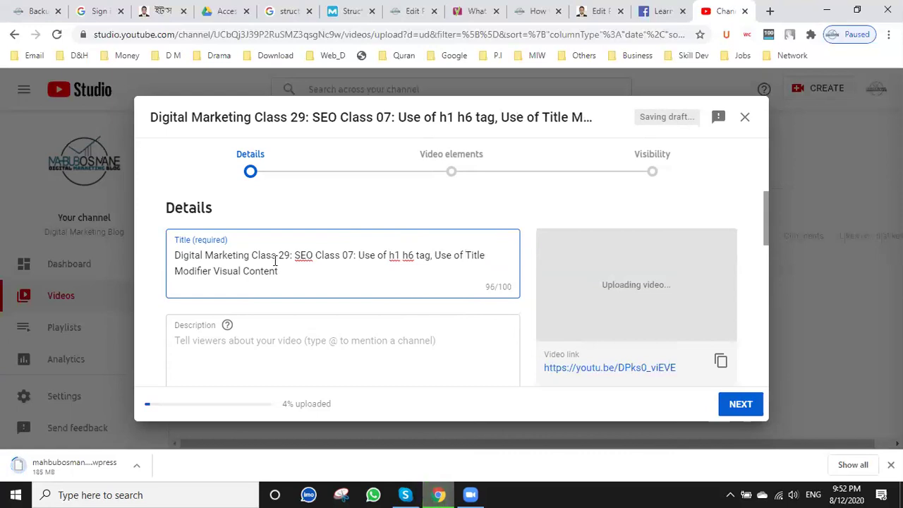
pyautogui.click(213, 272)
pyautogui.write('and')
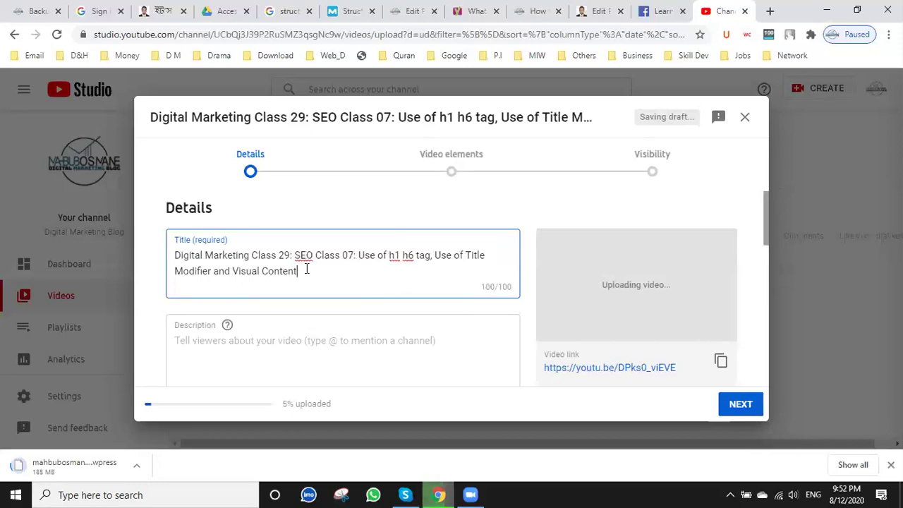
pyautogui.hotkey('ctrl', 'a')
pyautogui.hotkey('ctrl', 'c')
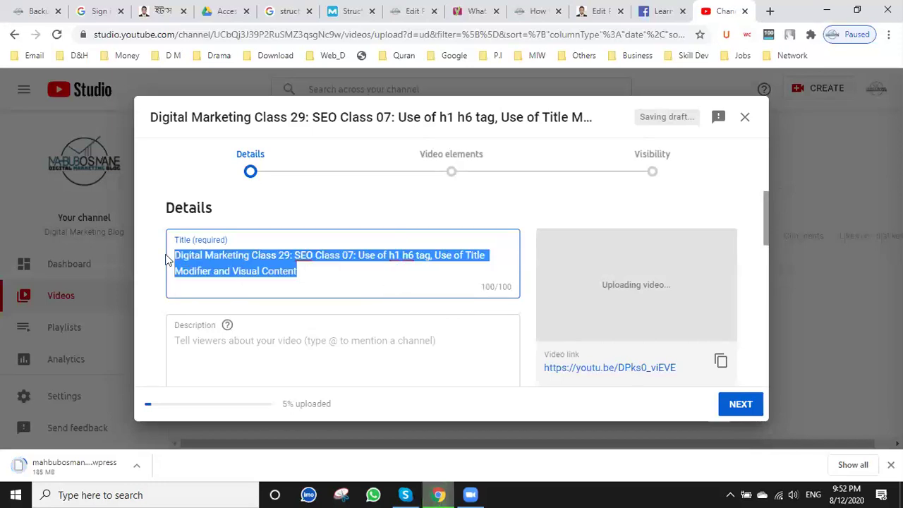
# Paste the title into the description, adding 'Use of' before Visual and a closing colon
pyautogui.scroll(-2, 283, 326)
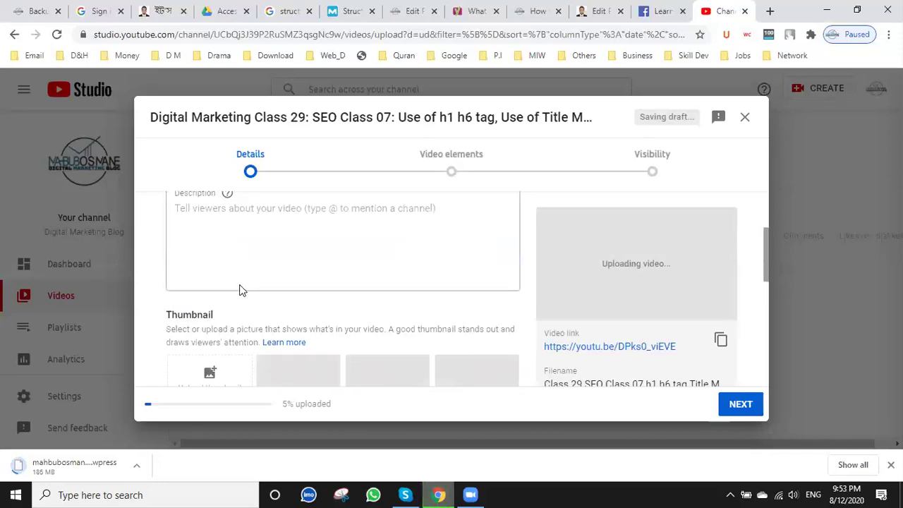
pyautogui.scroll(1, 240, 289)
pyautogui.click(242, 282)
pyautogui.hotkey('ctrl', 'v')
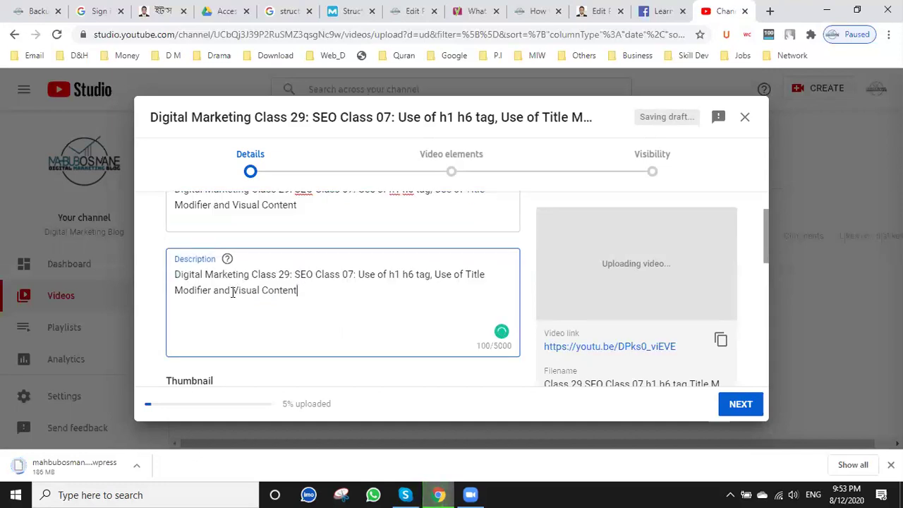
pyautogui.click(233, 292)
pyautogui.write('Use of')
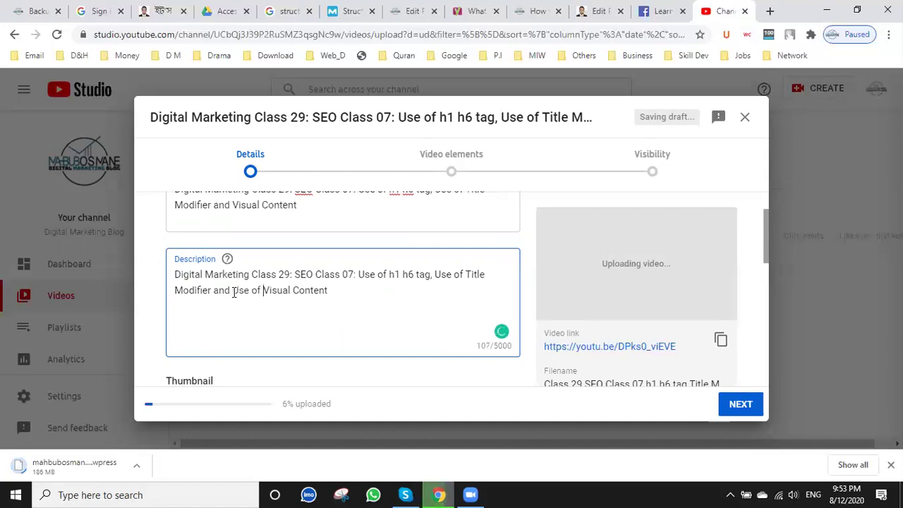
pyautogui.click(355, 290)
pyautogui.write(':')
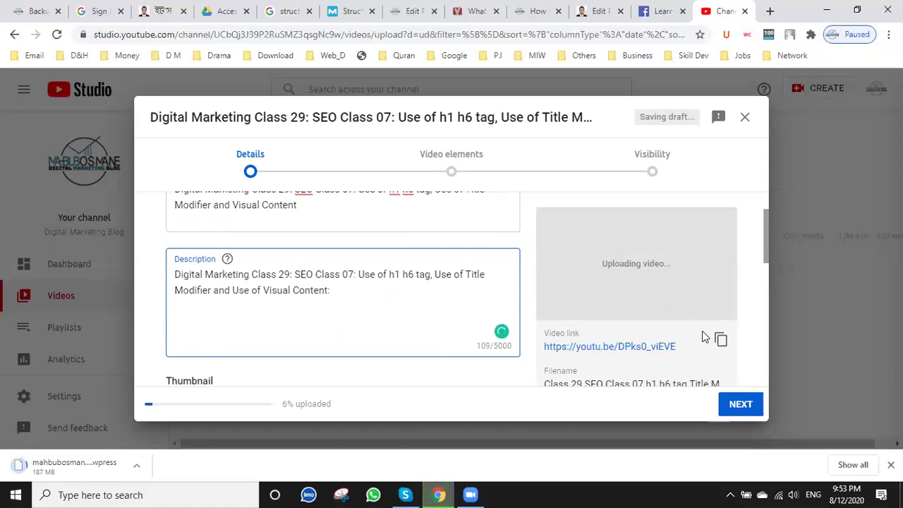
# Append the video's youtu.be short link to the description and select the whole text
pyautogui.click(721, 340)
pyautogui.click(350, 290)
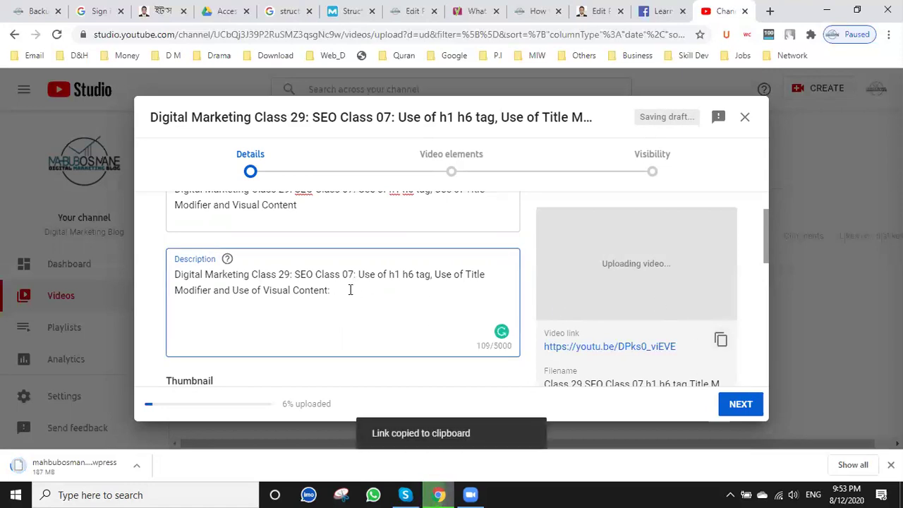
pyautogui.hotkey('ctrl', 'v')
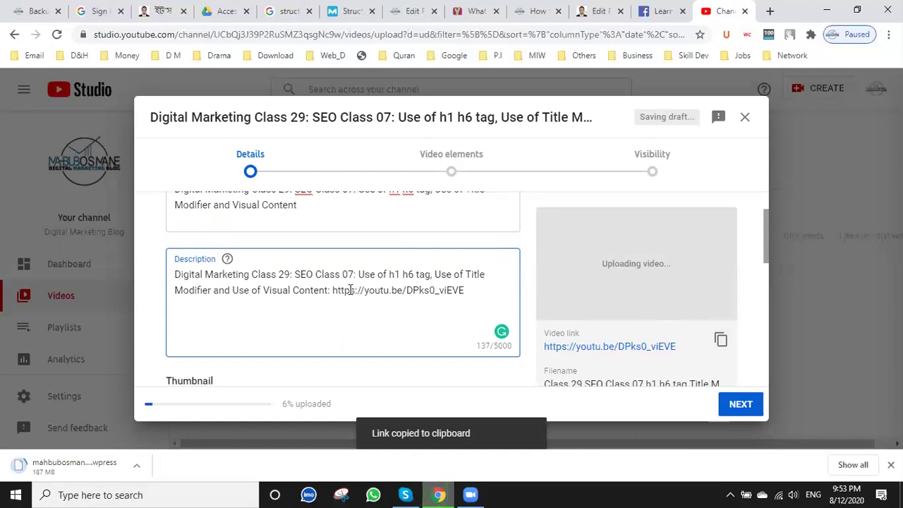
pyautogui.hotkey('ctrl', 'a')
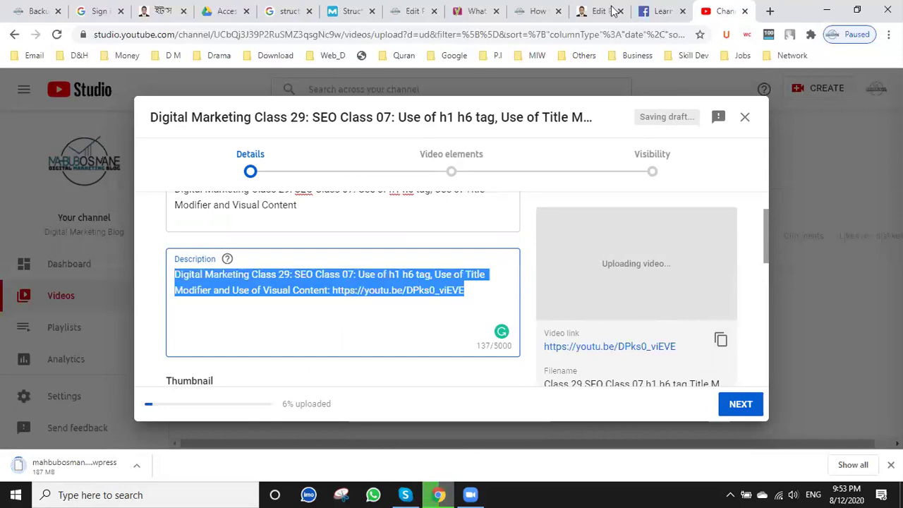
# Paste the Class 29 line with its link under Class 28 on the Tutorials page and update it
pyautogui.click(590, 19)
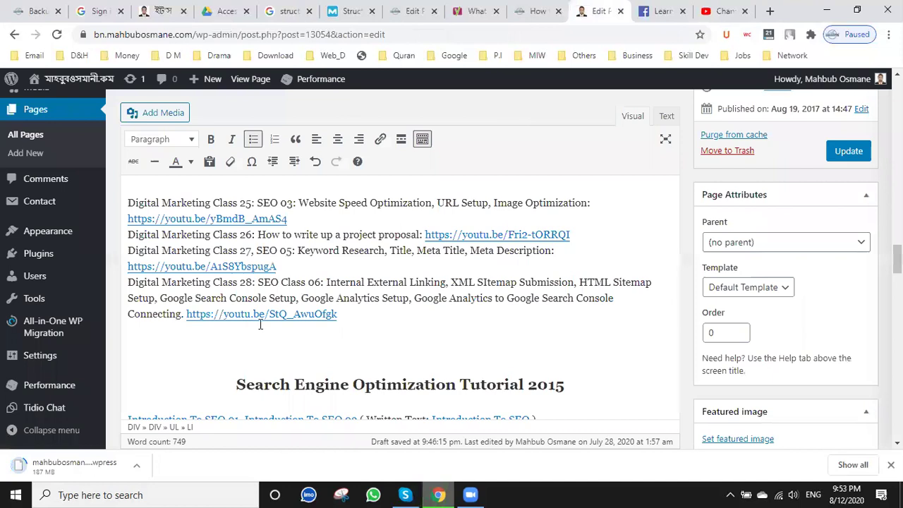
pyautogui.hotkey('ctrl', 'v')
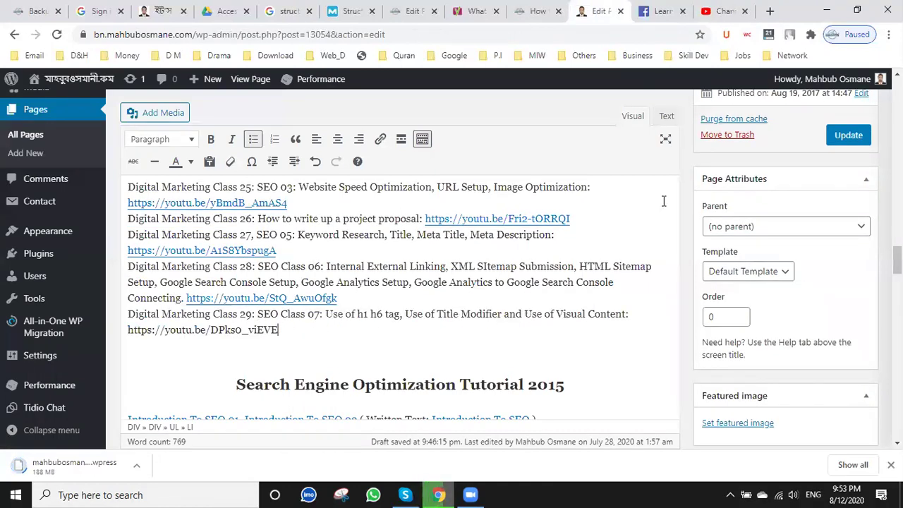
pyautogui.click(848, 137)
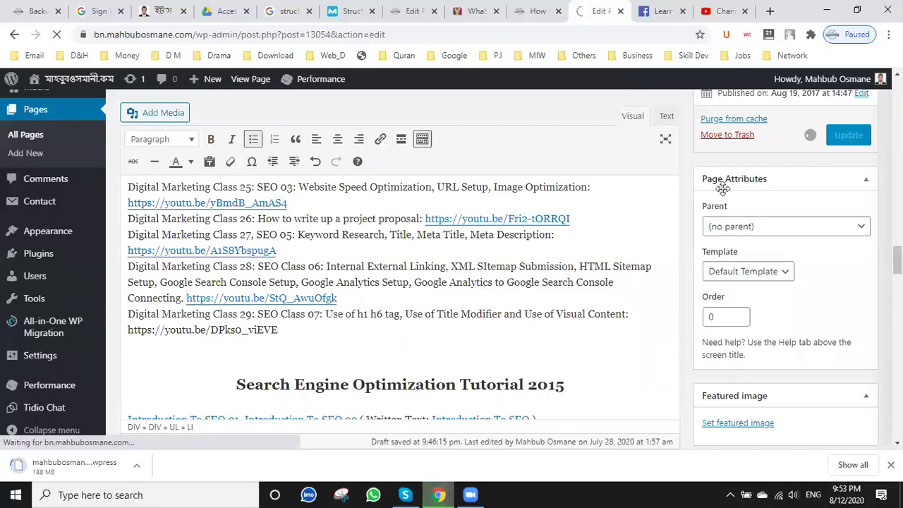
pyautogui.click(667, 8)
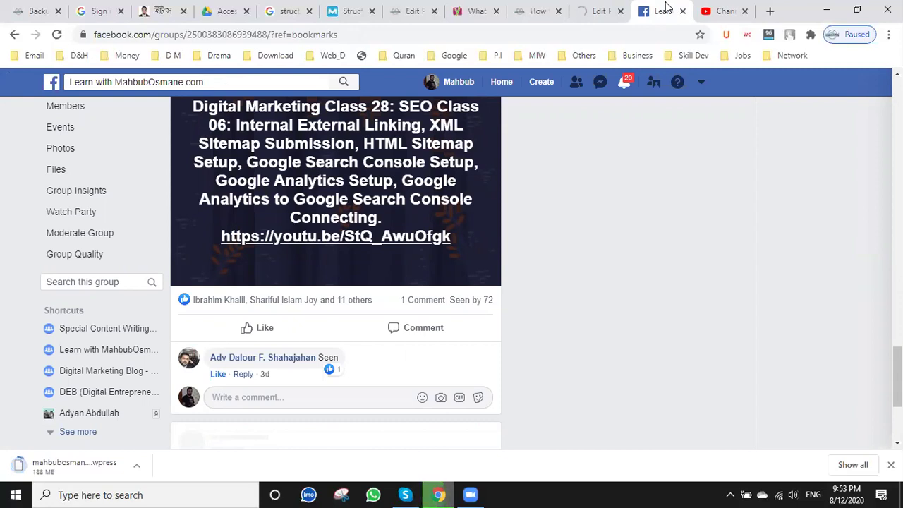
# Scroll up through the Facebook group's Class 28 post, then return to the Class 29 upload details
pyautogui.scroll(3, 590, 251)
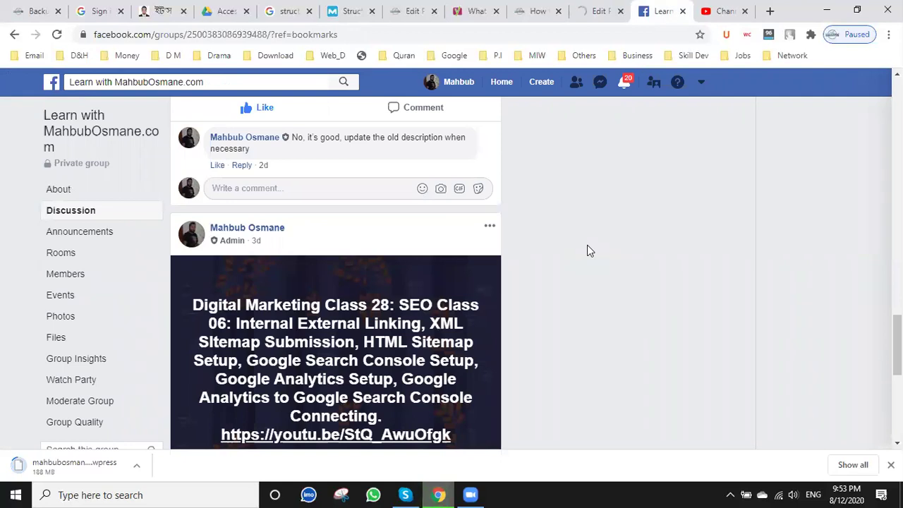
pyautogui.click(723, 9)
pyautogui.scroll(1, 384, 280)
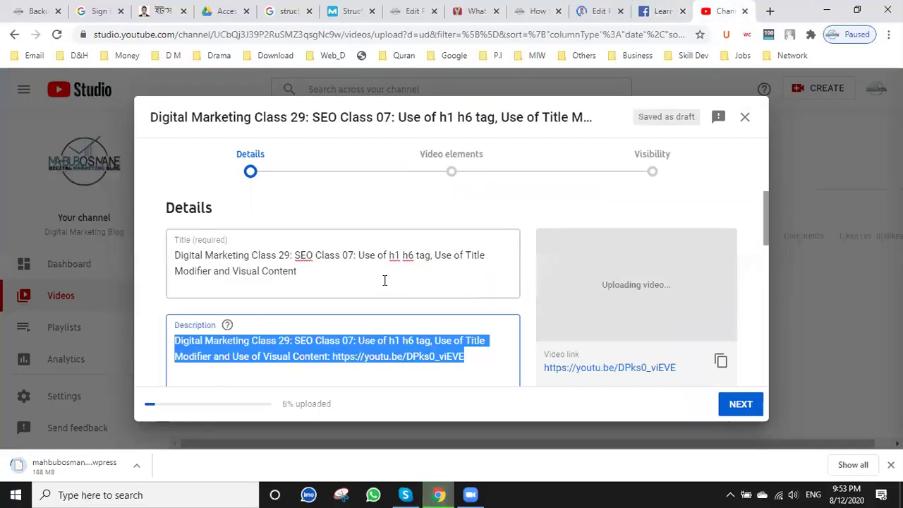
# Capitalise h1 and h6 to H1 and H6 in the video title
pyautogui.click(394, 258)
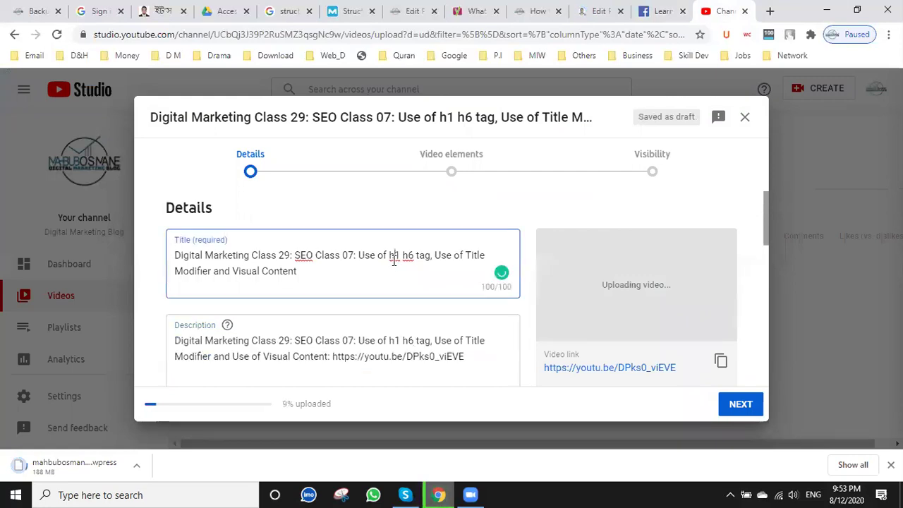
pyautogui.press('BackSpace')
pyautogui.write('H')
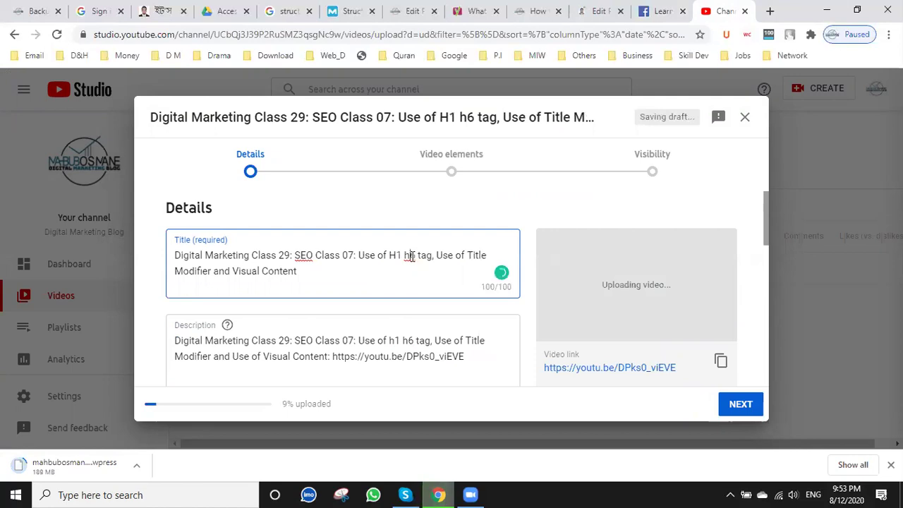
pyautogui.click(412, 256)
pyautogui.press('BackSpace')
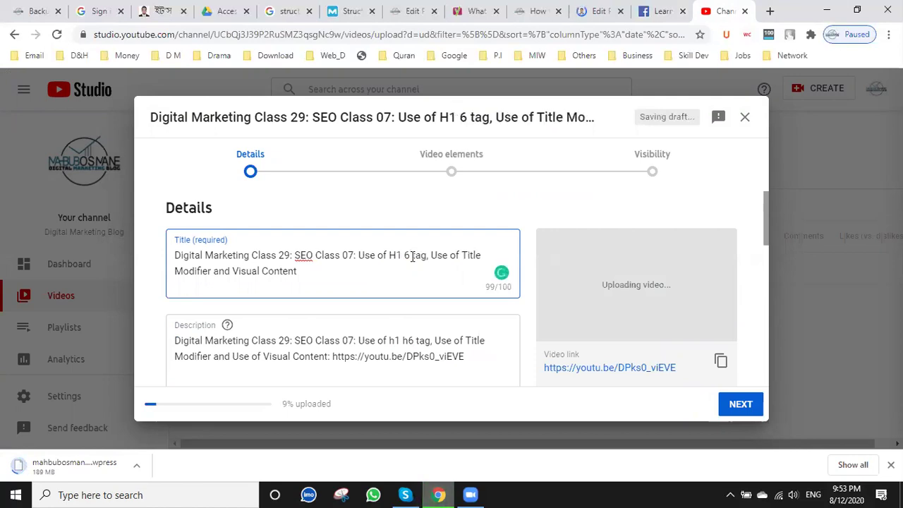
pyautogui.write('H')
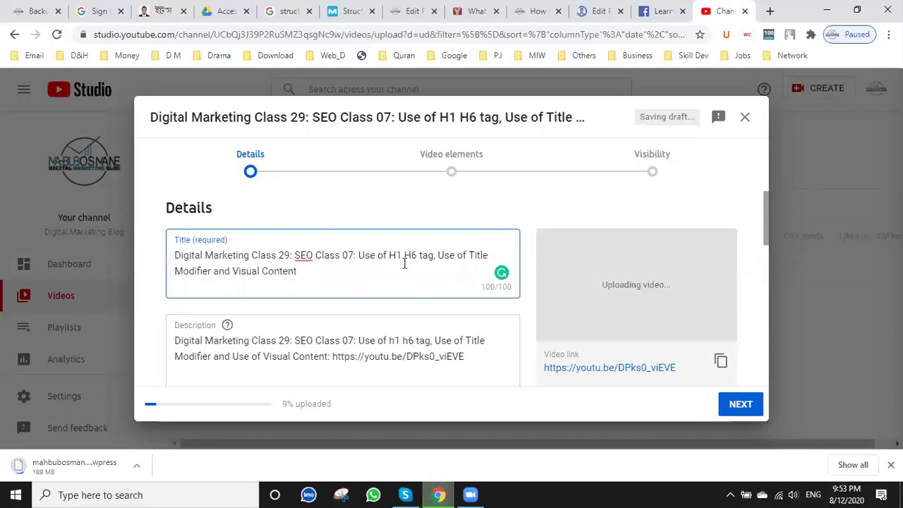
# Rewrite the description's 'h1 h6' as 'H1- H6'
pyautogui.click(397, 341)
pyautogui.click(401, 343)
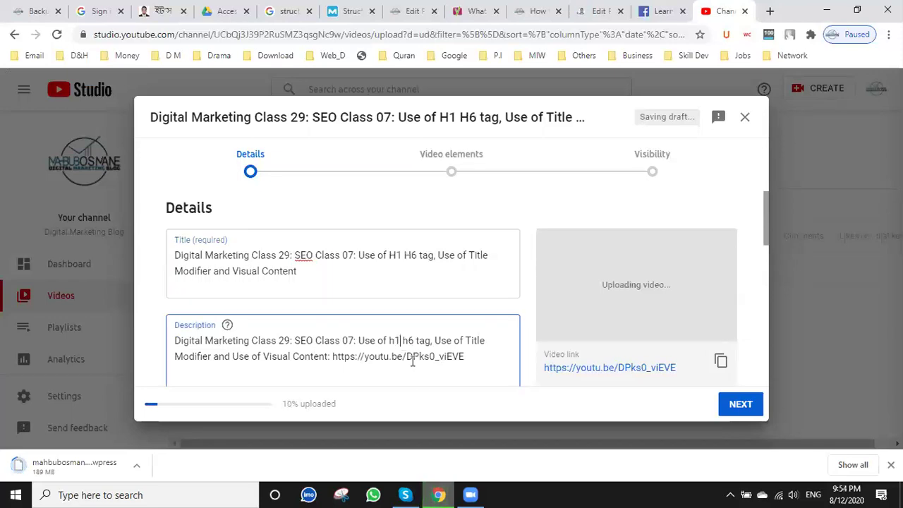
pyautogui.press('BackSpace')
pyautogui.press('BackSpace')
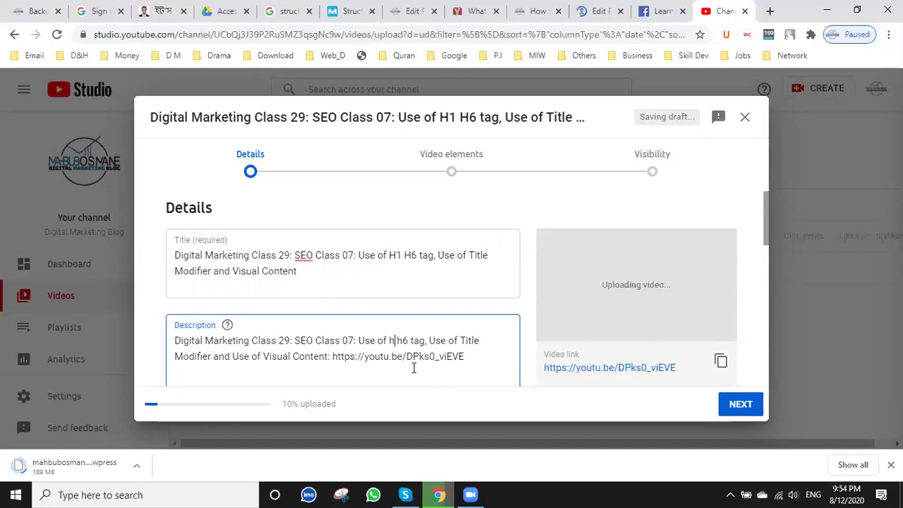
pyautogui.write('H1')
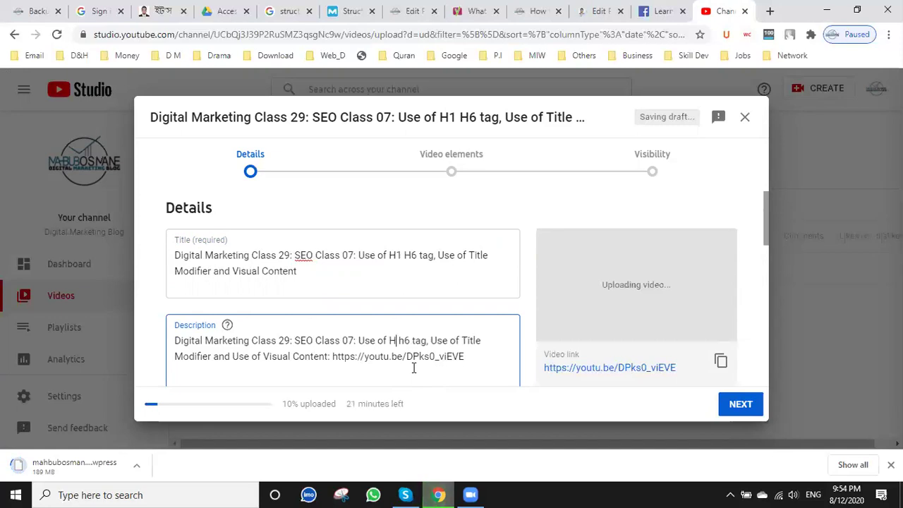
pyautogui.press('BackSpace')
pyautogui.write('-H')
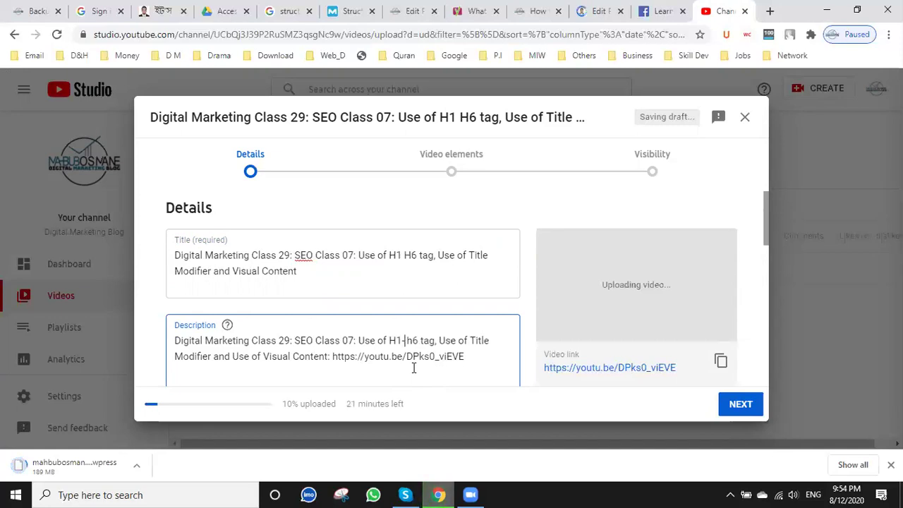
pyautogui.write('6')
pyautogui.click(432, 345)
pyautogui.press('BackSpace')
pyautogui.press('BackSpace')
pyautogui.press('BackSpace')
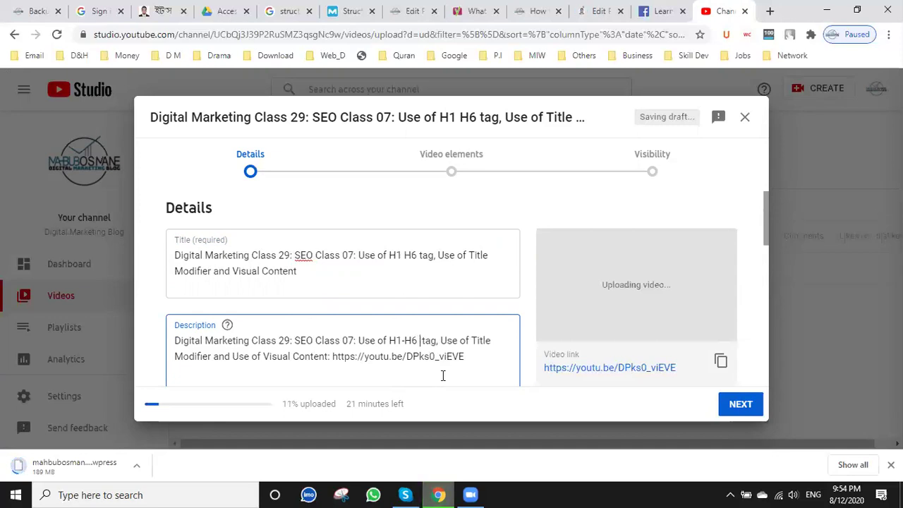
pyautogui.press('Left')
pyautogui.press('Left')
pyautogui.scroll(-1, 443, 375)
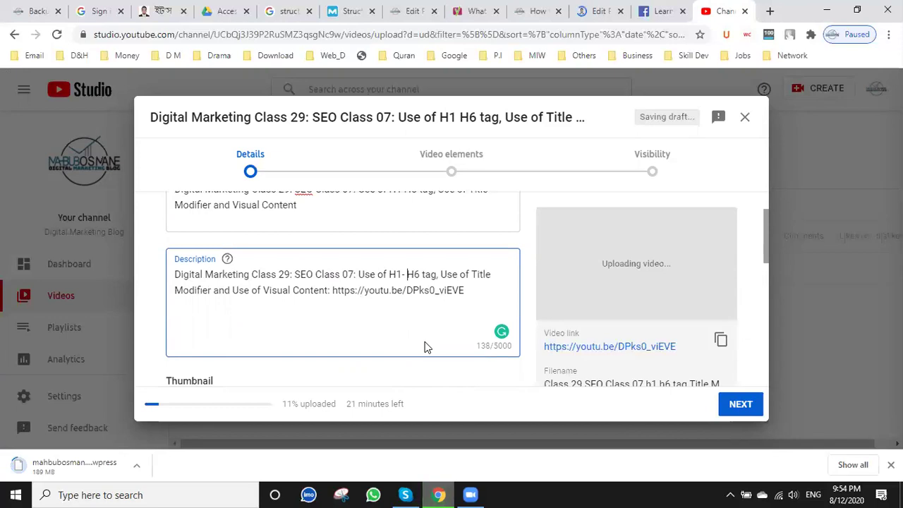
pyautogui.press('Left')
pyautogui.press('Left')
pyautogui.press('Left')
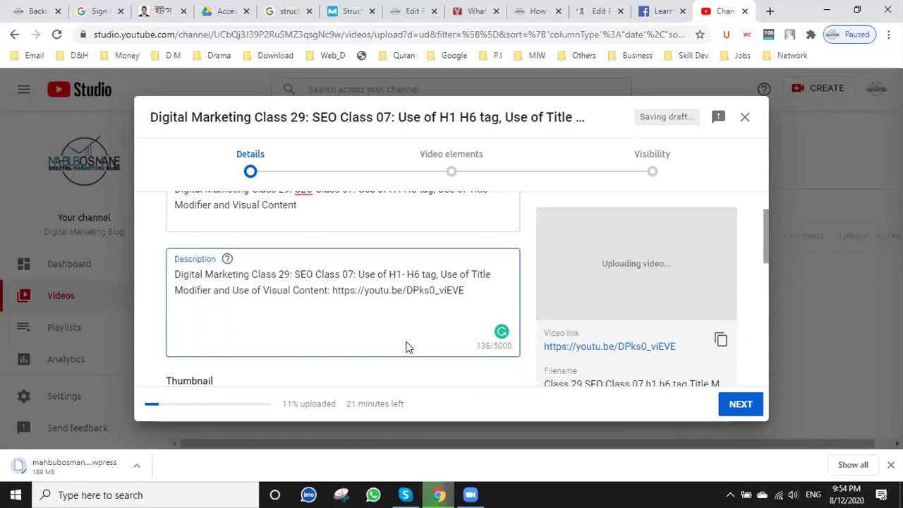
pyautogui.scroll(-2, 406, 347)
pyautogui.scroll(-1, 407, 347)
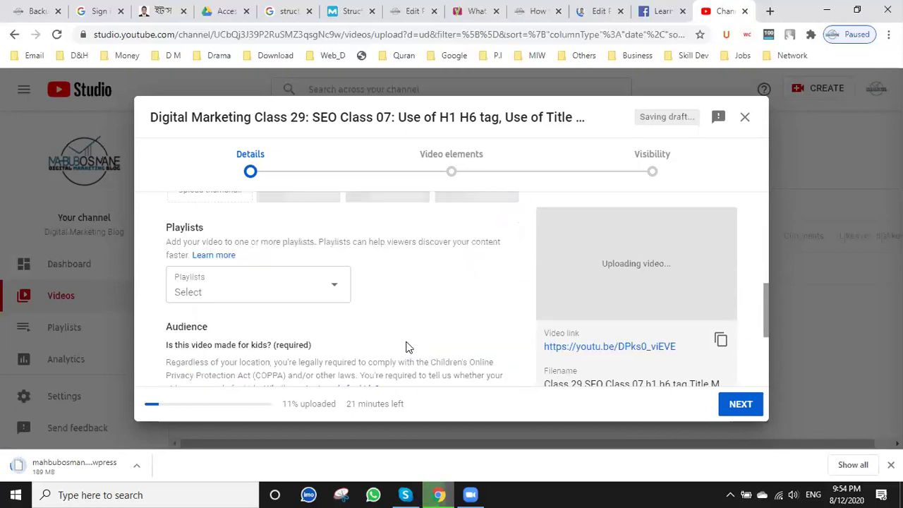
# Add the Class 29 video to the SEO playlist
pyautogui.click(314, 283)
pyautogui.click(217, 174)
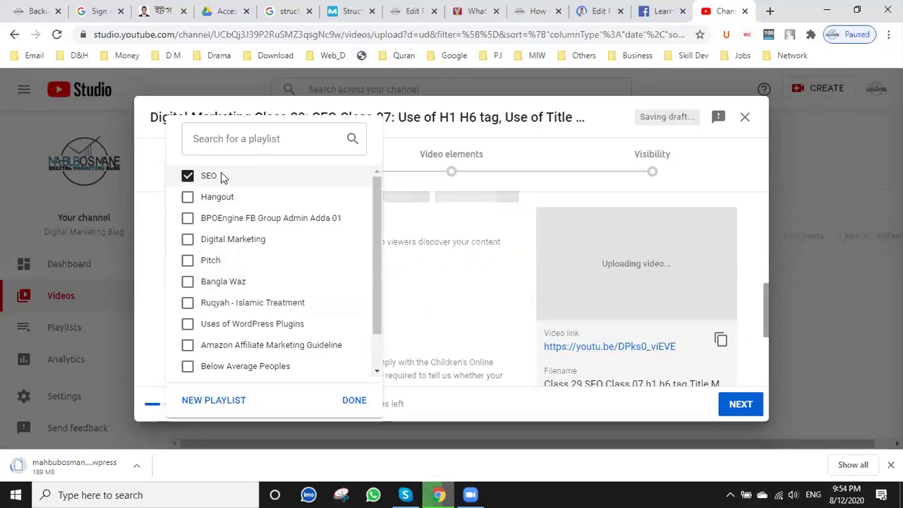
pyautogui.scroll(-1, 292, 282)
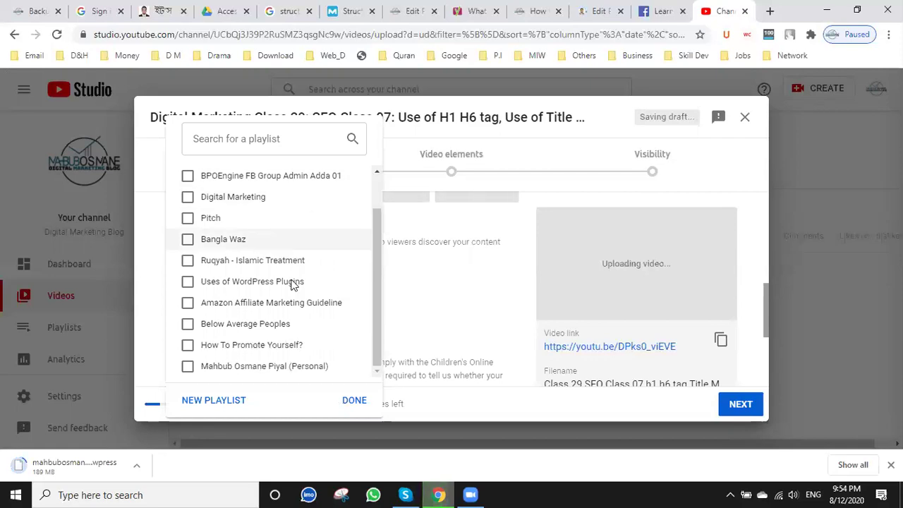
pyautogui.click(353, 400)
# Mark the video as not made for kids and continue to the Video elements step
pyautogui.scroll(-2, 300, 258)
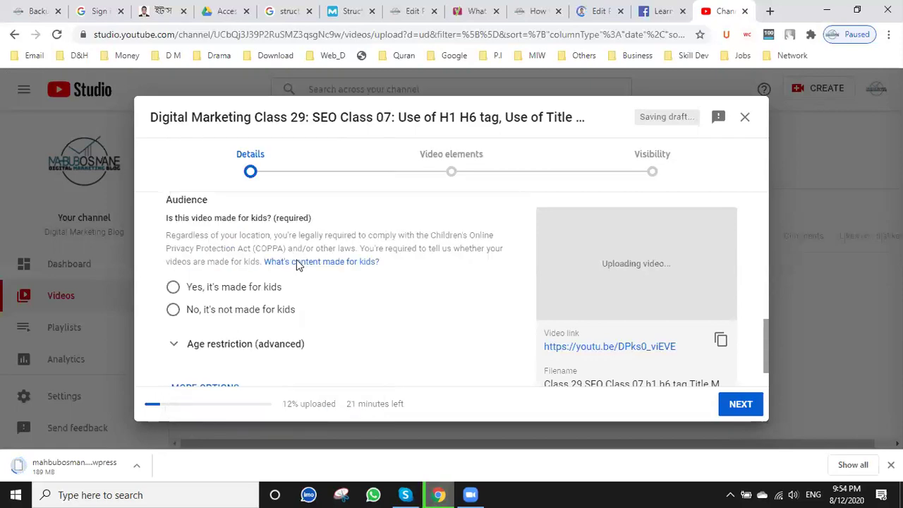
pyautogui.click(252, 314)
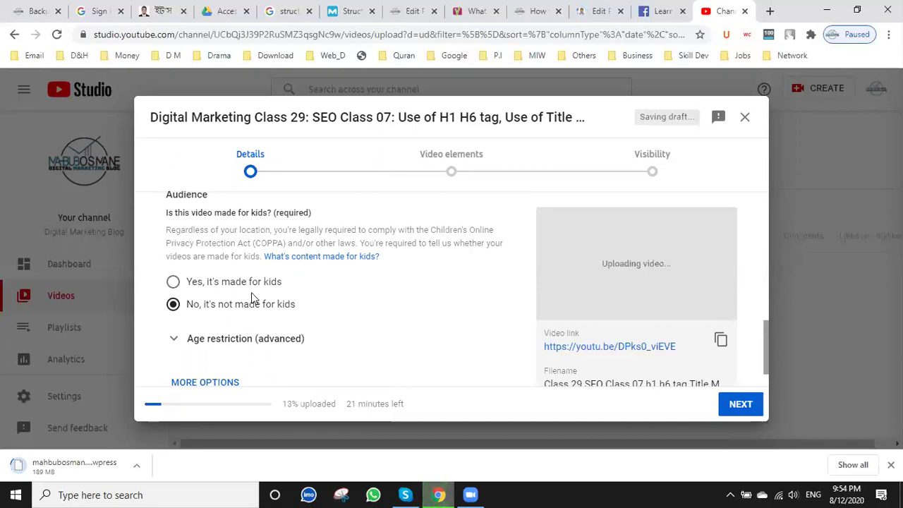
pyautogui.scroll(-1, 252, 298)
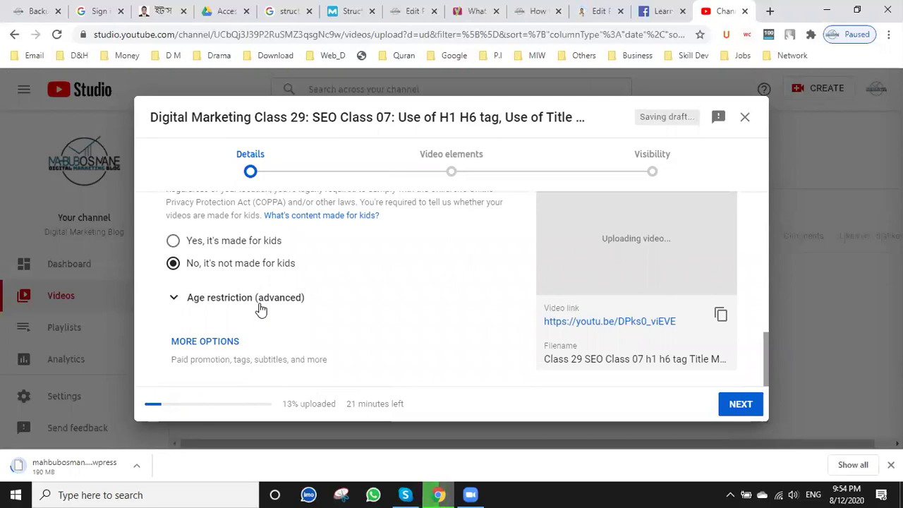
pyautogui.click(741, 405)
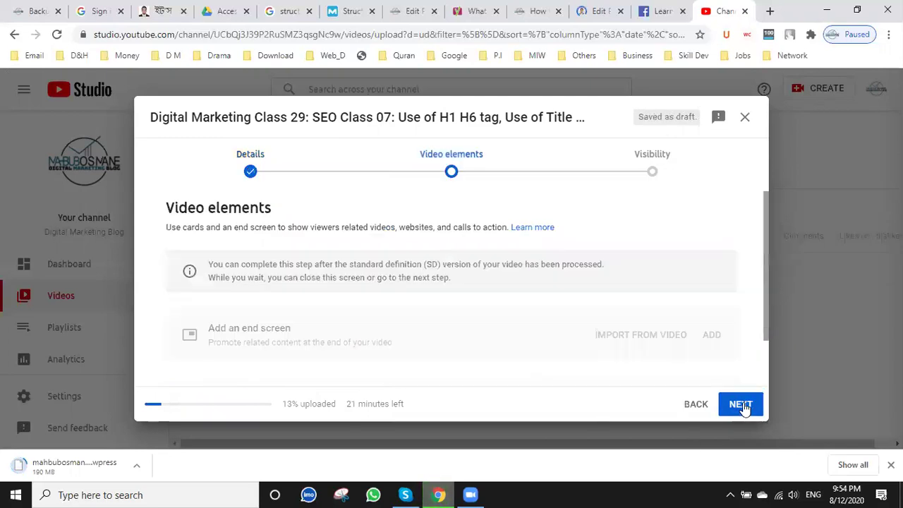
# Move past Video elements, set visibility to Public, and publish the Class 29 video
pyautogui.scroll(-1, 343, 355)
pyautogui.click(741, 405)
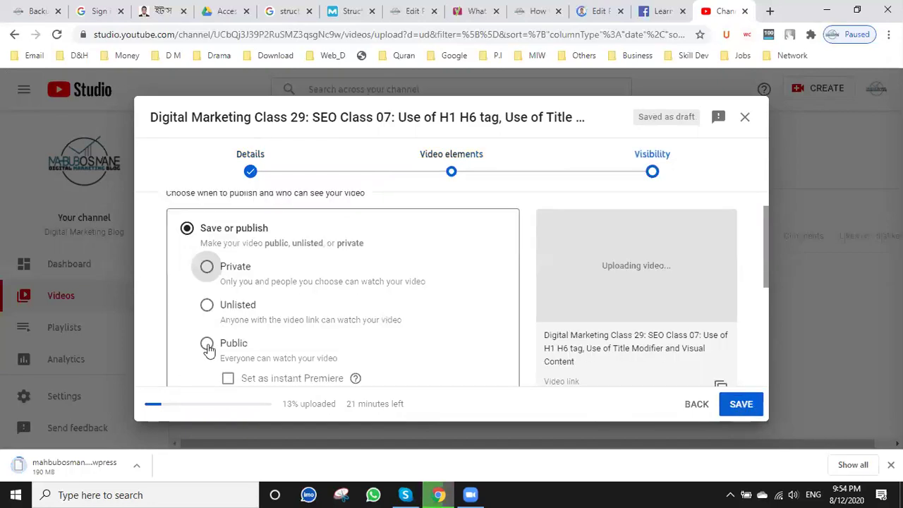
pyautogui.click(207, 344)
pyautogui.scroll(-2, 297, 342)
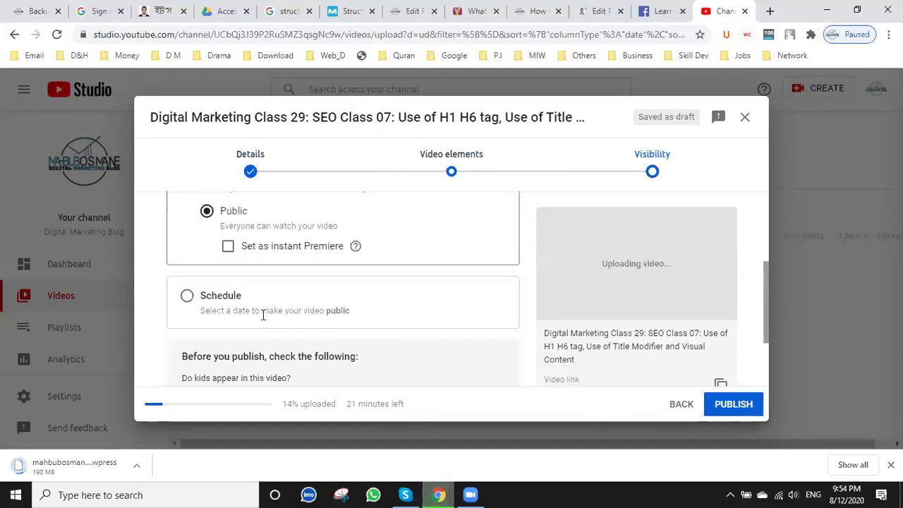
pyautogui.scroll(-1, 252, 308)
pyautogui.scroll(1, 252, 306)
pyautogui.scroll(-2, 353, 319)
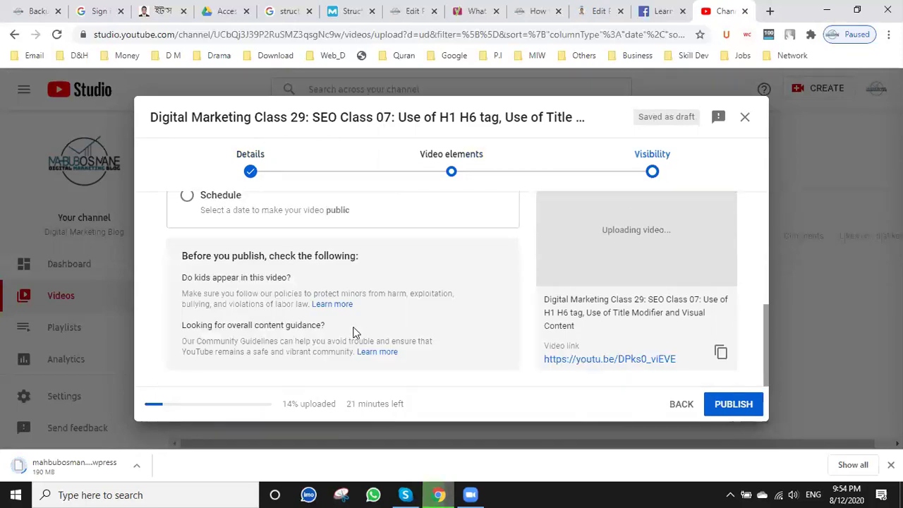
pyautogui.scroll(2, 567, 352)
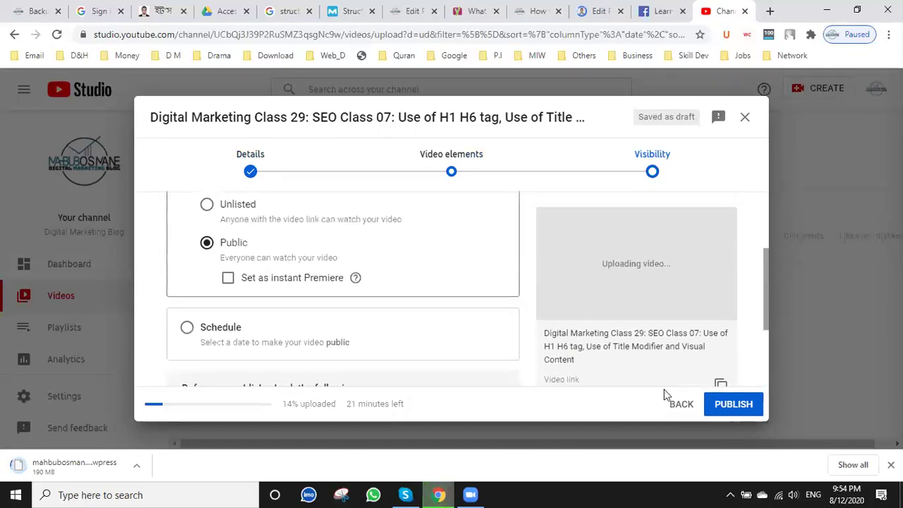
pyautogui.scroll(-2, 701, 372)
pyautogui.click(736, 407)
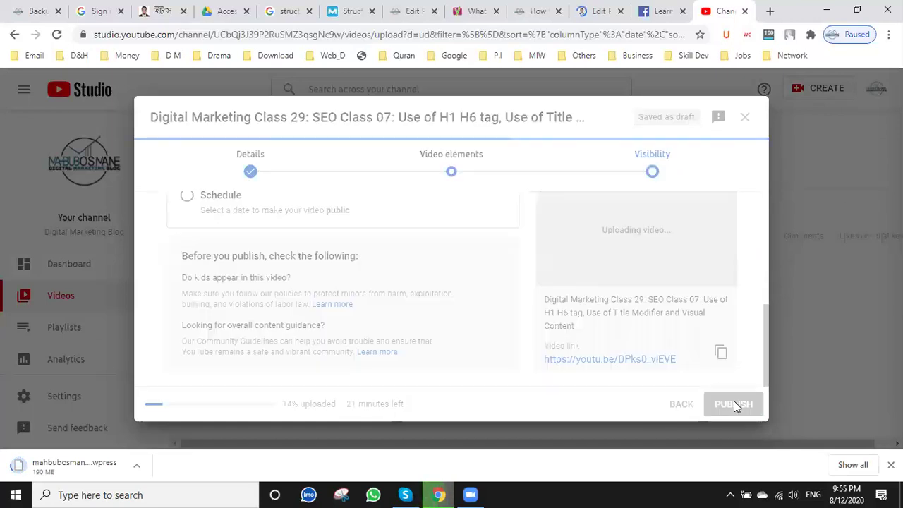
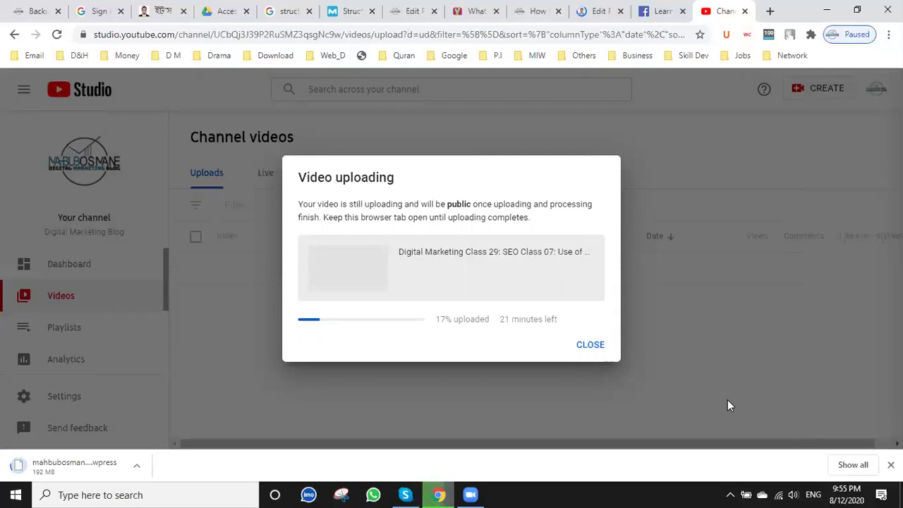
# Switch to the WordPress Edit Page tab while the Class 29 upload keeps running
pyautogui.click(602, 8)
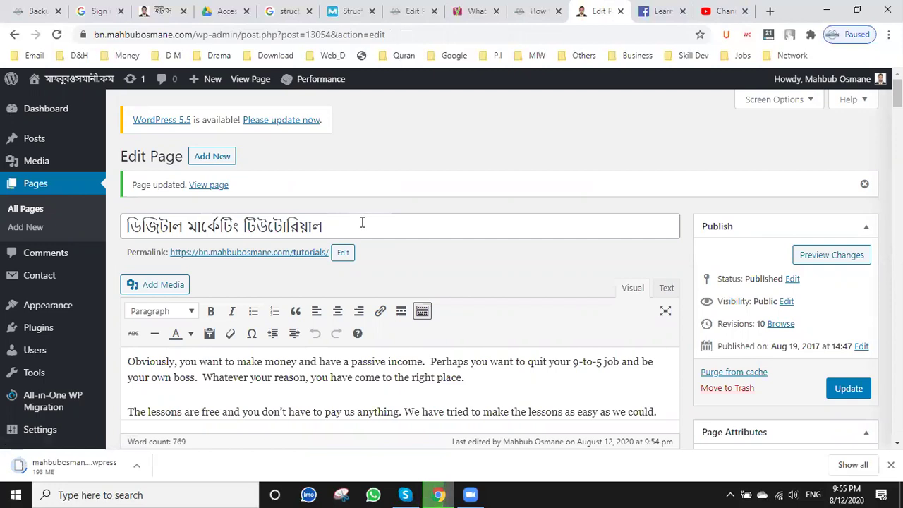
# Follow the 'Please update now' notice to the Updates page offering WordPress 5.5
pyautogui.click(293, 127)
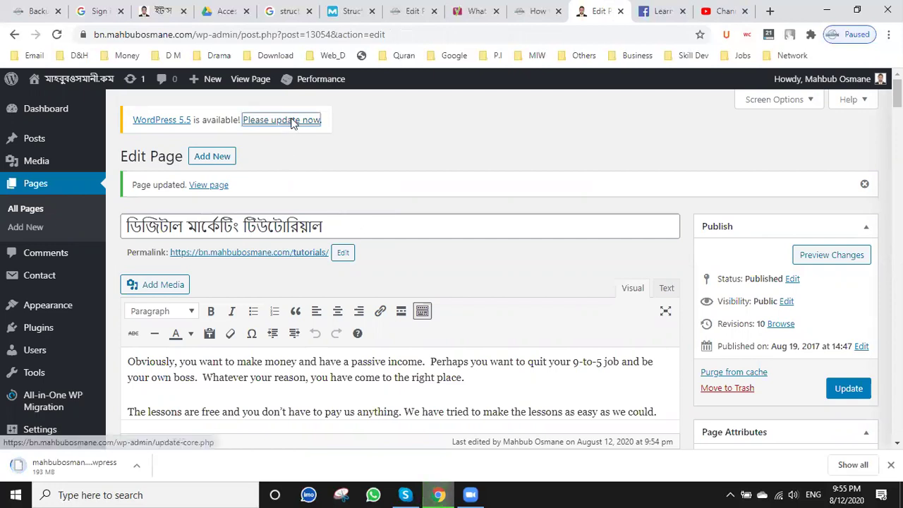
pyautogui.scroll(-3, 284, 226)
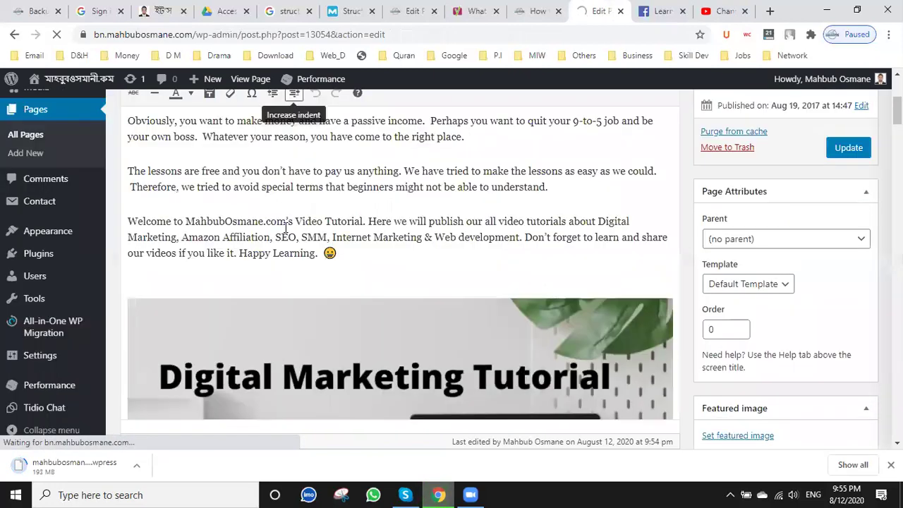
pyautogui.scroll(-5, 285, 226)
pyautogui.scroll(-8, 285, 227)
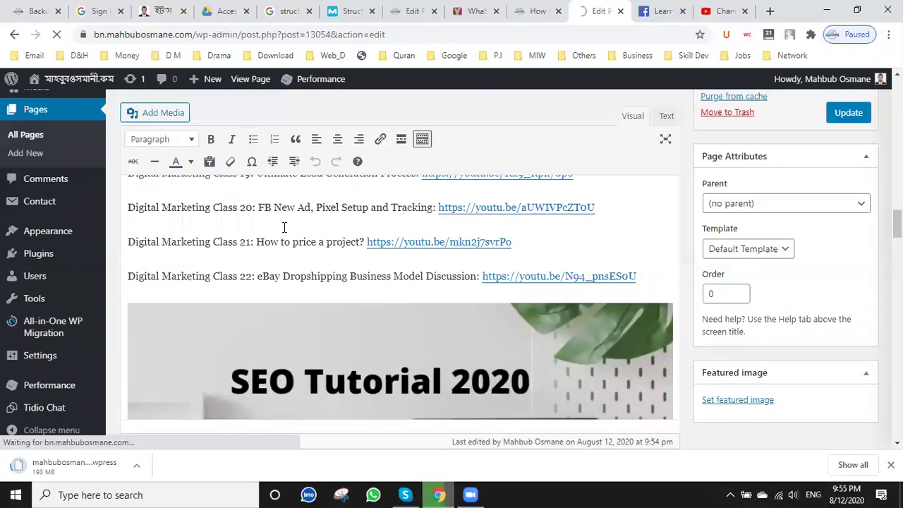
pyautogui.scroll(-5, 285, 227)
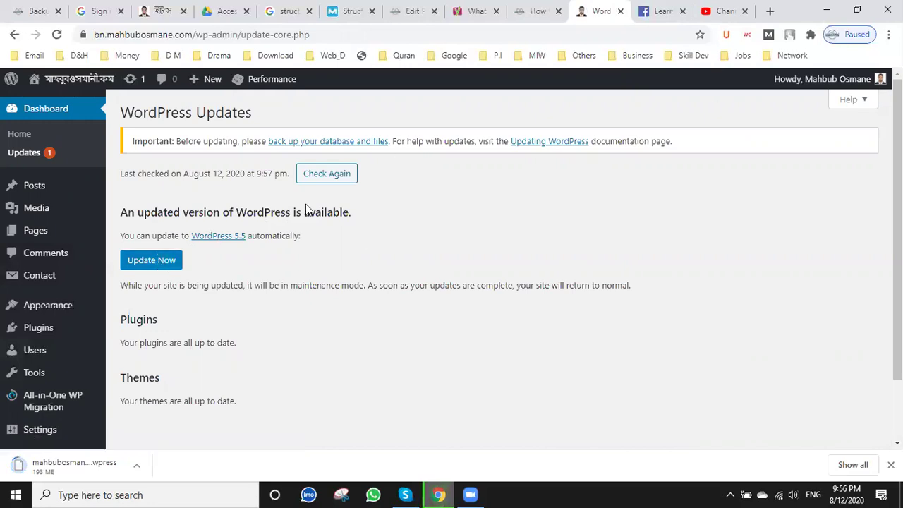
# Start the WordPress 5.5 update, check the 872 MB backup download, then return to the update
pyautogui.click(161, 262)
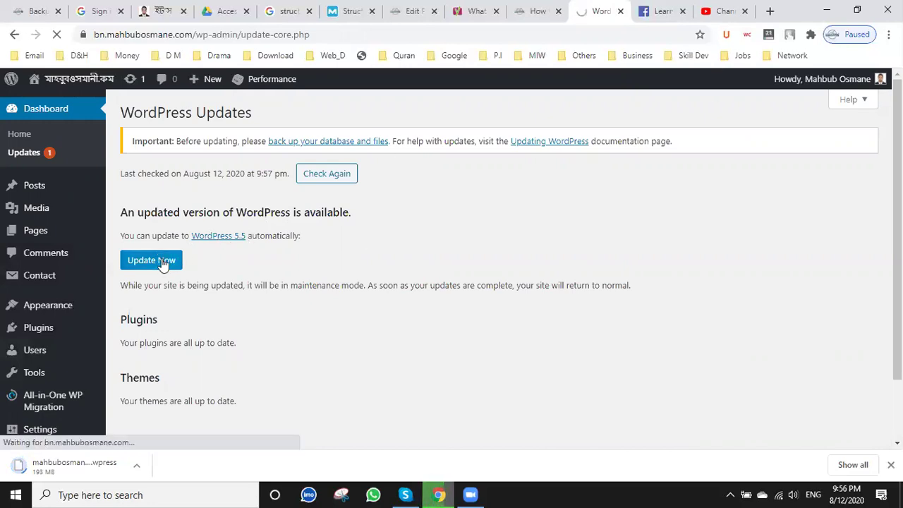
pyautogui.hotkey('ctrl', '1')
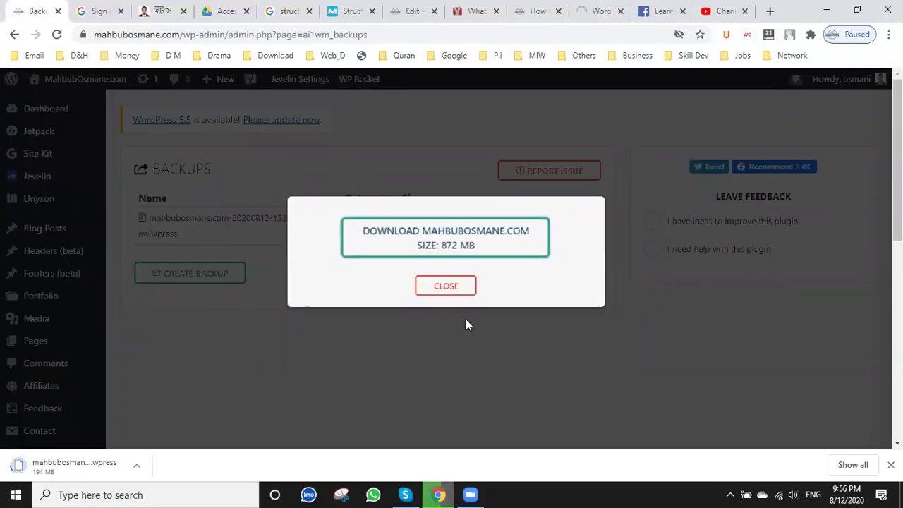
pyautogui.click(596, 7)
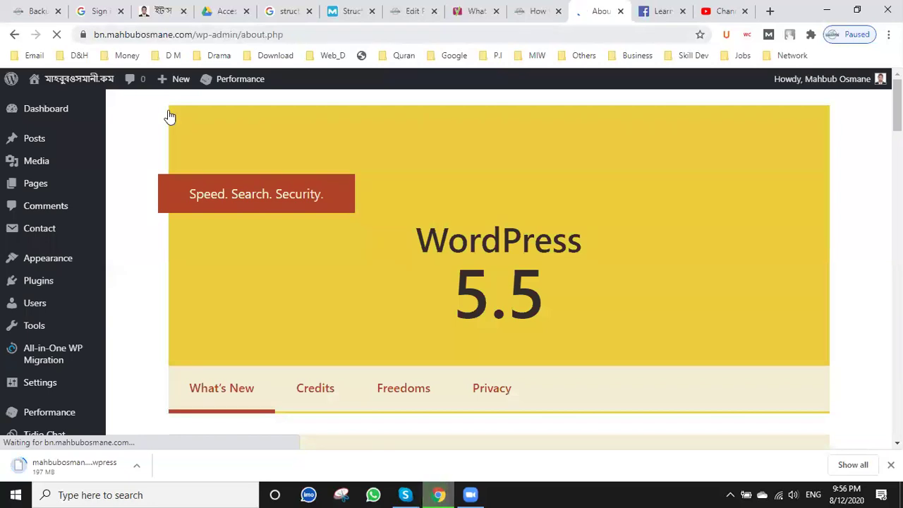
# Copy the Bangla site's domain from Chrome's address bar
pyautogui.moveTo(190, 35); pyautogui.dragTo(136, 41)
pyautogui.rightClick(136, 40)
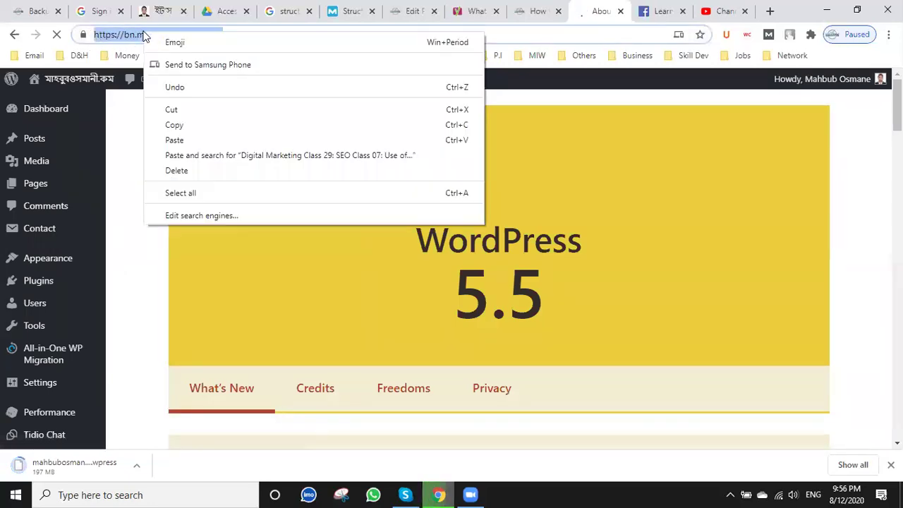
pyautogui.click(183, 125)
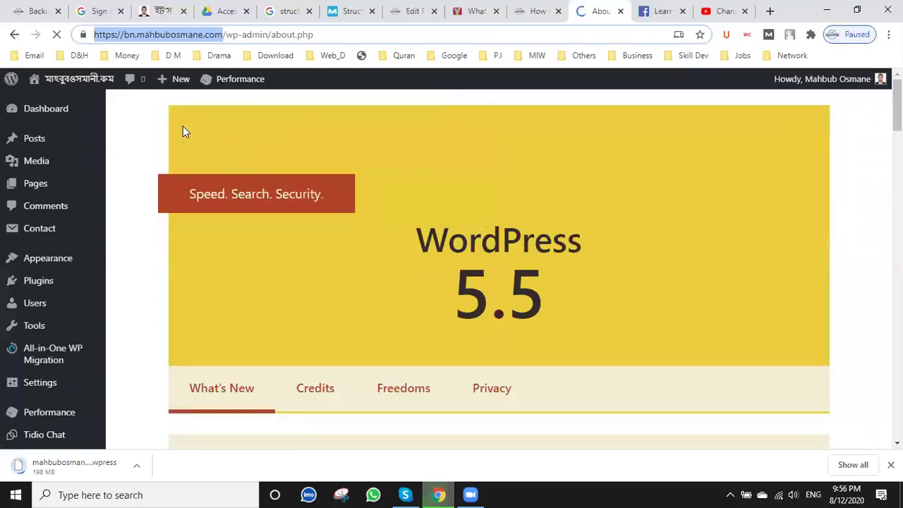
# Launch Firefox from the desktop, then return to the WordPress window
pyautogui.press('super+d')
pyautogui.doubleClick(30, 319)
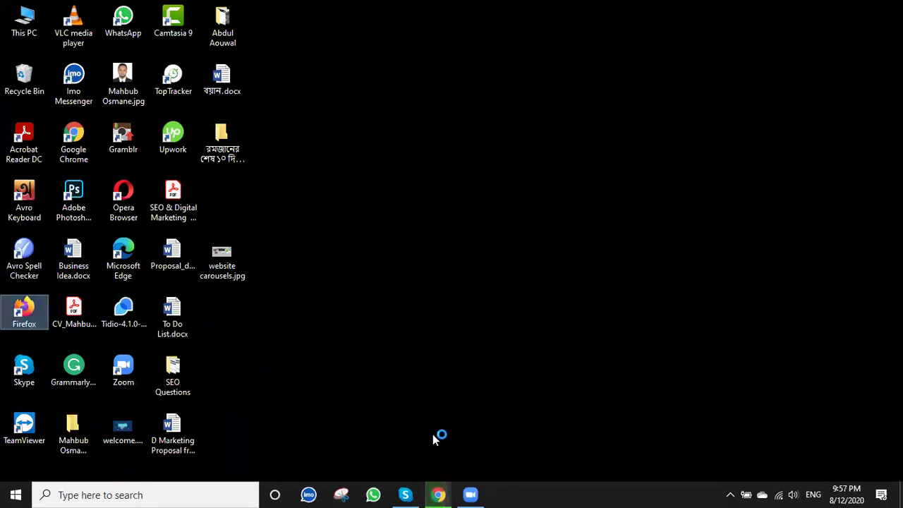
pyautogui.click(439, 494)
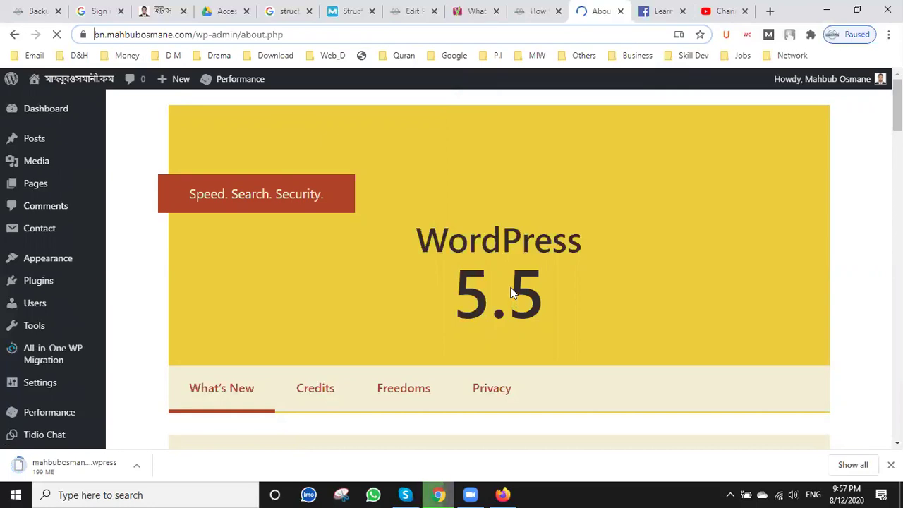
pyautogui.scroll(-4, 512, 291)
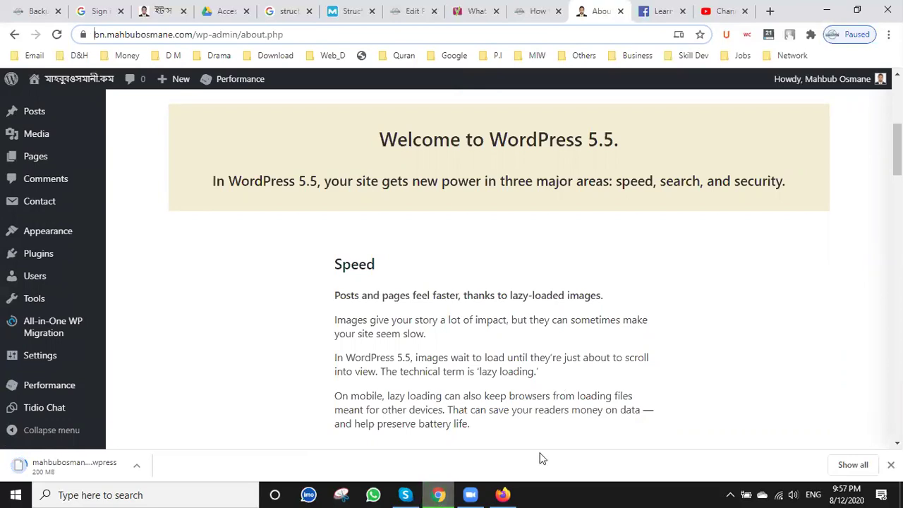
# Paste and load the Bangla site's address in Firefox and scroll through it
pyautogui.click(502, 494)
pyautogui.rightClick(243, 33)
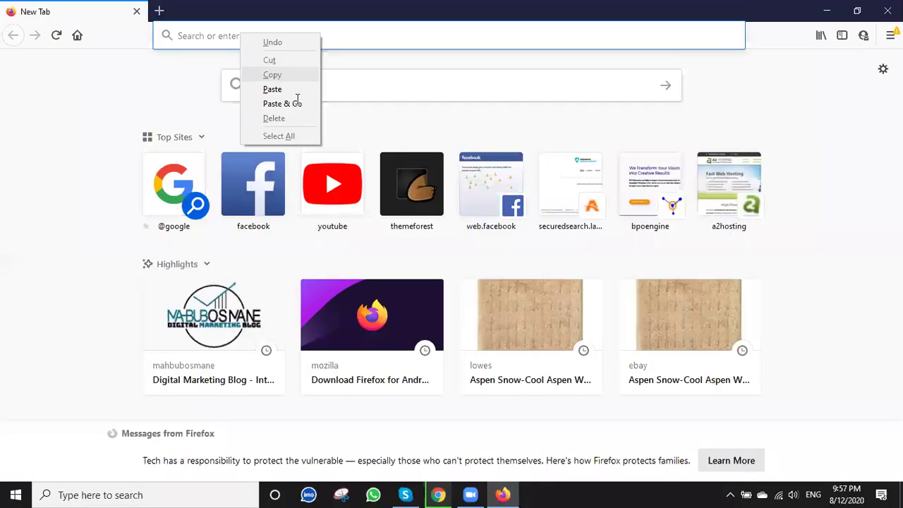
pyautogui.click(299, 106)
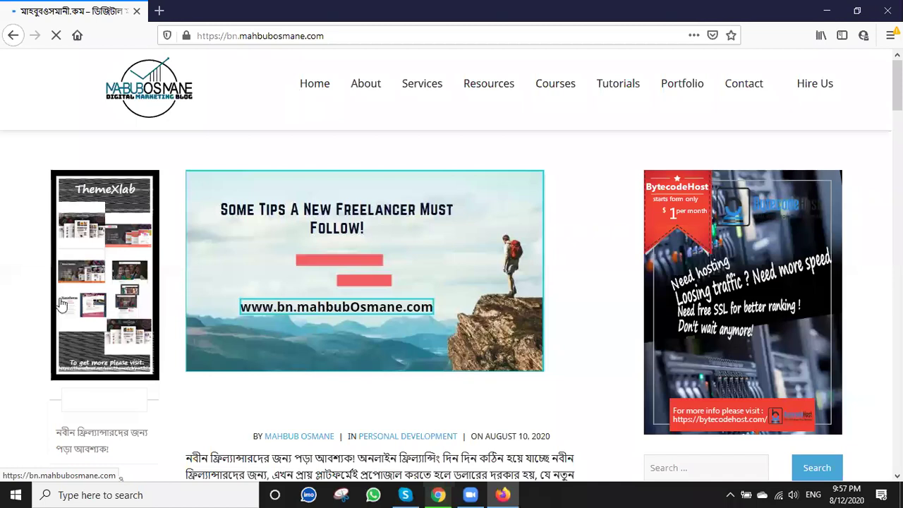
pyautogui.scroll(-5, 60, 304)
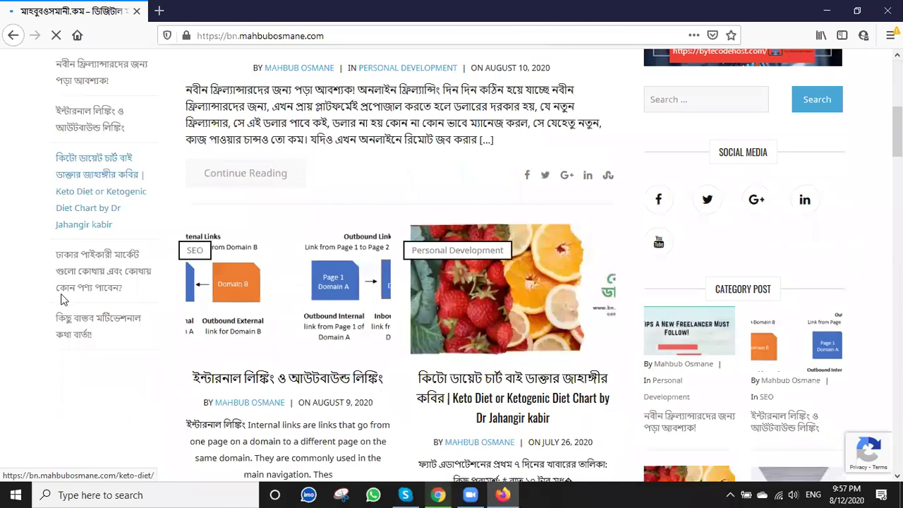
pyautogui.scroll(-6, 62, 297)
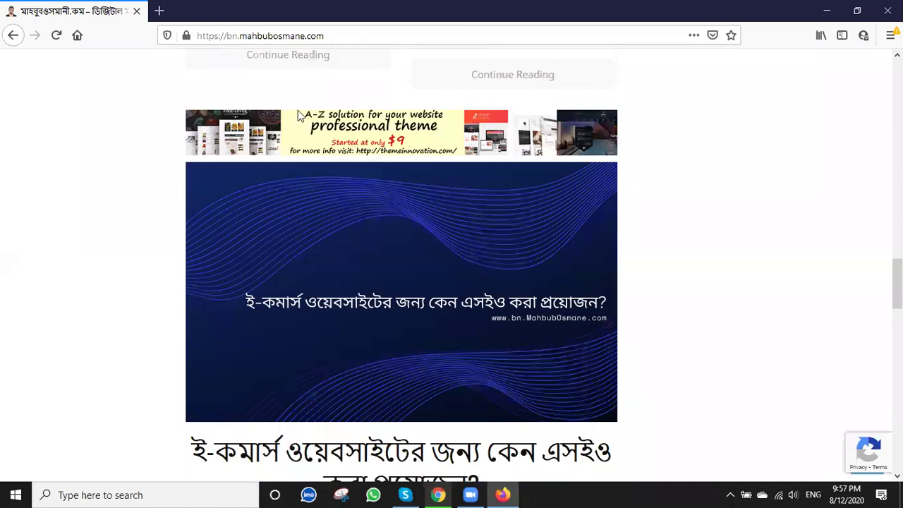
pyautogui.scroll(10, 170, 204)
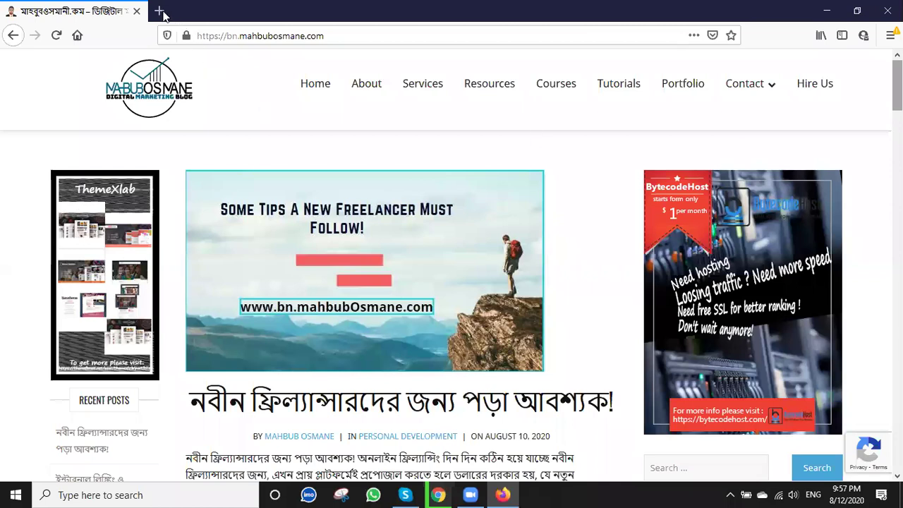
# Load the main Digital Marketing Blog site in a new tab, close the Bangla tab, and scroll it
pyautogui.click(160, 12)
pyautogui.write('ma')
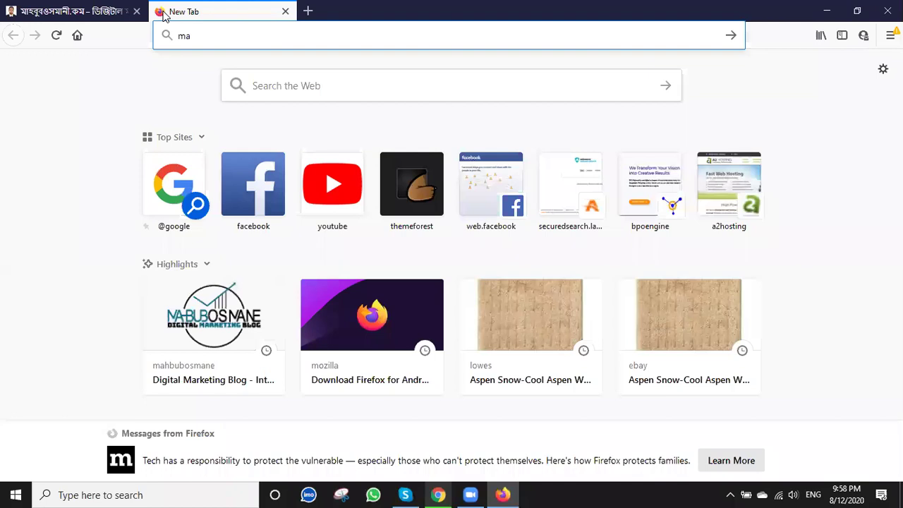
pyautogui.press('Return')
pyautogui.click(136, 11)
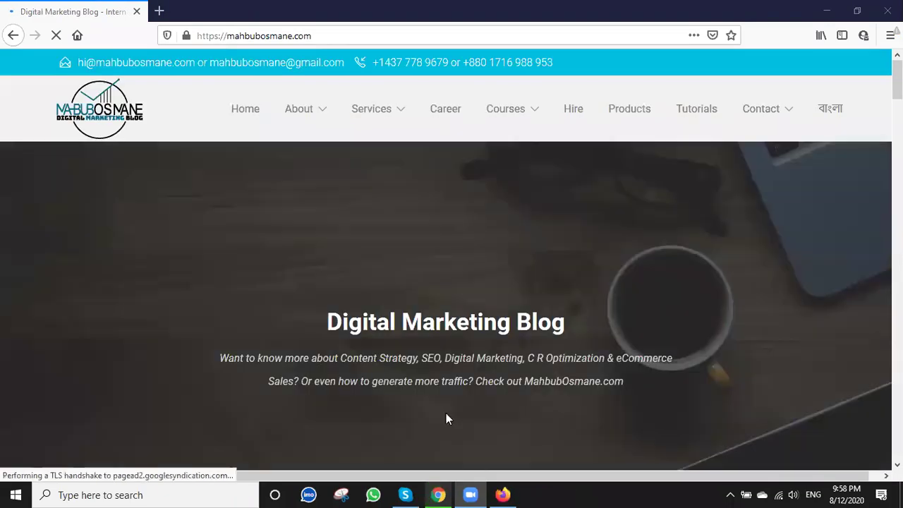
pyautogui.scroll(-4, 391, 324)
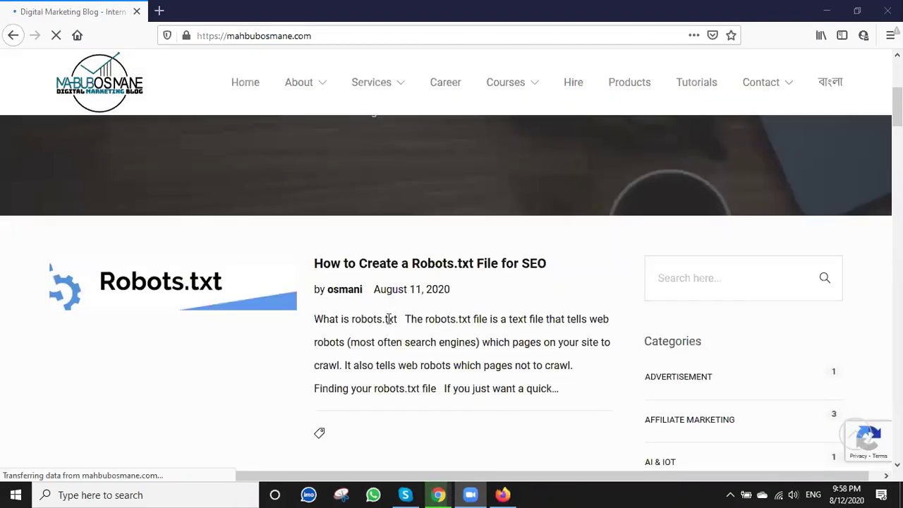
pyautogui.scroll(-4, 390, 319)
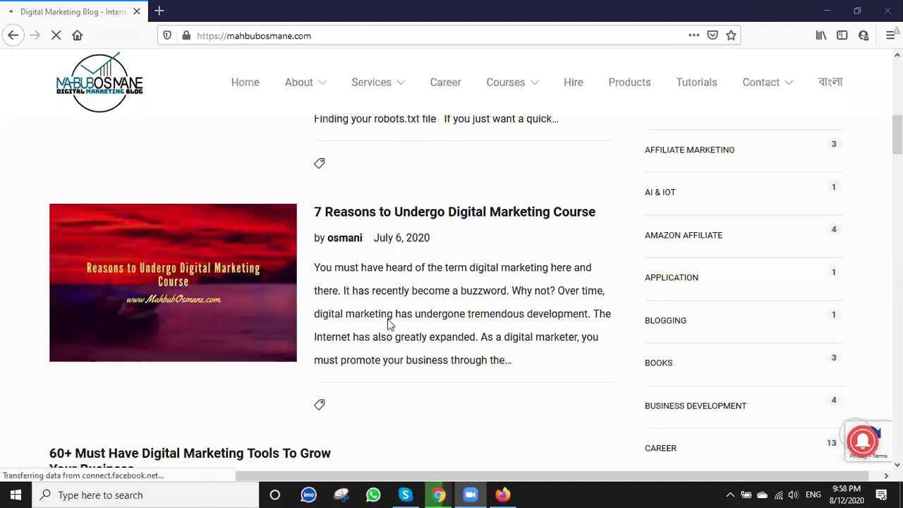
pyautogui.scroll(-8, 390, 319)
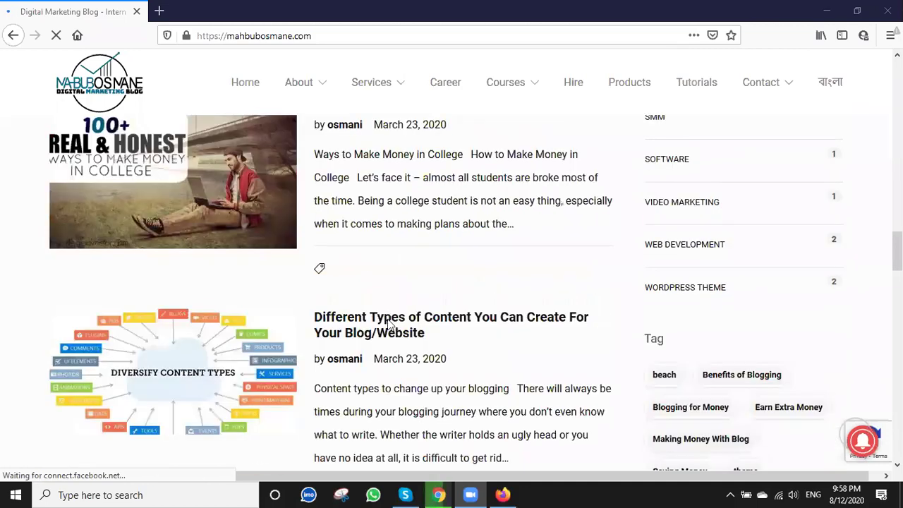
pyautogui.scroll(-5, 390, 323)
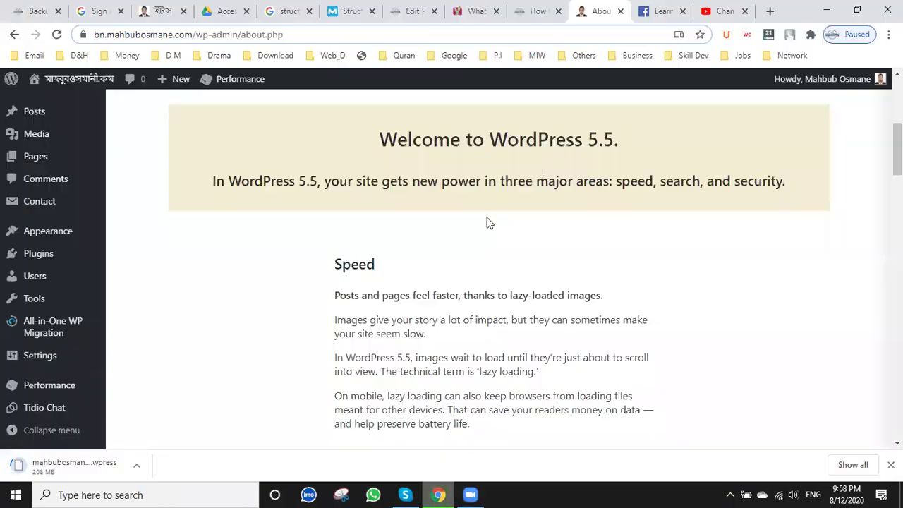
# Check the backup, open the Facebook group's 2 pending join requests, then check the Class 29 upload
pyautogui.click(31, 9)
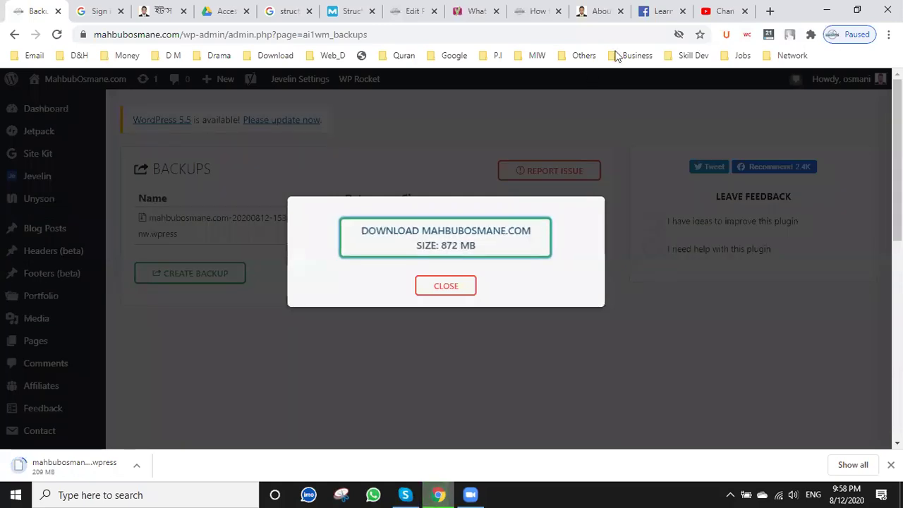
pyautogui.click(663, 11)
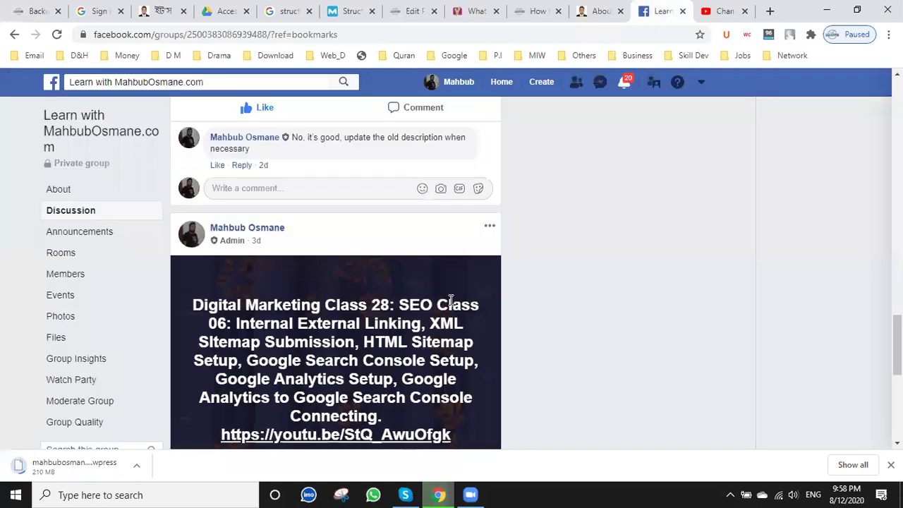
pyautogui.scroll(15, 450, 299)
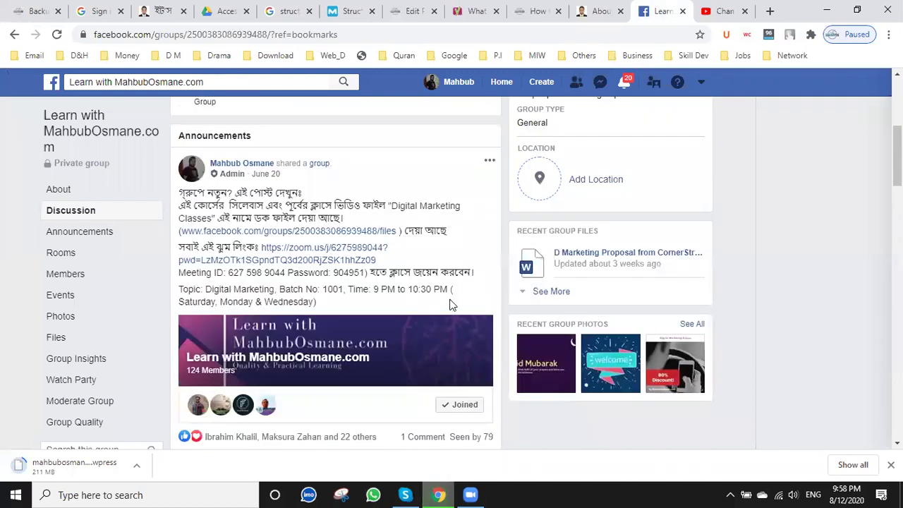
pyautogui.scroll(4, 449, 305)
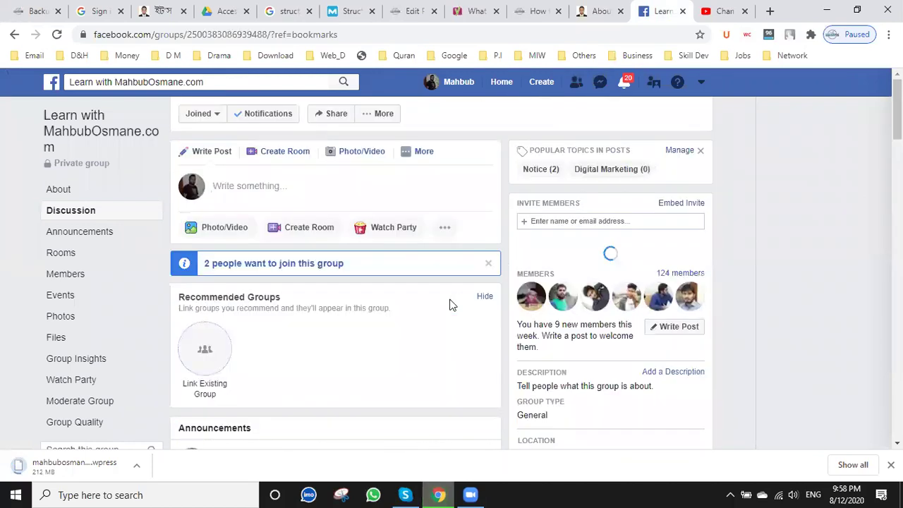
pyautogui.click(260, 265)
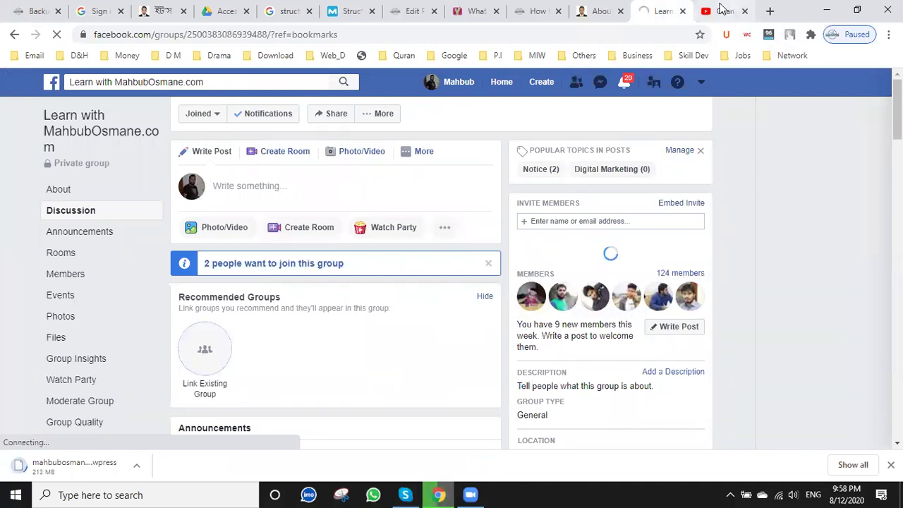
pyautogui.click(723, 10)
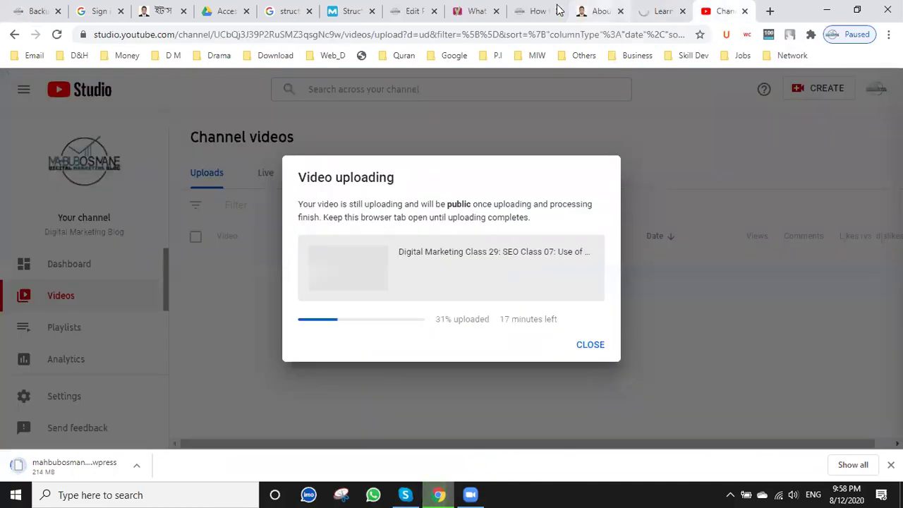
# Look over the robots.txt post, Structured Data editor and WordPress 5.5 About page, then return to Facebook
pyautogui.click(534, 11)
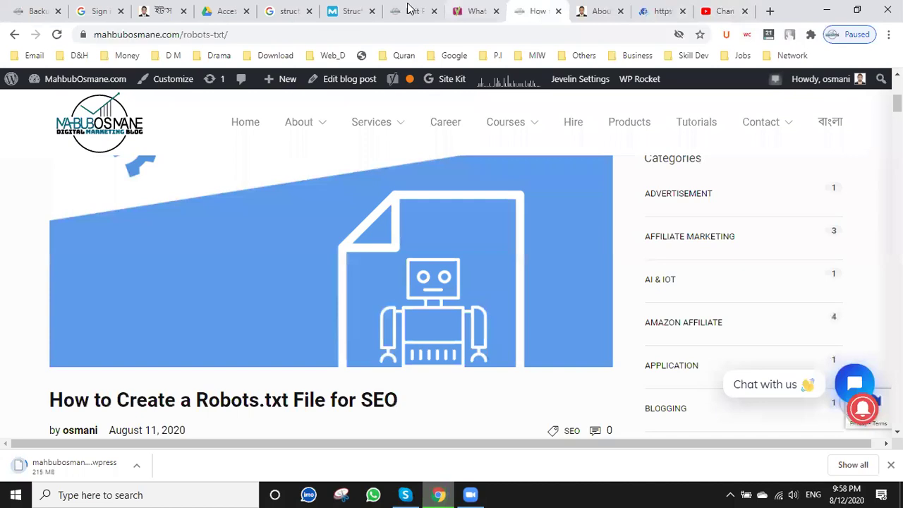
pyautogui.click(408, 10)
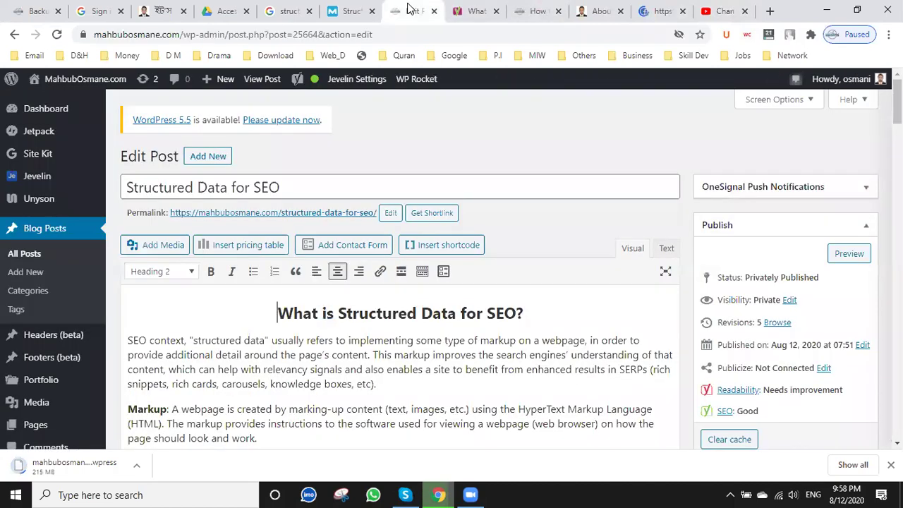
pyautogui.click(534, 10)
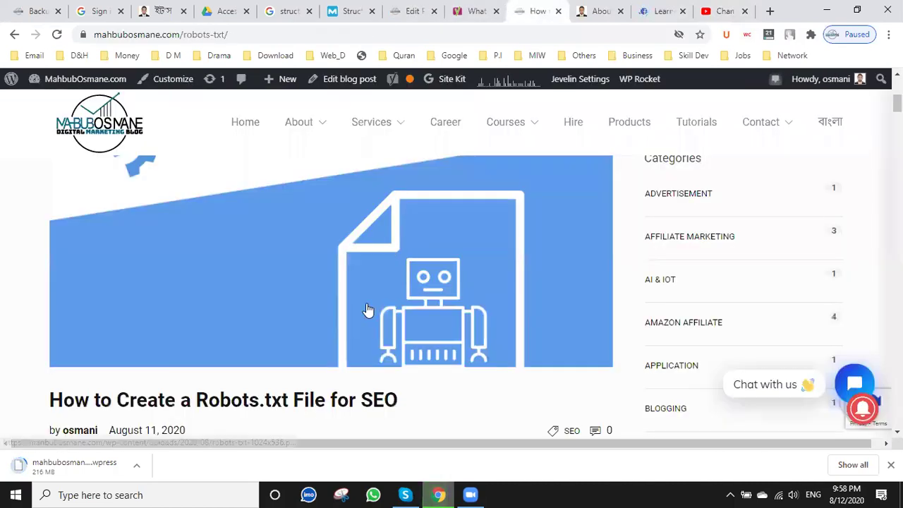
pyautogui.click(601, 10)
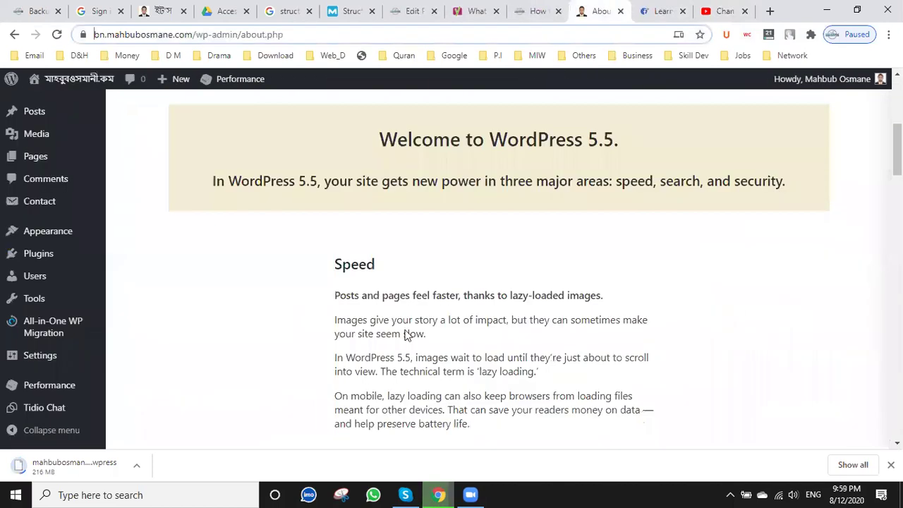
pyautogui.scroll(-8, 176, 334)
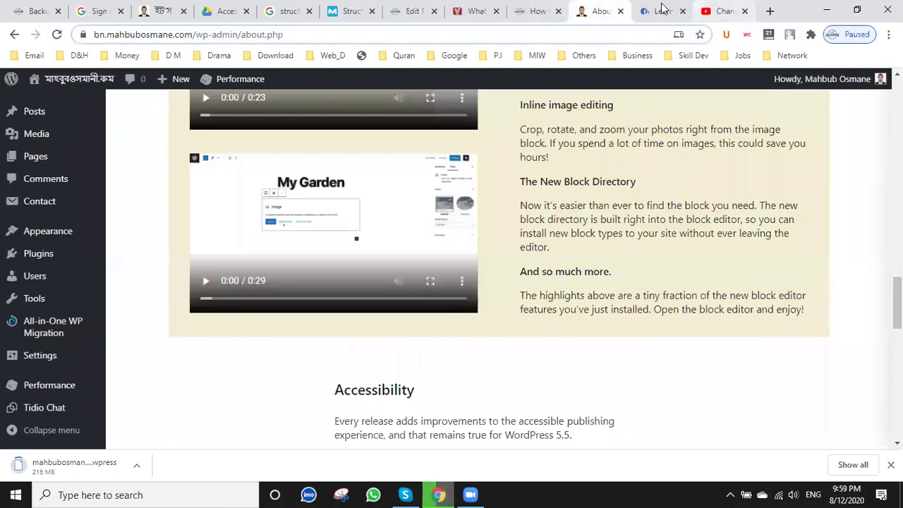
pyautogui.click(663, 10)
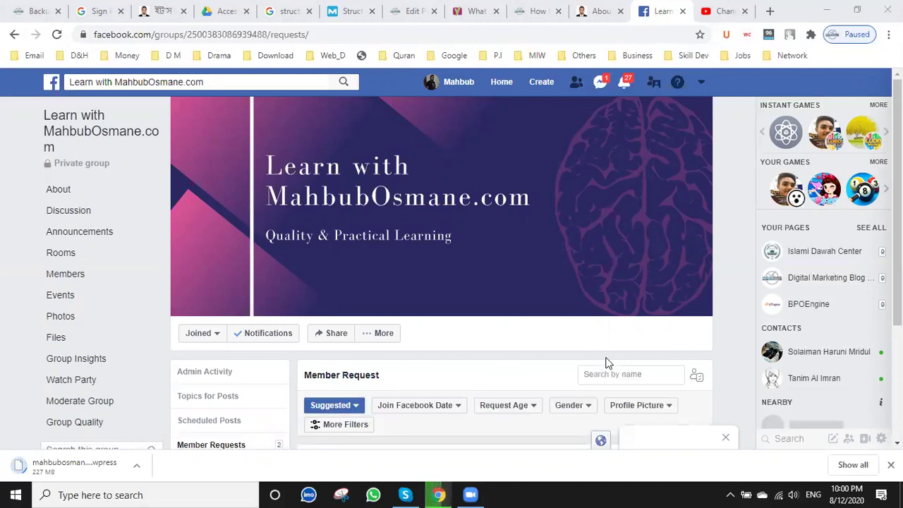
# Scroll down to the Member Request panel listing the two pending join requests
pyautogui.scroll(-3, 489, 362)
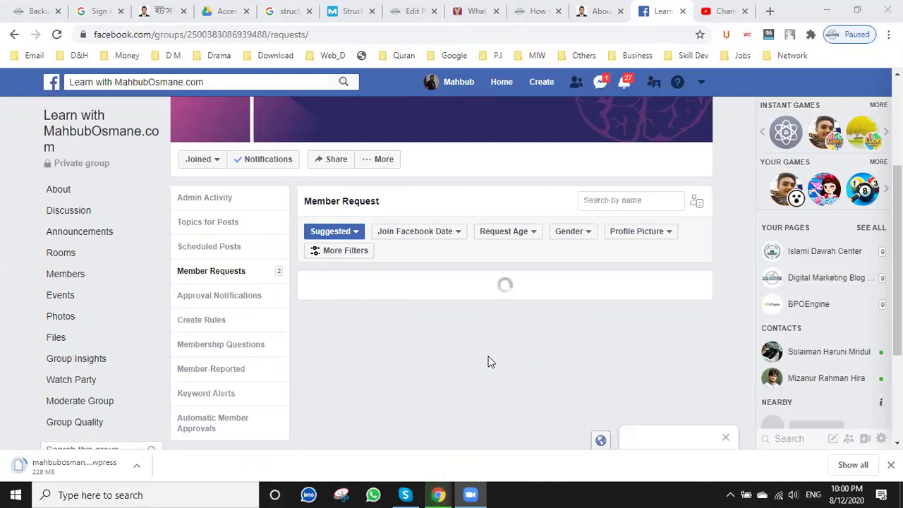
pyautogui.scroll(-2, 491, 362)
pyautogui.scroll(5, 491, 362)
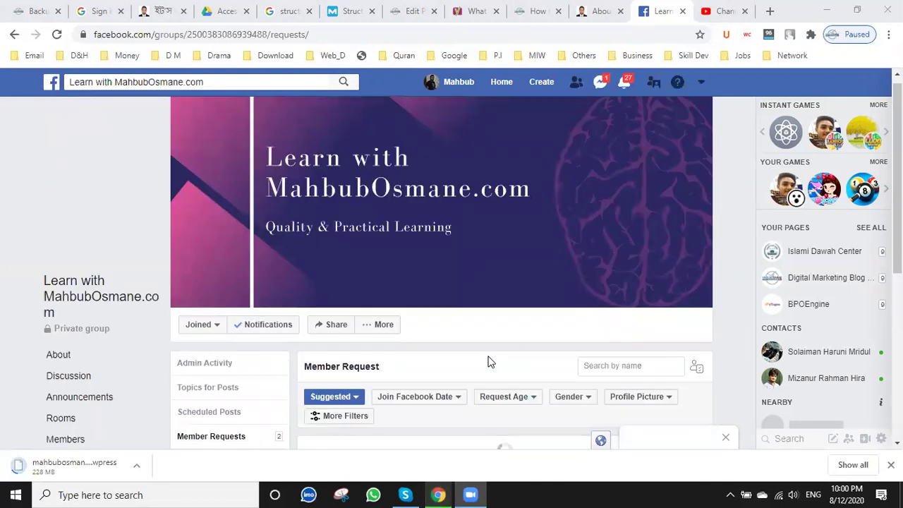
pyautogui.scroll(-2, 491, 362)
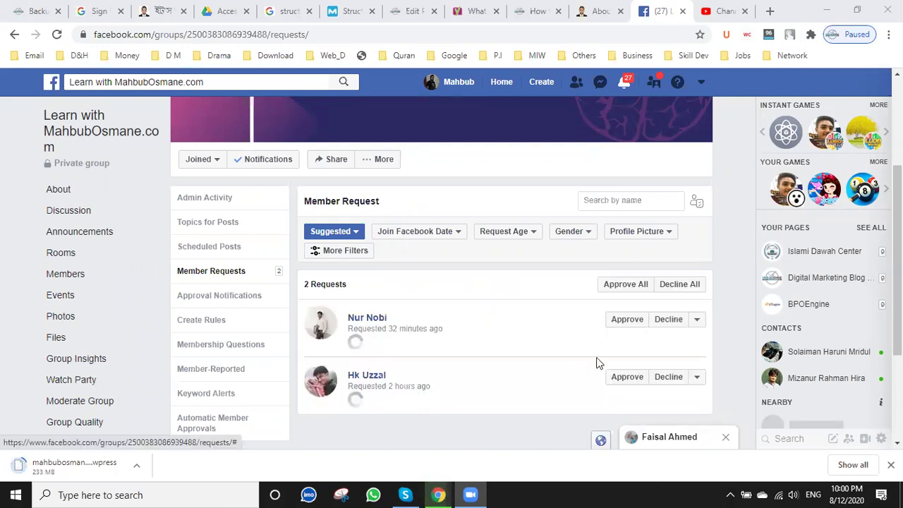
# Approve both pending join requests, then head to the account's profile page
pyautogui.click(626, 321)
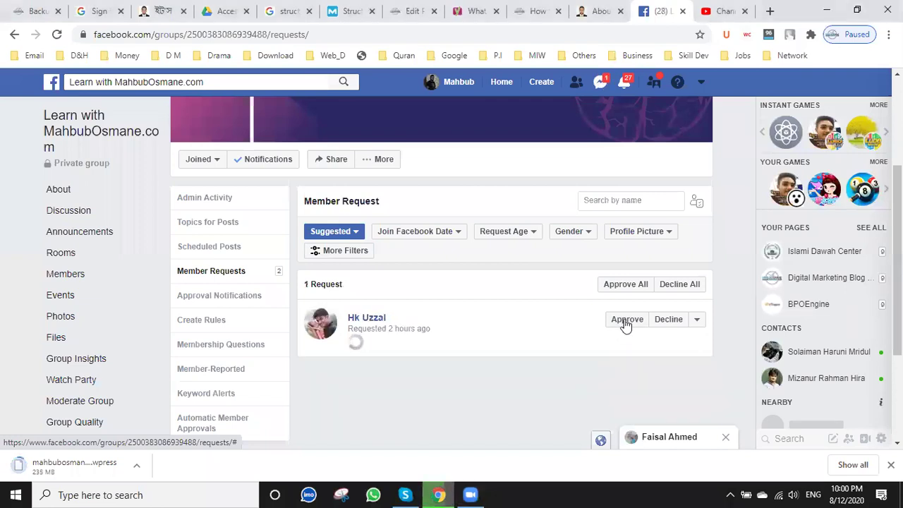
pyautogui.click(625, 322)
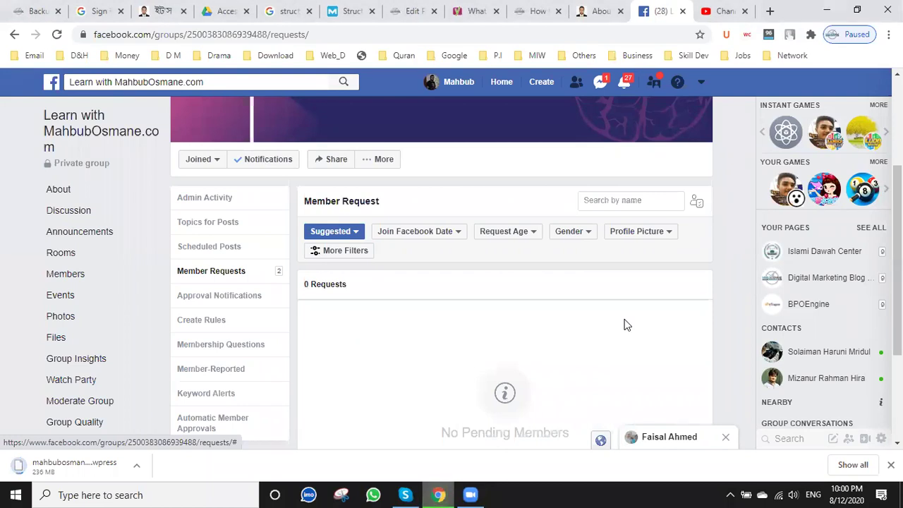
pyautogui.scroll(-2, 624, 326)
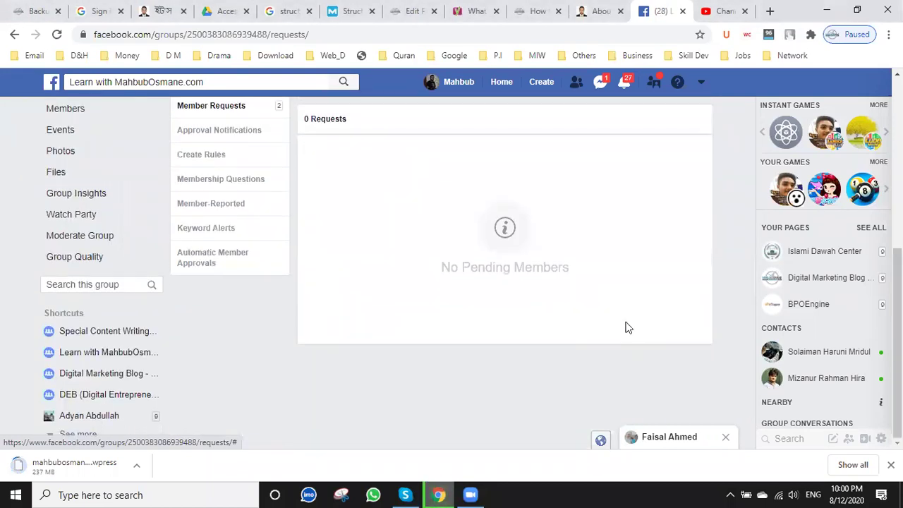
pyautogui.scroll(4, 628, 327)
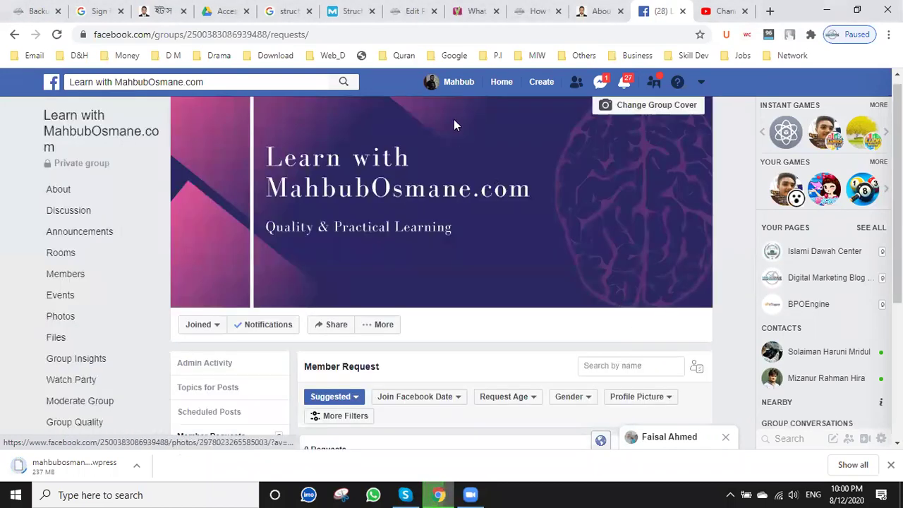
pyautogui.scroll(-3, 459, 88)
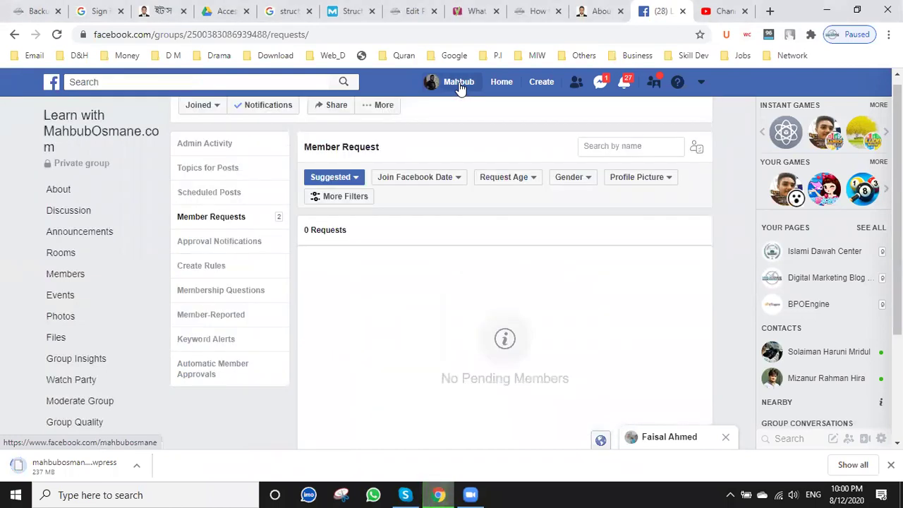
pyautogui.click(457, 83)
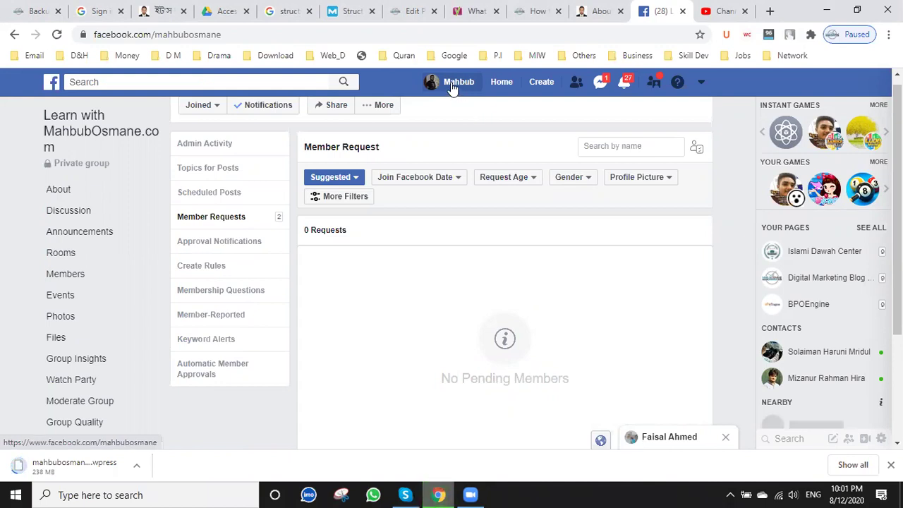
# Open the profile in a new tab and return to the group's member requests
pyautogui.rightClick(454, 84)
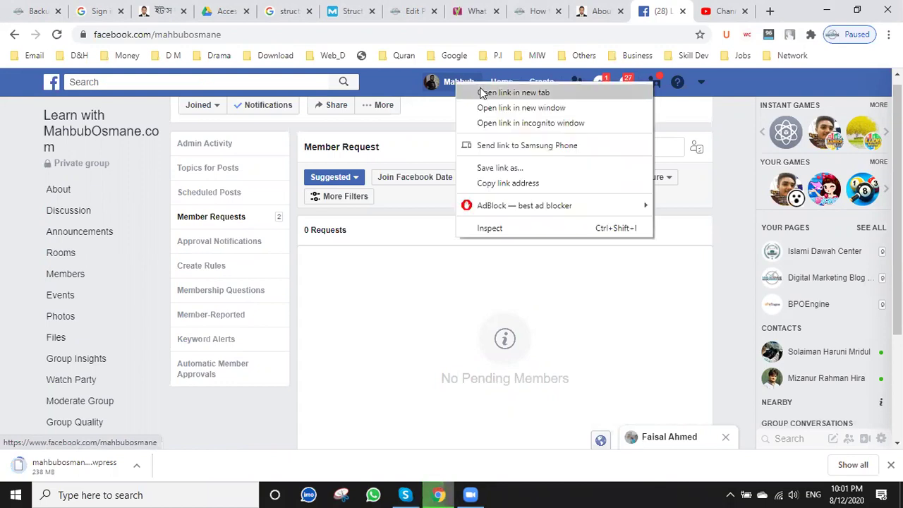
pyautogui.click(482, 94)
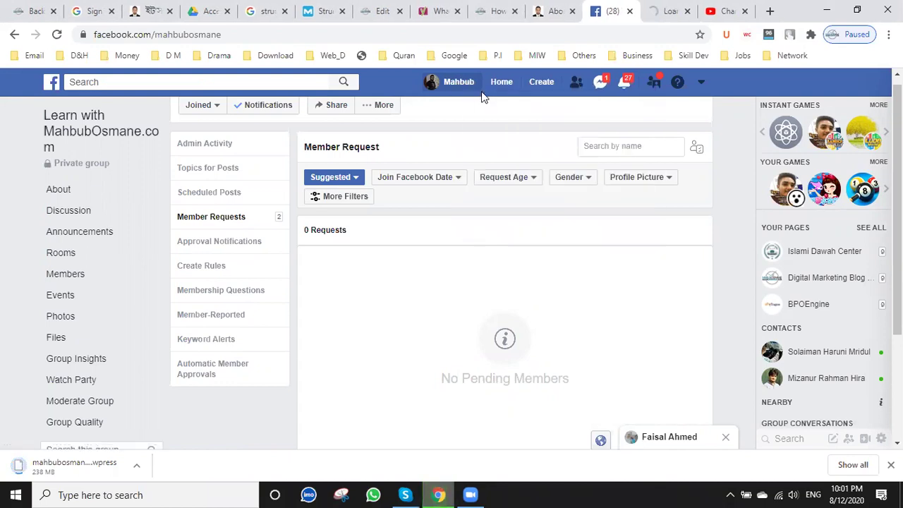
pyautogui.click(665, 10)
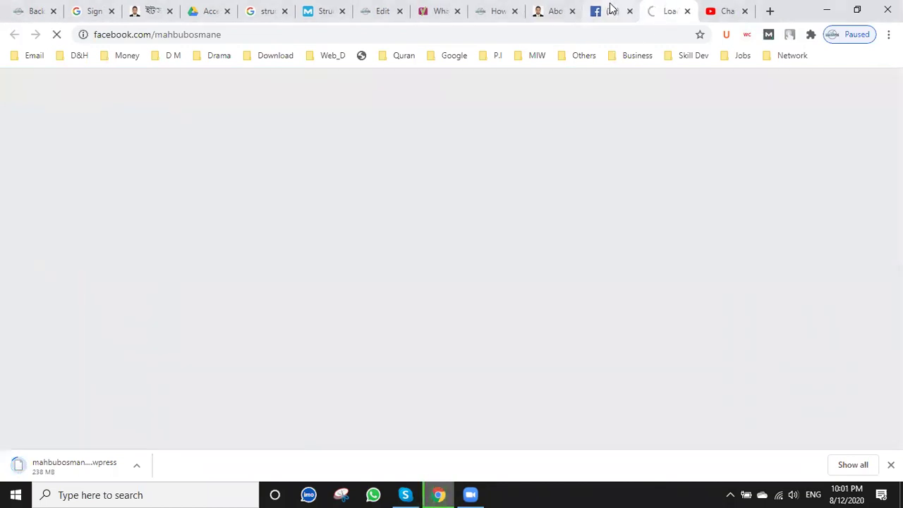
pyautogui.click(611, 8)
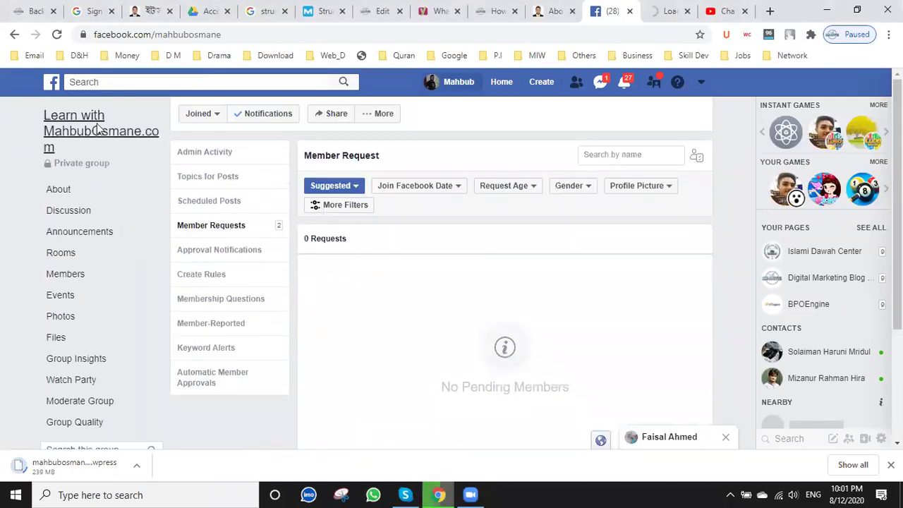
# Glance at the WordPress 5.5 About page and member requests, then check the 872 MB backup download
pyautogui.click(554, 9)
pyautogui.scroll(-9, 466, 293)
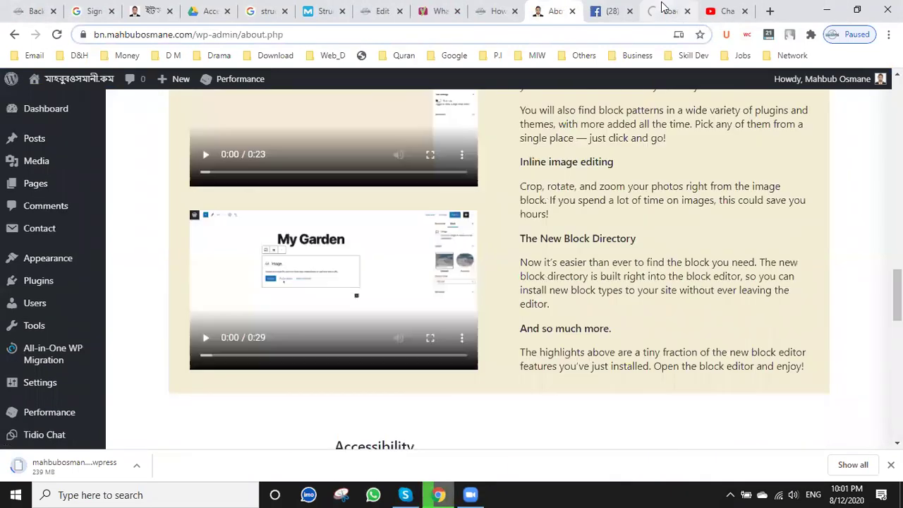
pyautogui.click(611, 9)
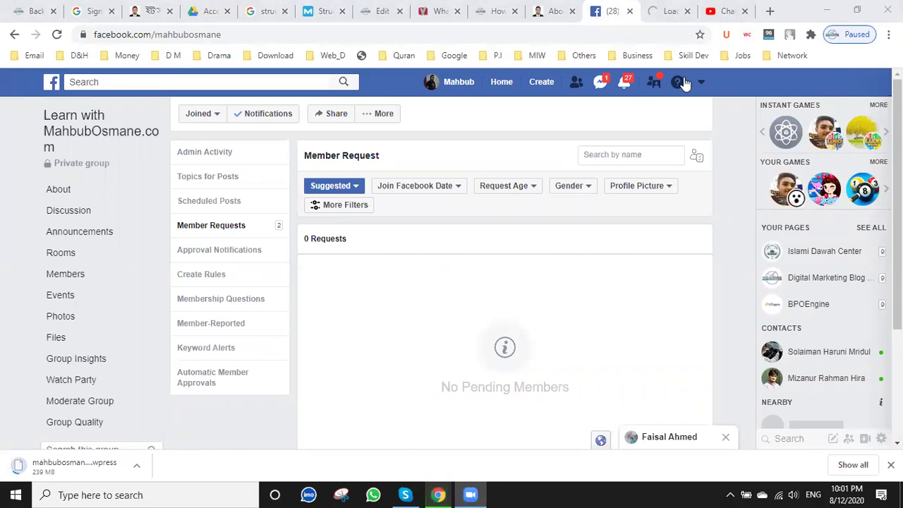
pyautogui.scroll(-2, 38, 324)
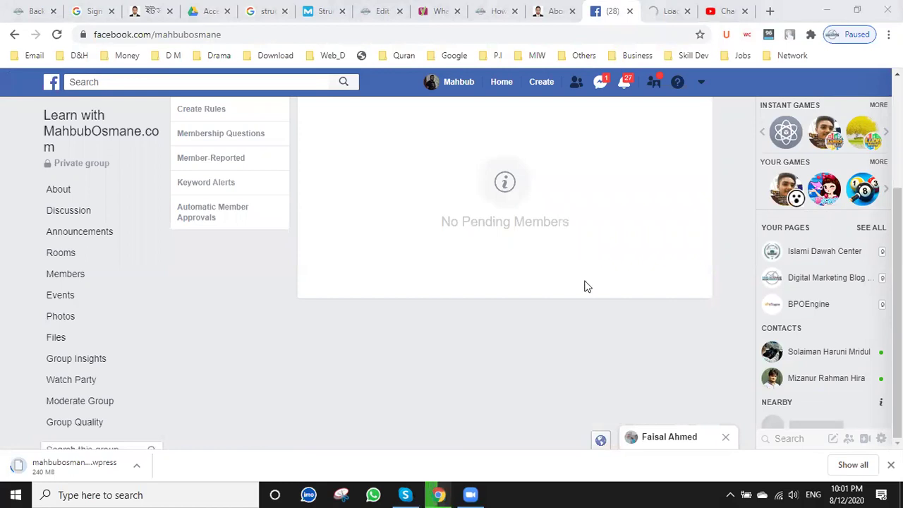
pyautogui.scroll(2, 585, 286)
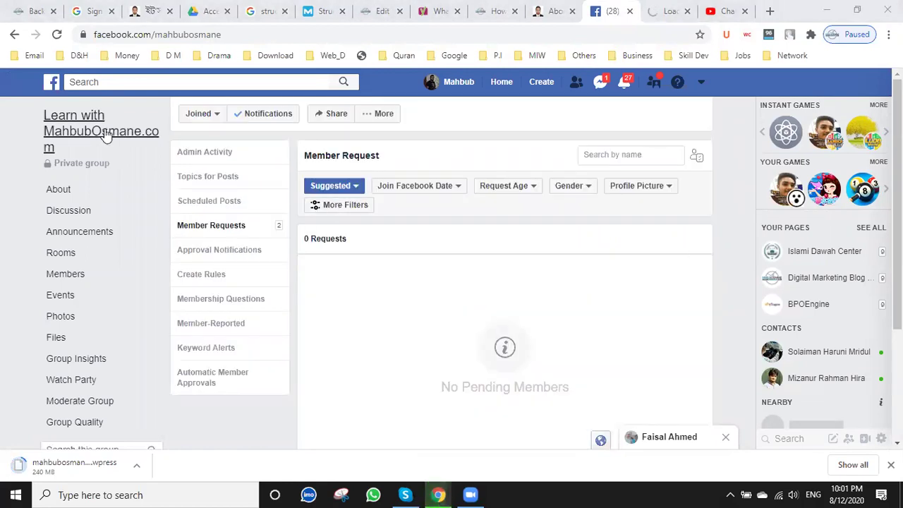
pyautogui.click(674, 9)
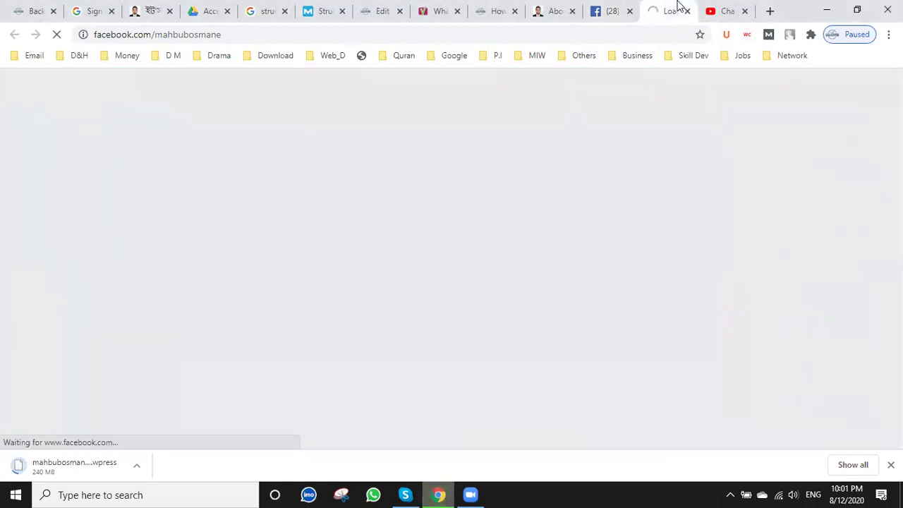
pyautogui.click(21, 8)
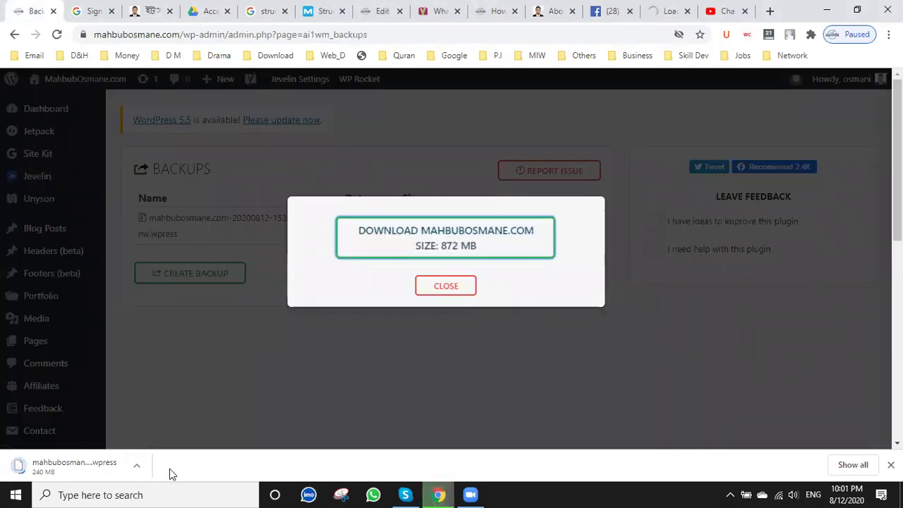
# Return to the Facebook group's member requests tab while the 872 MB backup downloads
pyautogui.click(611, 11)
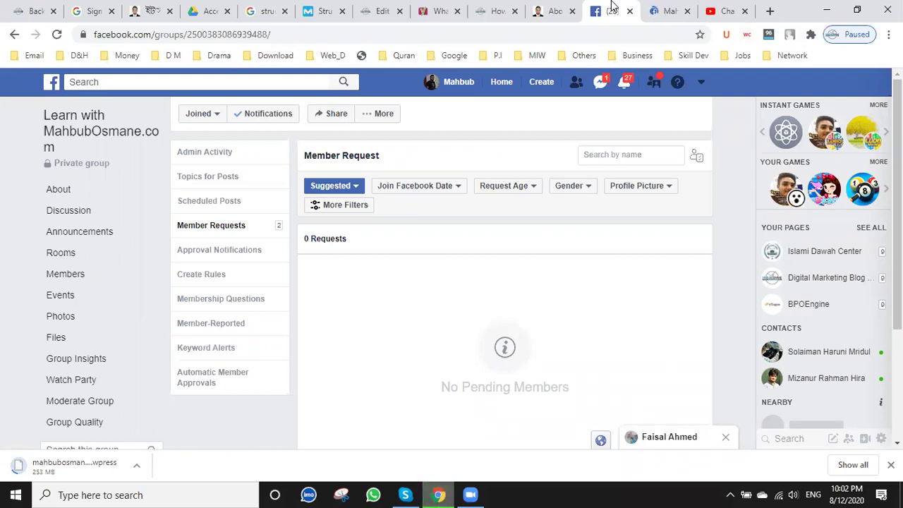
# Load the Bangla site's /tutorials page in place of its 5.5 About page, then return to the group tab
pyautogui.click(660, 5)
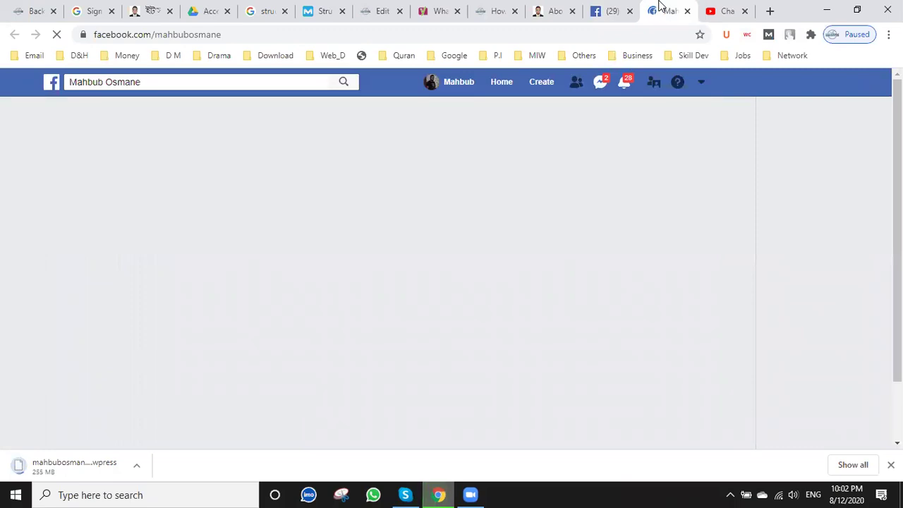
pyautogui.click(612, 10)
pyautogui.click(554, 11)
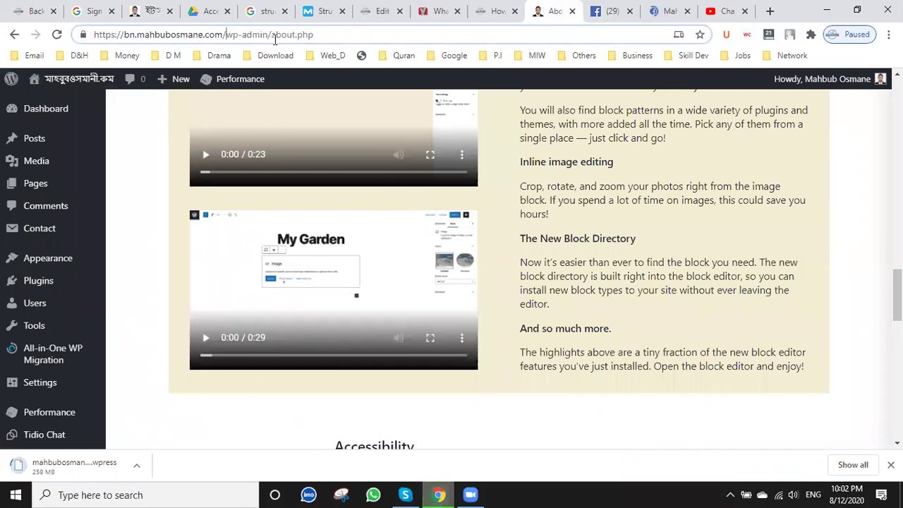
pyautogui.moveTo(226, 35); pyautogui.dragTo(401, 36)
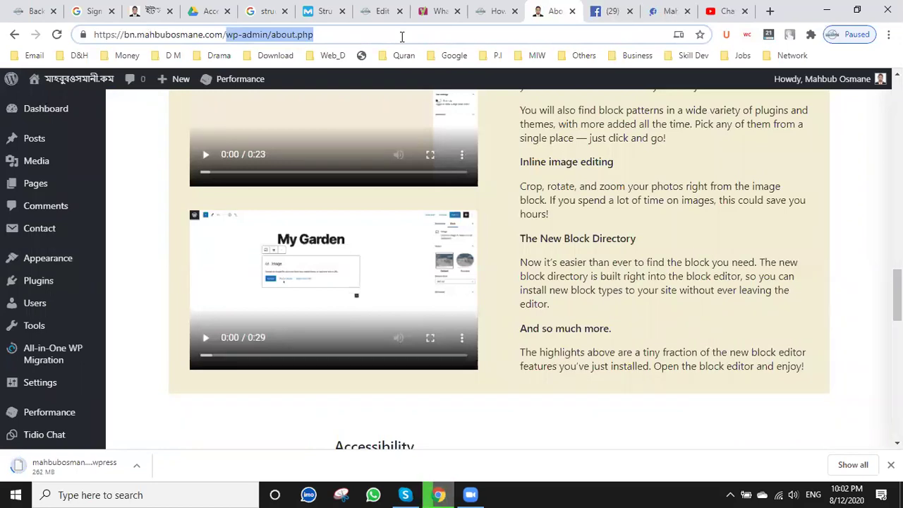
pyautogui.write('w')
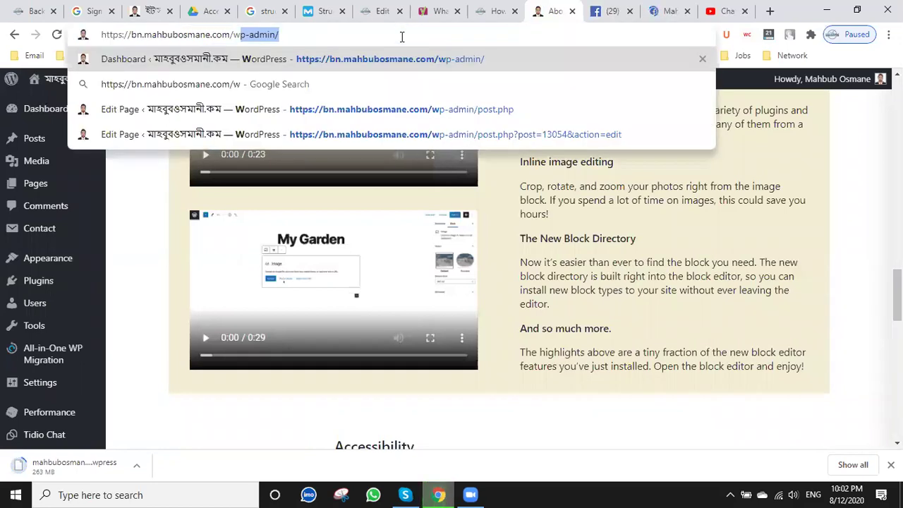
pyautogui.press('BackSpace')
pyautogui.press('BackSpace')
pyautogui.write('tutorials')
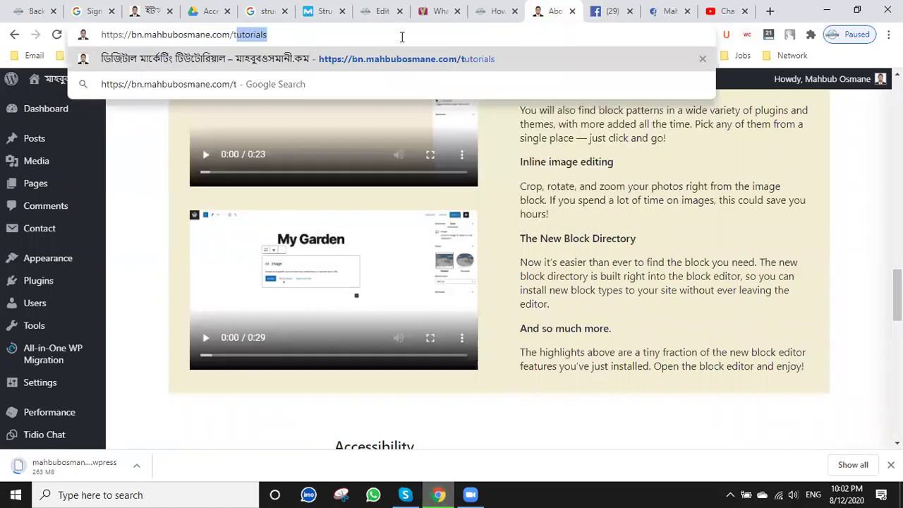
pyautogui.press('Right')
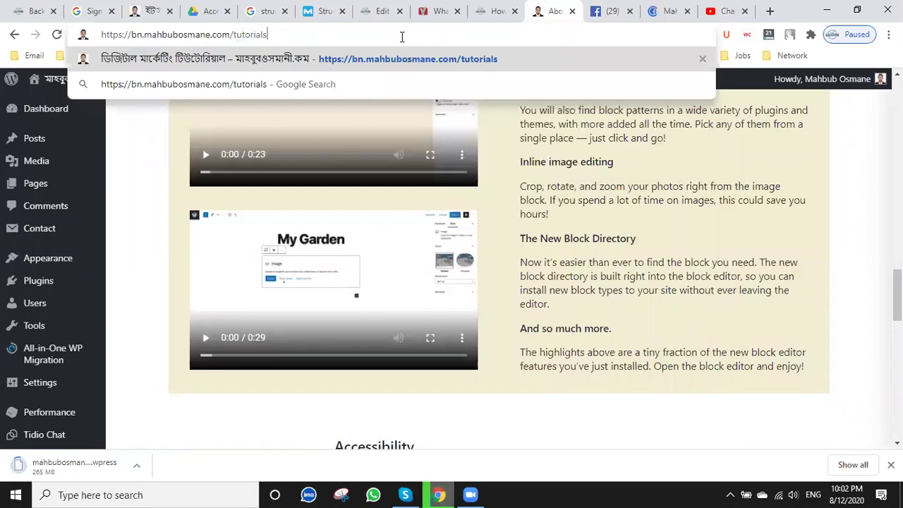
pyautogui.press('Return')
pyautogui.click(611, 9)
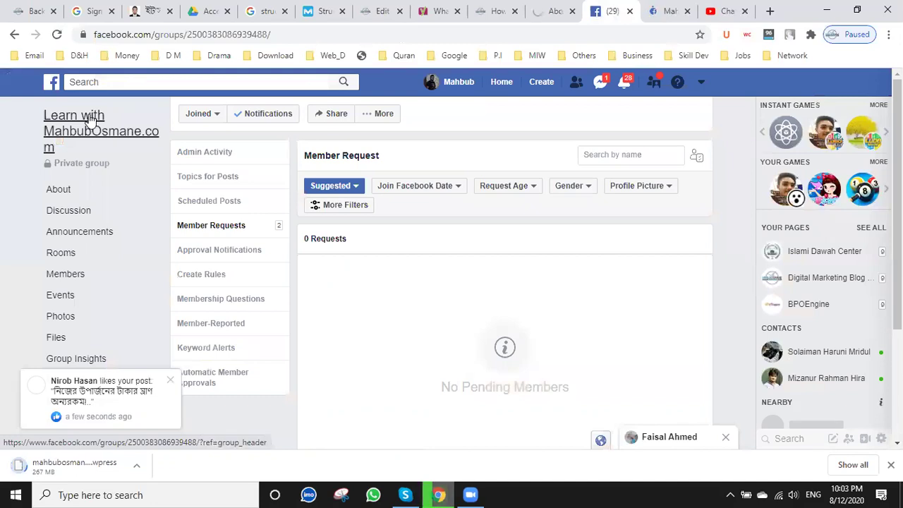
# Reopen the Facebook group page in a new tab and close the old group tab
pyautogui.click(676, 6)
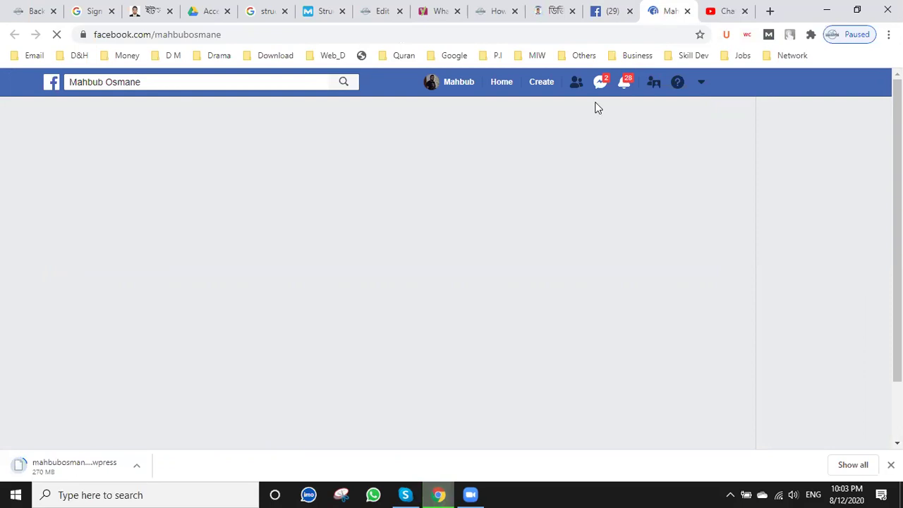
pyautogui.click(608, 7)
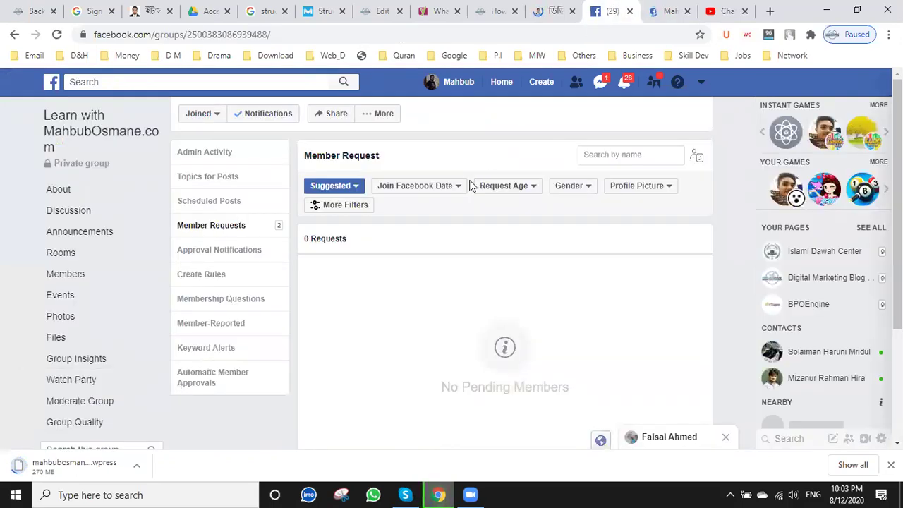
pyautogui.rightClick(121, 131)
pyautogui.press('Escape')
pyautogui.rightClick(124, 146)
pyautogui.click(124, 144)
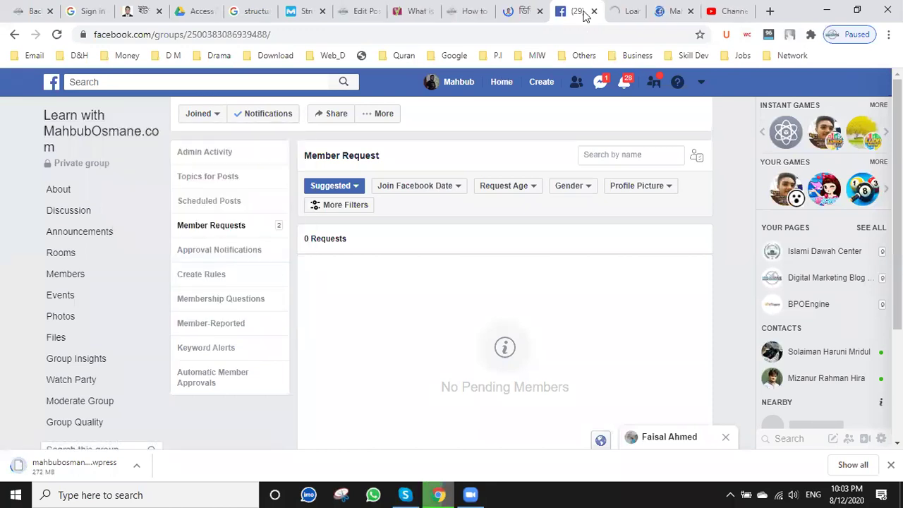
pyautogui.hotkey('ctrl', 'w')
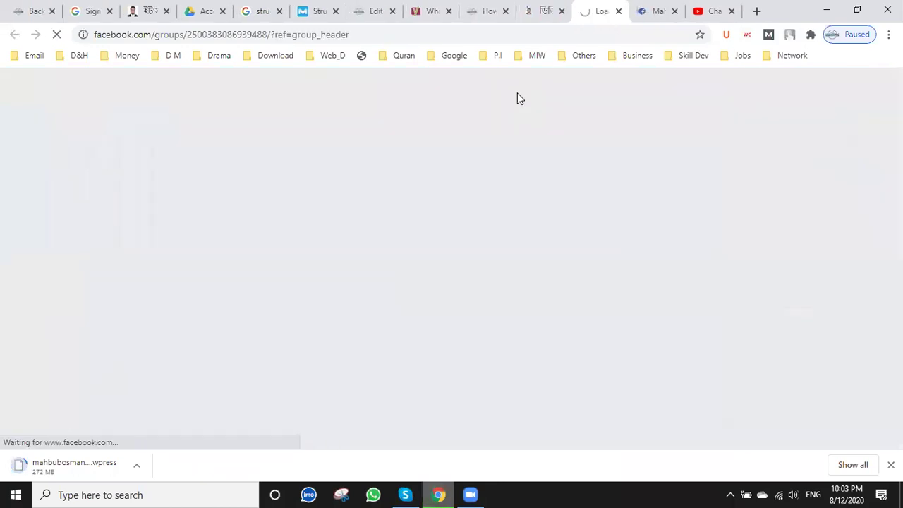
# Check the Class 29 upload at 55% and end on the loaded profile page
pyautogui.click(667, 8)
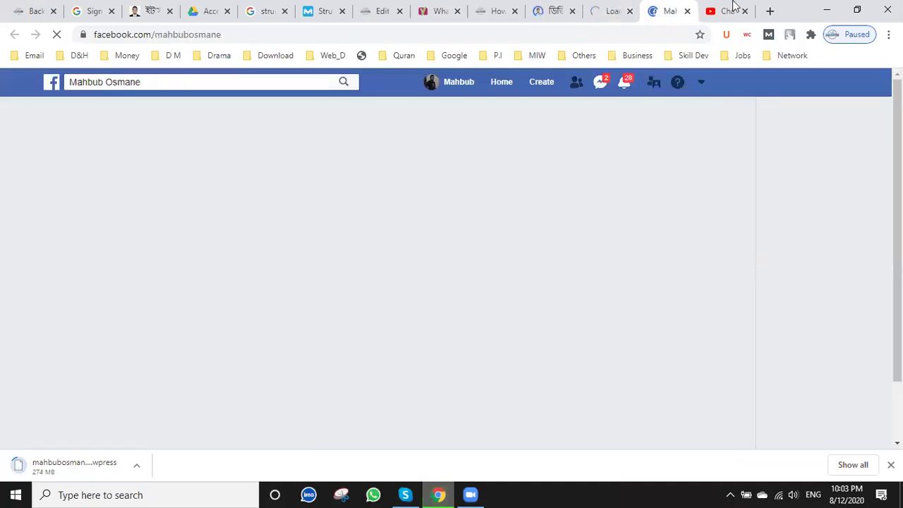
pyautogui.click(733, 8)
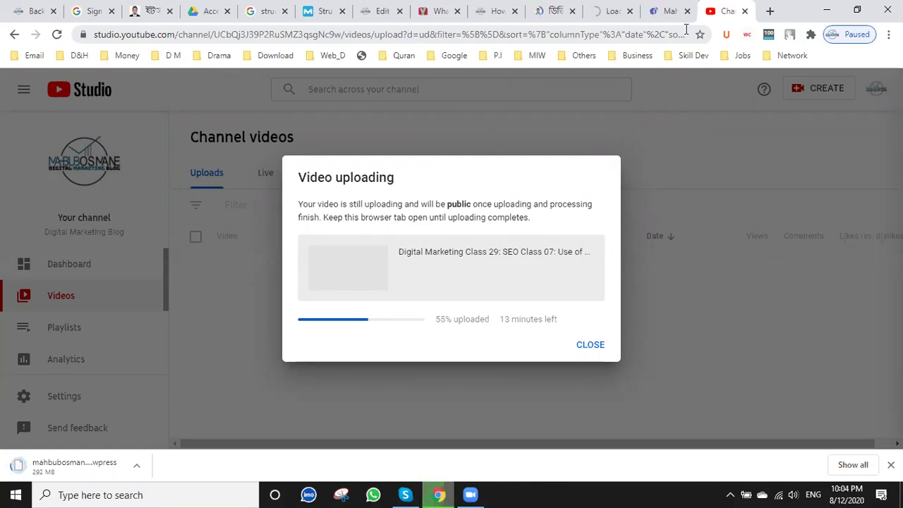
pyautogui.click(676, 6)
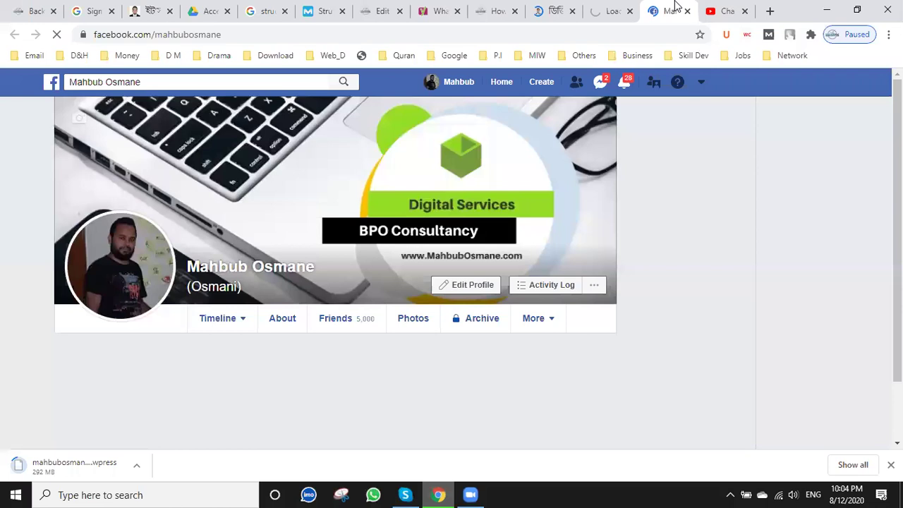
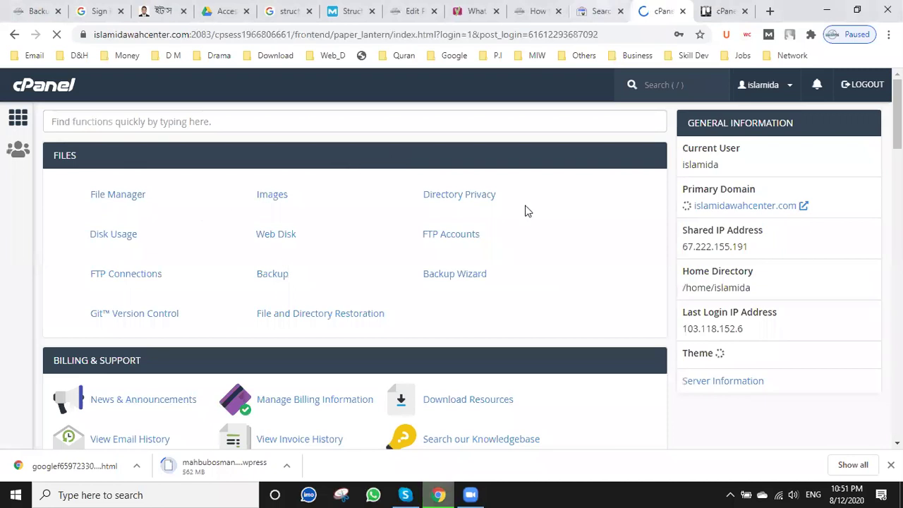
# Bring up the hosting account's cPanel dashboard with its File Manager and Backup tools
pyautogui.hotkey('ctrl', 'shift', 'Tab')
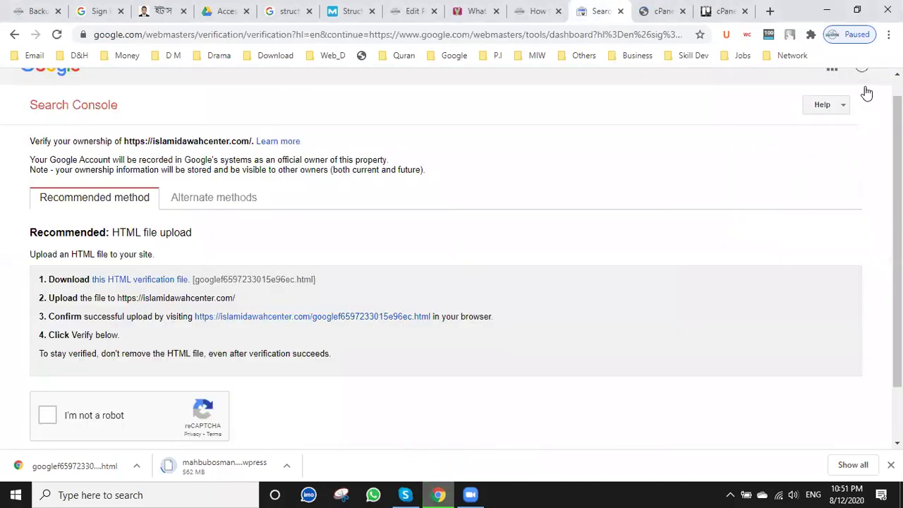
# From the Search Console verification page's account menu, start adding another Google account
pyautogui.scroll(1, 867, 93)
pyautogui.click(866, 90)
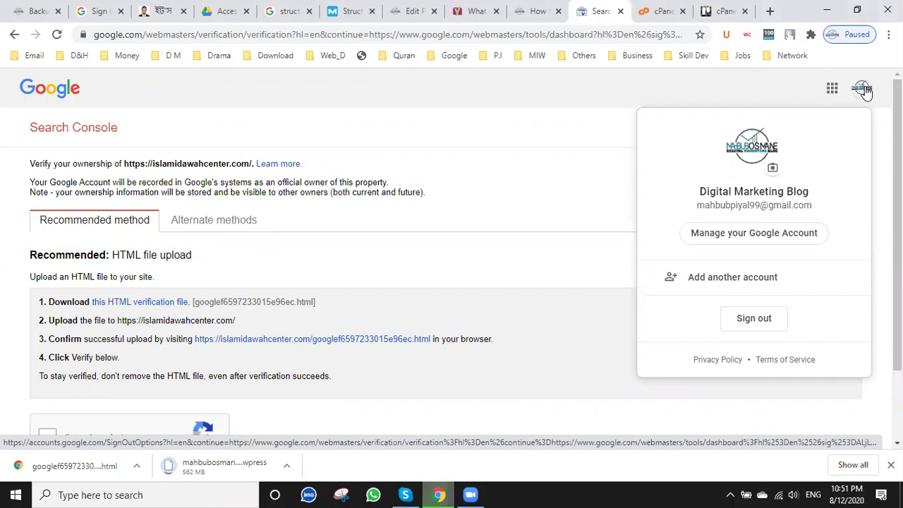
pyautogui.click(865, 90)
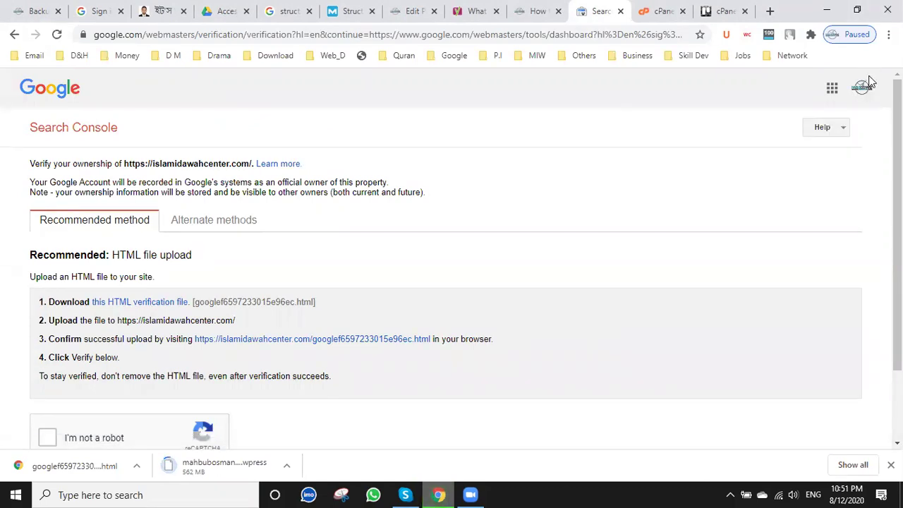
pyautogui.click(863, 92)
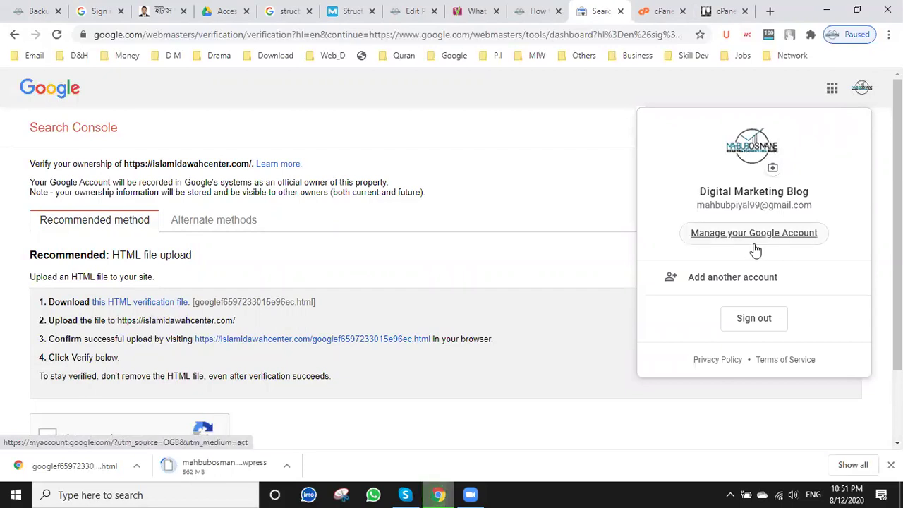
pyautogui.click(742, 279)
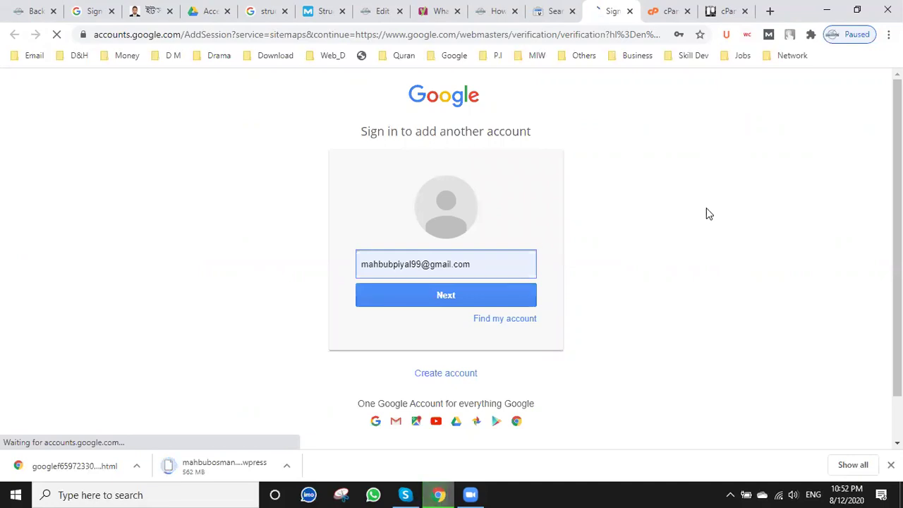
# Correct the account e-mail address on the Google sign-in page and continue
pyautogui.press('Down')
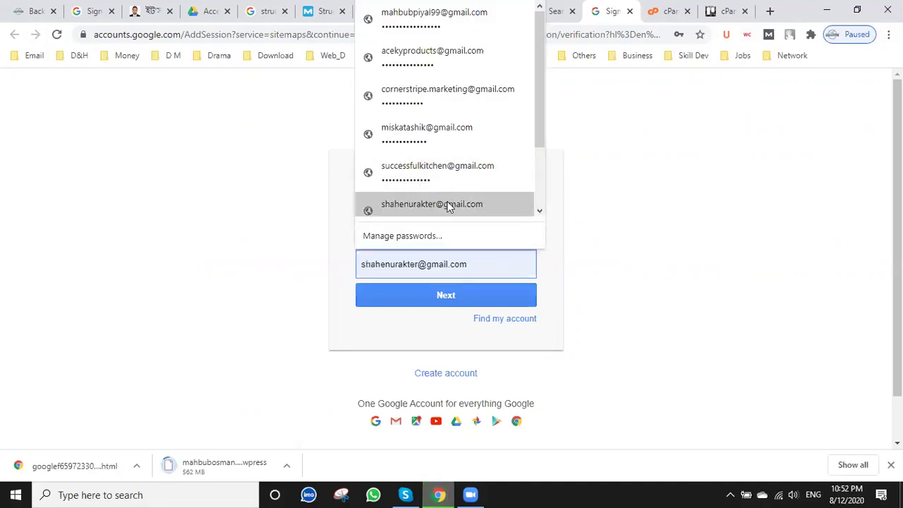
pyautogui.click(438, 264)
pyautogui.press('BackSpace')
pyautogui.press('BackSpace')
pyautogui.press('BackSpace')
pyautogui.press('BackSpace')
pyautogui.press('BackSpace')
pyautogui.press('BackSpace')
pyautogui.press('BackSpace')
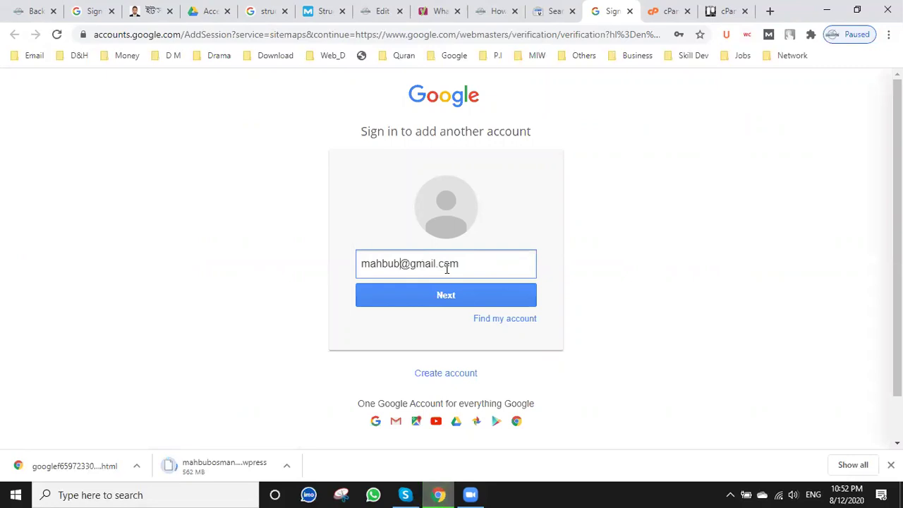
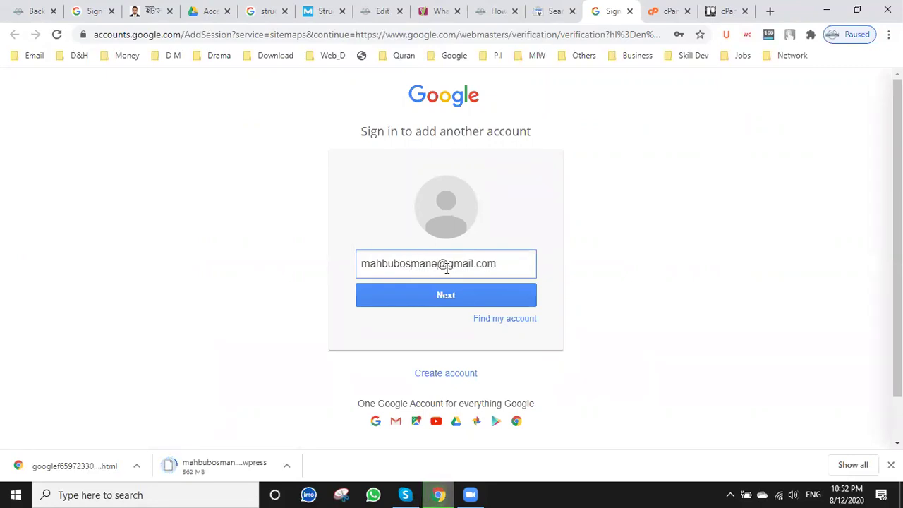
pyautogui.click(444, 297)
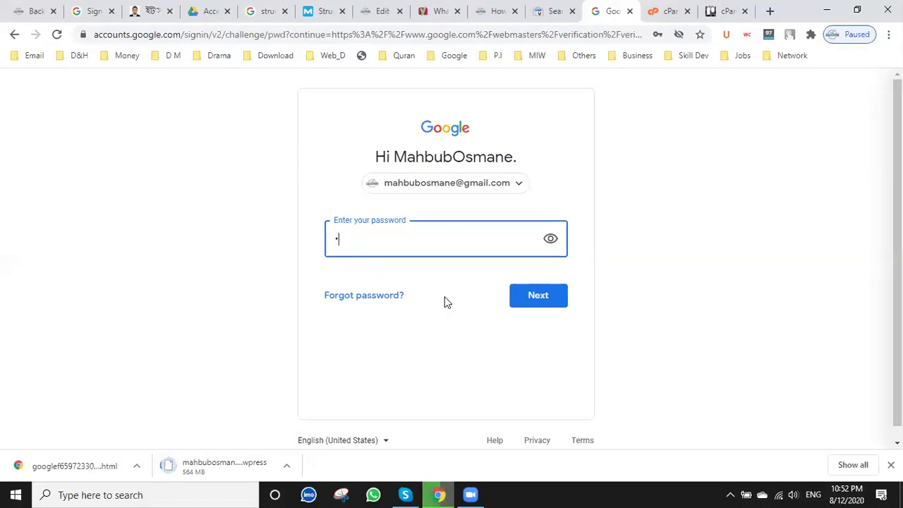
# Submit the account password, then return to the Search Console verification tab
pyautogui.press('BackSpace')
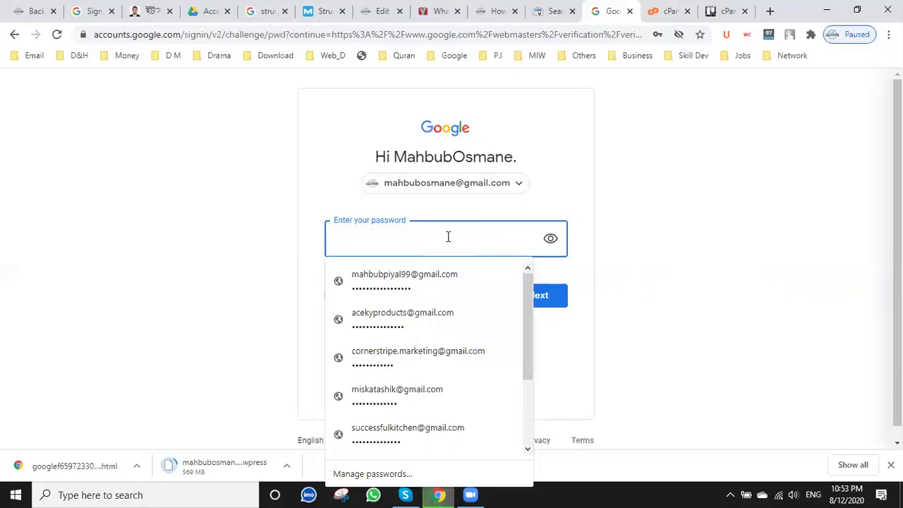
pyautogui.write('****')
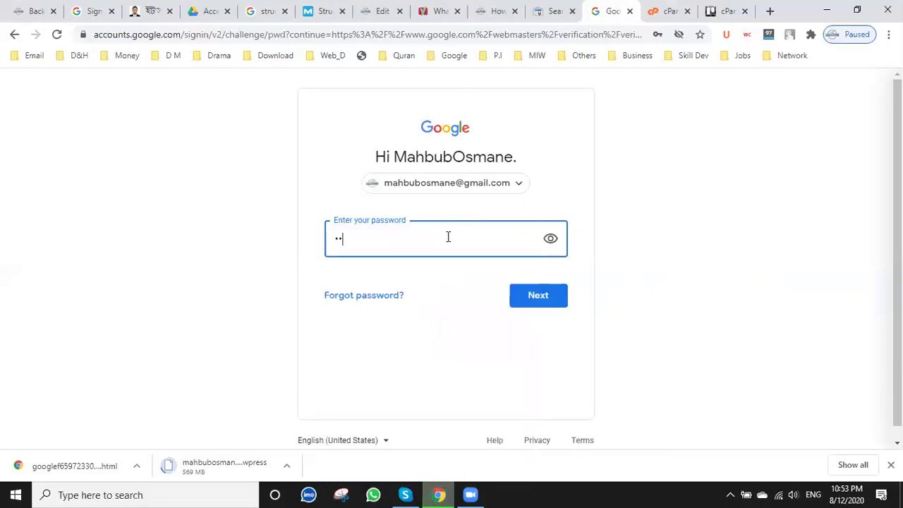
pyautogui.write('*************')
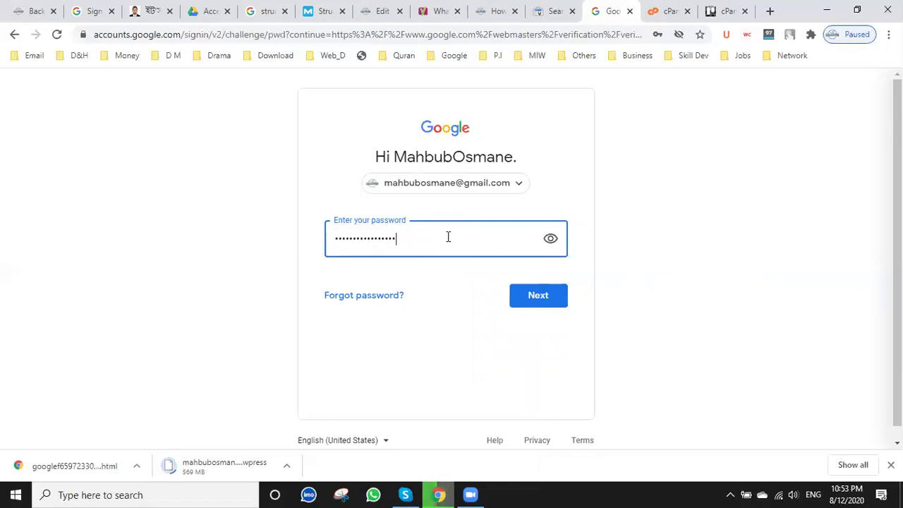
pyautogui.click(528, 298)
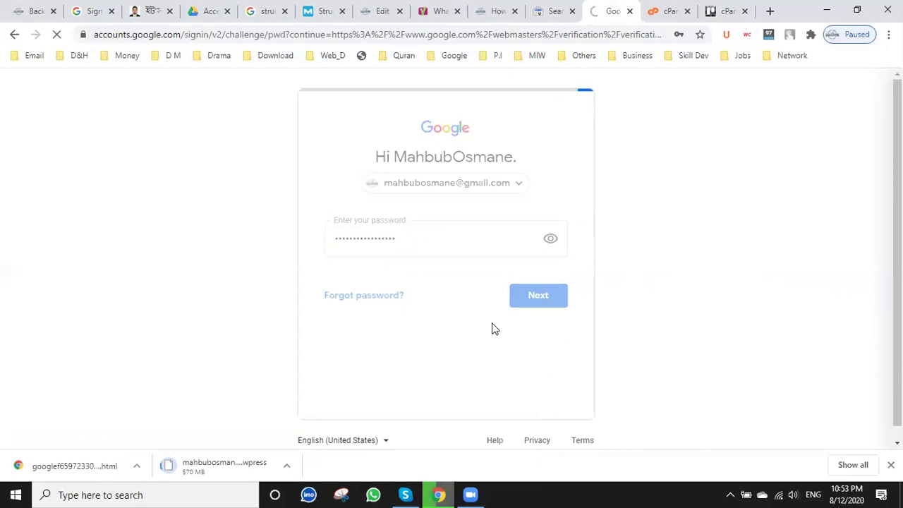
pyautogui.click(556, 7)
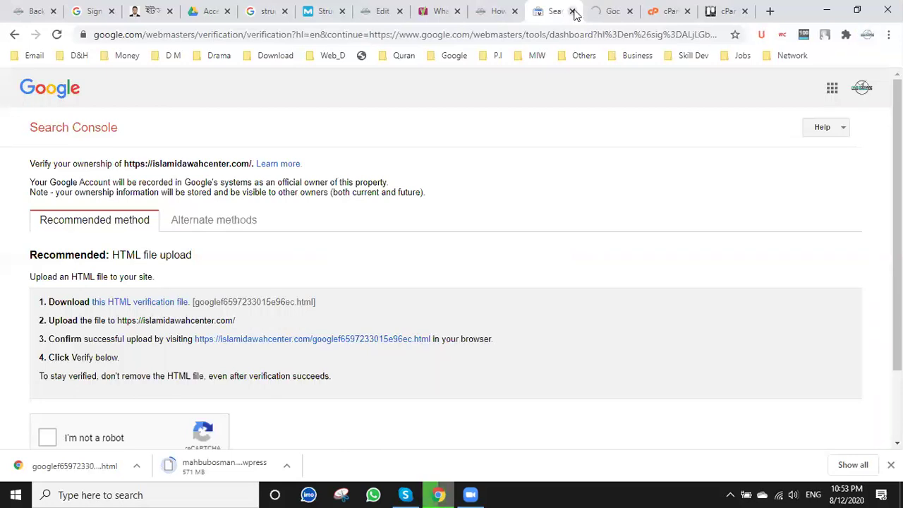
# Close the Search Console tab and re-enter the corrected account e-mail on the sign-in page
pyautogui.click(573, 11)
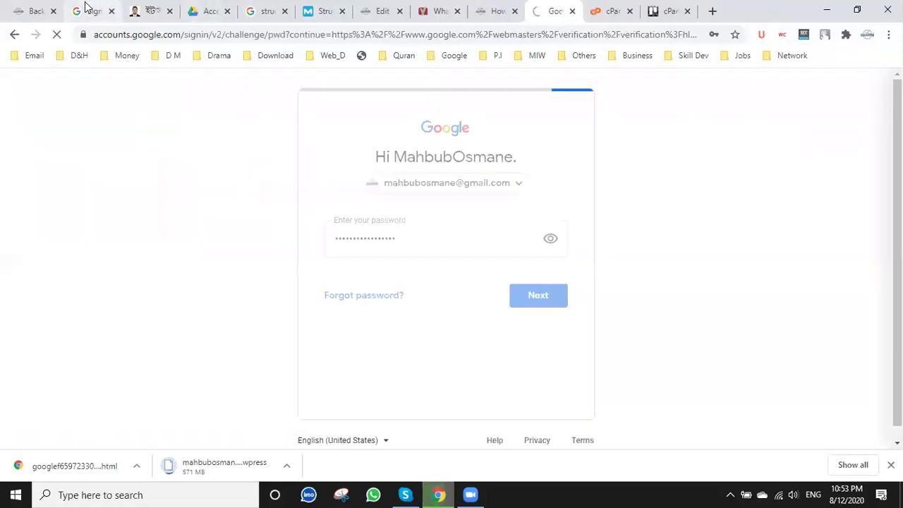
pyautogui.click(86, 8)
pyautogui.click(426, 263)
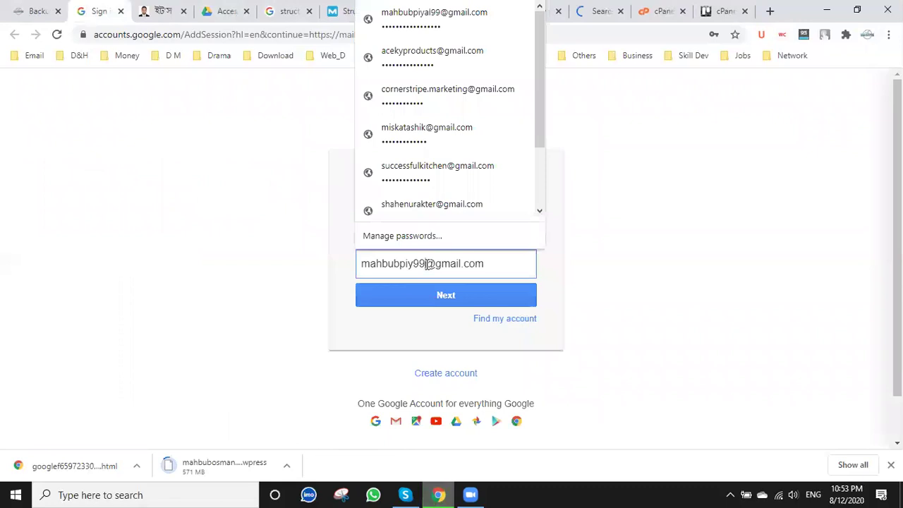
pyautogui.press('BackSpace')
pyautogui.press('BackSpace')
pyautogui.press('BackSpace')
pyautogui.press('BackSpace')
pyautogui.press('BackSpace')
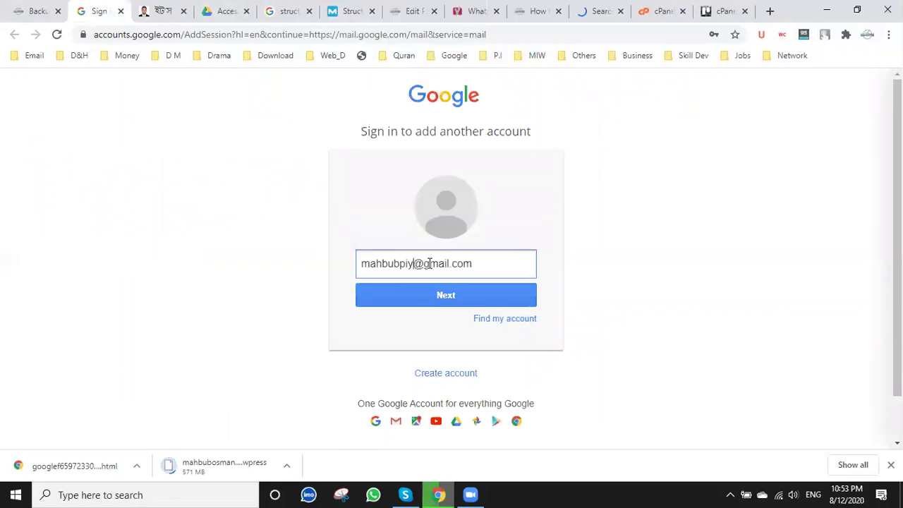
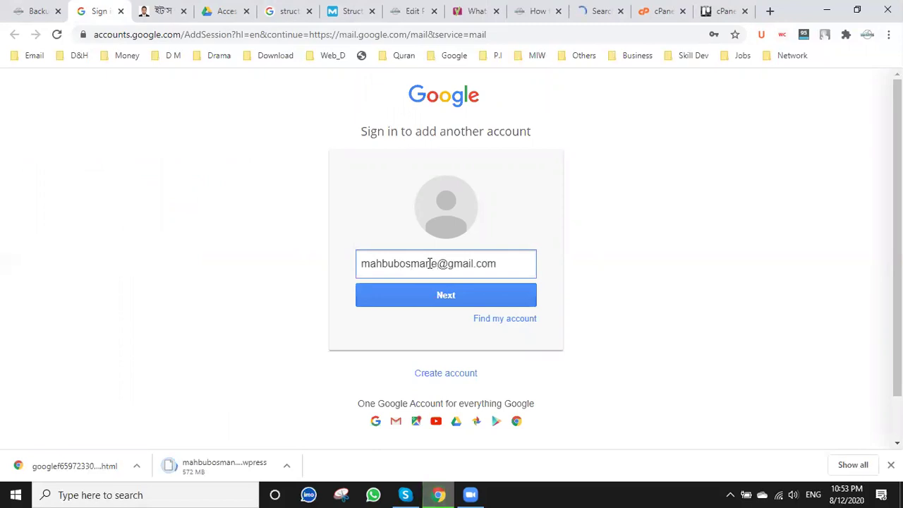
pyautogui.click(459, 293)
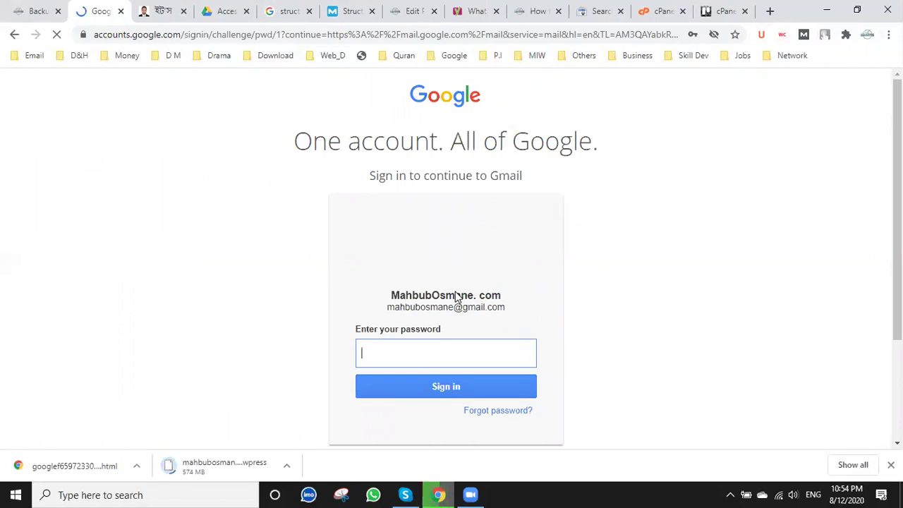
# Submit the account password to sign in to Gmail and move to the cPanel dashboard
pyautogui.write('•••••••••••••••')
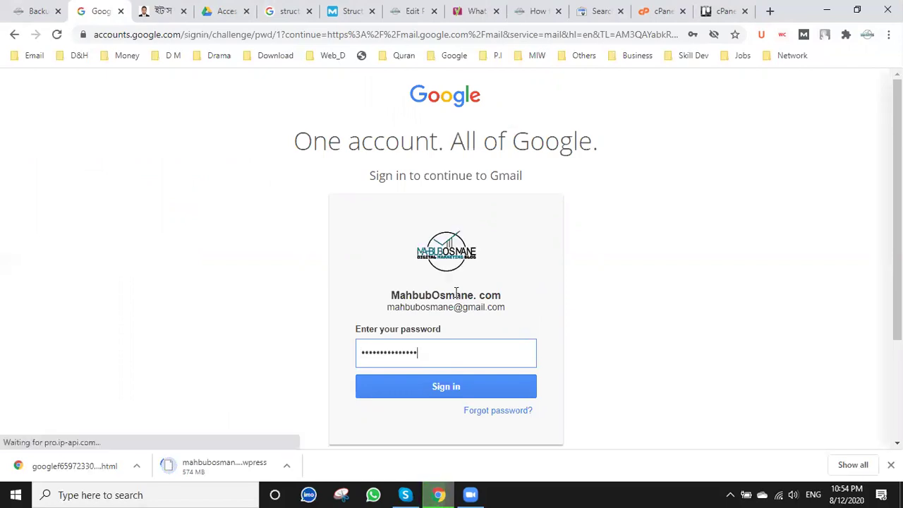
pyautogui.write('•')
pyautogui.press('Return')
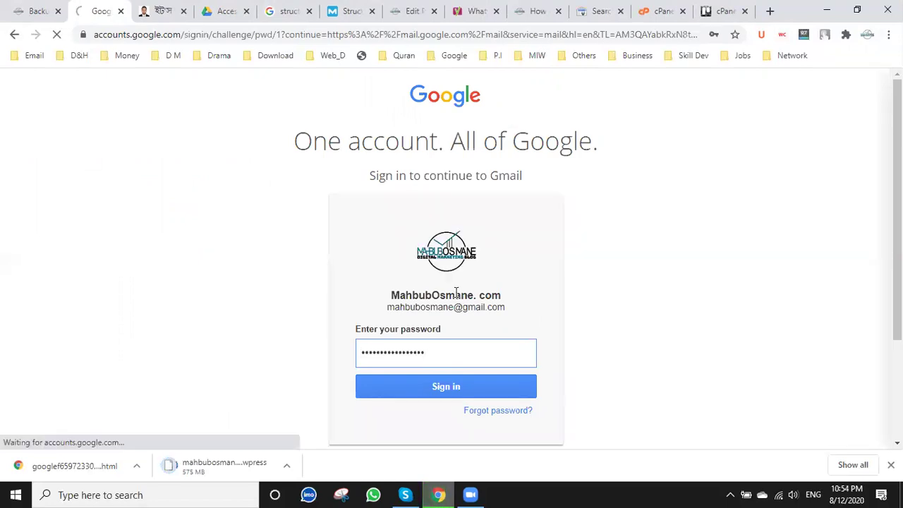
pyautogui.click(661, 12)
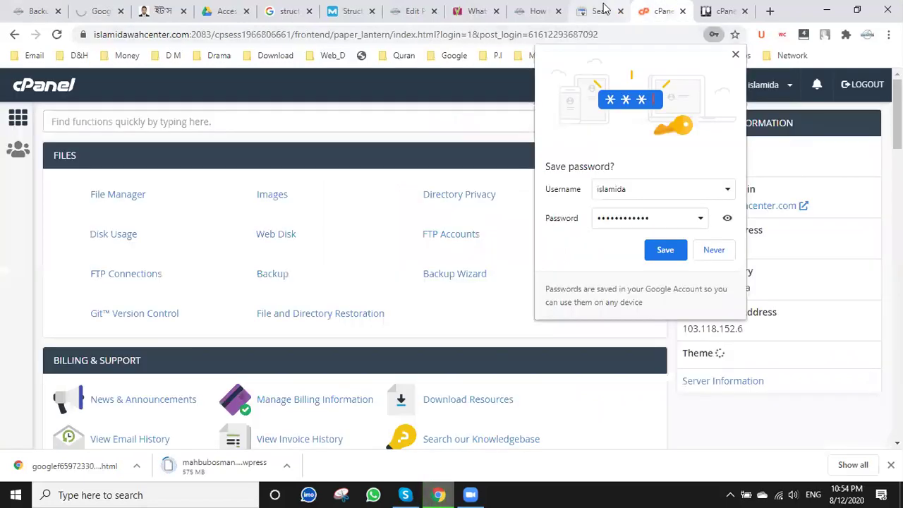
# On the blog's robots.txt guide, close the newsletter popup and open the tester help link in the background
pyautogui.click(736, 55)
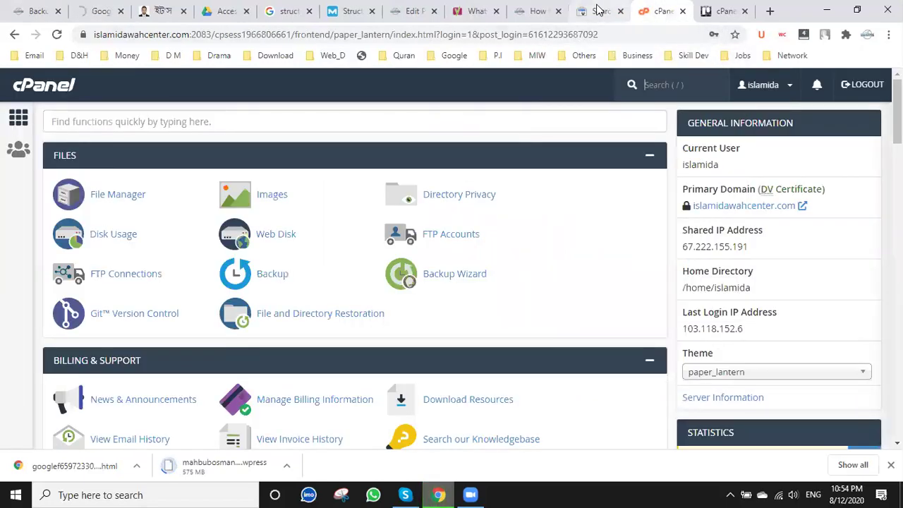
pyautogui.click(598, 10)
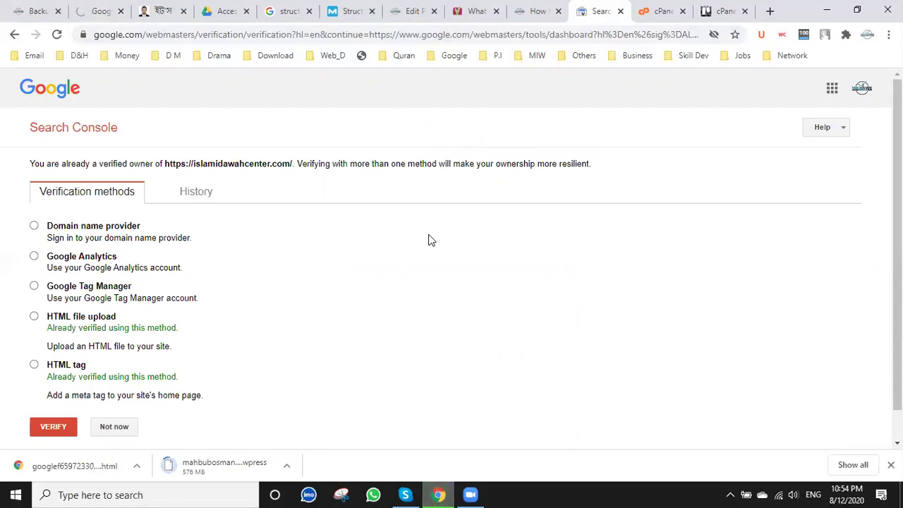
pyautogui.click(522, 11)
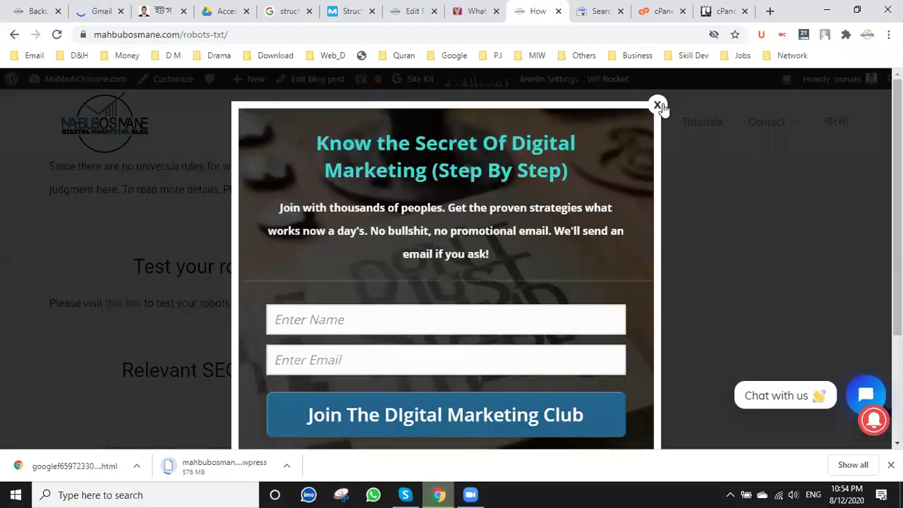
pyautogui.click(212, 328)
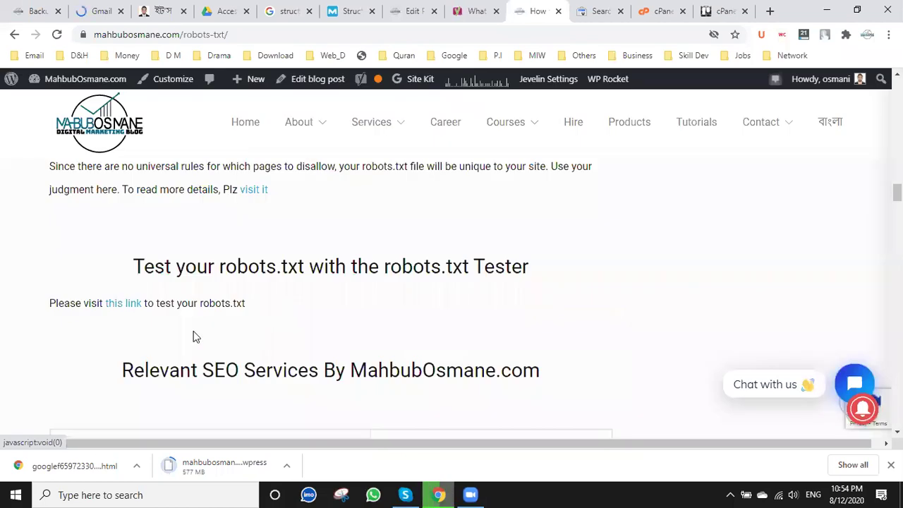
pyautogui.middleClick(134, 304)
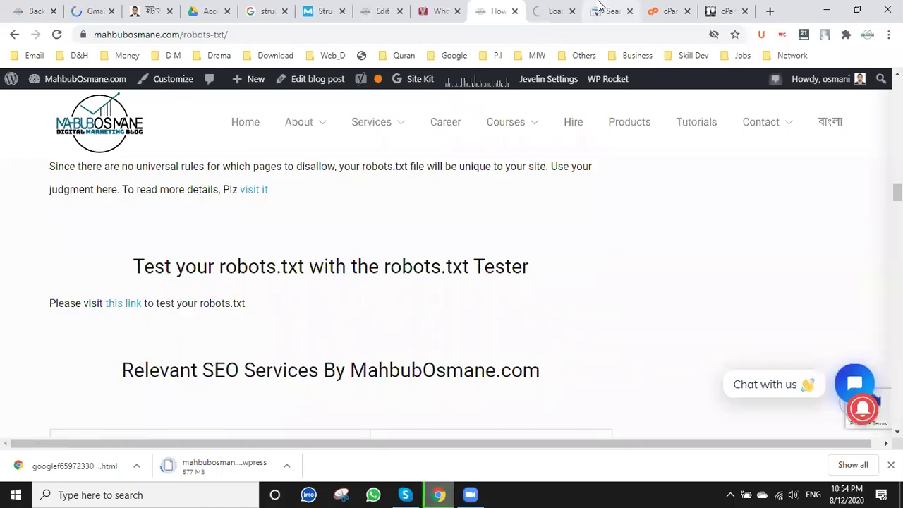
# Close the old Search Console tab, launch the robots.txt Tester from the Help article, and close Trello
pyautogui.click(598, 6)
pyautogui.click(629, 12)
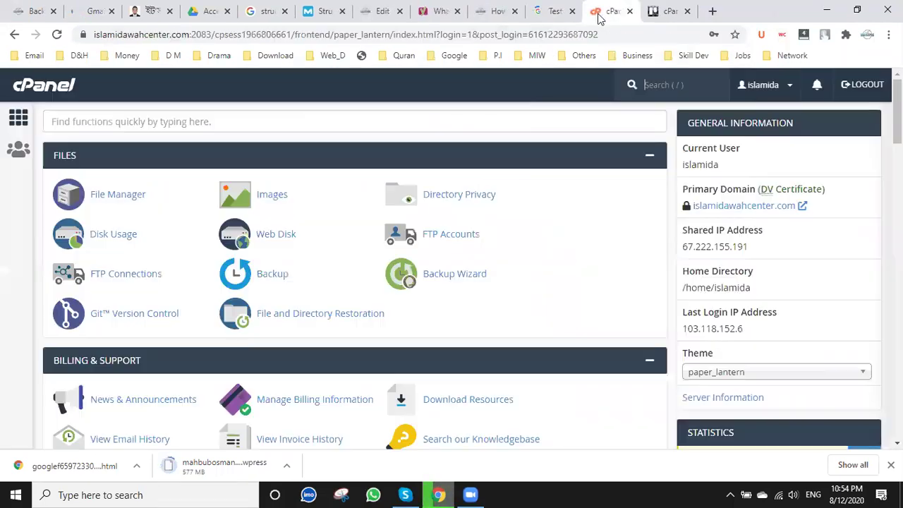
pyautogui.click(554, 8)
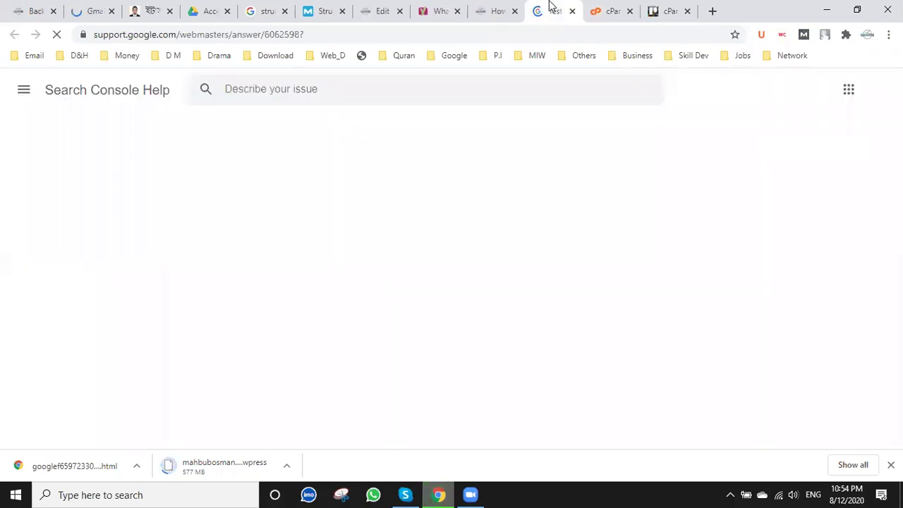
pyautogui.scroll(-2, 211, 381)
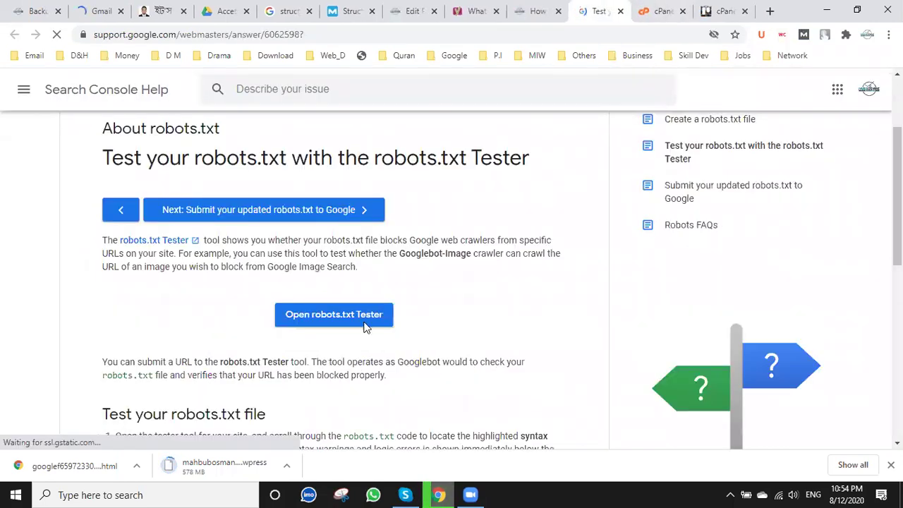
pyautogui.click(360, 318)
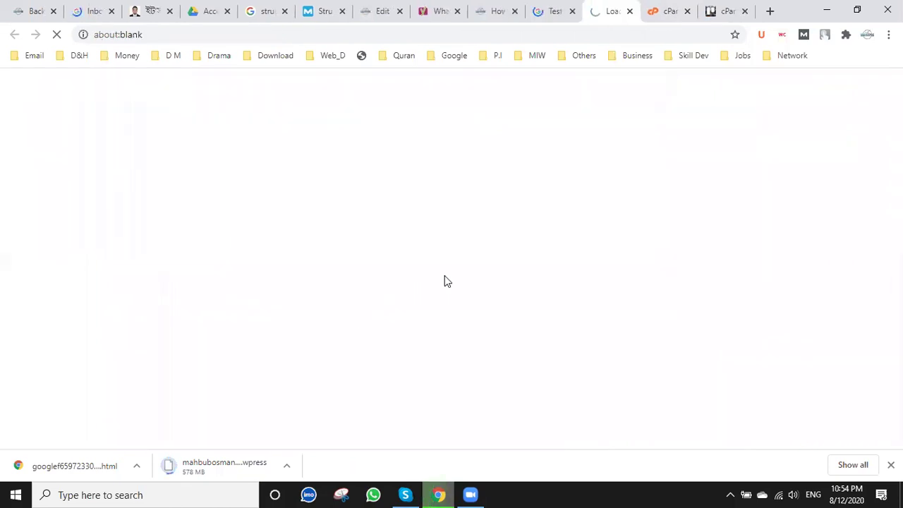
pyautogui.click(661, 9)
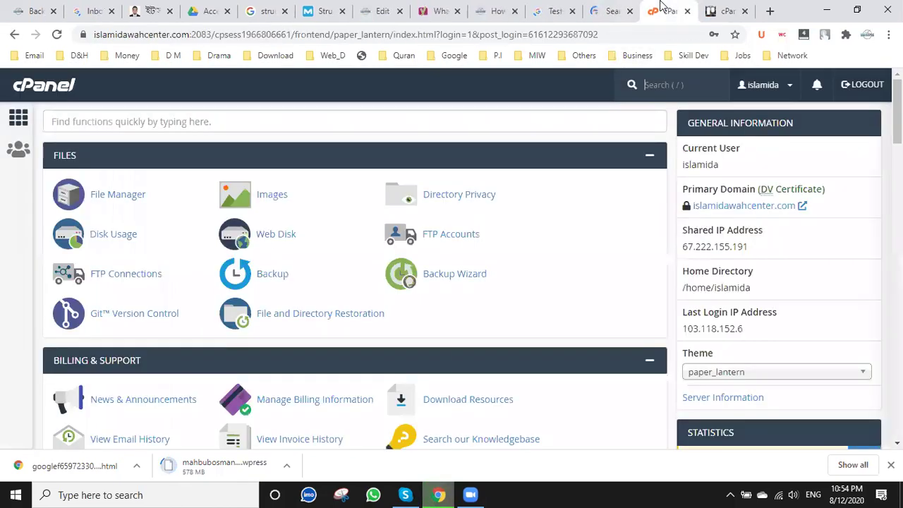
pyautogui.click(746, 11)
# Switch the robots.txt Tester to the second signed-in Google account to reach its verified properties
pyautogui.click(660, 11)
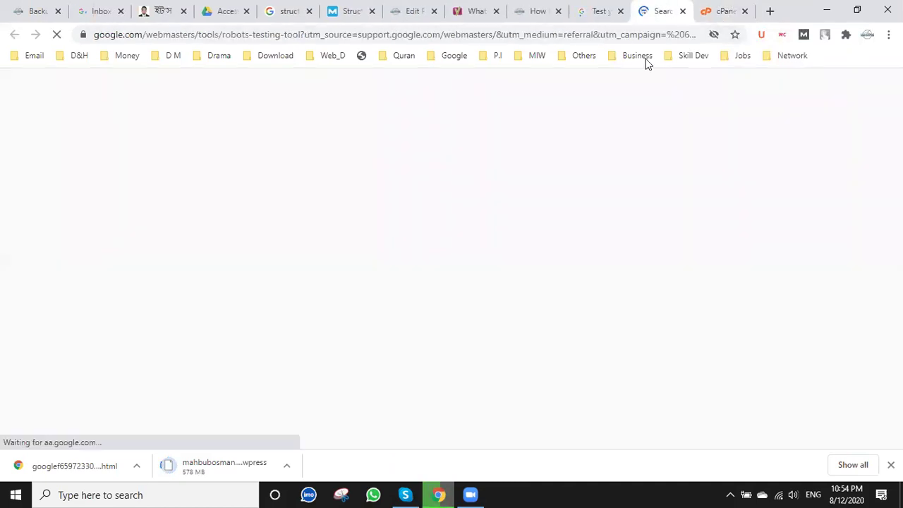
pyautogui.click(96, 9)
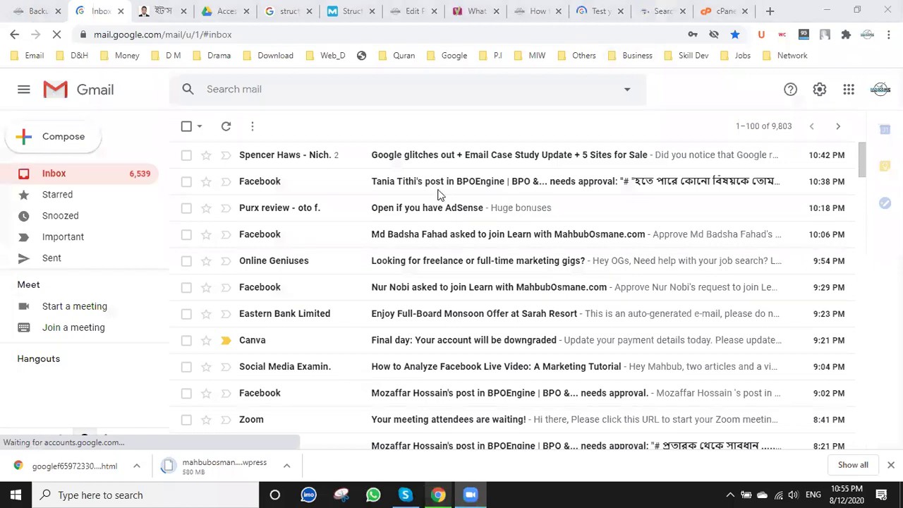
pyautogui.click(662, 10)
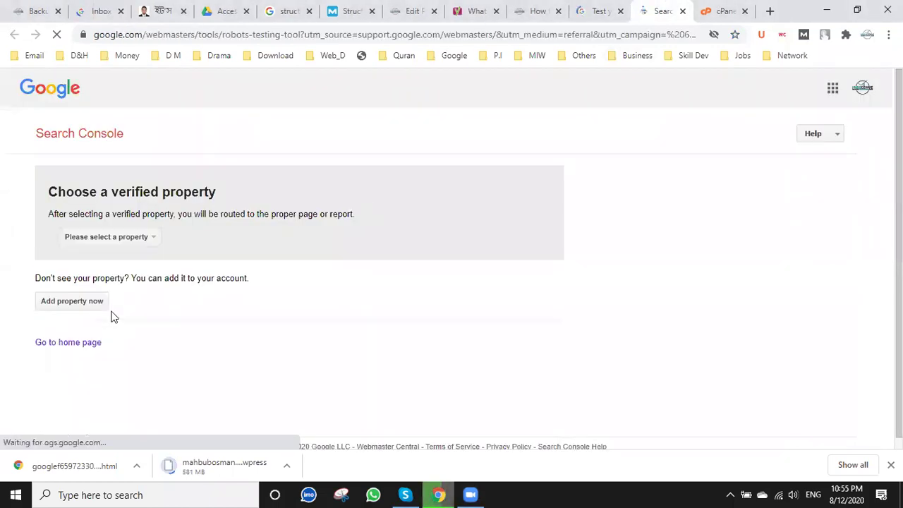
pyautogui.click(134, 235)
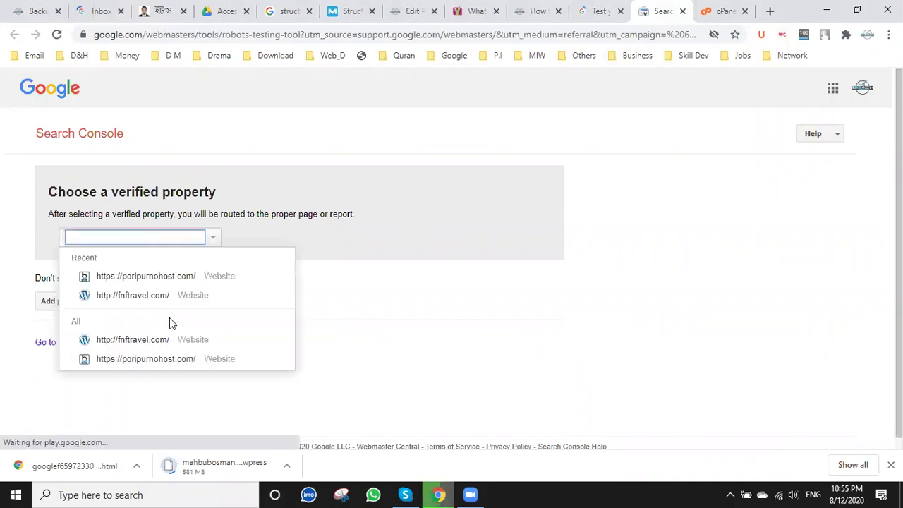
pyautogui.scroll(-1, 170, 317)
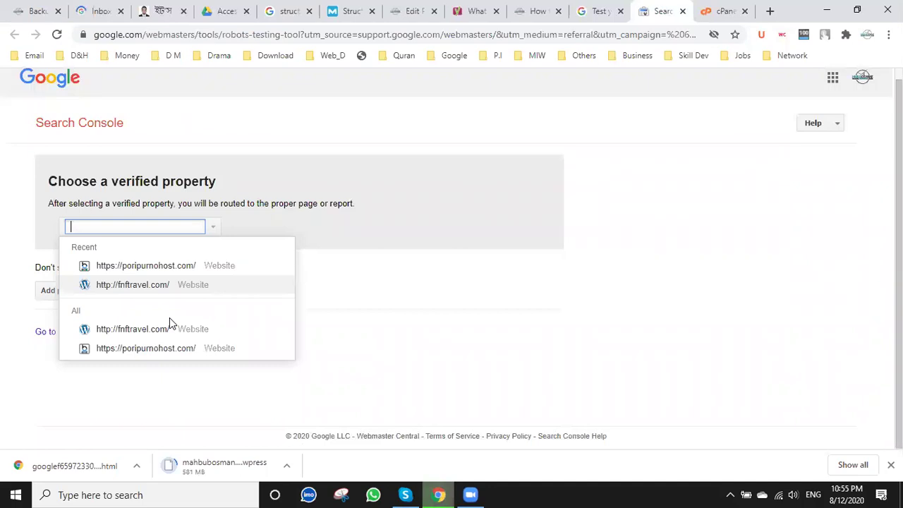
pyautogui.click(863, 79)
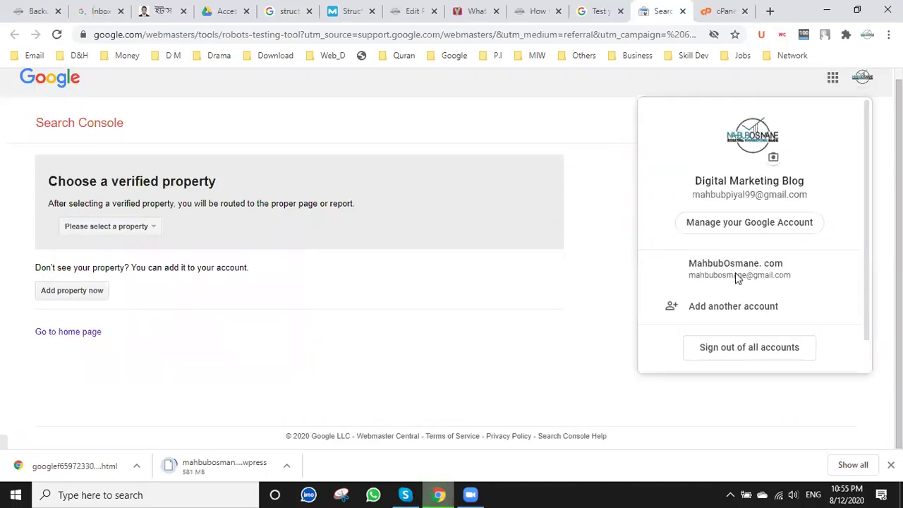
pyautogui.click(735, 273)
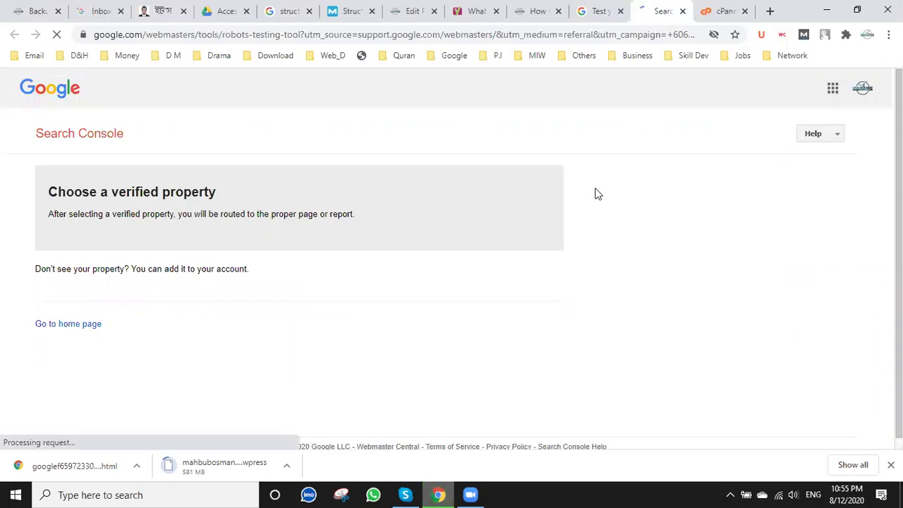
pyautogui.scroll(-1, 101, 262)
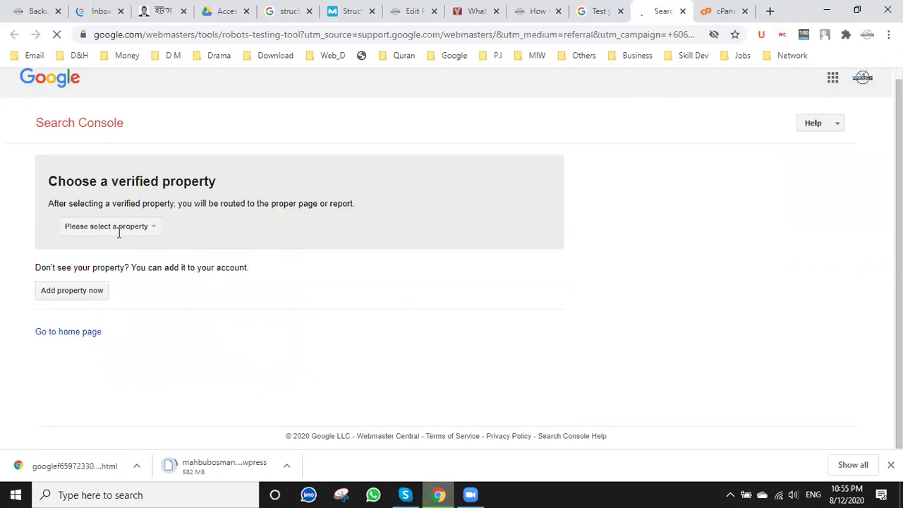
pyautogui.click(119, 228)
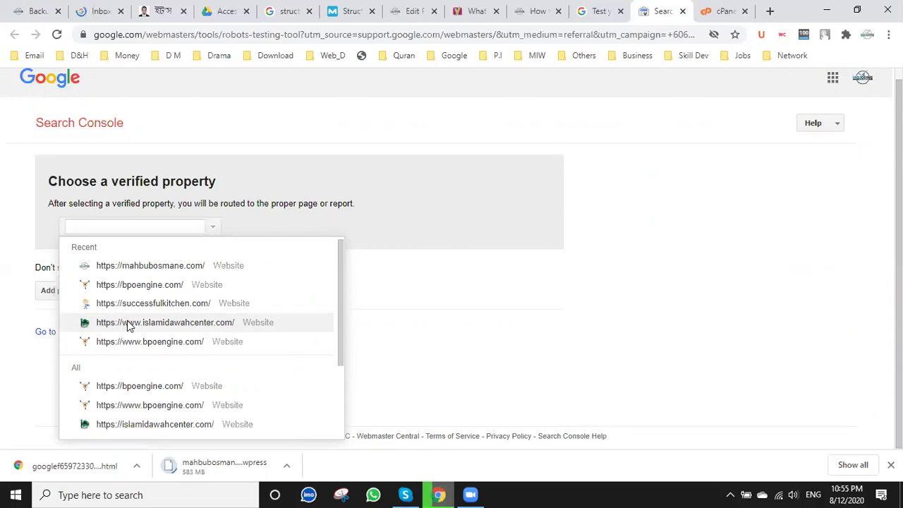
pyautogui.click(128, 322)
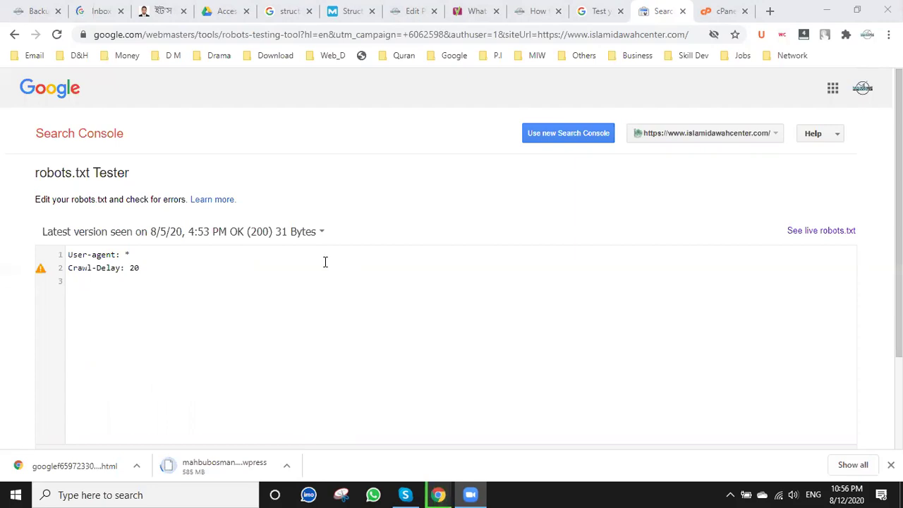
# Review islamidawahcenter.com's robots.txt (Crawl-Delay: 20) showing 0 errors and 1 warning
pyautogui.click(863, 91)
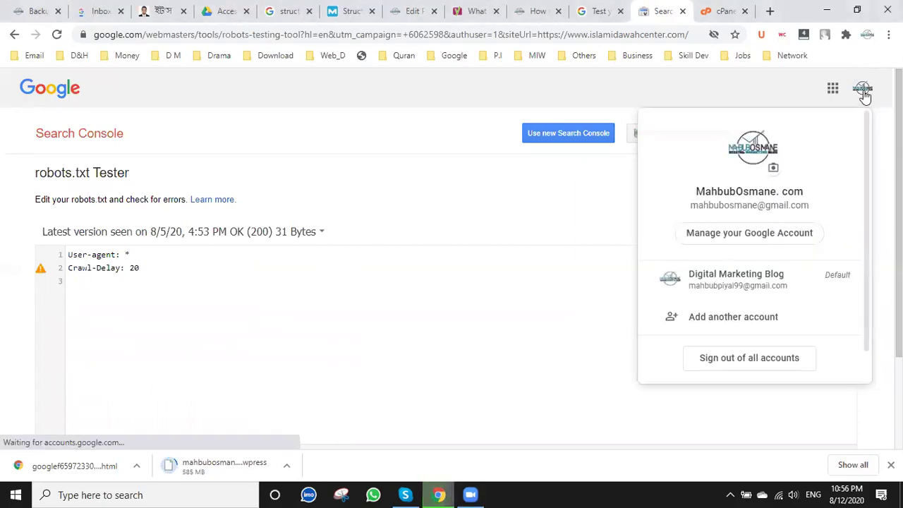
pyautogui.scroll(-2, 229, 270)
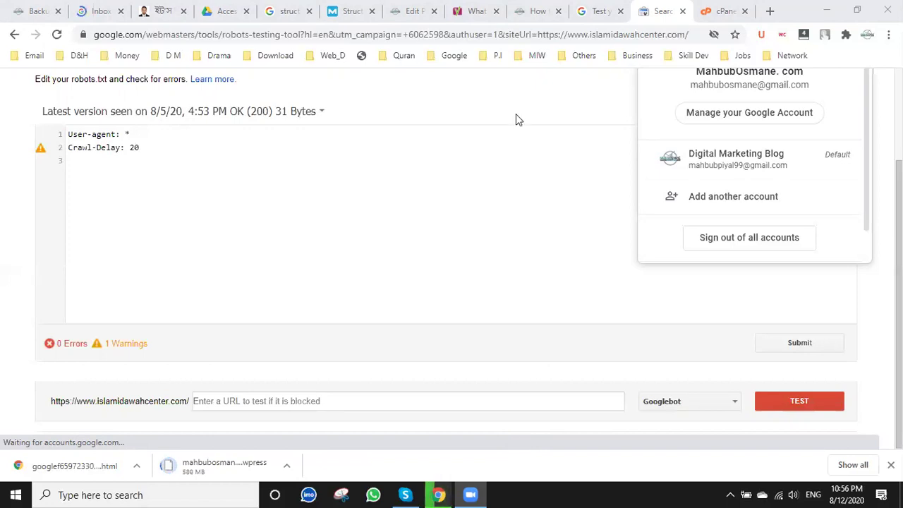
pyautogui.click(753, 14)
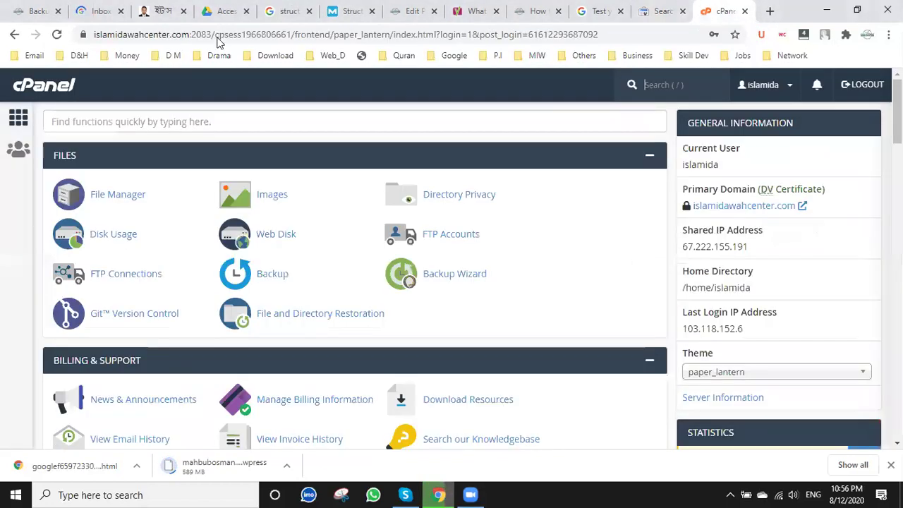
# Open the live islamidawahcenter.com/robots.txt file, select its robots.txt path, and return to the tester
pyautogui.click(220, 34)
pyautogui.write('is')
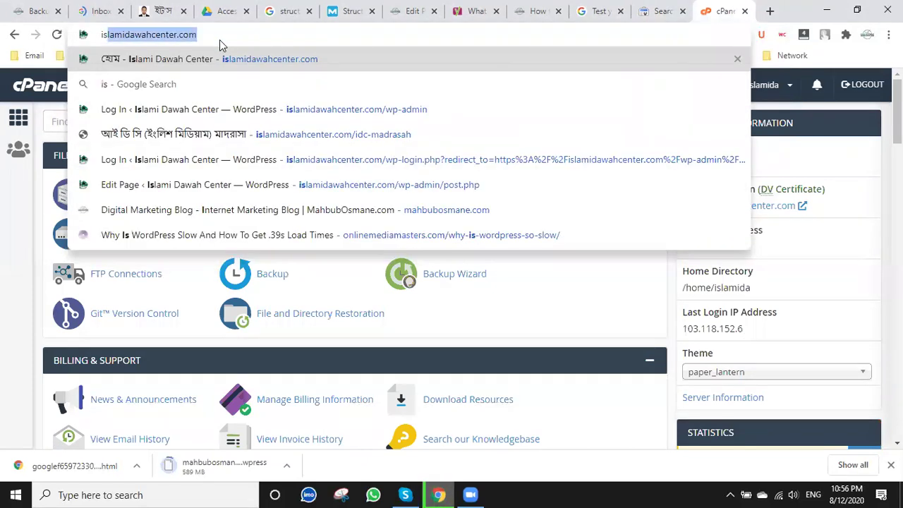
pyautogui.press('Right')
pyautogui.write('/')
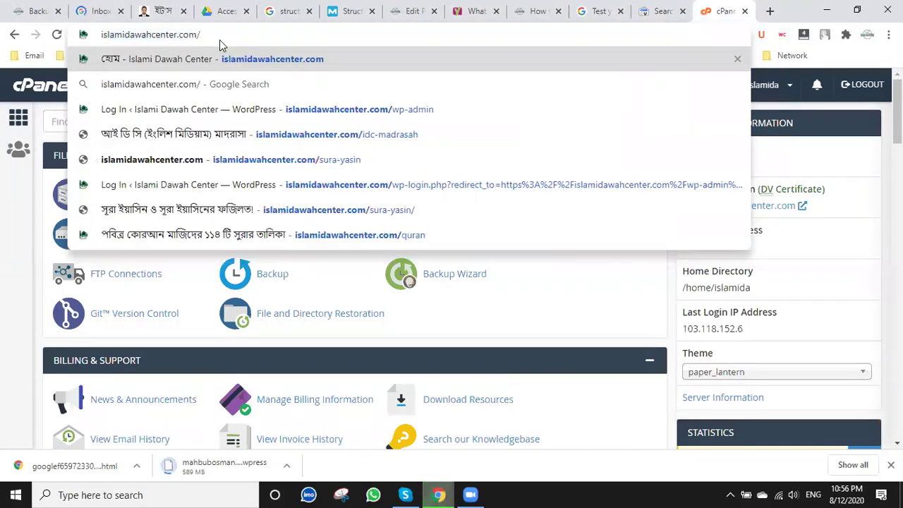
pyautogui.write('robo')
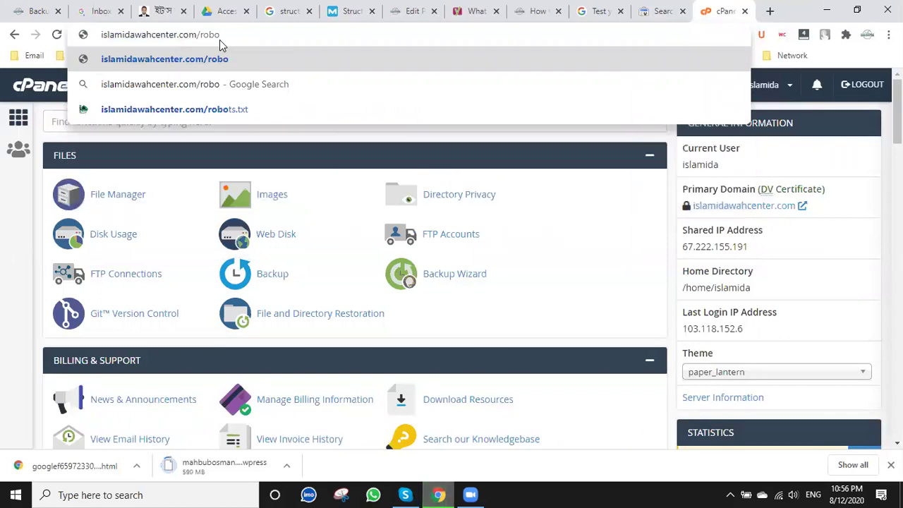
pyautogui.click(233, 110)
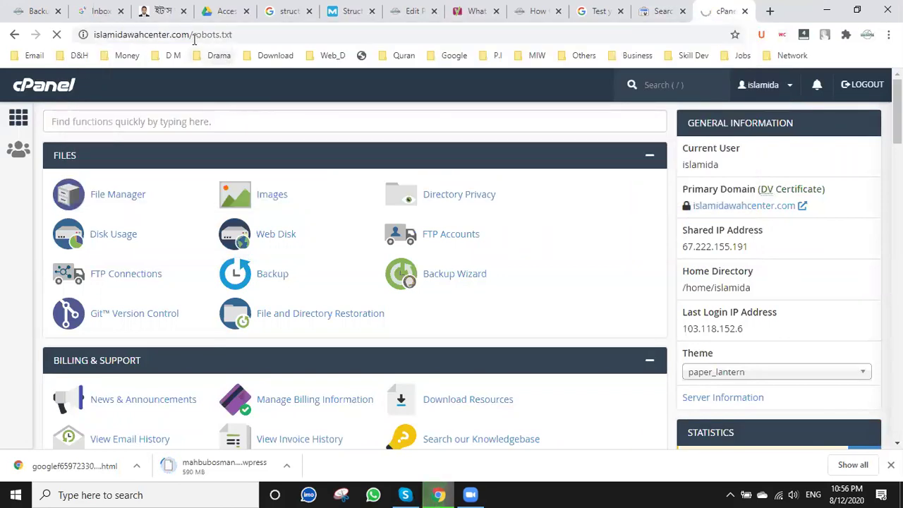
pyautogui.moveTo(194, 35); pyautogui.dragTo(236, 35)
pyautogui.click(261, 36)
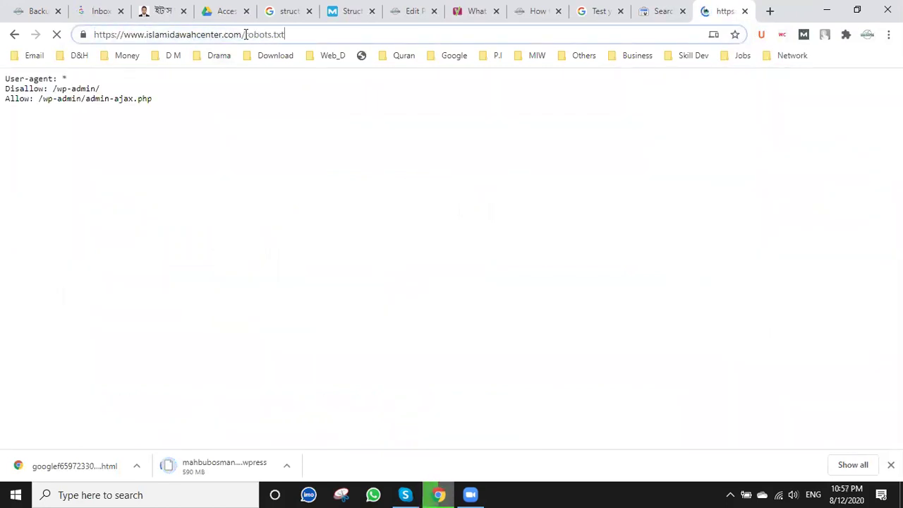
pyautogui.moveTo(245, 35); pyautogui.dragTo(373, 43)
pyautogui.hotkey('ctrl', 'c')
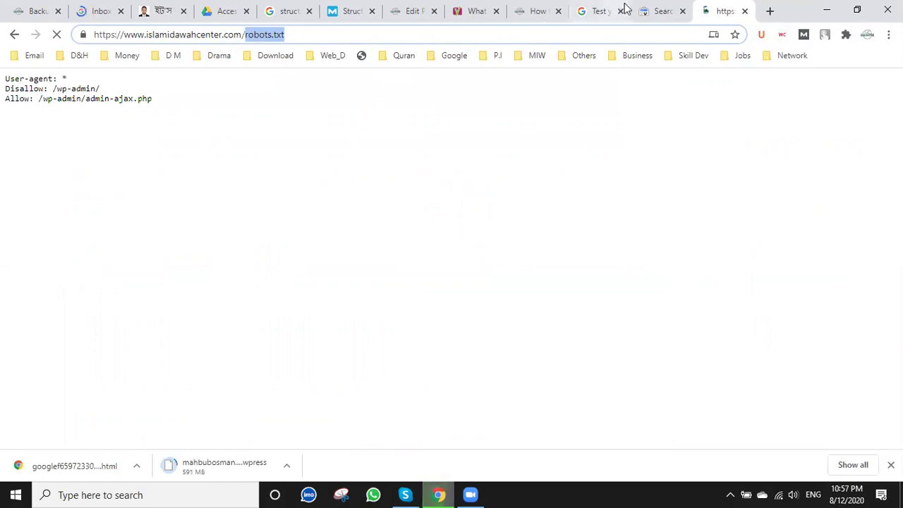
pyautogui.click(647, 10)
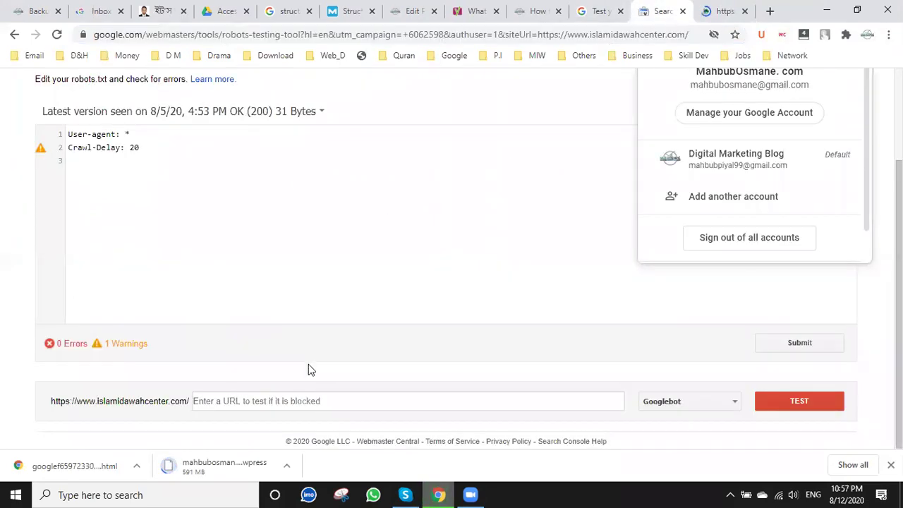
# Test the robots.txt path as Googlebot, getting an ALLOWED result
pyautogui.click(235, 401)
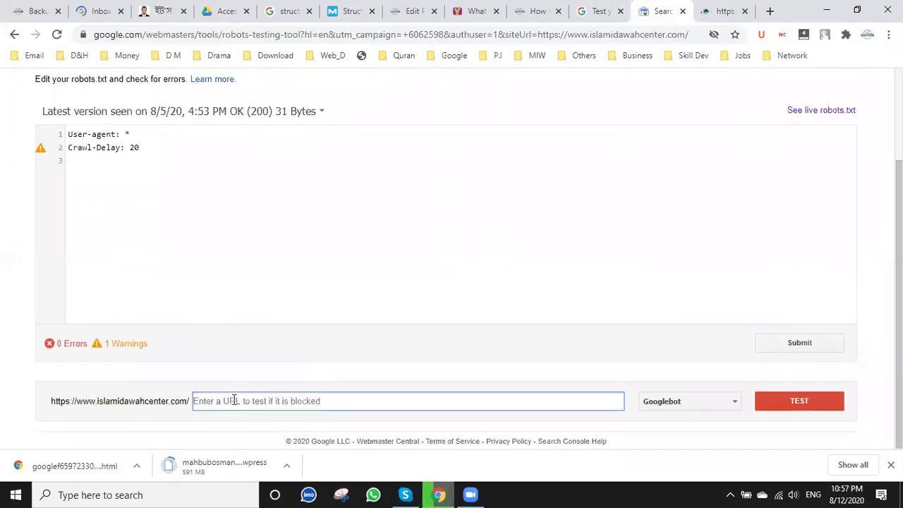
pyautogui.hotkey('ctrl', 'v')
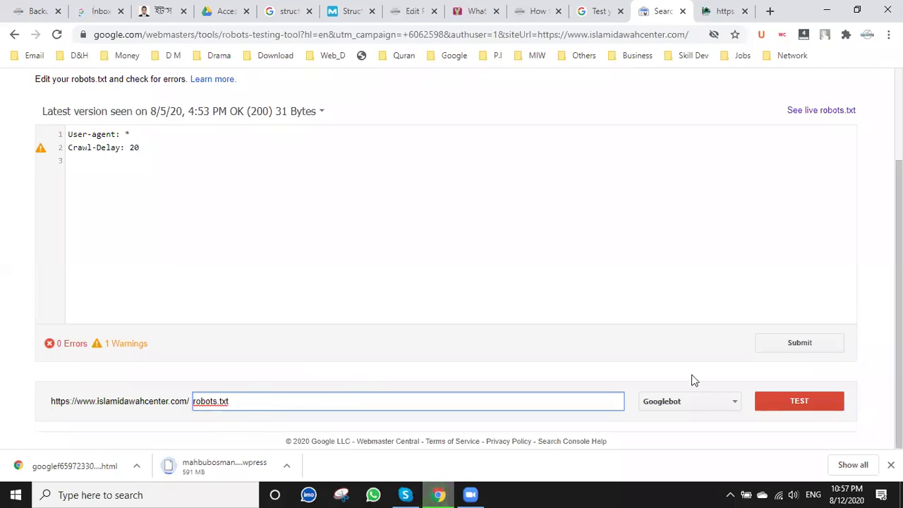
pyautogui.click(675, 402)
pyautogui.click(686, 357)
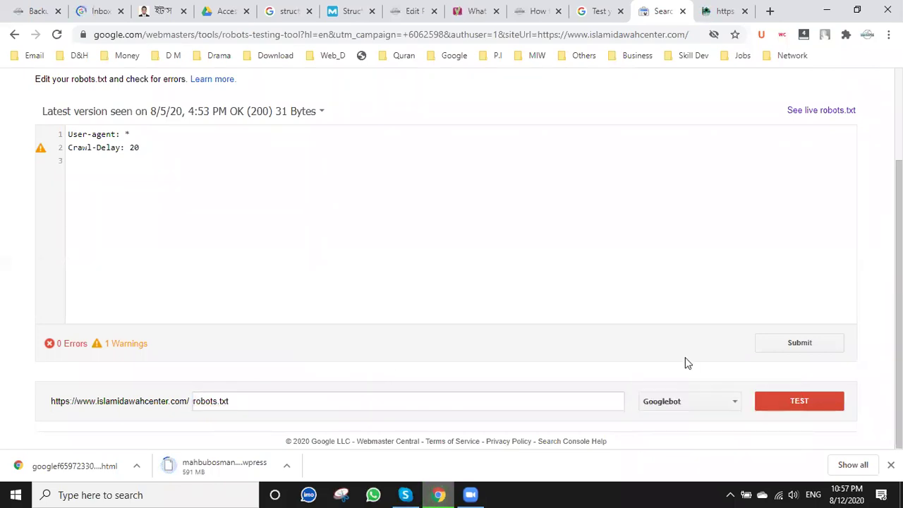
pyautogui.click(810, 401)
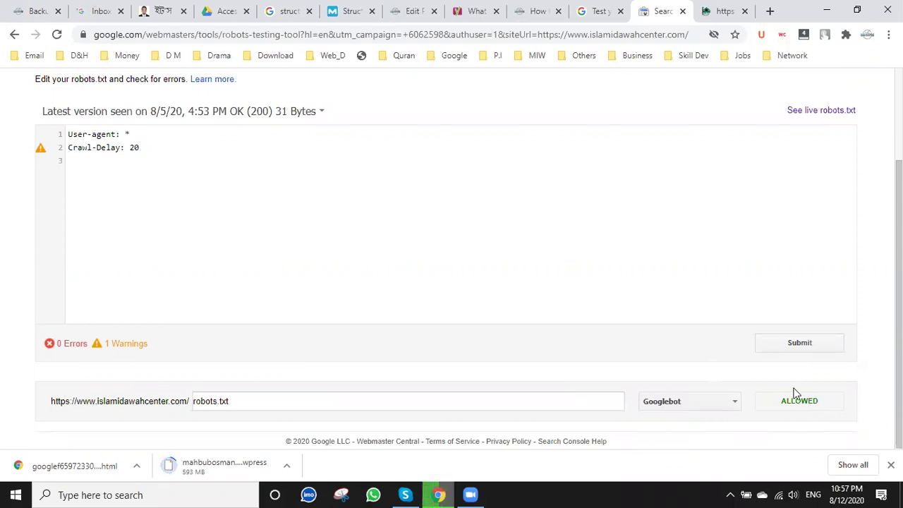
pyautogui.scroll(2, 236, 310)
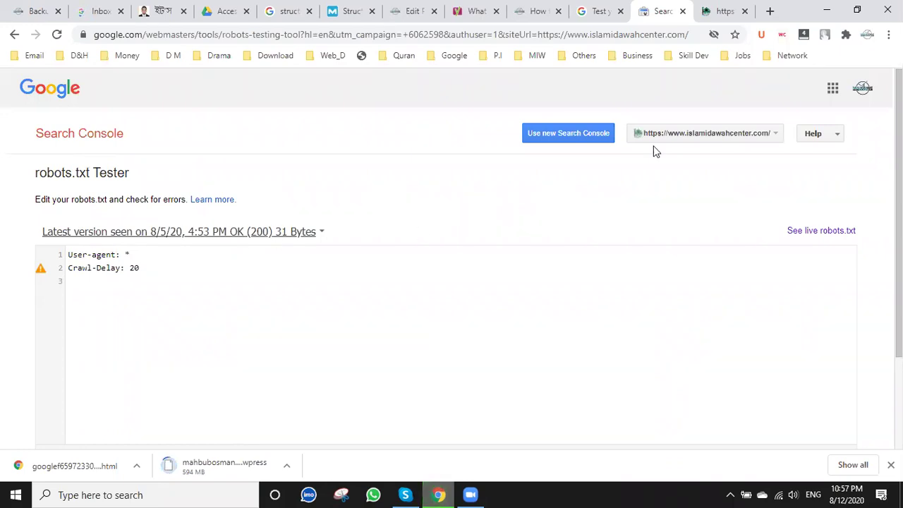
# Close the robots.txt Tester, live robots.txt and 'Test your robots.txt' help tabs
pyautogui.click(683, 11)
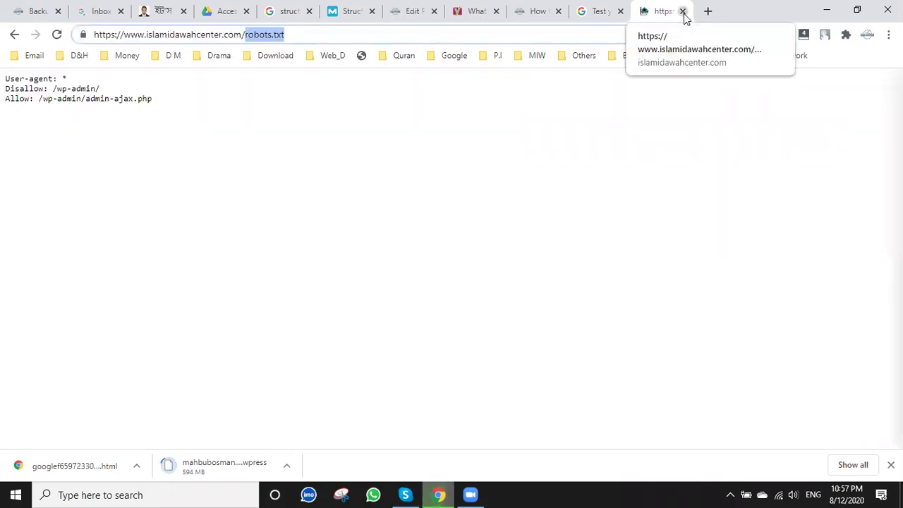
pyautogui.click(683, 11)
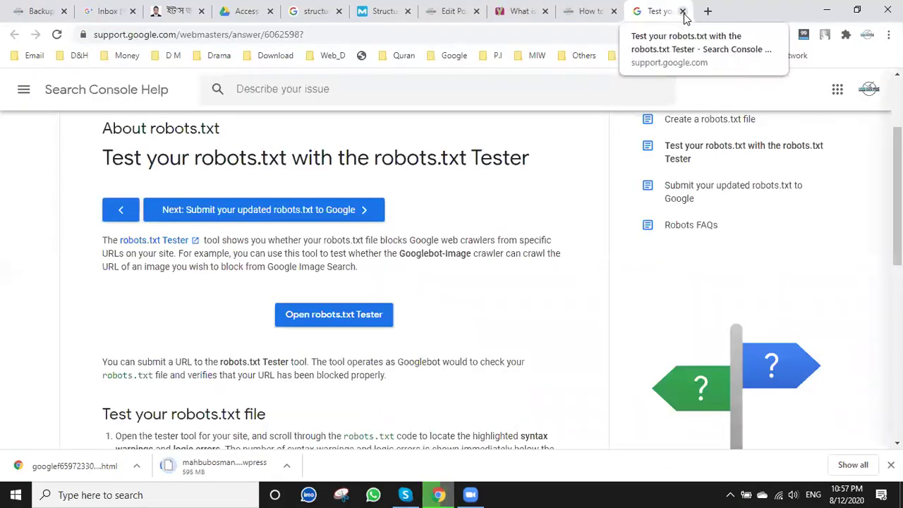
pyautogui.scroll(2, 346, 401)
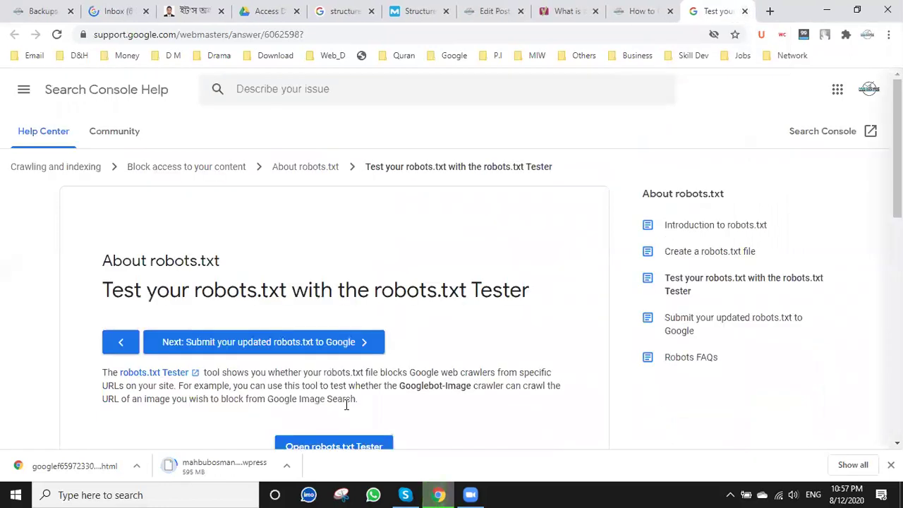
pyautogui.scroll(-9, 344, 402)
pyautogui.scroll(15, 344, 402)
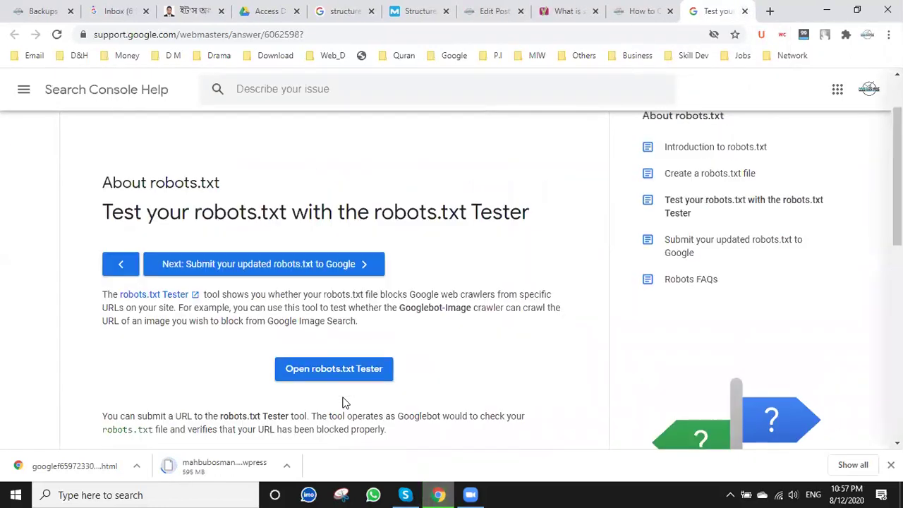
pyautogui.click(745, 11)
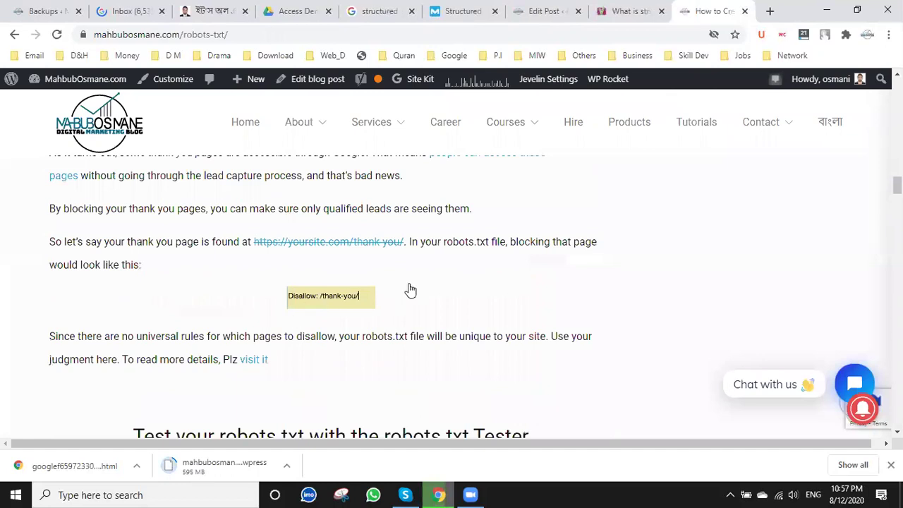
# Scroll the robots.txt post and open its 'Google has a nice explanation' link in a new tab
pyautogui.scroll(10, 409, 291)
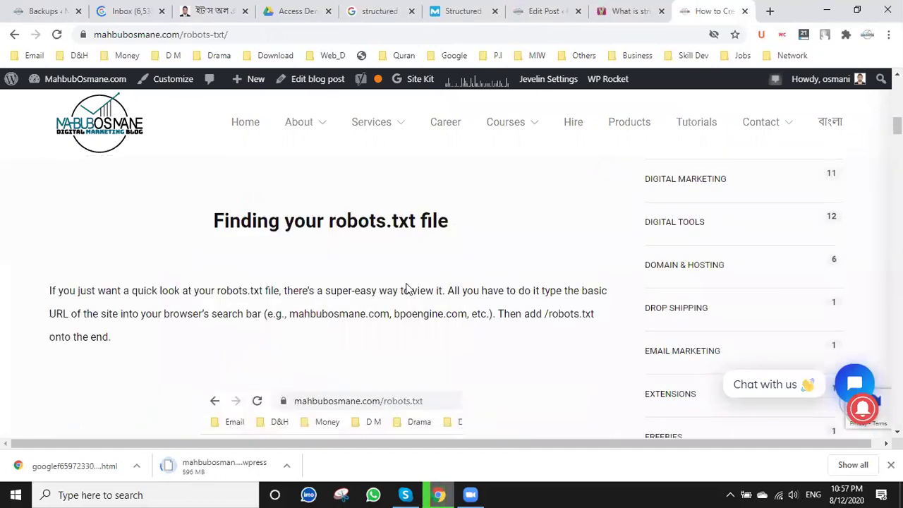
pyautogui.scroll(-3, 322, 307)
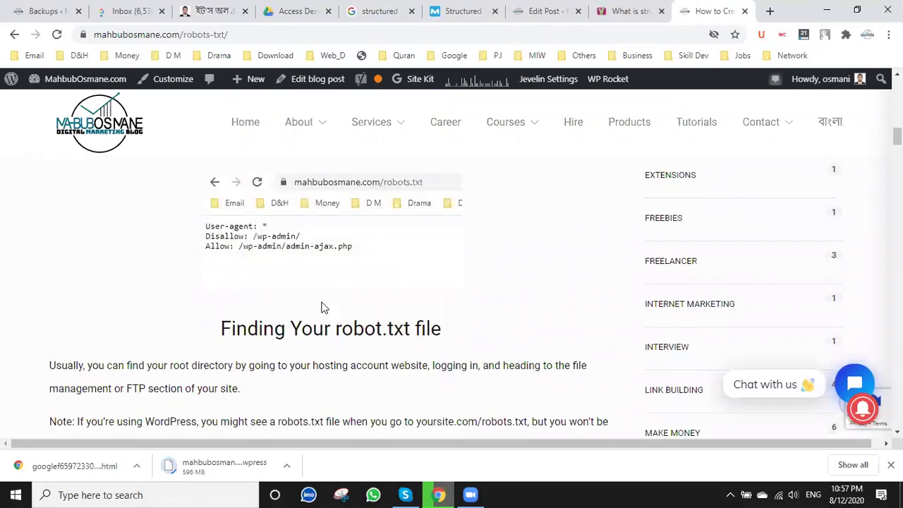
pyautogui.scroll(-2, 322, 307)
pyautogui.scroll(2, 322, 307)
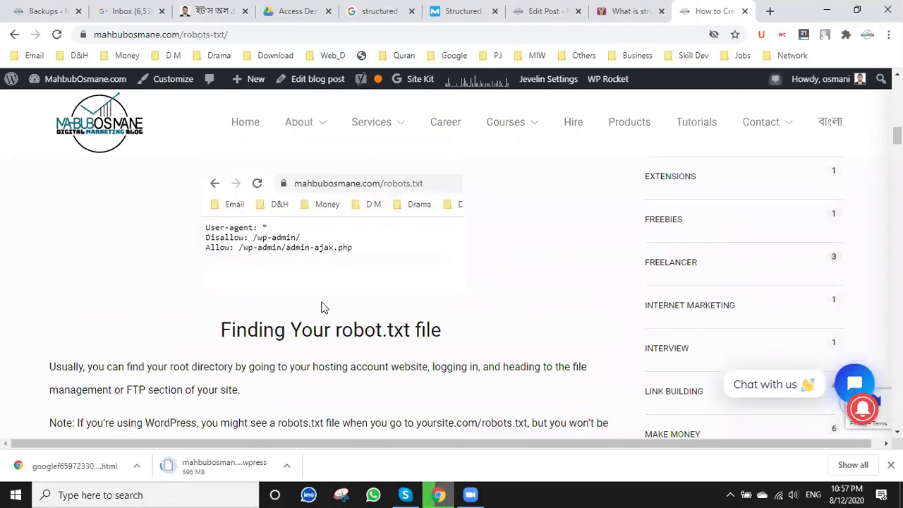
pyautogui.scroll(3, 321, 307)
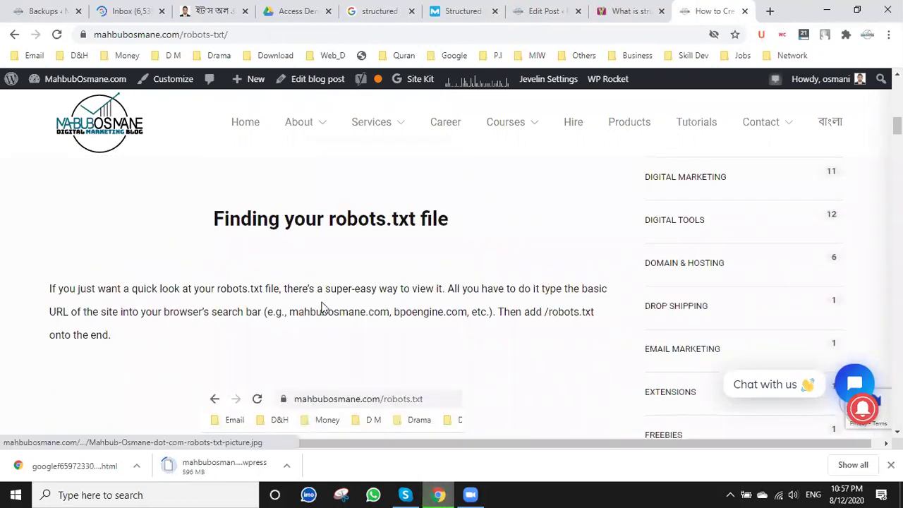
pyautogui.scroll(-6, 322, 307)
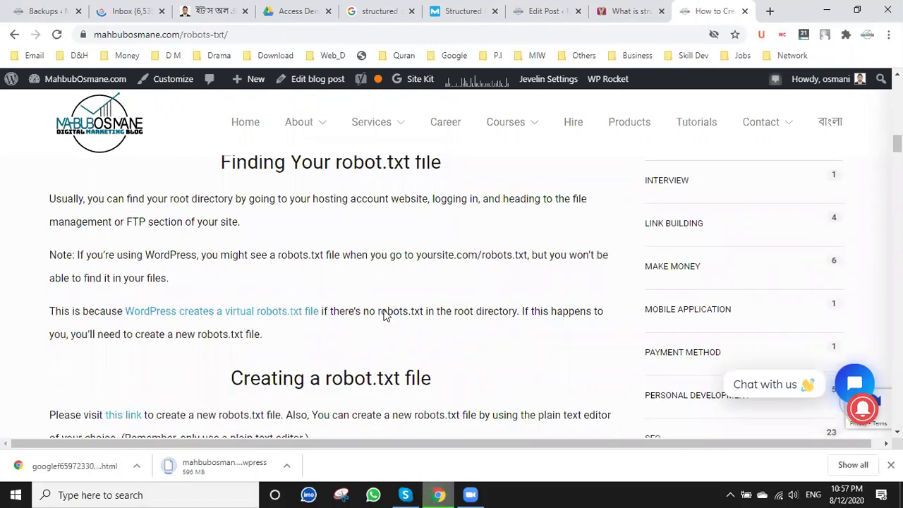
pyautogui.scroll(-4, 374, 311)
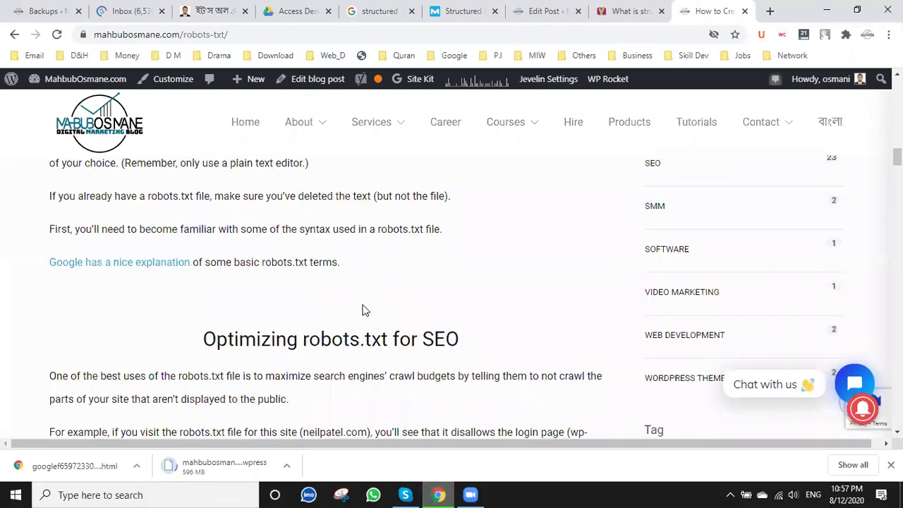
pyautogui.rightClick(127, 263)
pyautogui.click(213, 274)
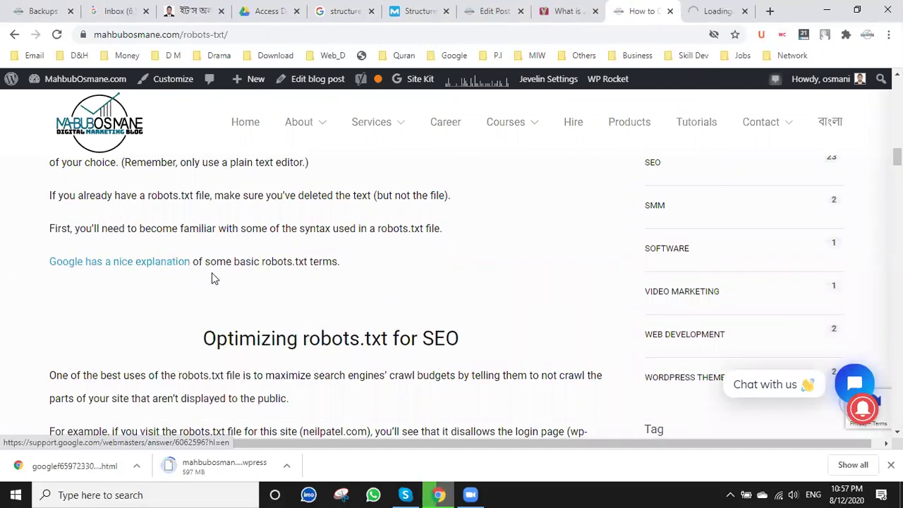
# Continue reading further down the robots.txt blog post
pyautogui.scroll(-1, 300, 293)
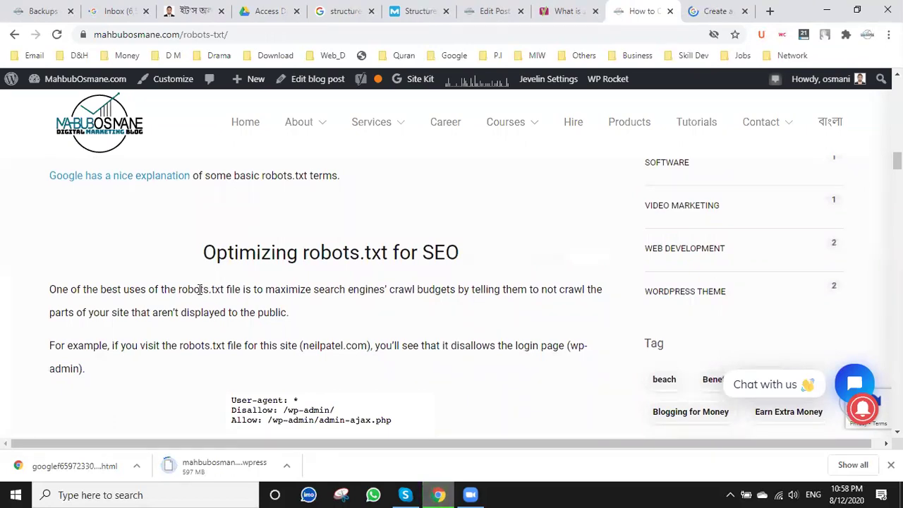
pyautogui.scroll(-3, 191, 296)
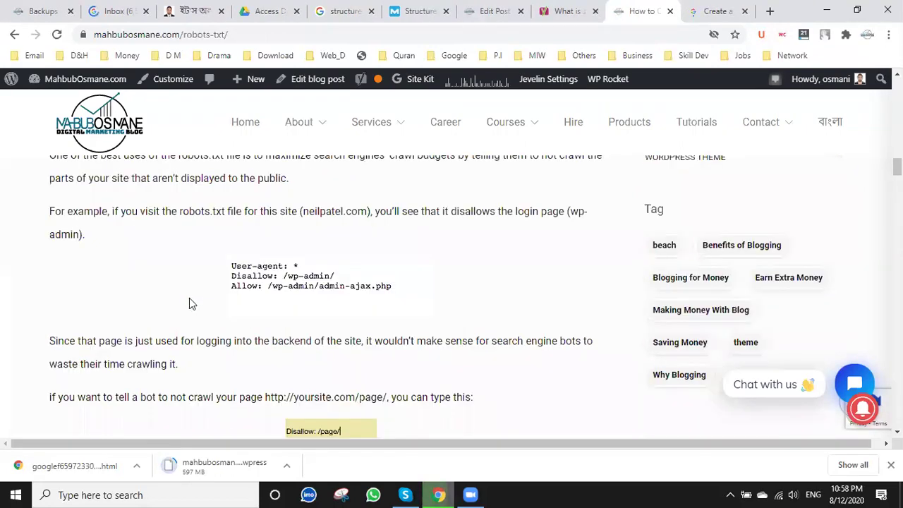
pyautogui.scroll(-3, 189, 302)
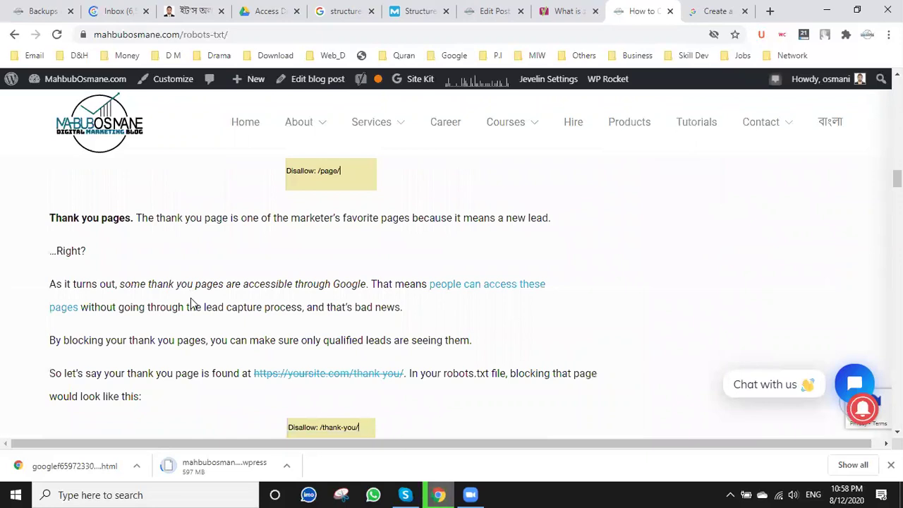
pyautogui.scroll(-2, 196, 302)
pyautogui.scroll(-1, 196, 301)
pyautogui.scroll(1, 196, 302)
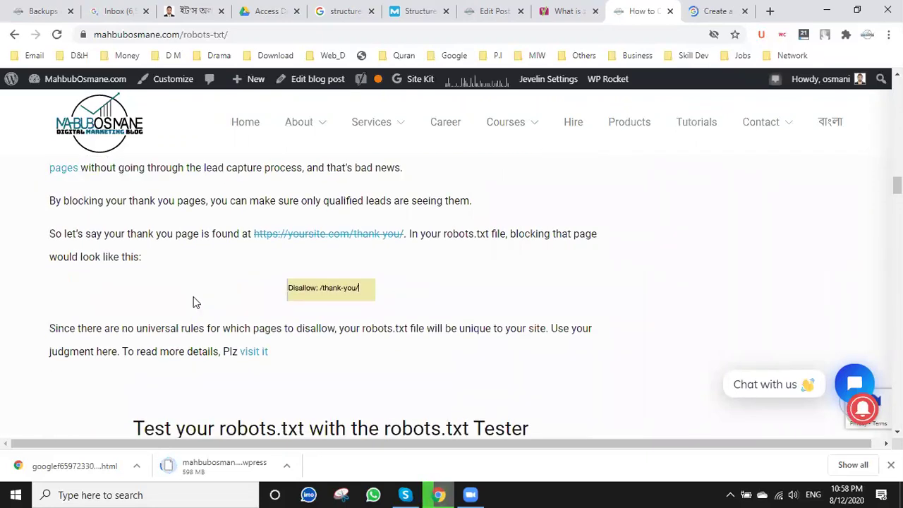
pyautogui.scroll(-1, 196, 302)
pyautogui.scroll(-3, 196, 302)
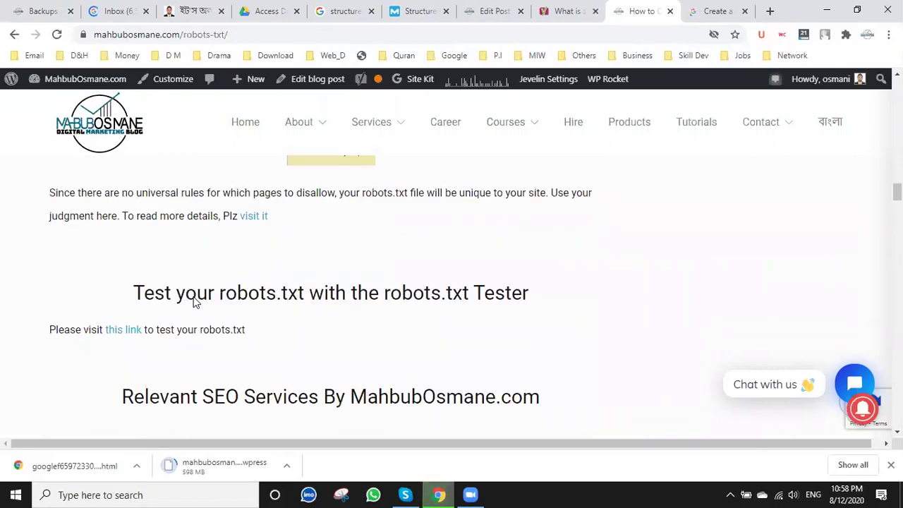
# Switch to the 'Create a robots.txt file' help article and read down to the 'Useful robots.txt rules' table
pyautogui.click(704, 7)
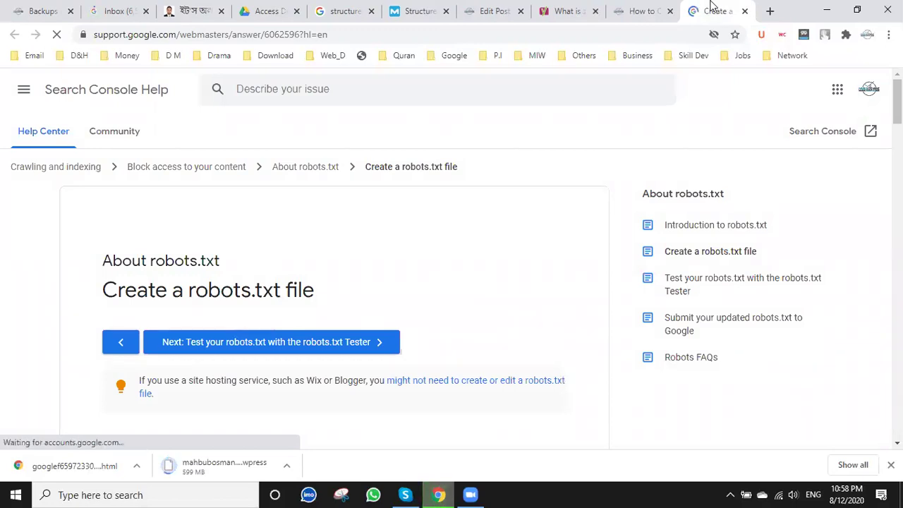
pyautogui.scroll(-3, 353, 254)
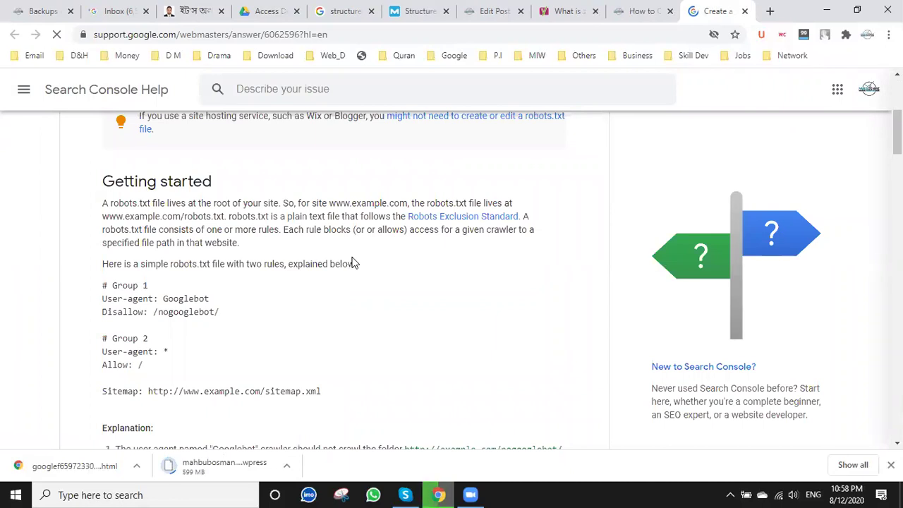
pyautogui.scroll(-1, 353, 264)
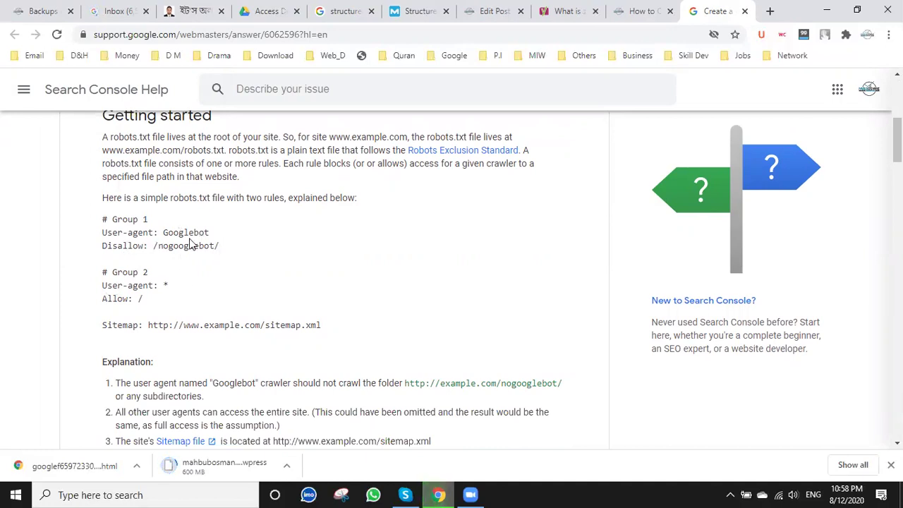
pyautogui.scroll(-1, 203, 244)
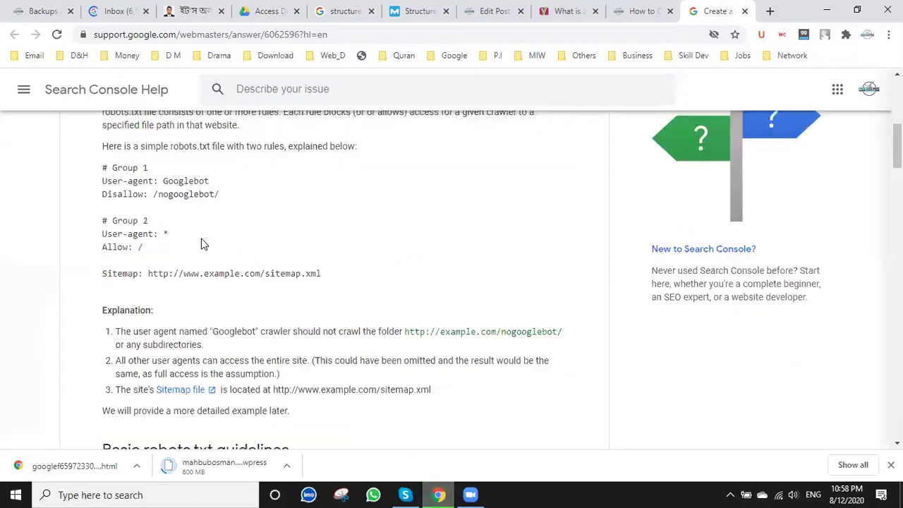
pyautogui.scroll(-3, 203, 244)
pyautogui.scroll(-5, 203, 244)
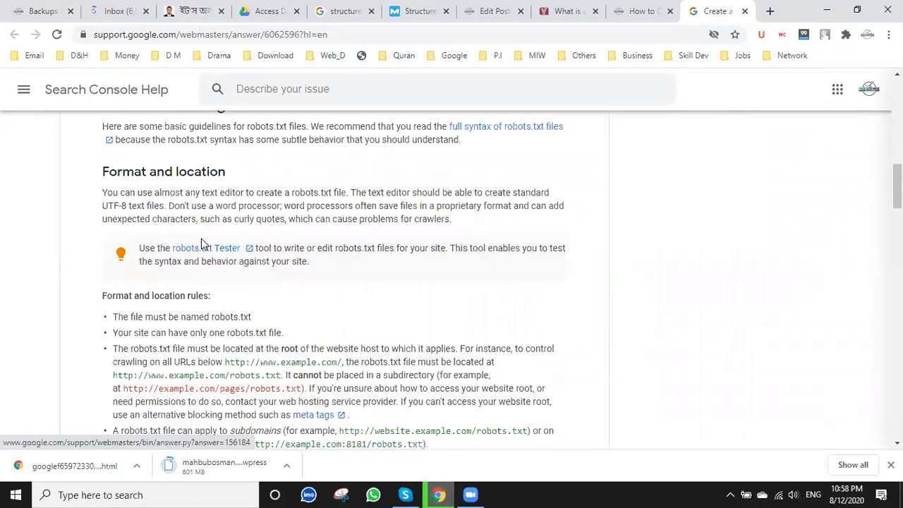
pyautogui.scroll(-5, 202, 245)
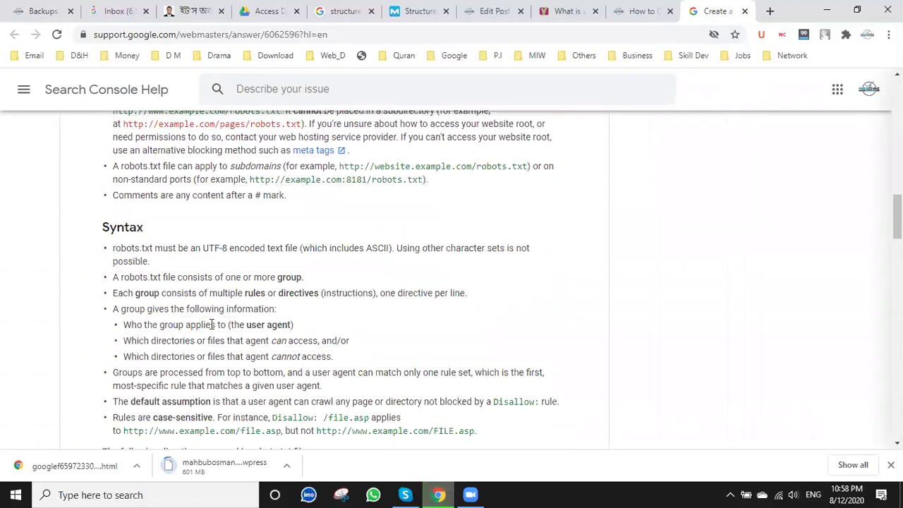
pyautogui.scroll(-9, 145, 292)
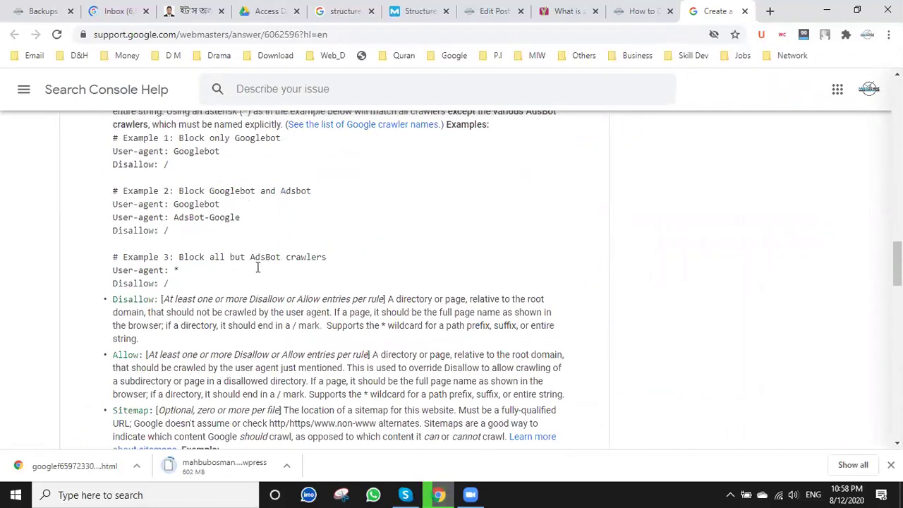
pyautogui.scroll(-3, 258, 268)
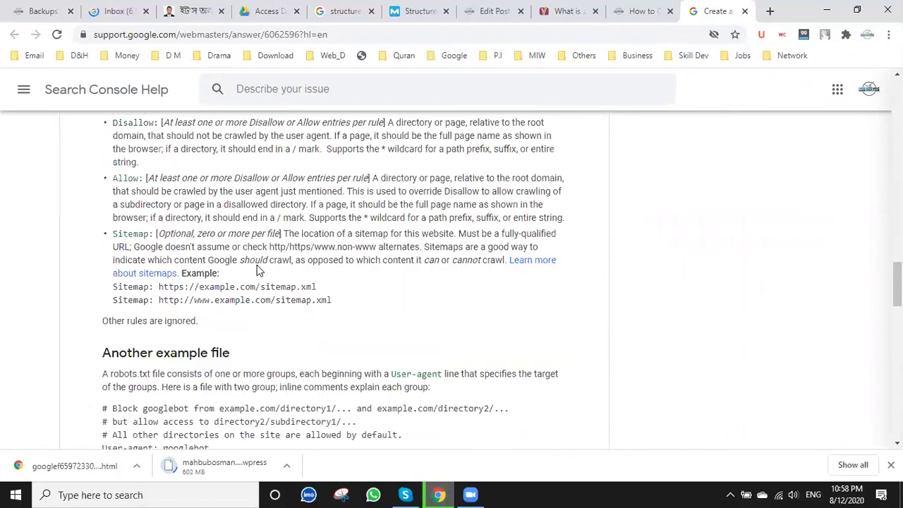
pyautogui.scroll(-7, 258, 268)
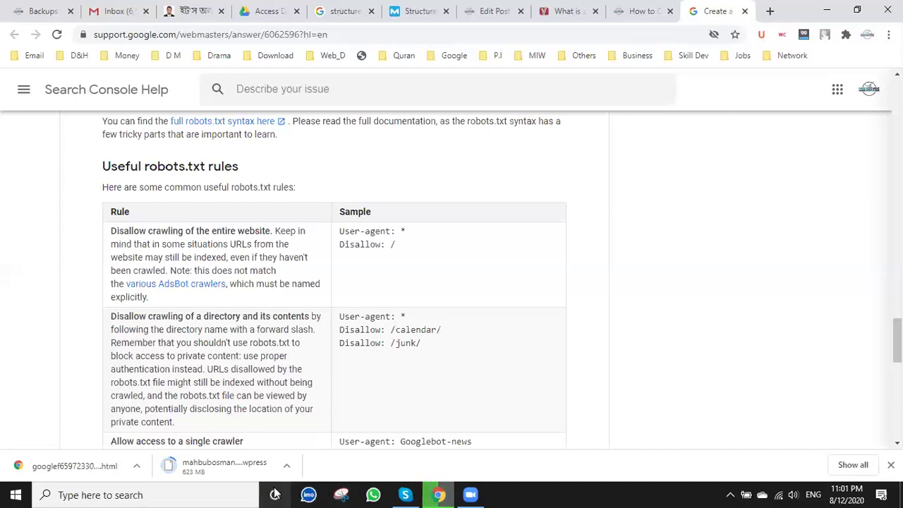
pyautogui.click(321, 484)
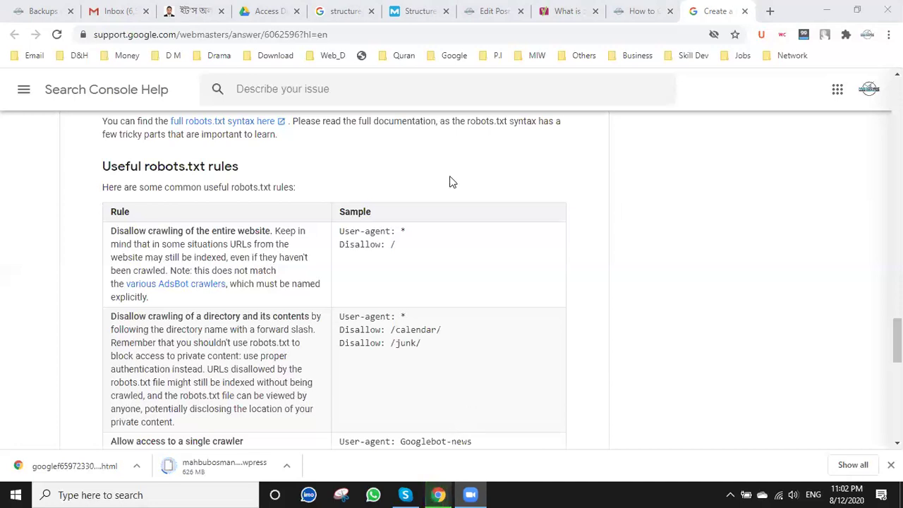
# Switch to the bn.mahbubosmane.com/seo/ post and scroll down through its SEO checklists
pyautogui.click(198, 11)
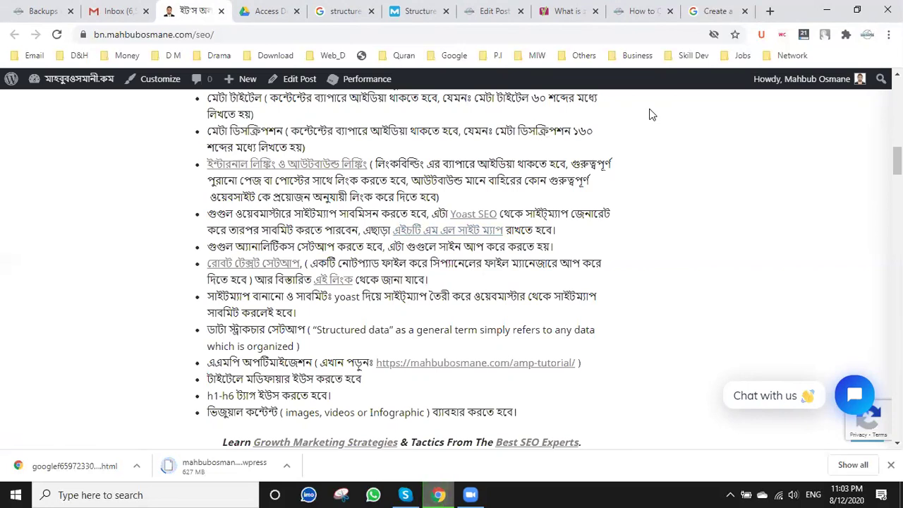
pyautogui.scroll(-3, 666, 112)
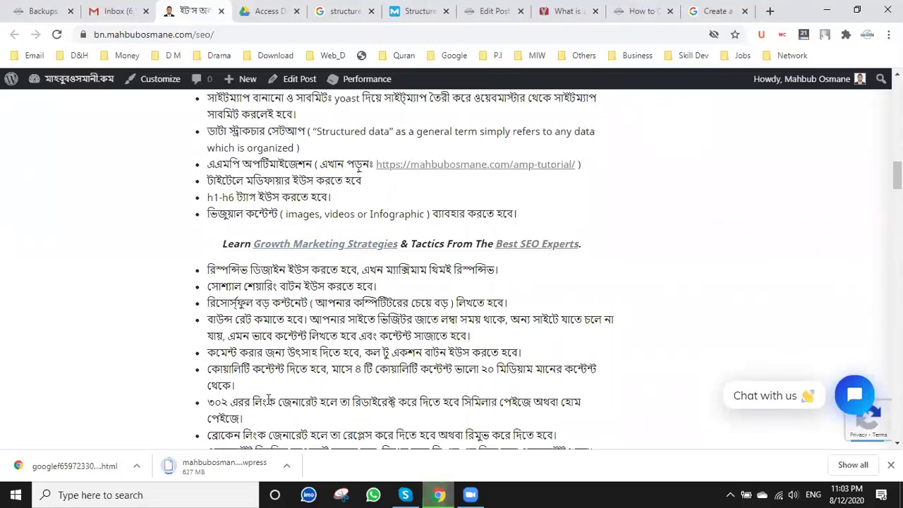
pyautogui.scroll(-2, 229, 171)
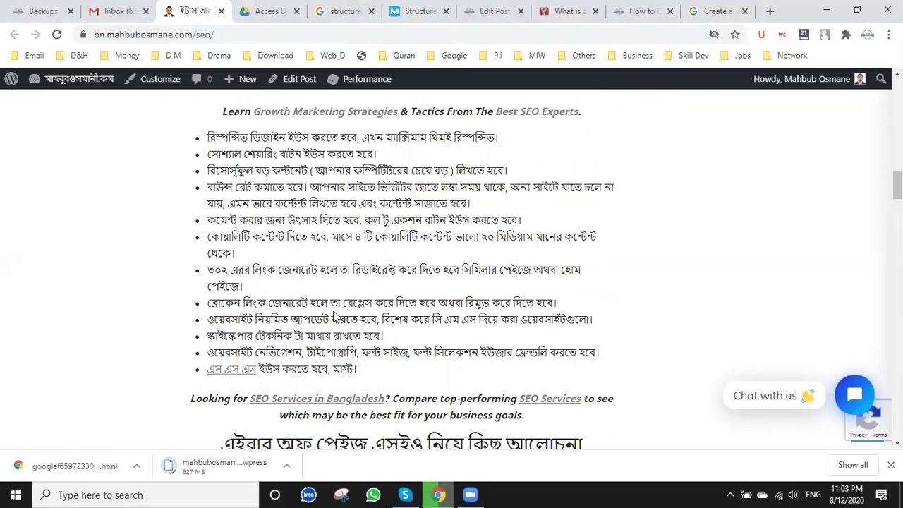
pyautogui.scroll(-1, 256, 329)
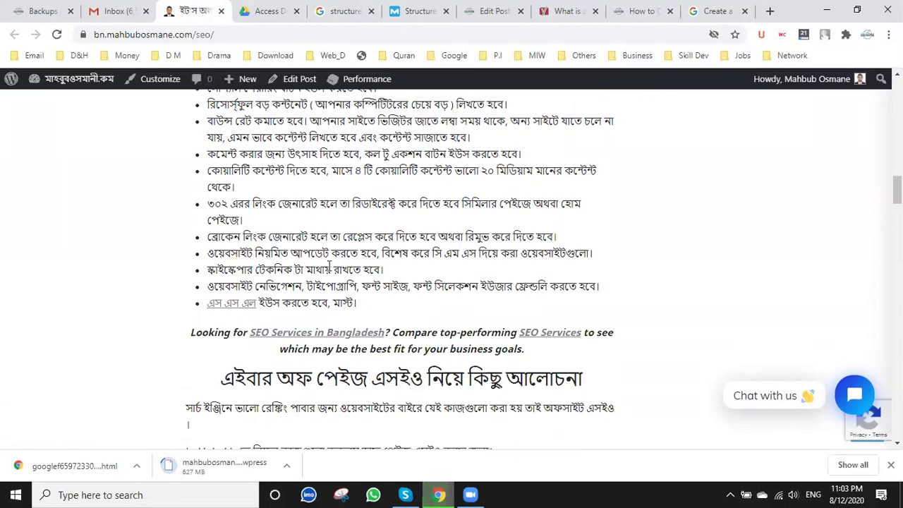
pyautogui.scroll(-3, 329, 266)
pyautogui.scroll(-4, 329, 266)
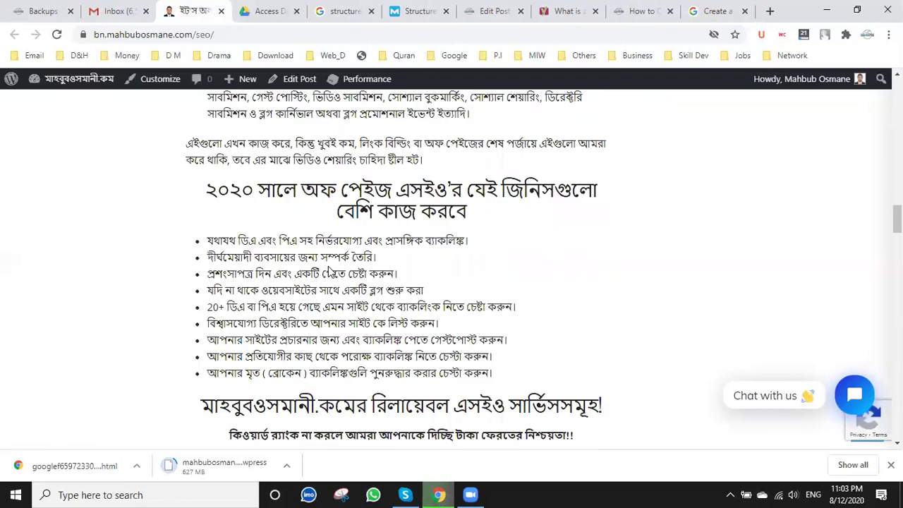
pyautogui.scroll(-2, 329, 325)
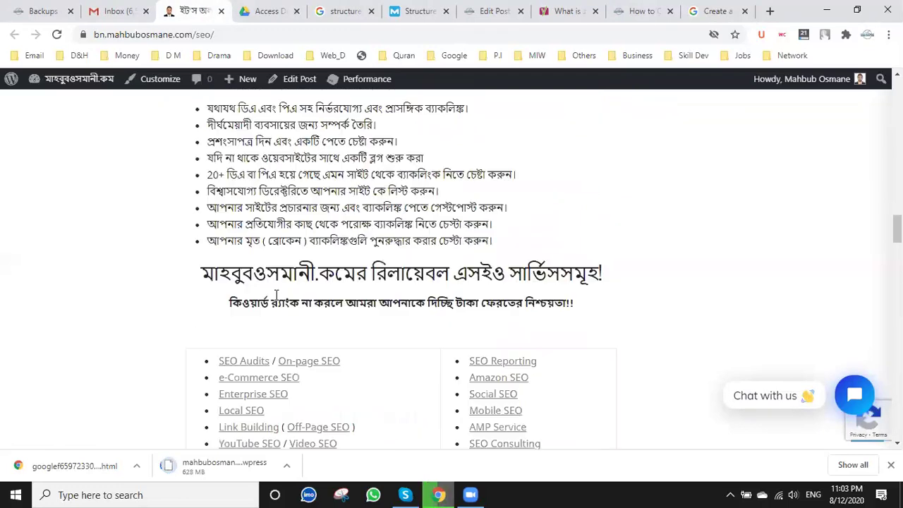
pyautogui.scroll(-5, 245, 297)
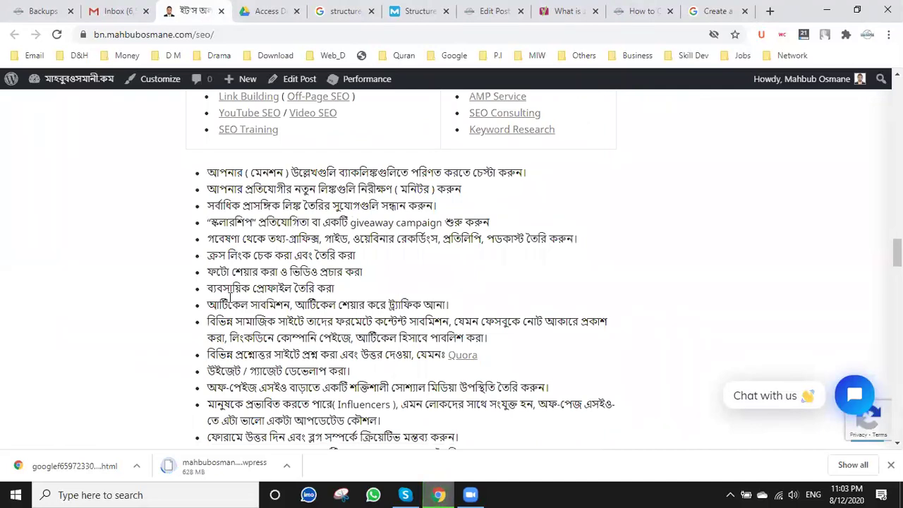
pyautogui.scroll(-5, 233, 300)
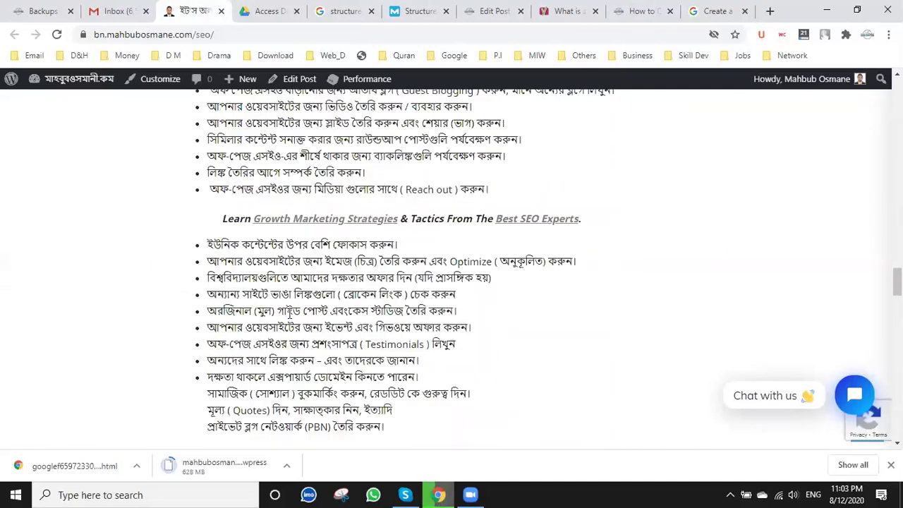
pyautogui.scroll(-4, 288, 296)
# Scroll back up, then review down to the internal/outbound linking and sitemap-submission items
pyautogui.scroll(4, 290, 272)
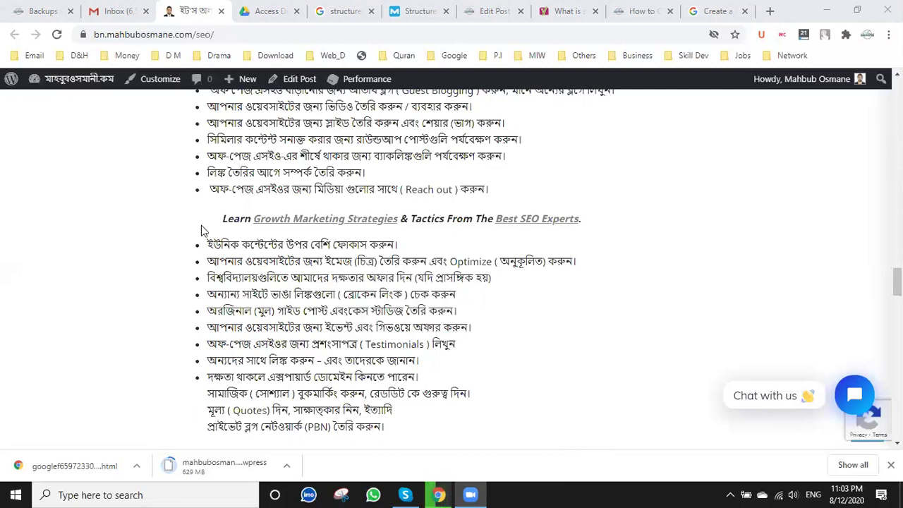
pyautogui.scroll(15, 125, 276)
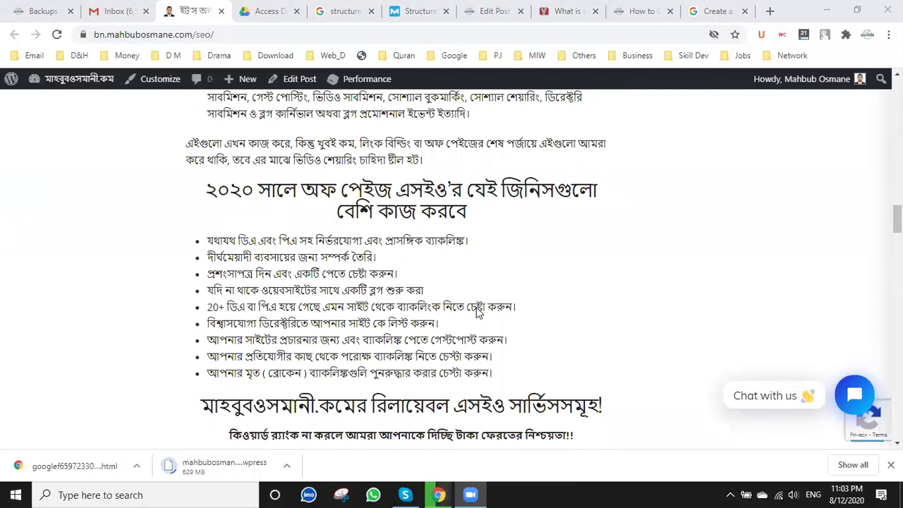
pyautogui.scroll(5, 472, 303)
pyautogui.scroll(20, 469, 299)
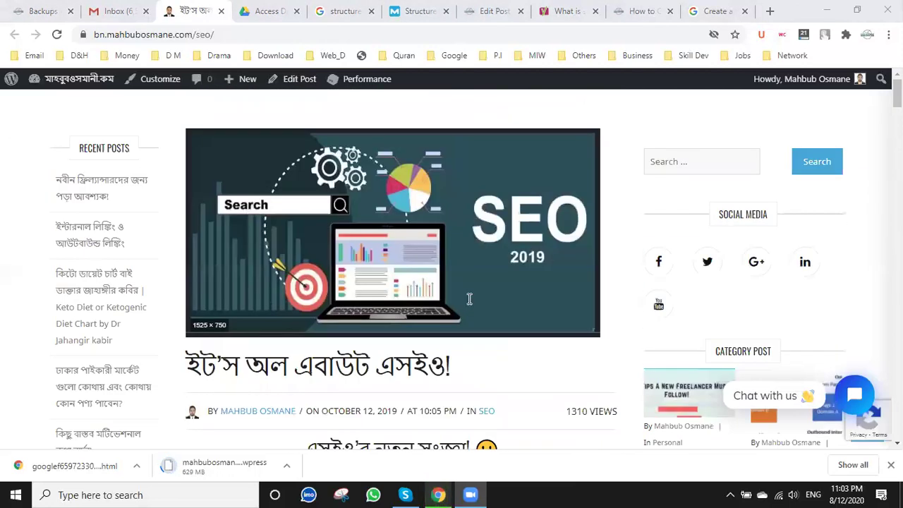
pyautogui.scroll(-10, 469, 299)
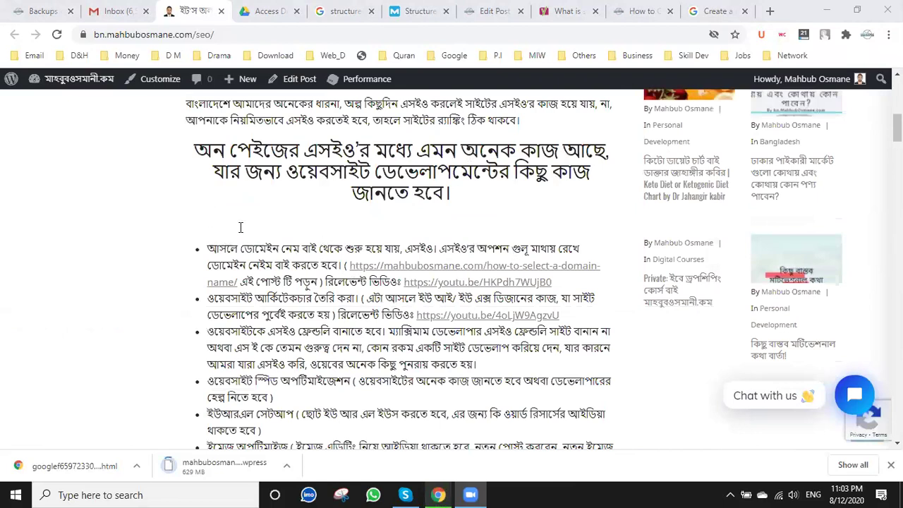
pyautogui.scroll(-1, 242, 247)
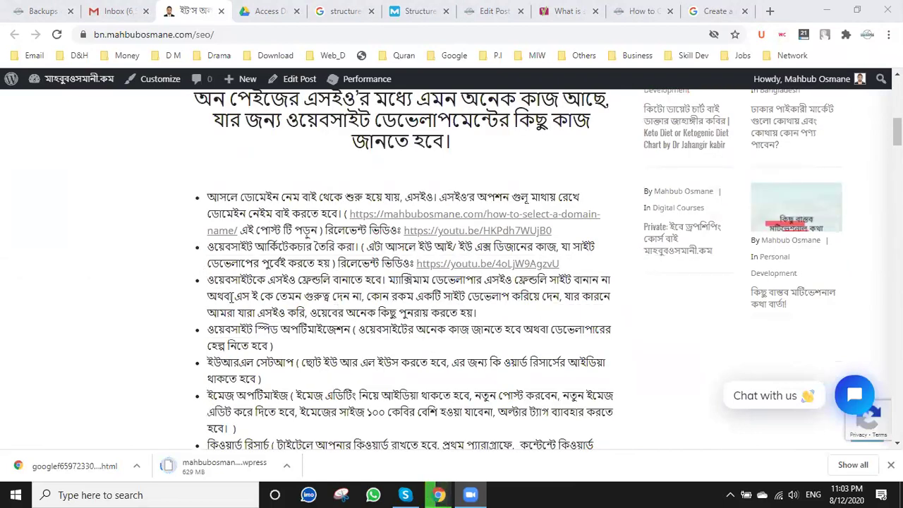
pyautogui.scroll(-1, 518, 332)
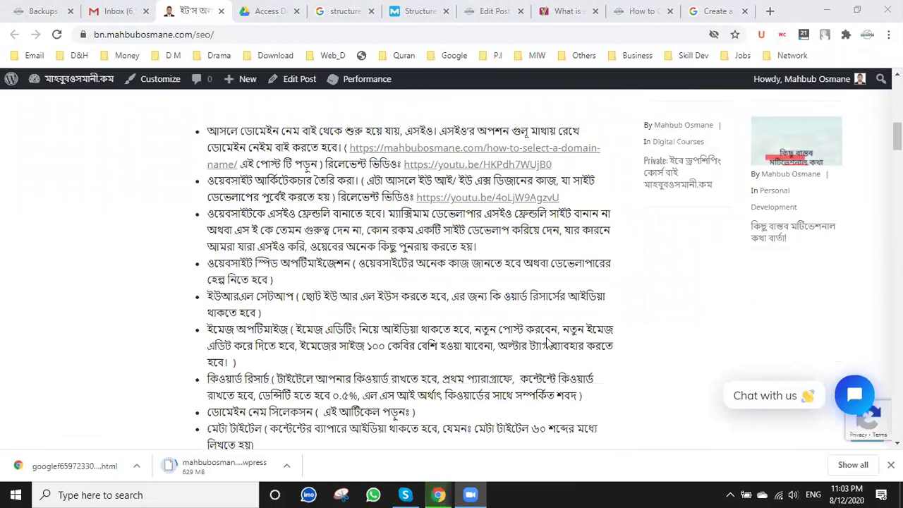
pyautogui.scroll(-1, 282, 281)
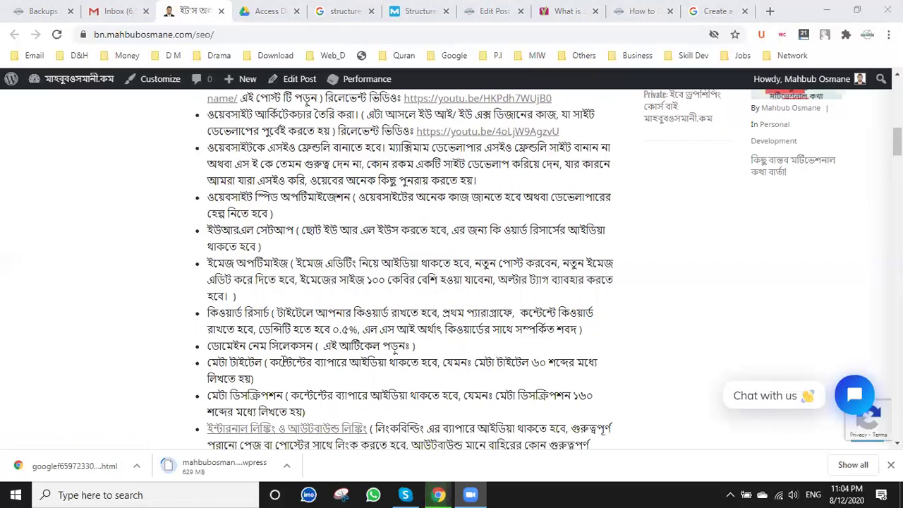
pyautogui.scroll(-1, 283, 362)
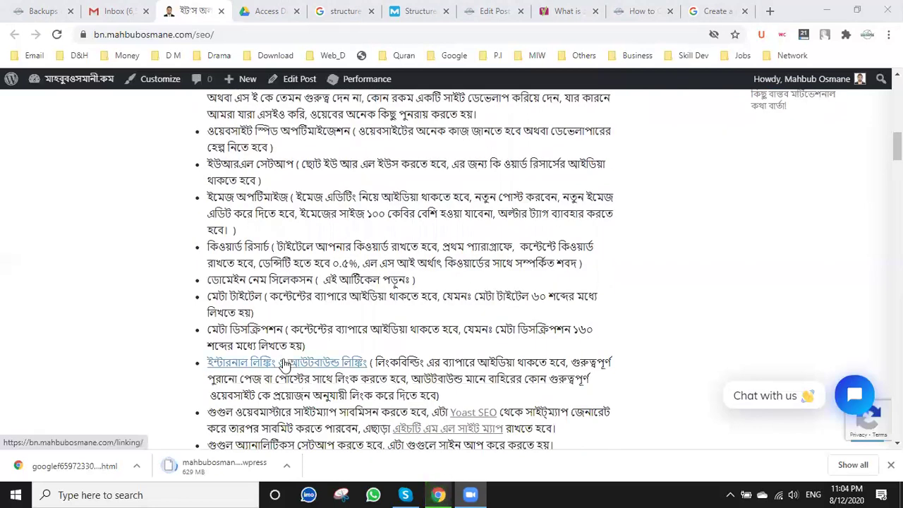